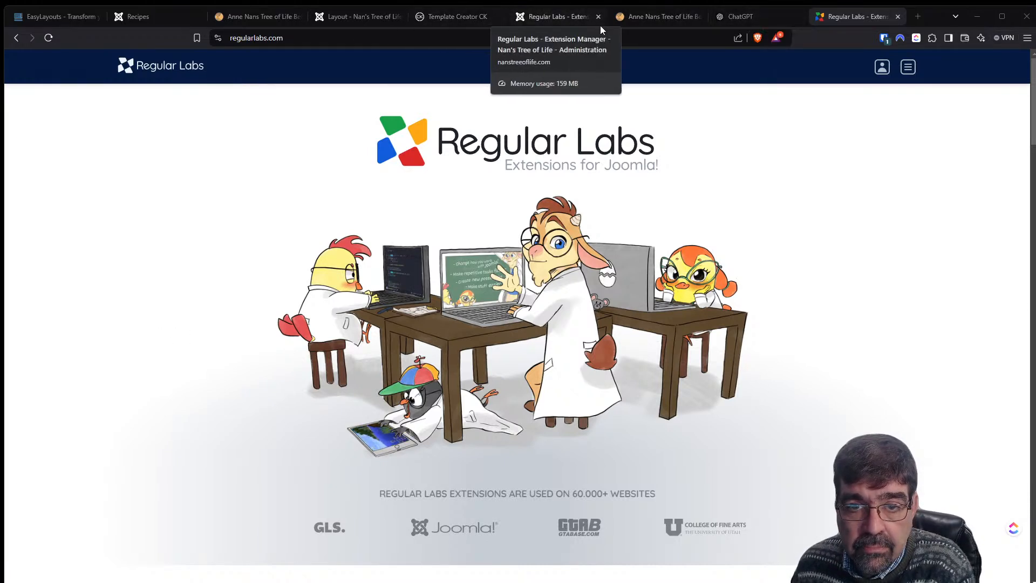
# Start a new site module of type Custom in the Joomla administration
pyautogui.click(563, 17)
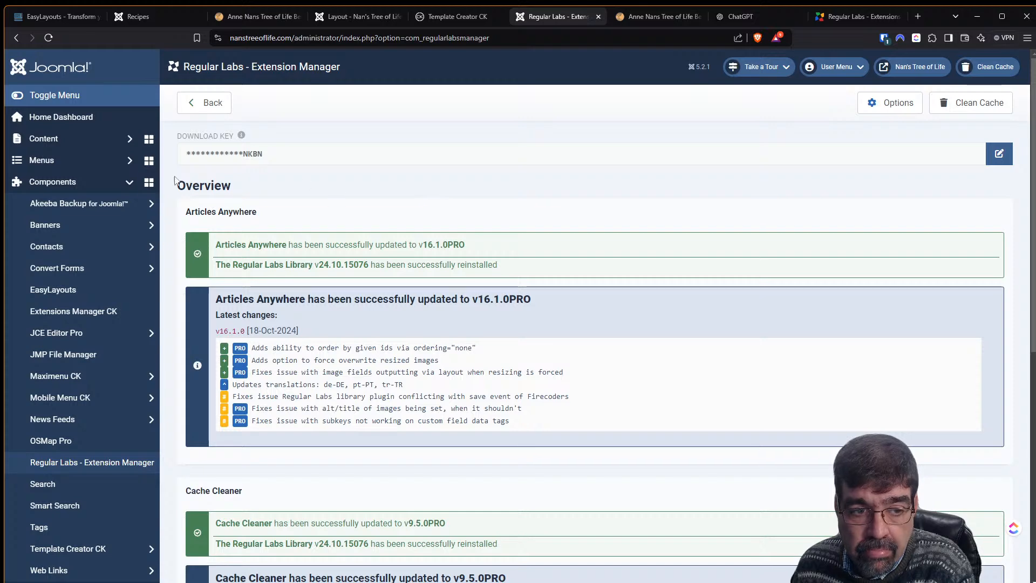
pyautogui.scroll(-8, 107, 200)
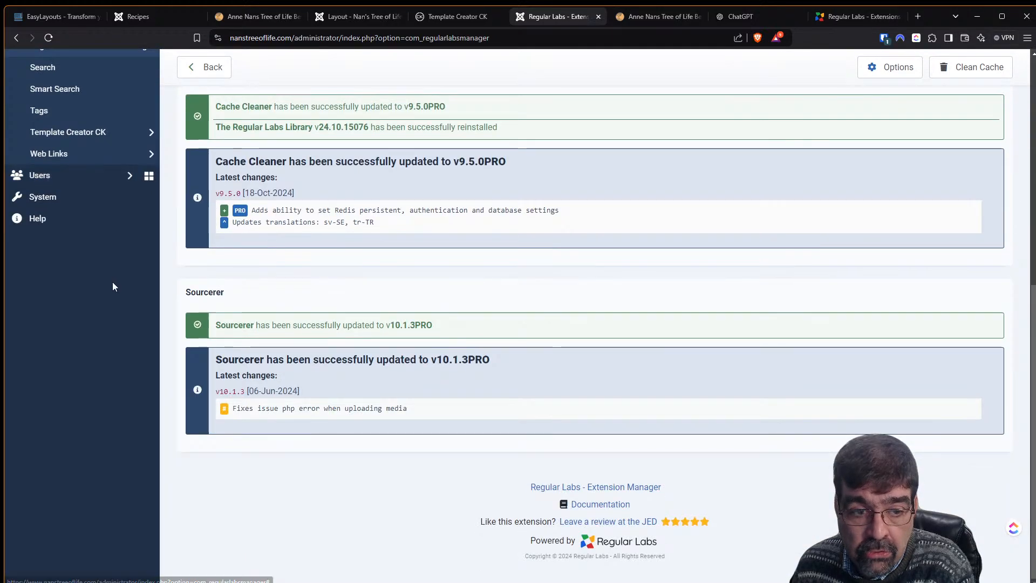
pyautogui.click(64, 199)
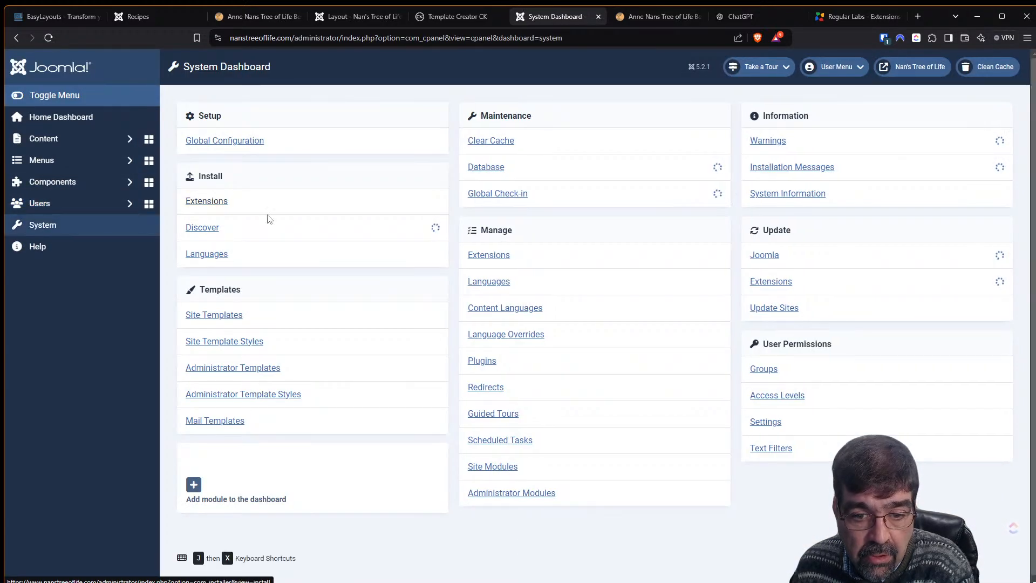
pyautogui.click(477, 467)
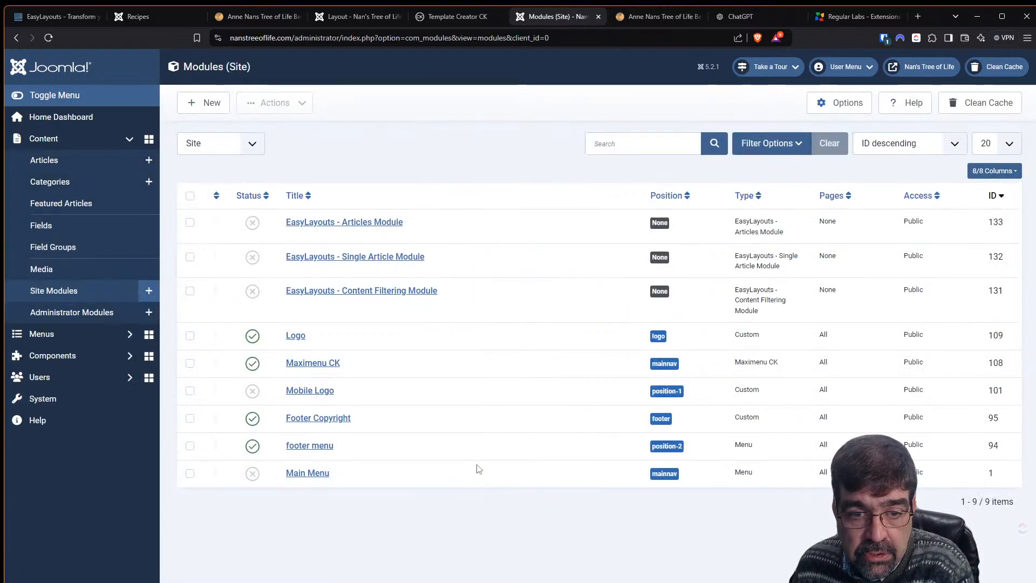
pyautogui.click(214, 105)
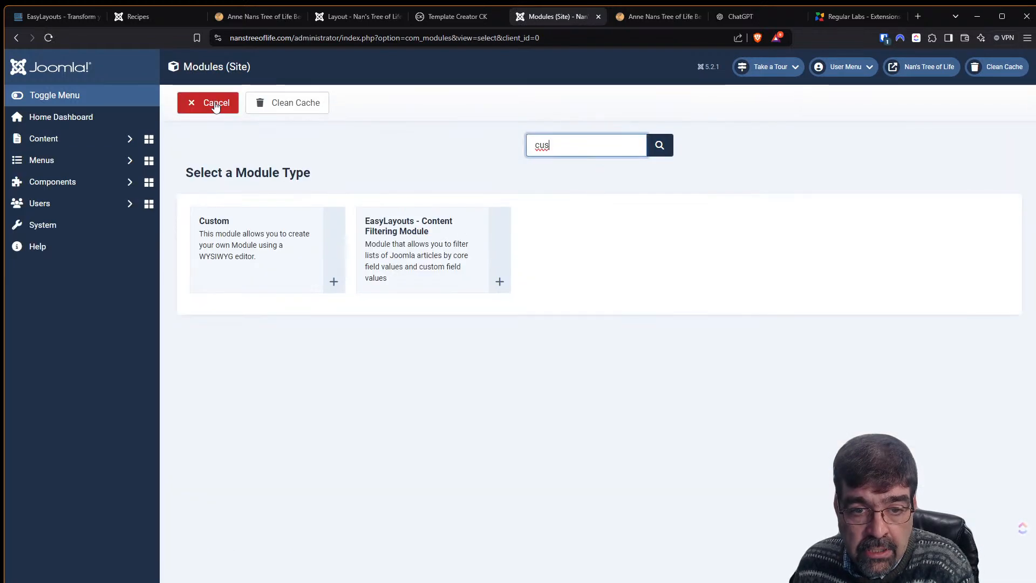
pyautogui.click(297, 238)
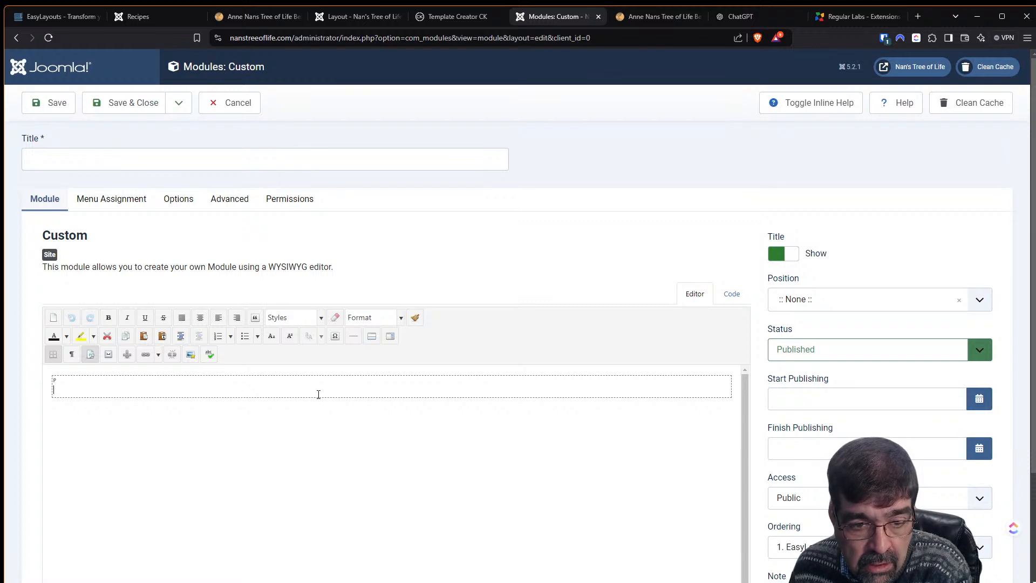
# Open Articles Anywhere for the module's empty content and review its data tags and article ordering options
pyautogui.scroll(-3, 316, 393)
pyautogui.click(482, 399)
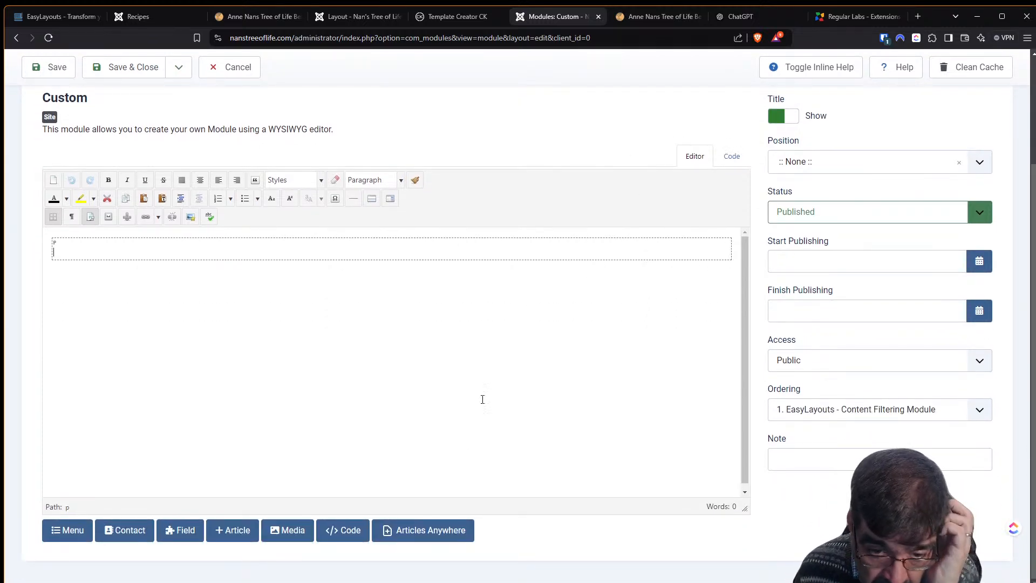
pyautogui.click(410, 531)
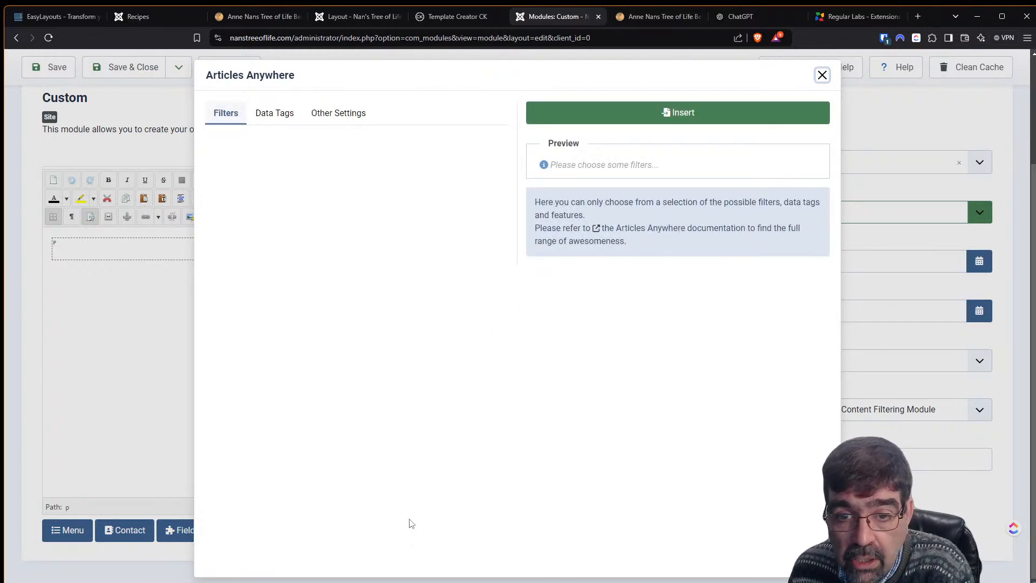
pyautogui.click(270, 120)
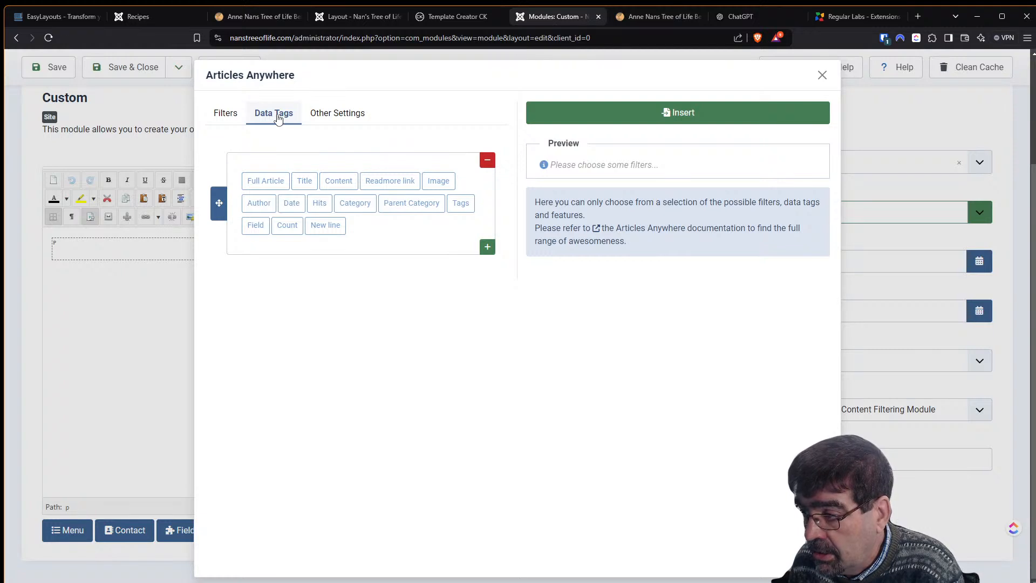
pyautogui.click(348, 112)
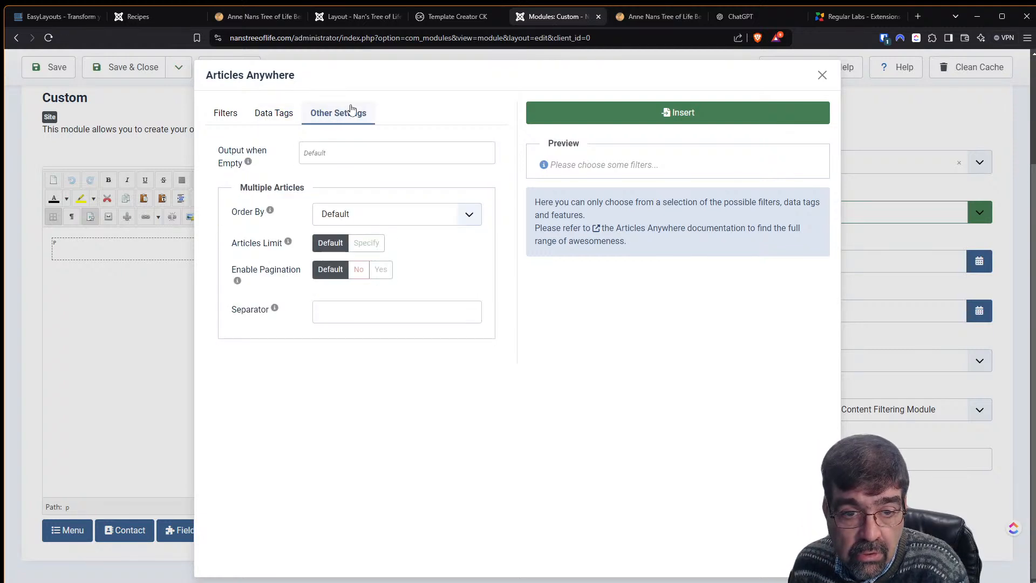
pyautogui.click(393, 215)
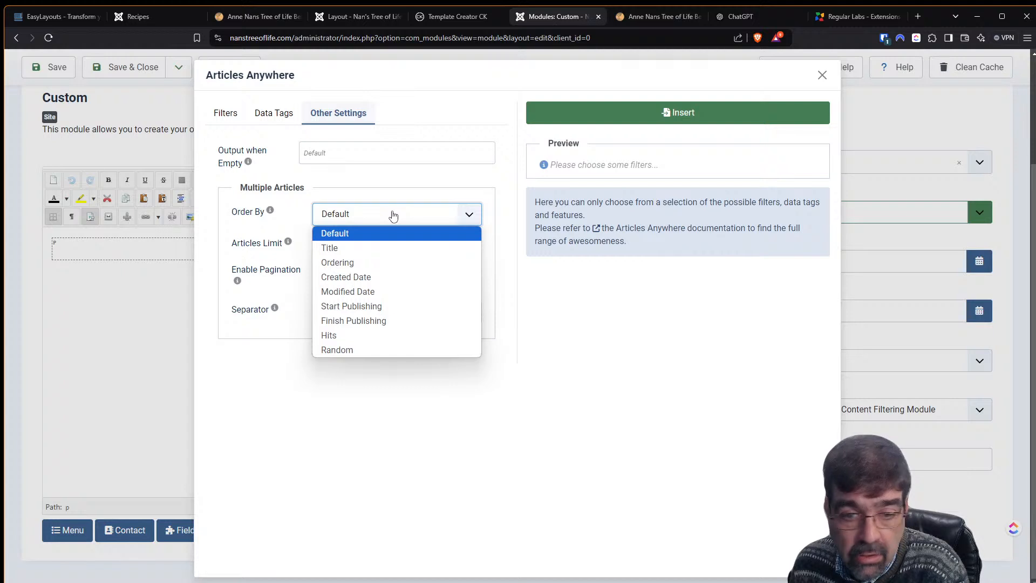
# Add the Category data tag to the Articles Anywhere output and check what its Add Link option does
pyautogui.click(279, 117)
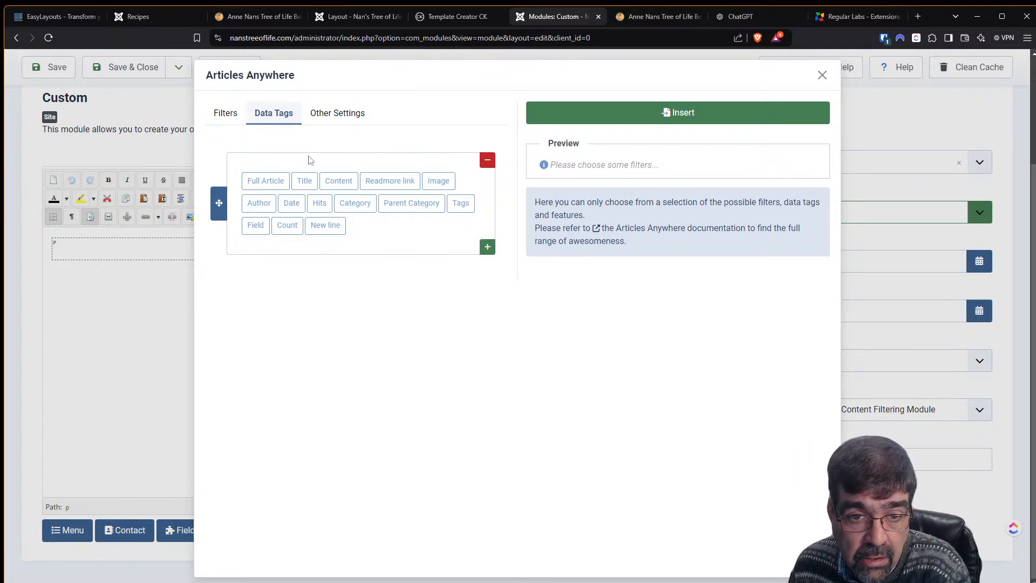
pyautogui.click(354, 204)
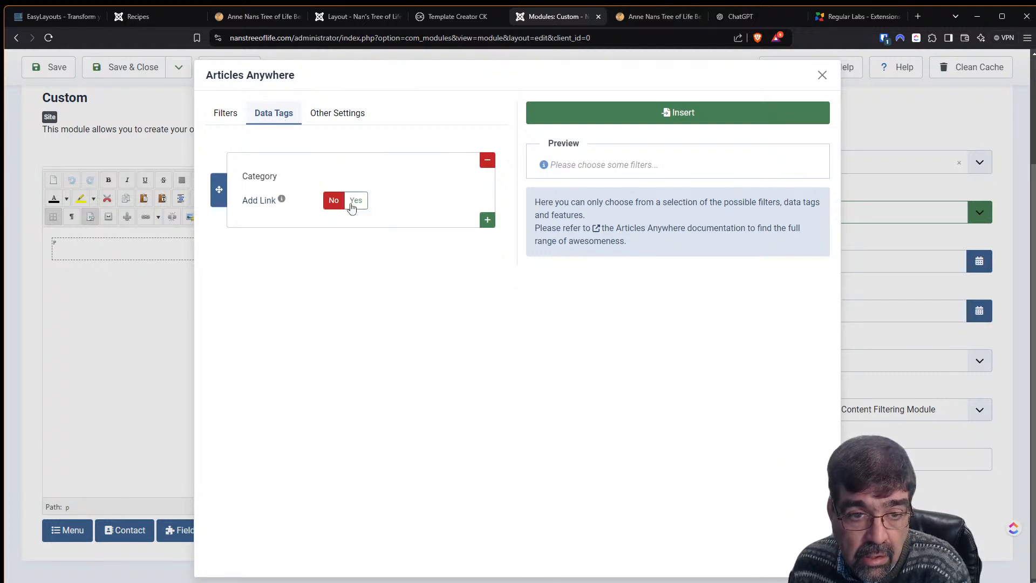
pyautogui.moveTo(281, 204)
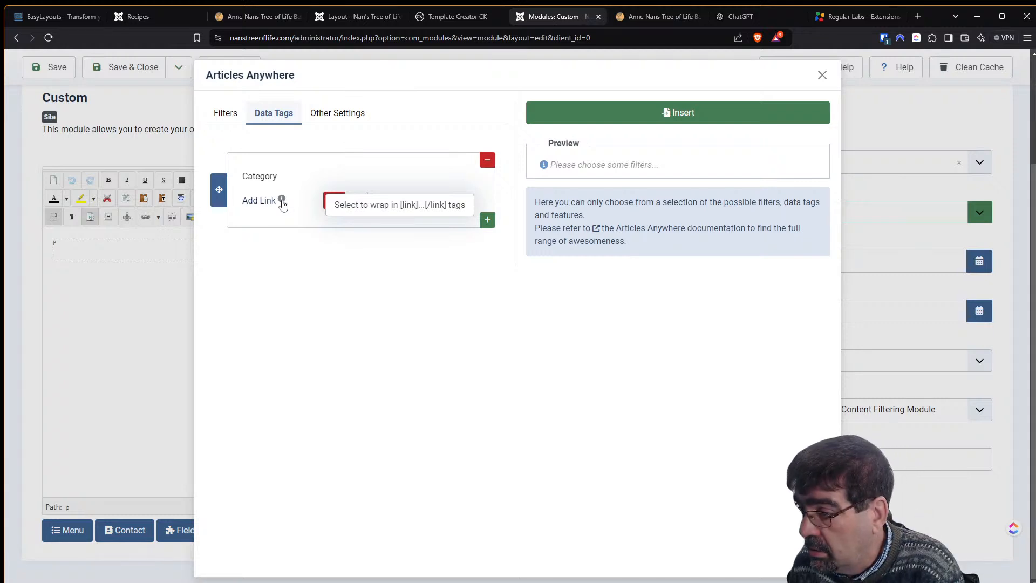
# Add a Categories filter that specifies the Testimonials category
pyautogui.click(239, 118)
pyautogui.click(291, 181)
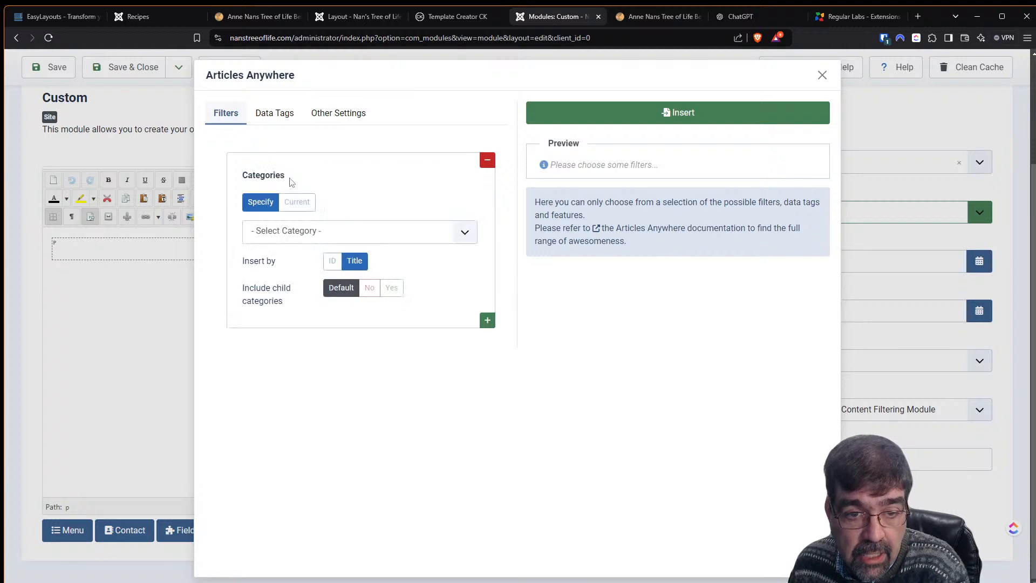
pyautogui.click(290, 231)
pyautogui.click(270, 276)
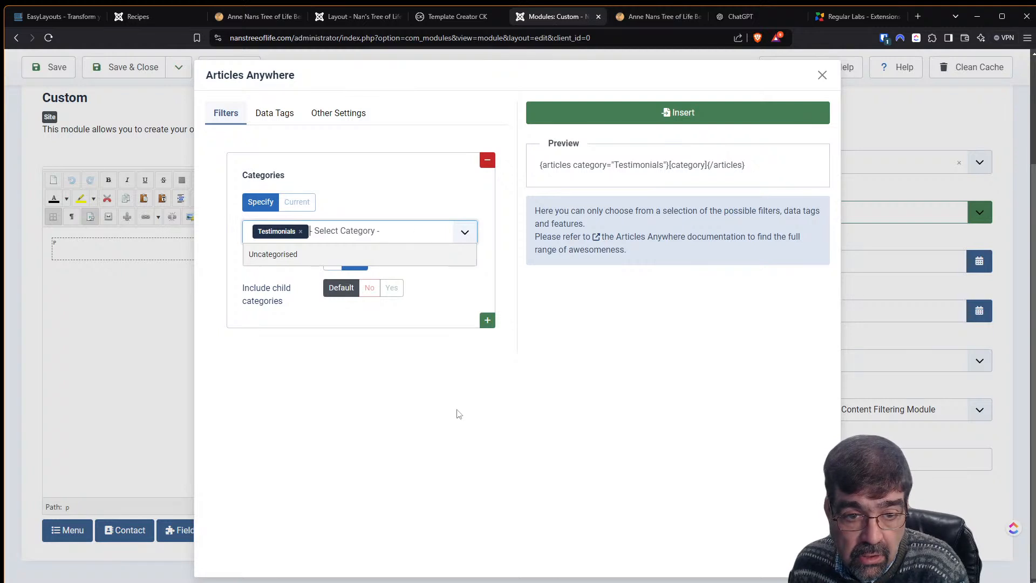
pyautogui.click(384, 367)
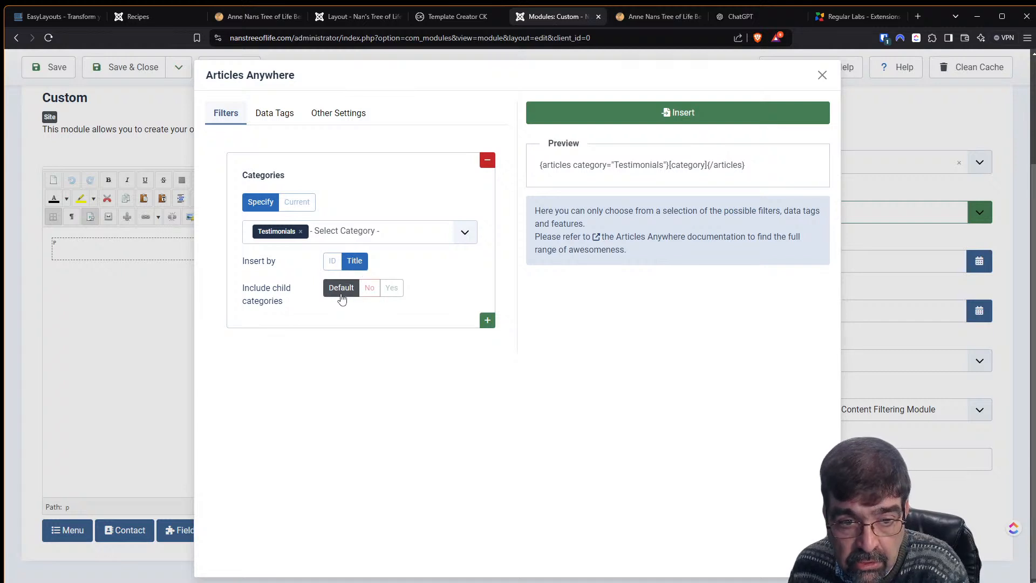
# Specify an articles limit of 1 for the Articles Anywhere output
pyautogui.click(292, 123)
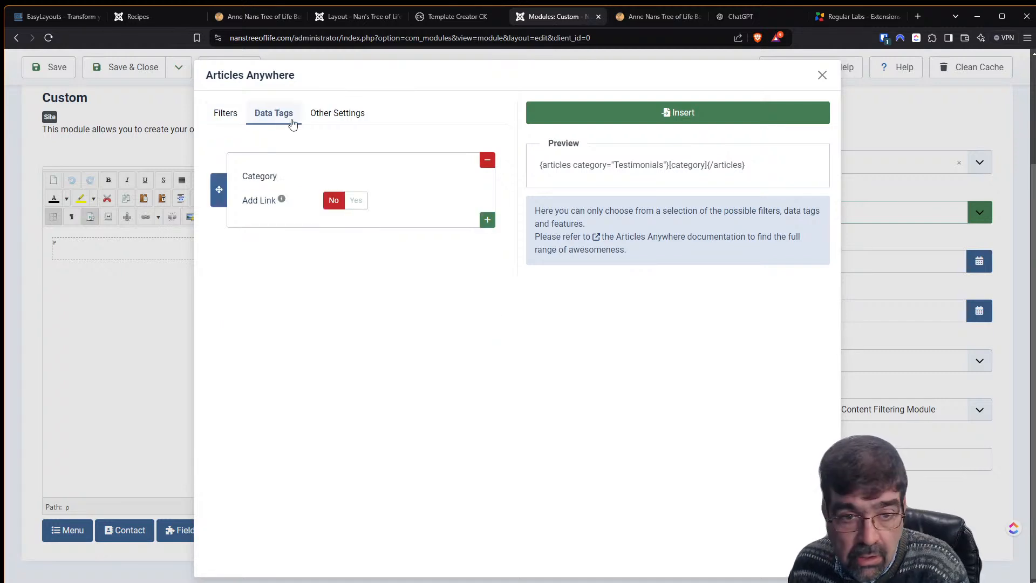
pyautogui.click(334, 118)
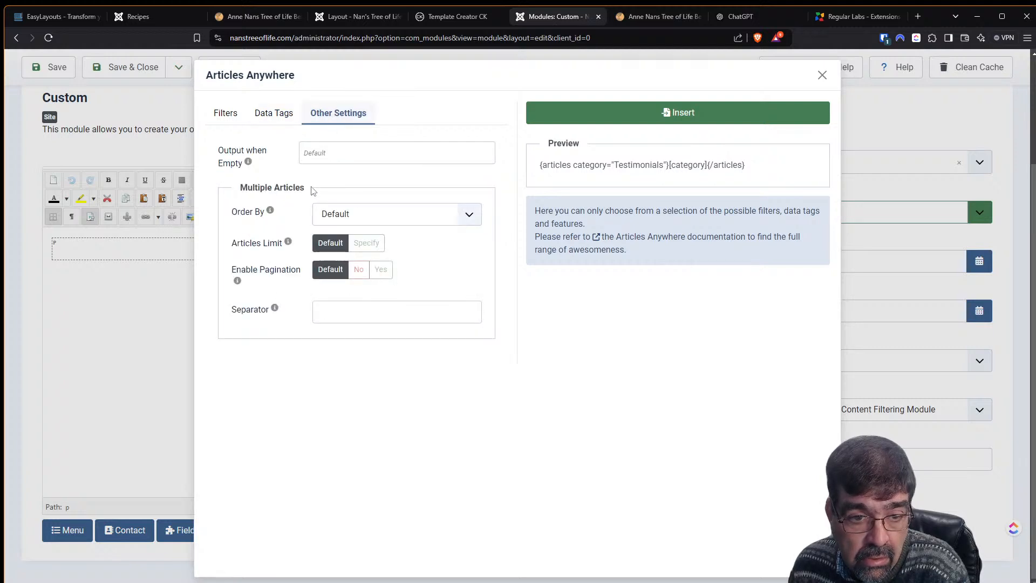
pyautogui.click(356, 244)
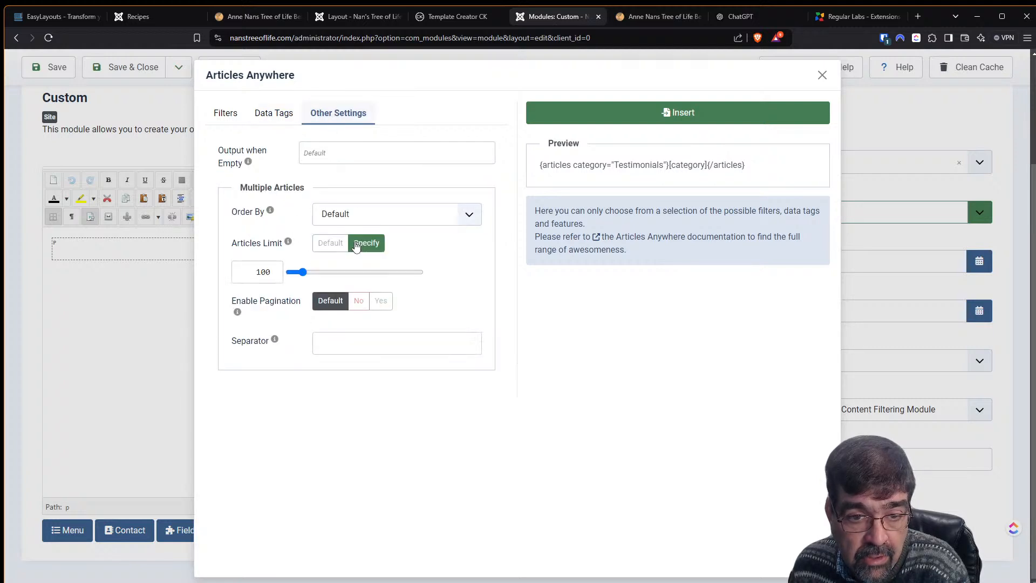
pyautogui.doubleClick(267, 273)
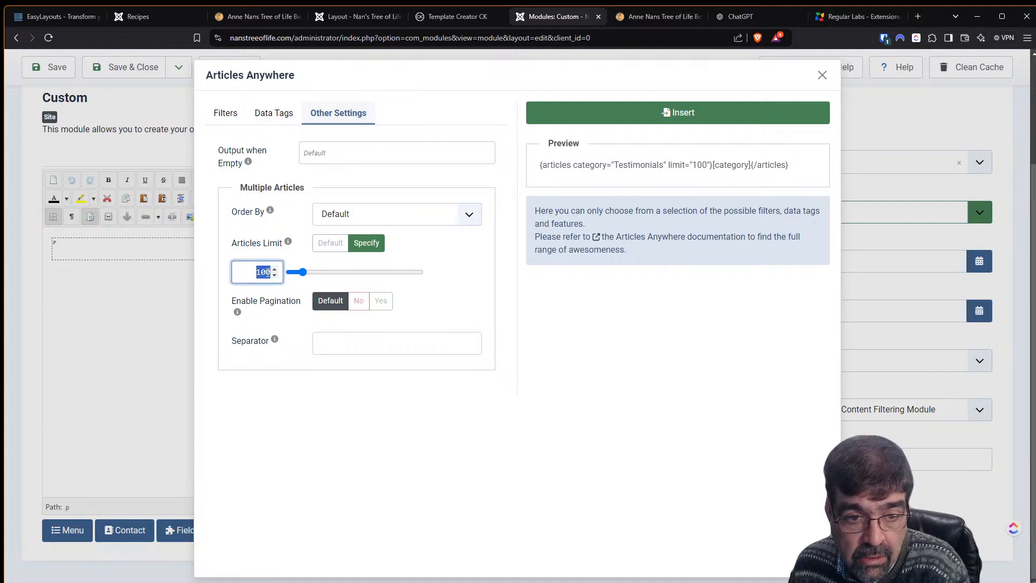
pyautogui.write('1')
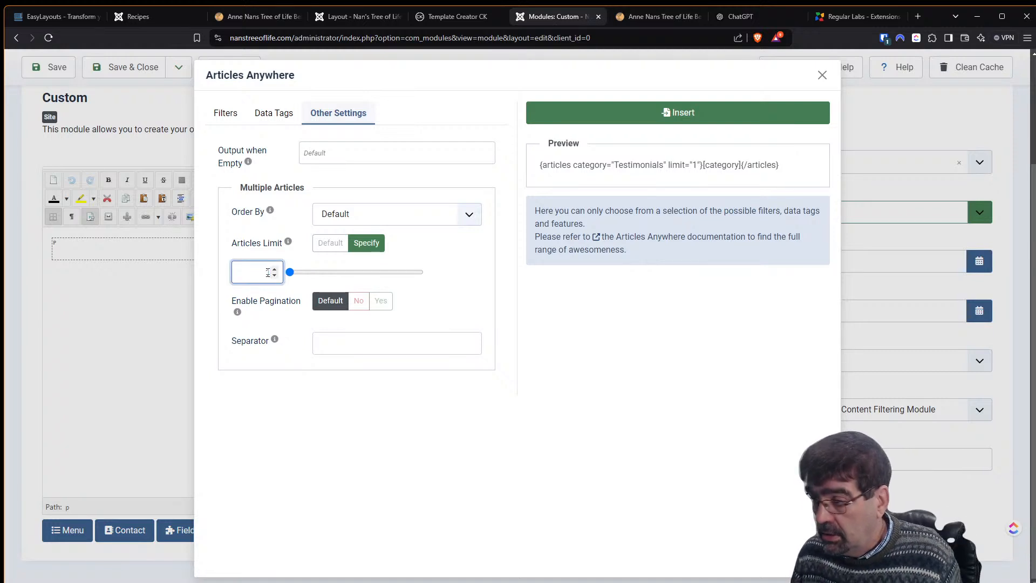
pyautogui.press('Tab')
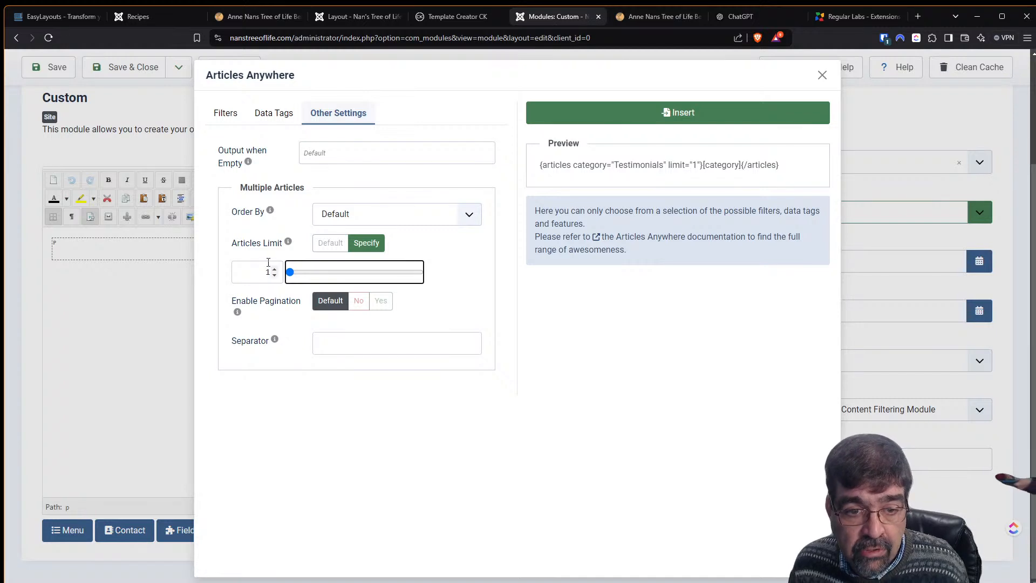
# Set the article order to Random and insert the generated articles tag into the module content
pyautogui.click(370, 215)
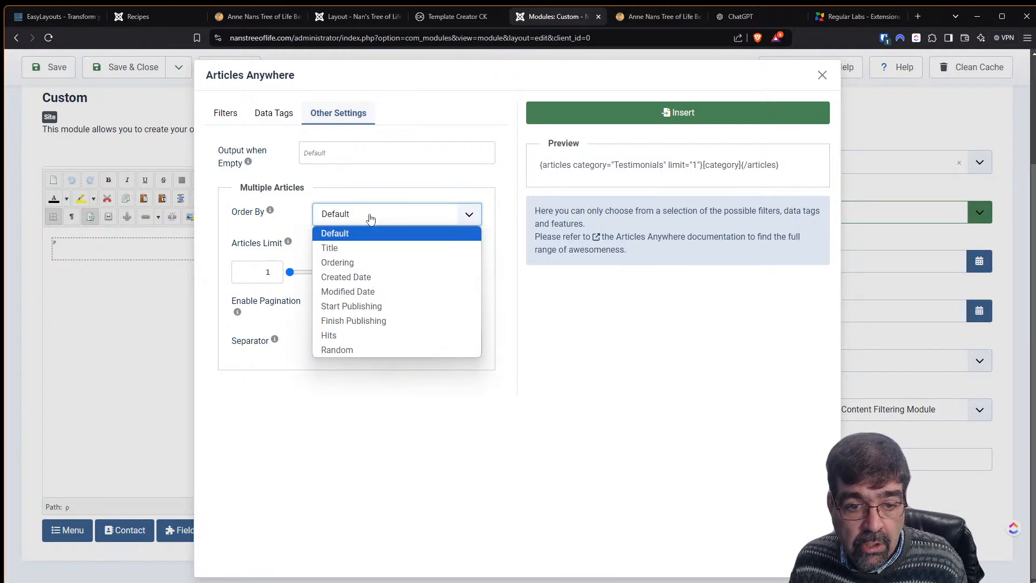
pyautogui.click(358, 347)
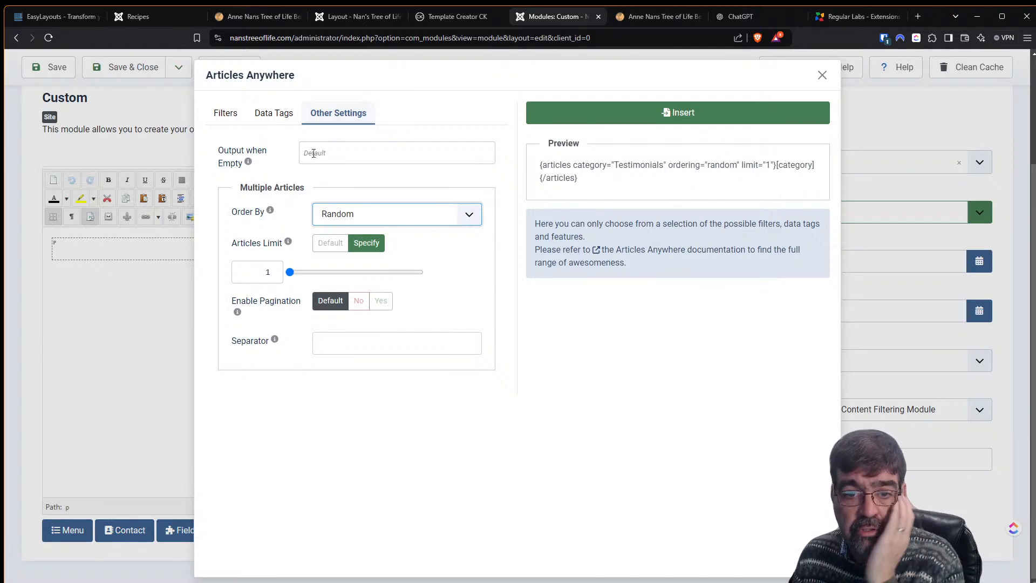
pyautogui.click(274, 116)
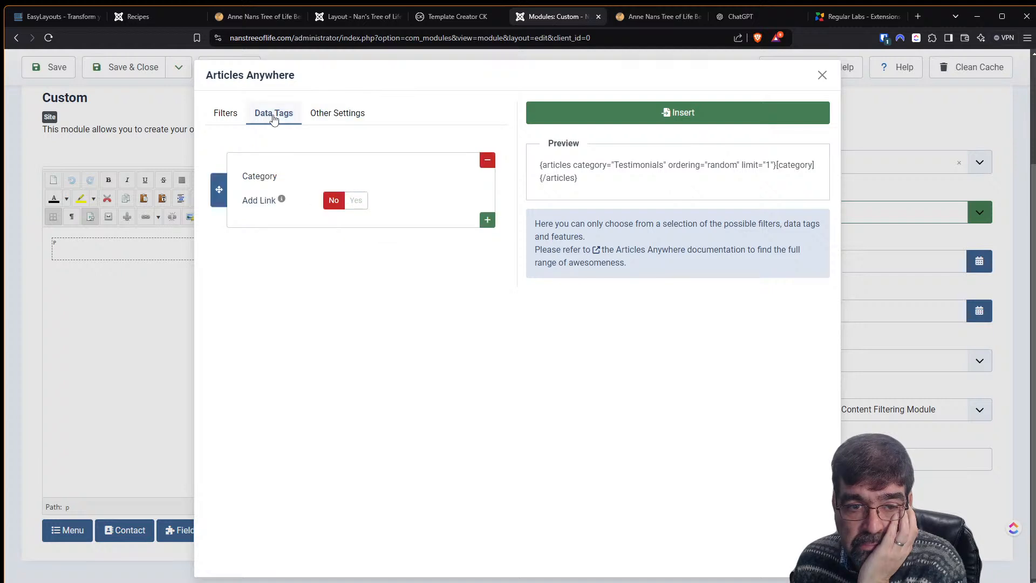
pyautogui.click(707, 114)
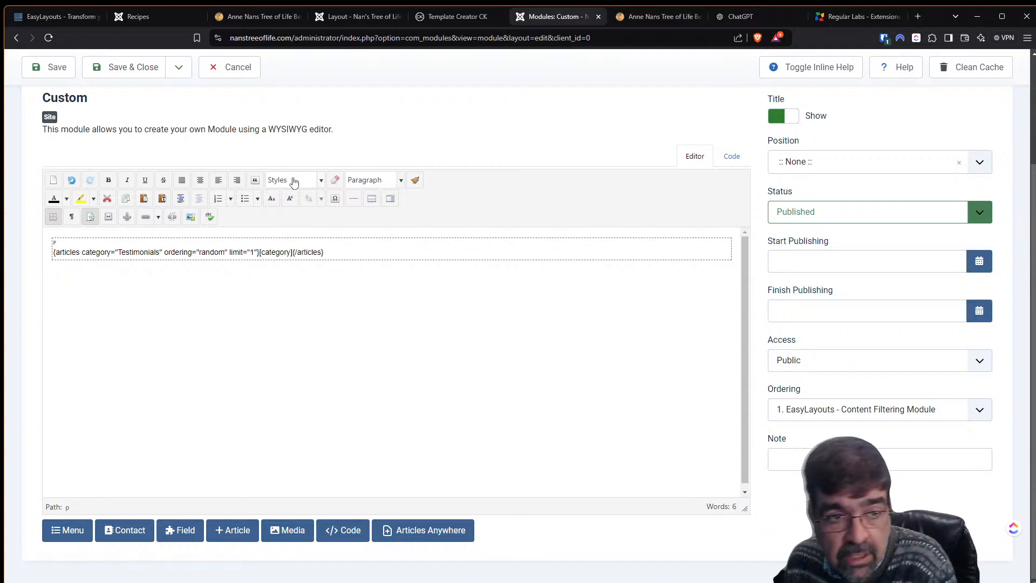
# Assign the module to the Content Bottom [content-bottom] position and hide its title
pyautogui.click(829, 175)
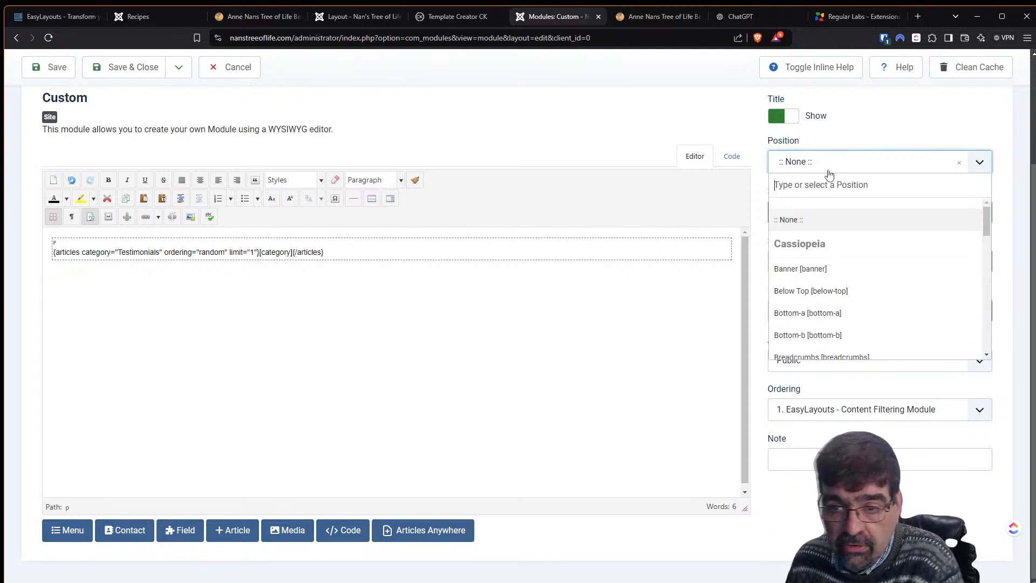
pyautogui.write('cont')
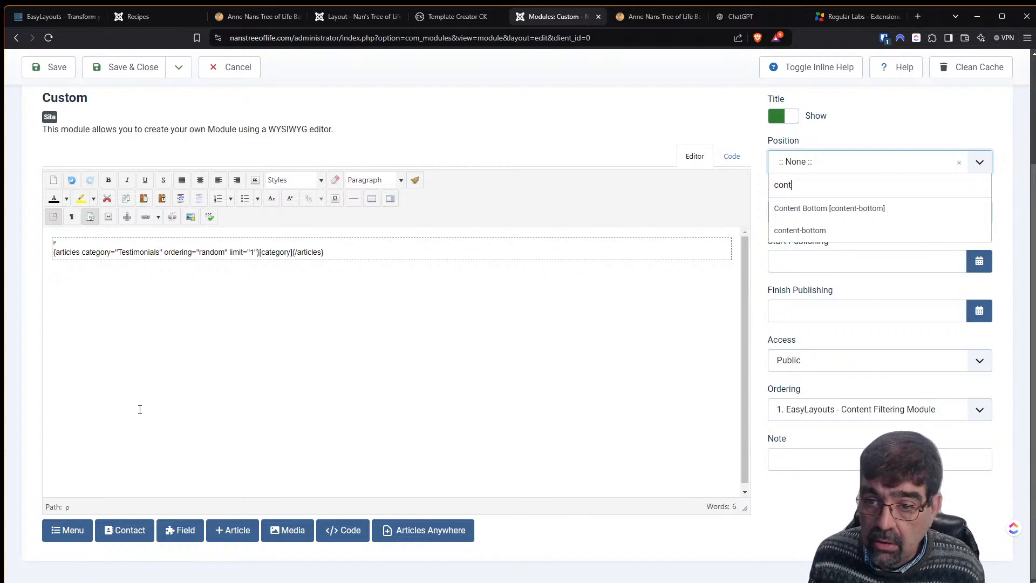
pyautogui.press('Down')
pyautogui.press('Down')
pyautogui.press('Up')
pyautogui.press('Return')
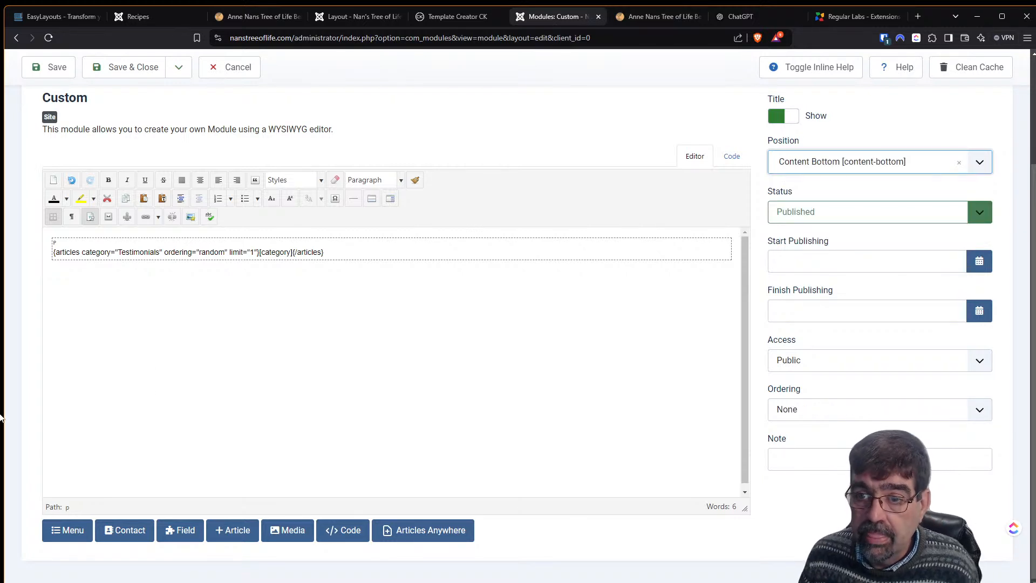
pyautogui.click(777, 117)
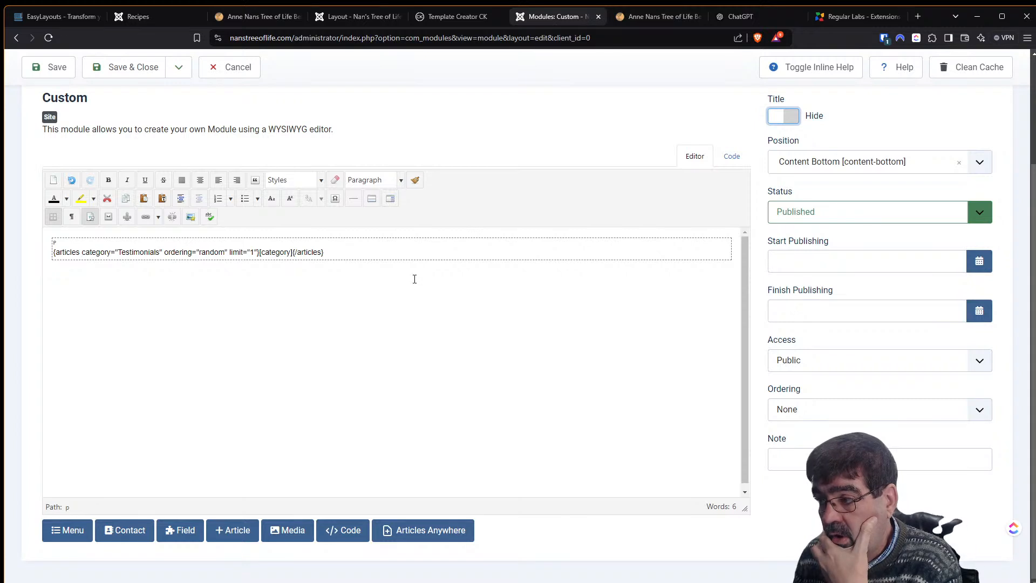
# Title the module "Testimonials" and save it
pyautogui.scroll(3, 312, 340)
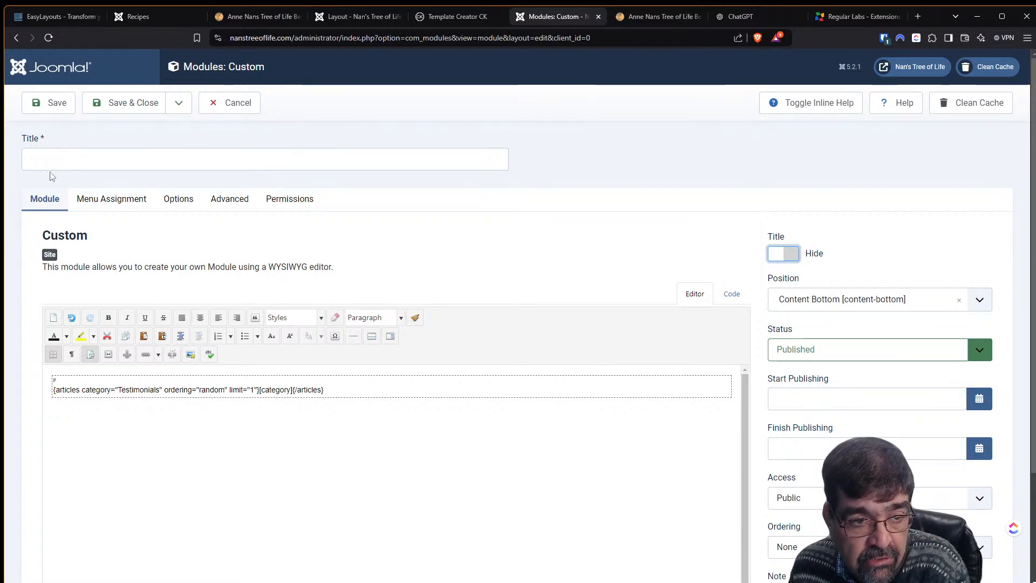
pyautogui.click(52, 158)
pyautogui.write('Testi')
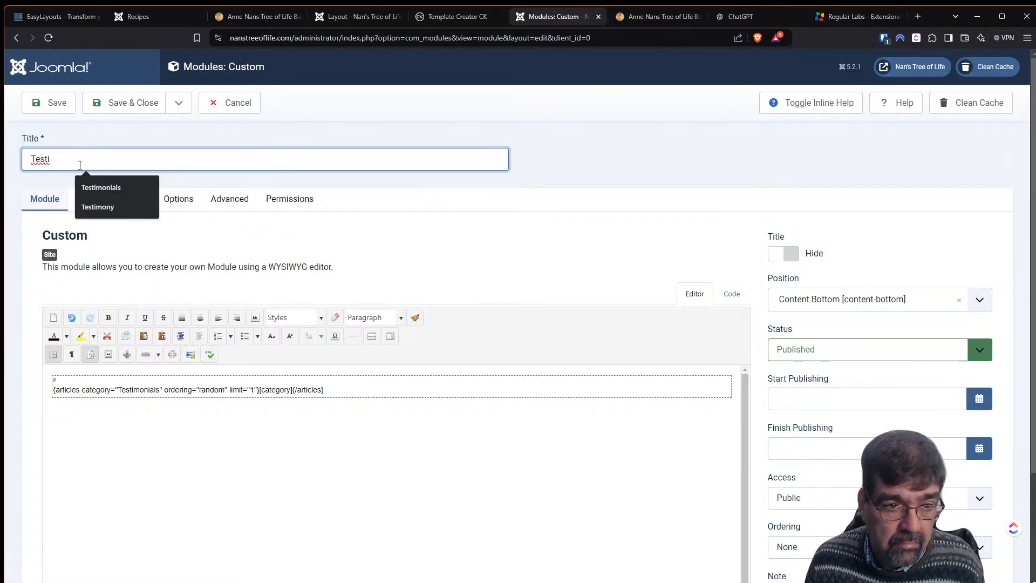
pyautogui.click(105, 185)
pyautogui.click(55, 102)
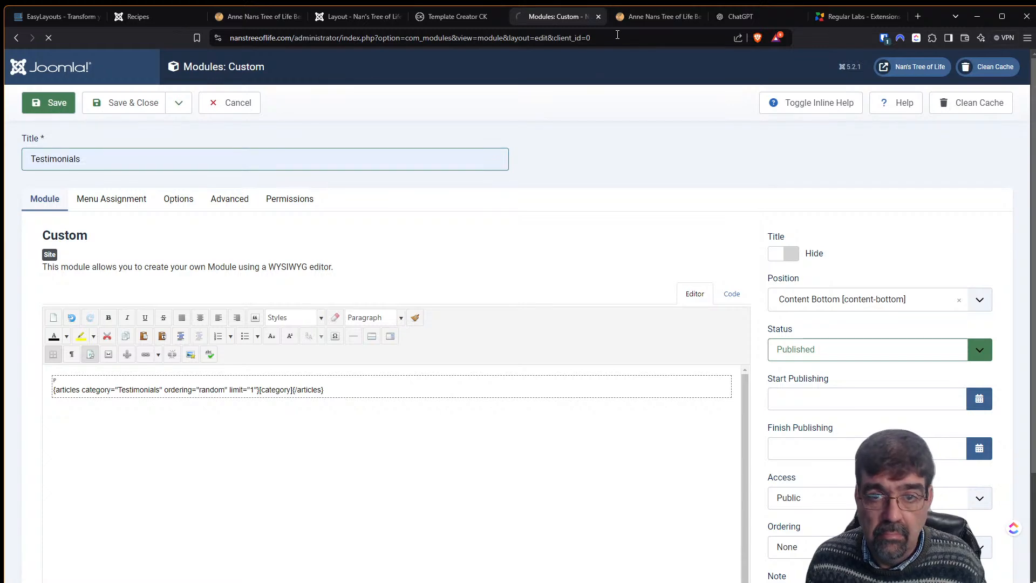
# Reload the site's public home page to check the output of the Testimonials module
pyautogui.click(658, 17)
pyautogui.click(48, 37)
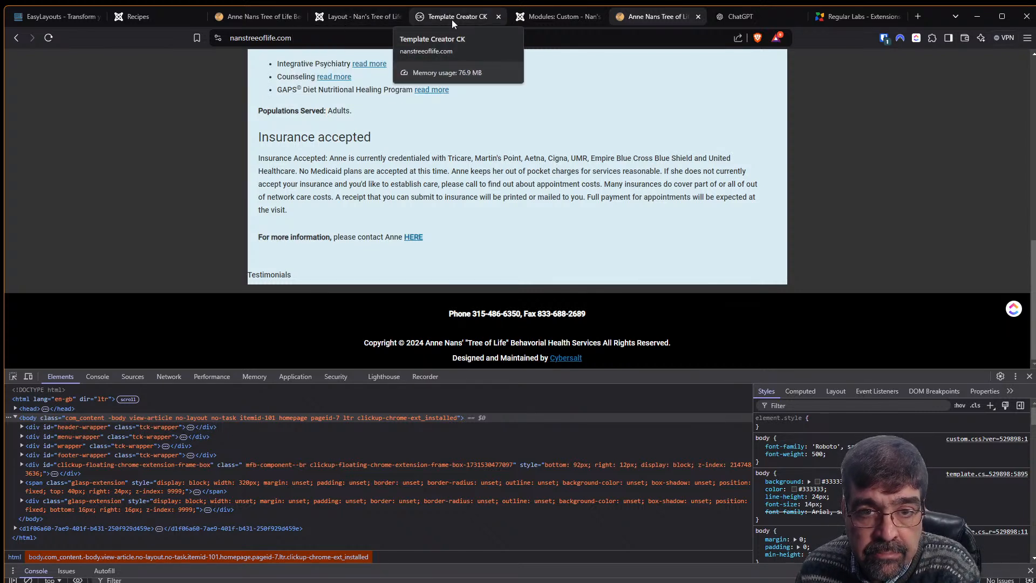
# Return to the Testimonials module editor and add two empty paragraphs below the articles tag
pyautogui.click(556, 18)
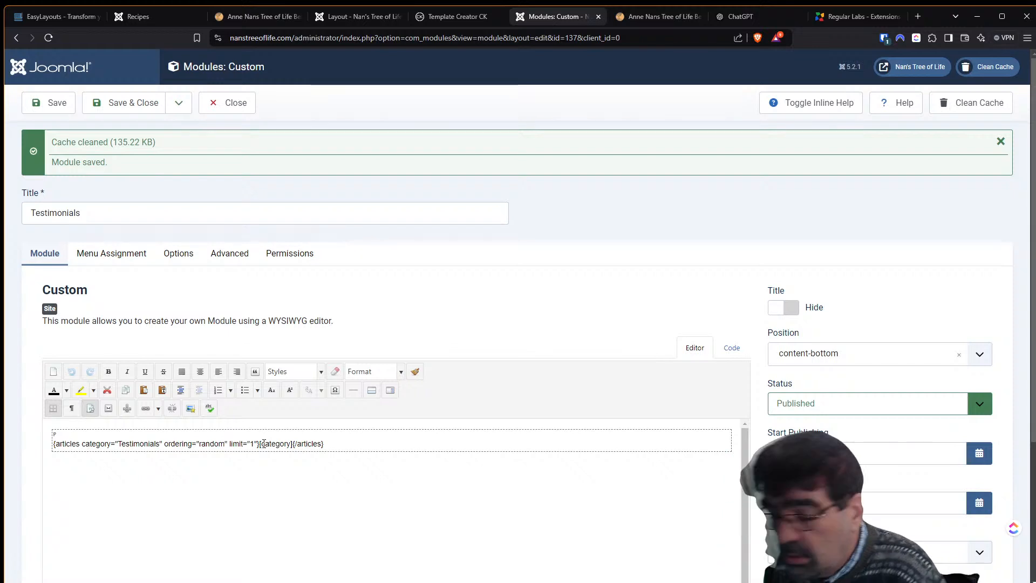
pyautogui.moveTo(259, 444); pyautogui.dragTo(292, 444)
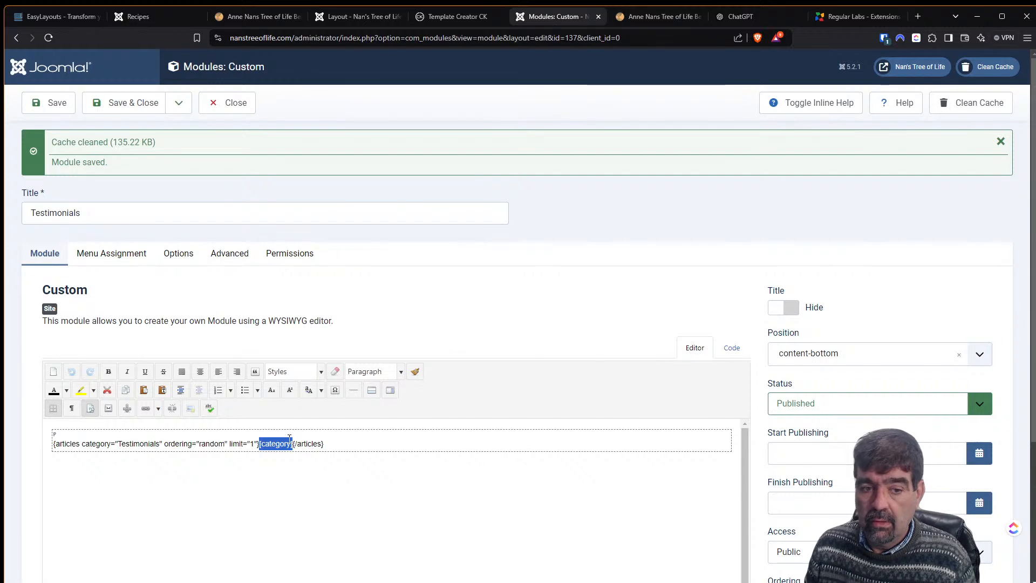
pyautogui.scroll(-1, 294, 438)
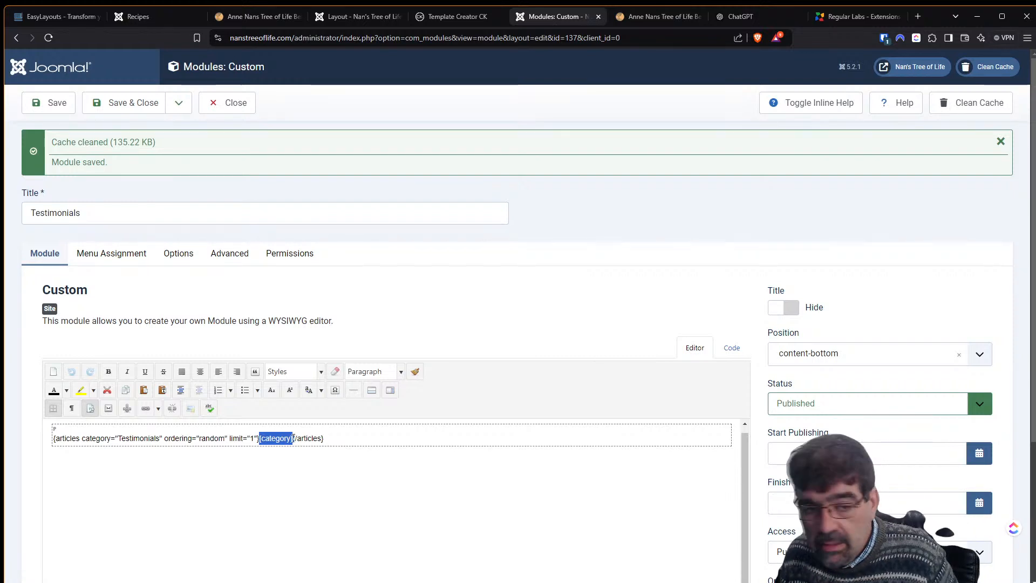
pyautogui.scroll(-3, 384, 428)
pyautogui.click(363, 319)
pyautogui.press('Return')
pyautogui.press('Return')
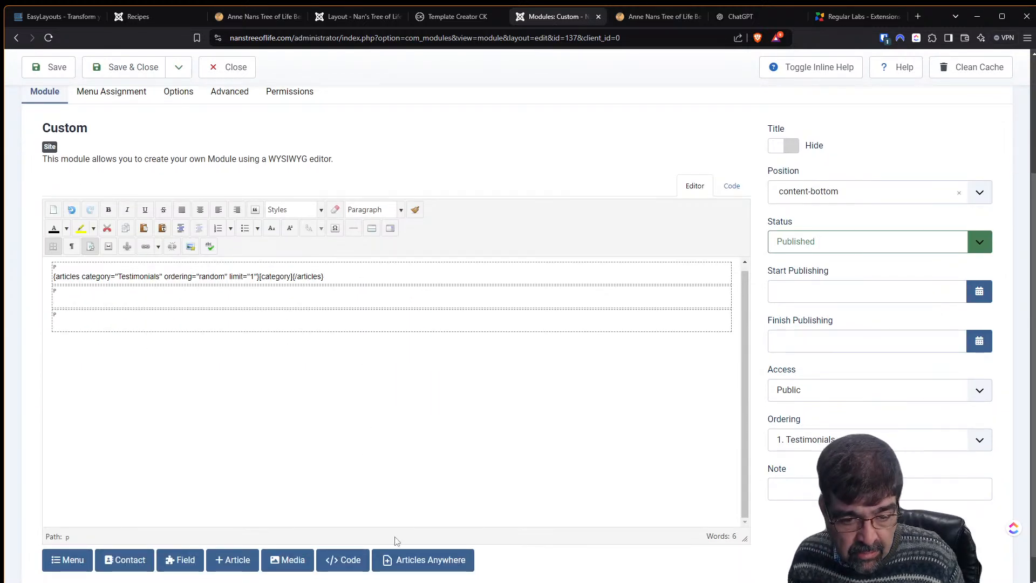
# Try to insert a Content data tag through Articles Anywhere below the existing articles tag
pyautogui.click(405, 559)
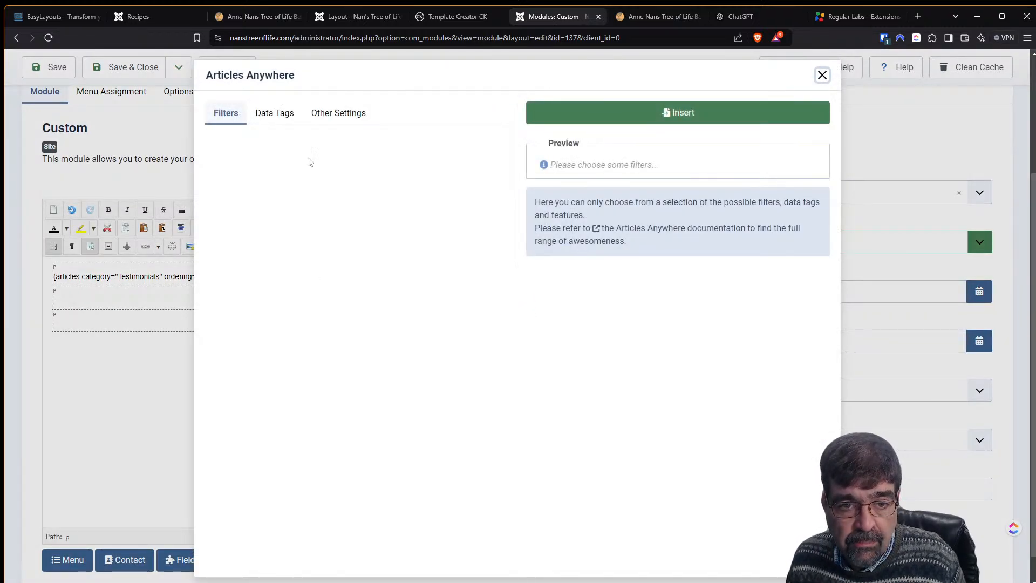
pyautogui.click(283, 113)
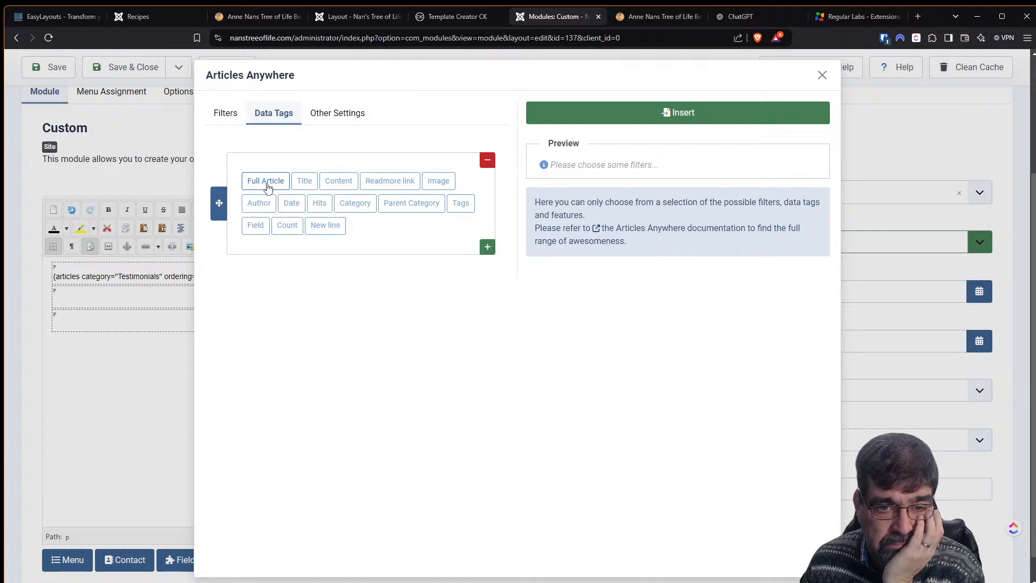
pyautogui.click(339, 182)
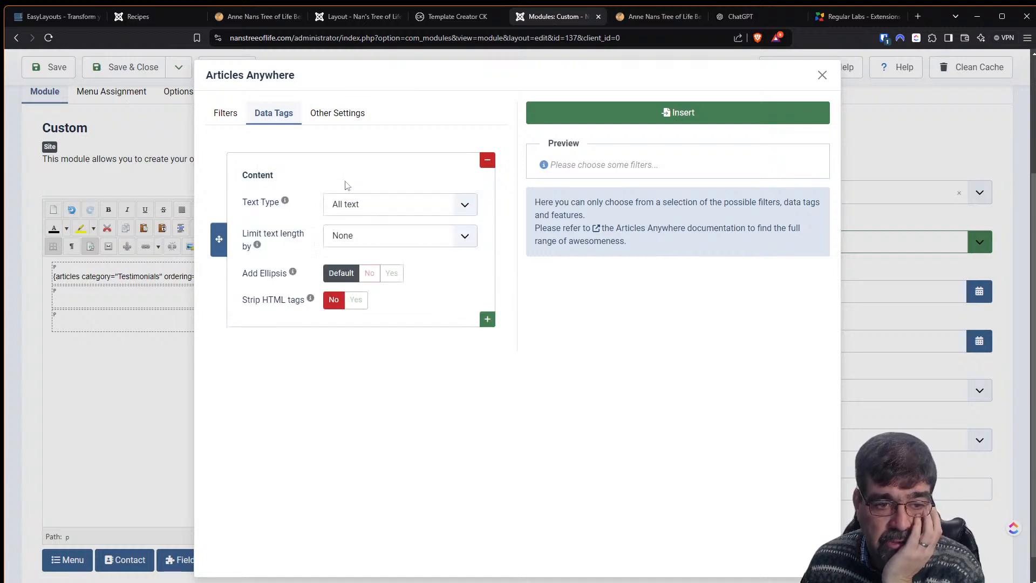
pyautogui.click(634, 115)
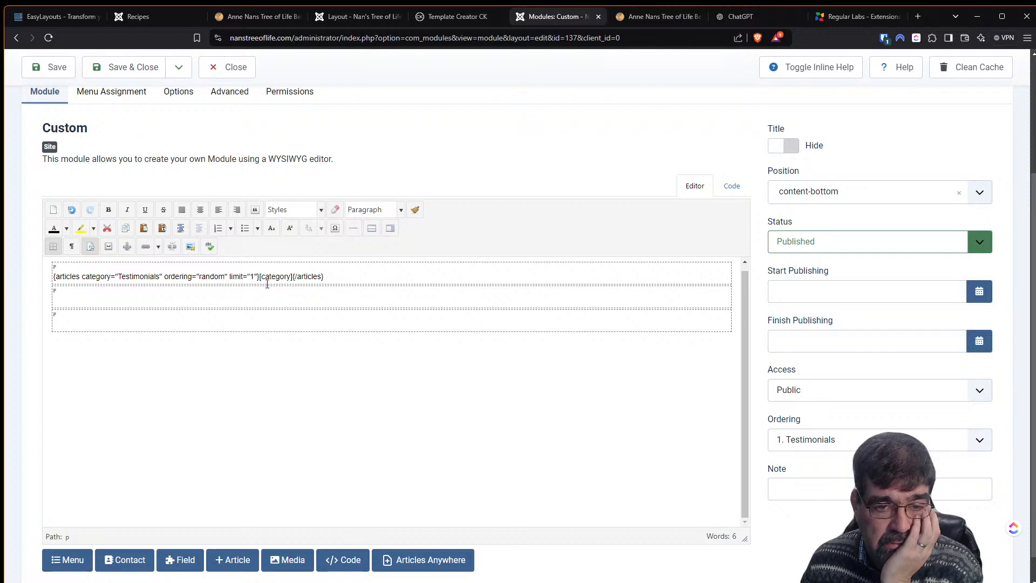
pyautogui.click(251, 298)
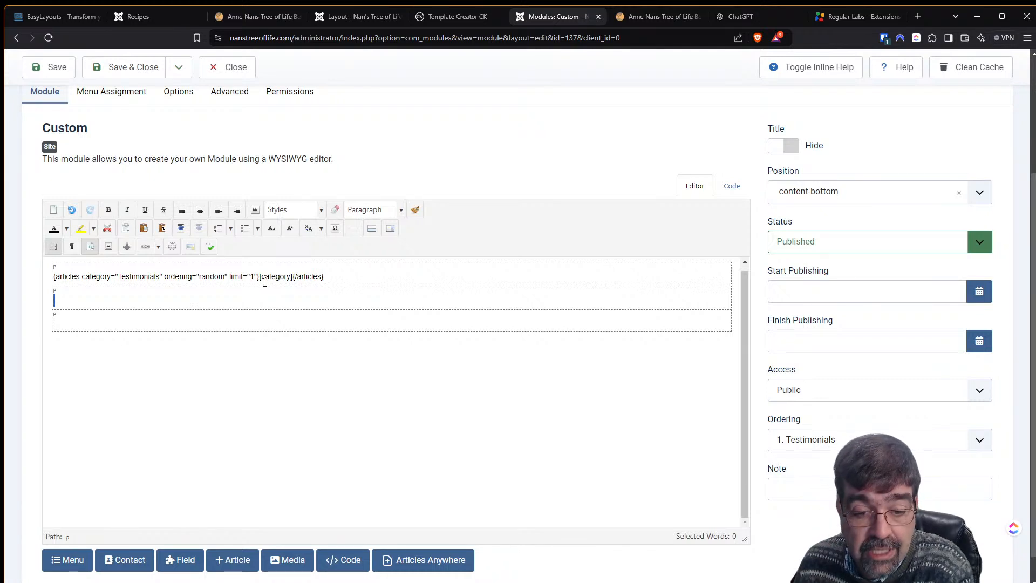
pyautogui.click(249, 276)
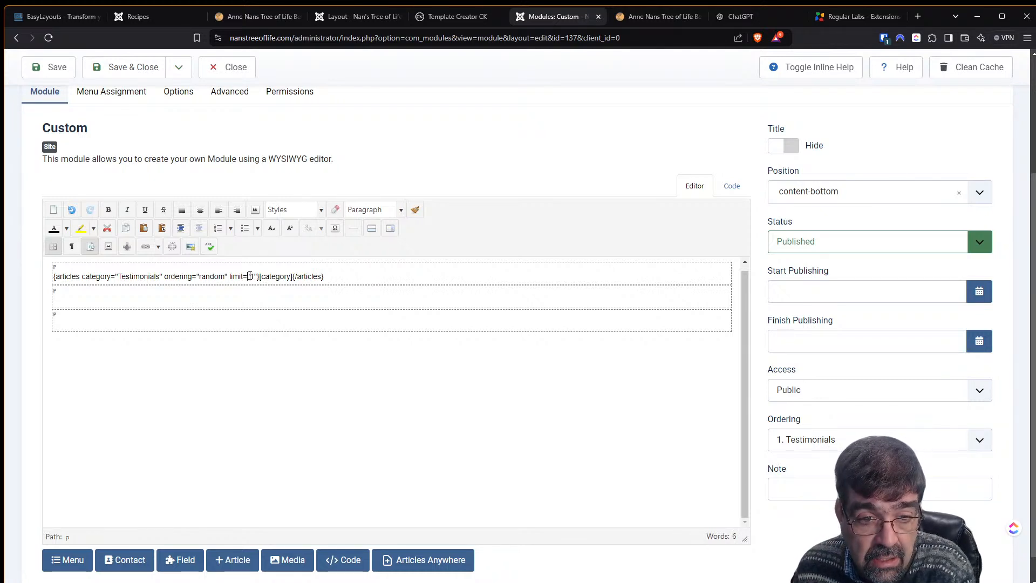
pyautogui.click(415, 562)
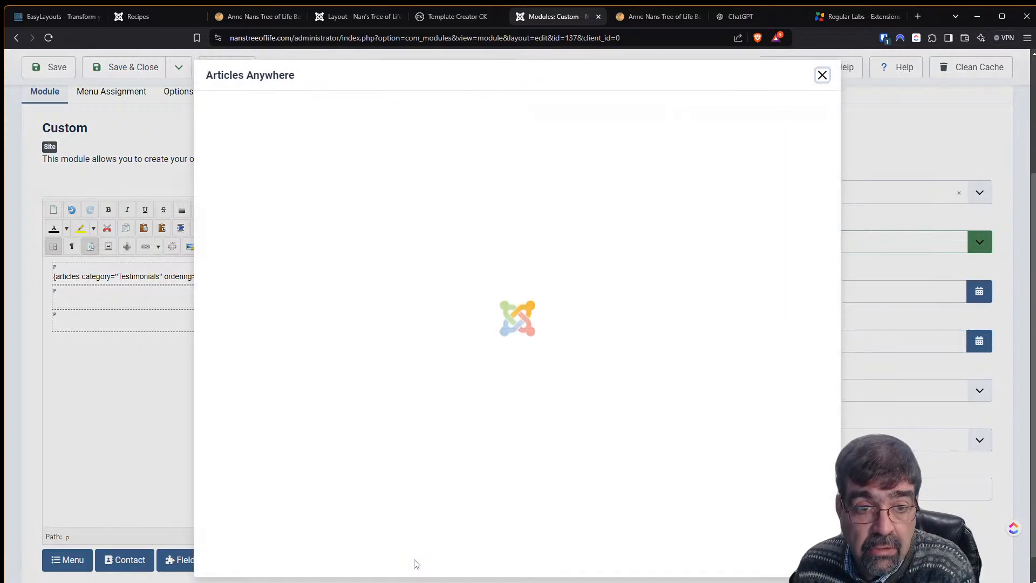
pyautogui.click(274, 113)
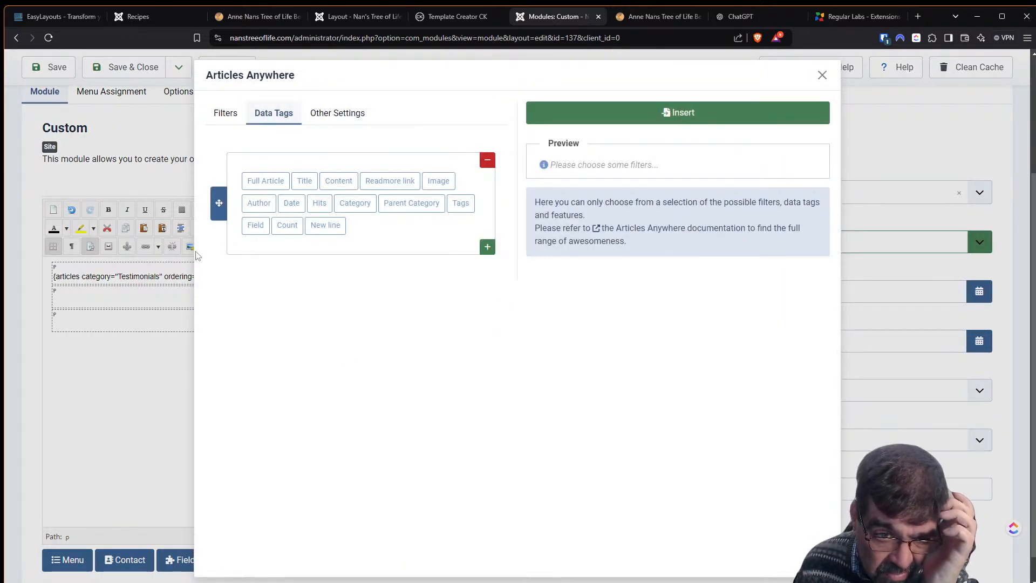
pyautogui.click(822, 75)
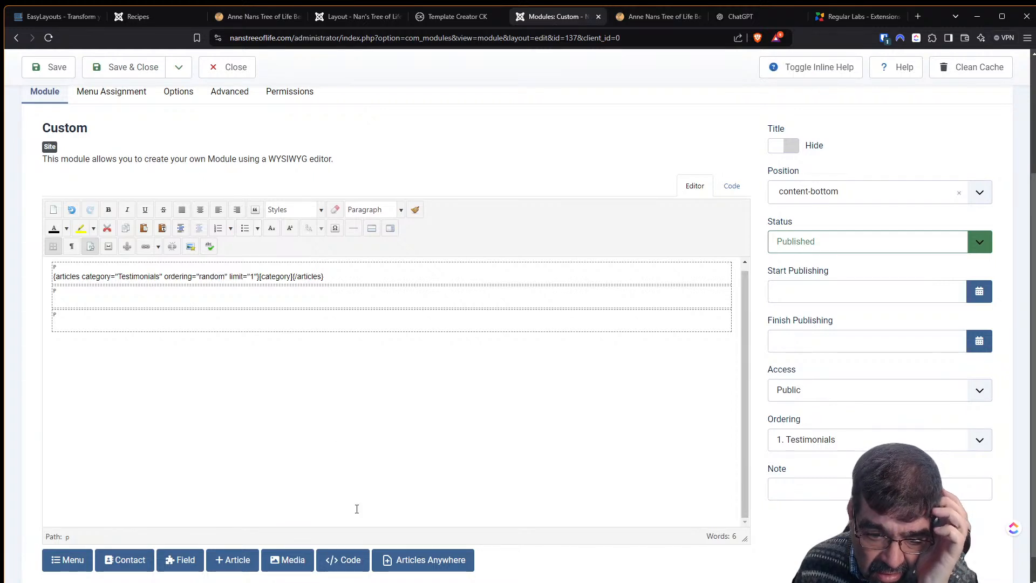
# Retry inserting an Articles Anywhere Content data tag with the All text type, reviewing the filters and other settings
pyautogui.click(410, 565)
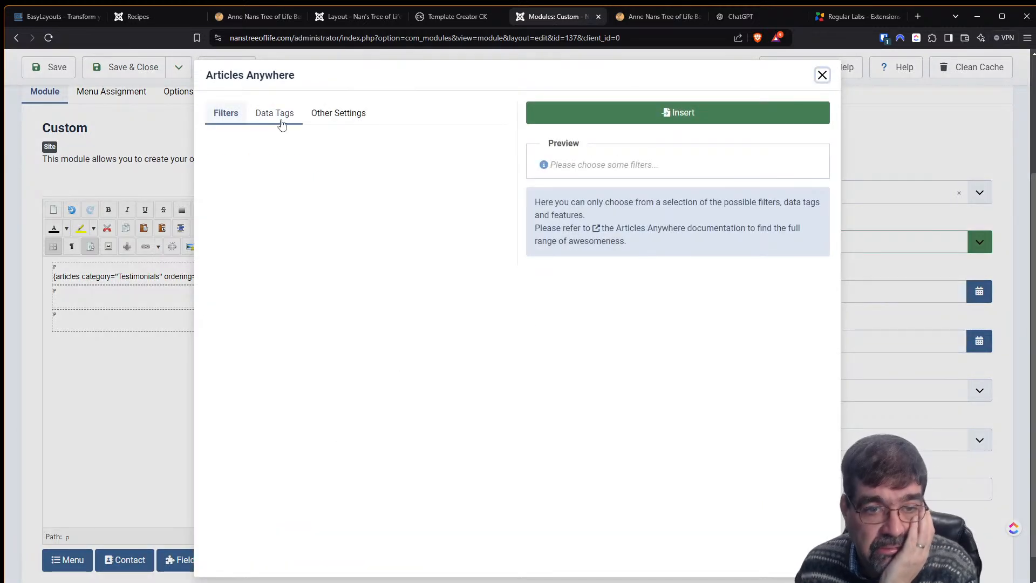
pyautogui.click(281, 119)
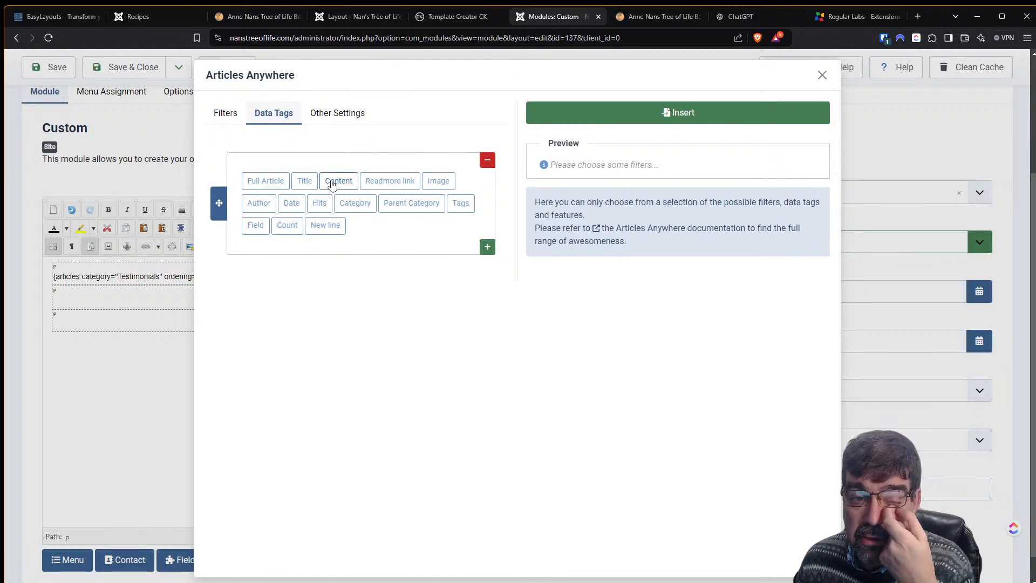
pyautogui.click(332, 183)
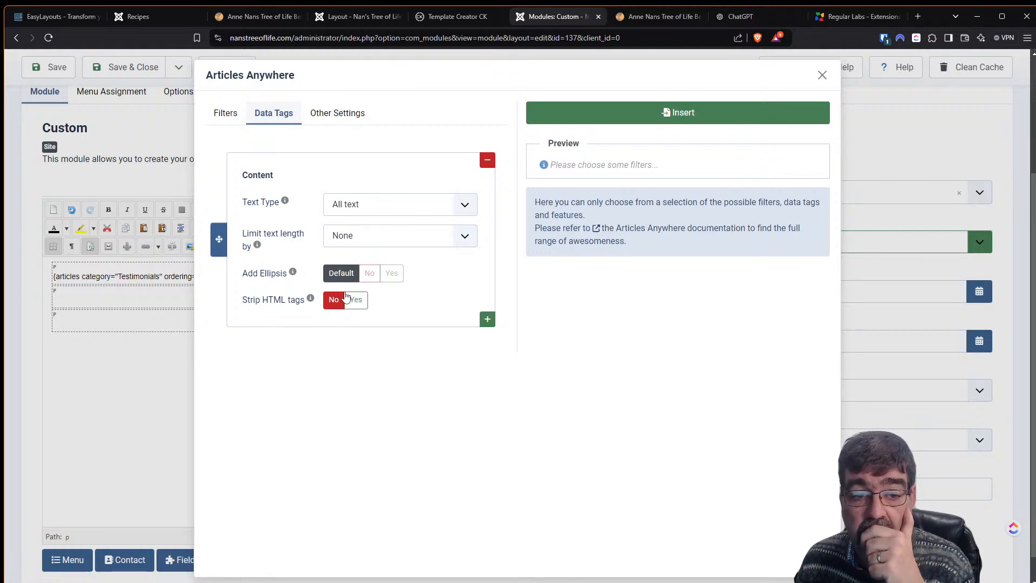
pyautogui.click(230, 117)
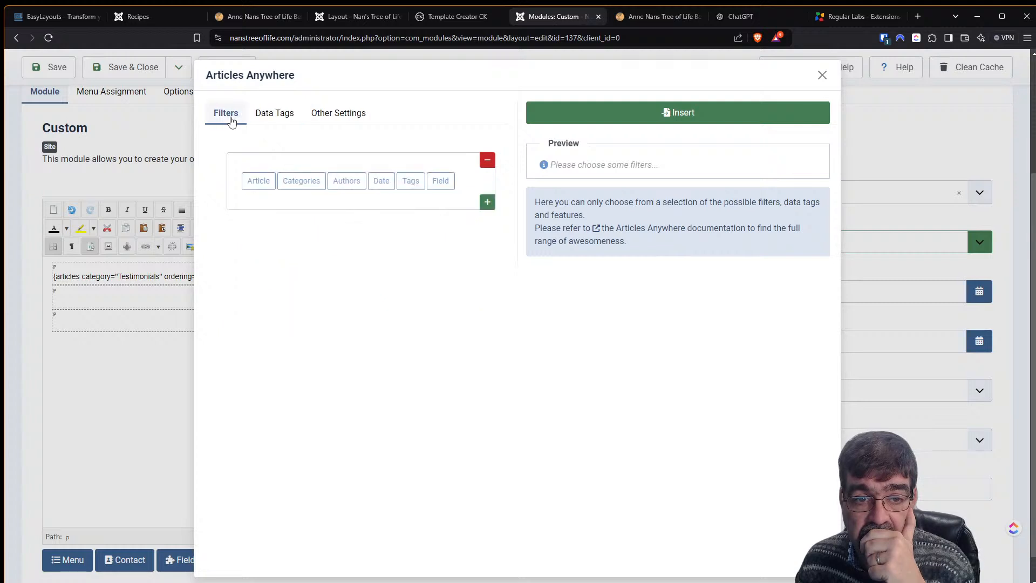
pyautogui.click(257, 179)
pyautogui.click(269, 115)
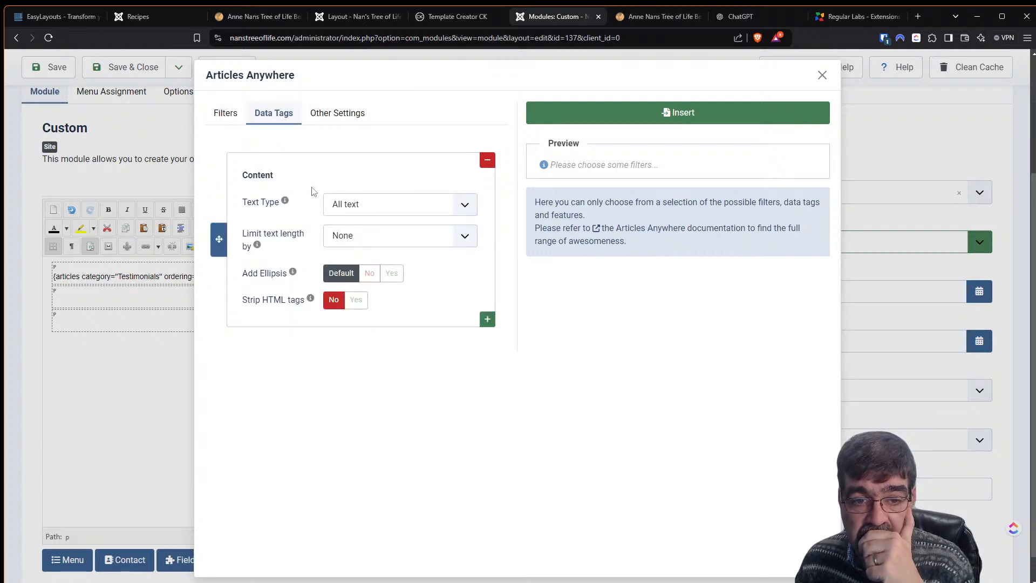
pyautogui.click(338, 204)
pyautogui.click(338, 204)
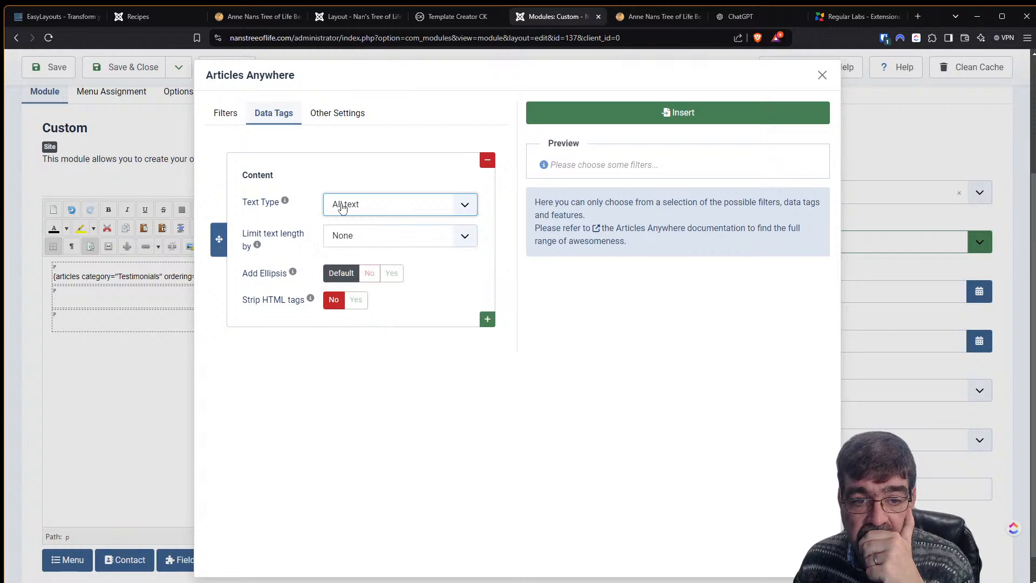
pyautogui.click(329, 125)
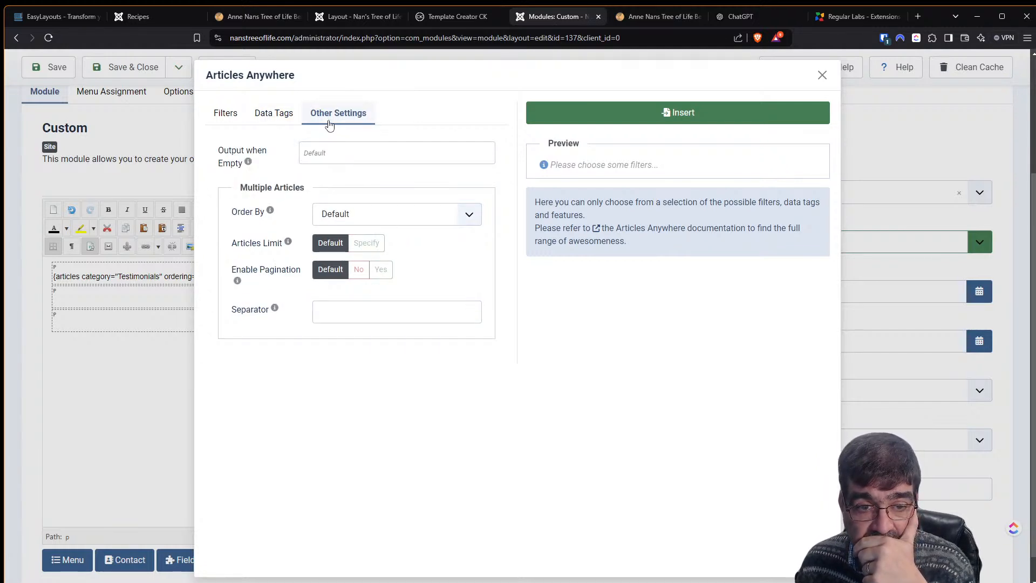
pyautogui.click(580, 121)
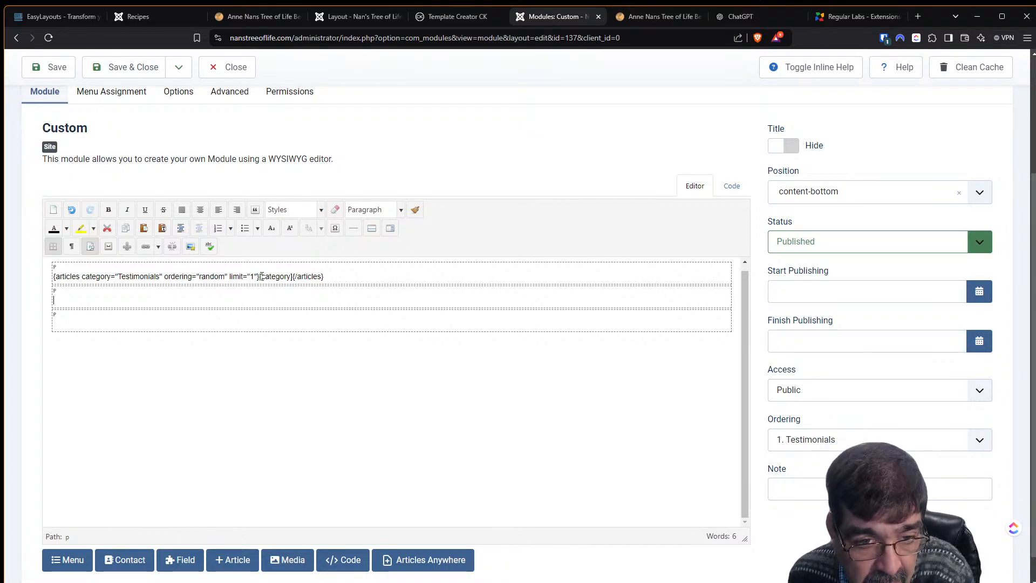
# Replace the category data tag inside the articles tag with [text] and save the module
pyautogui.moveTo(261, 277); pyautogui.dragTo(291, 277)
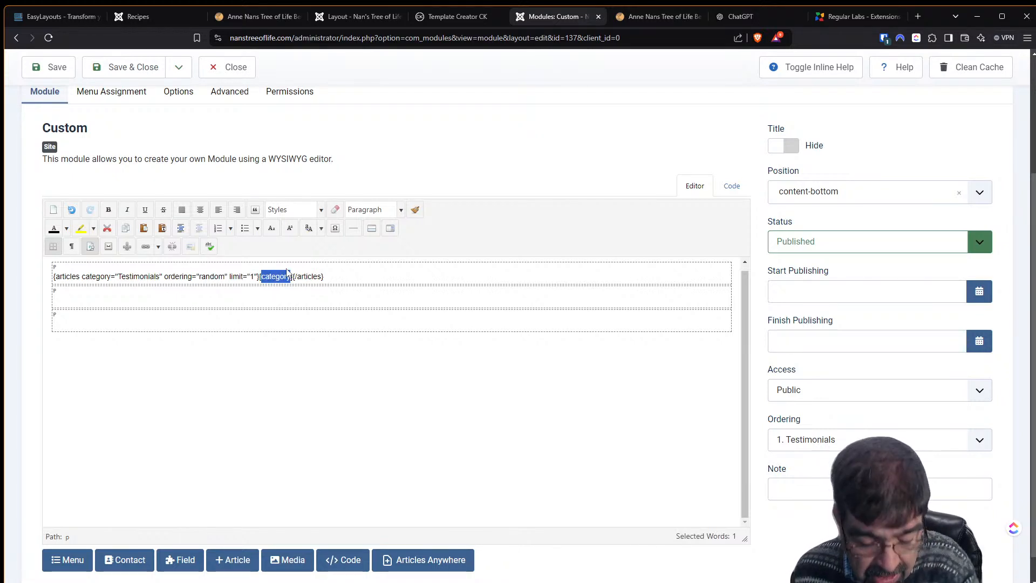
pyautogui.write('text')
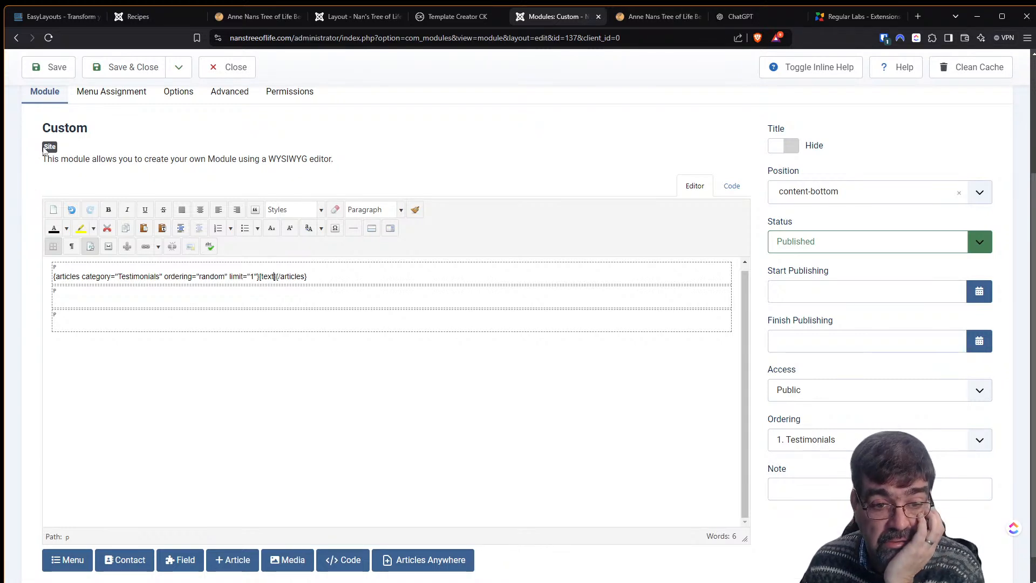
pyautogui.click(40, 70)
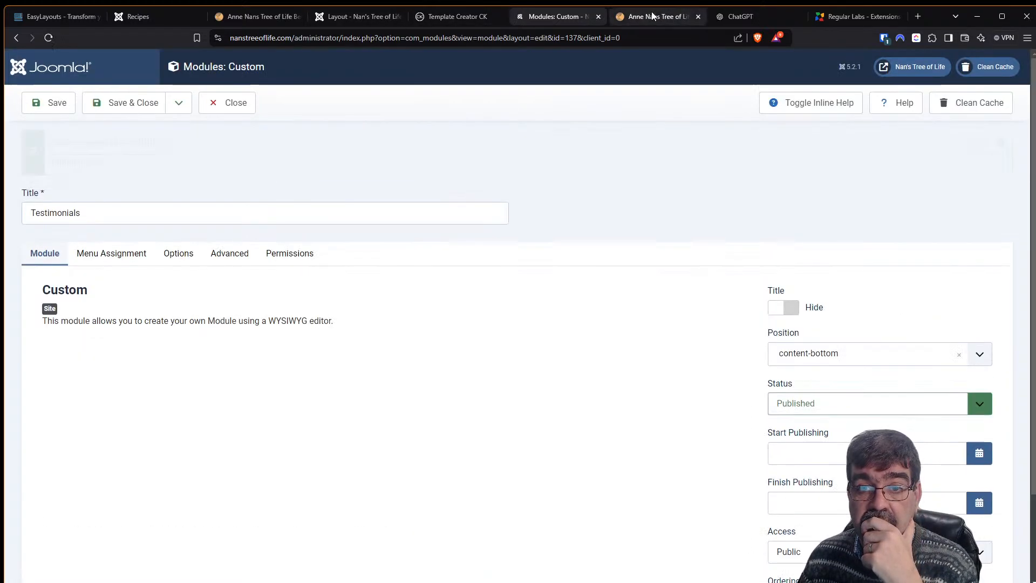
# Reload the public home page and examine the area below the contact line for the testimonial output
pyautogui.click(651, 16)
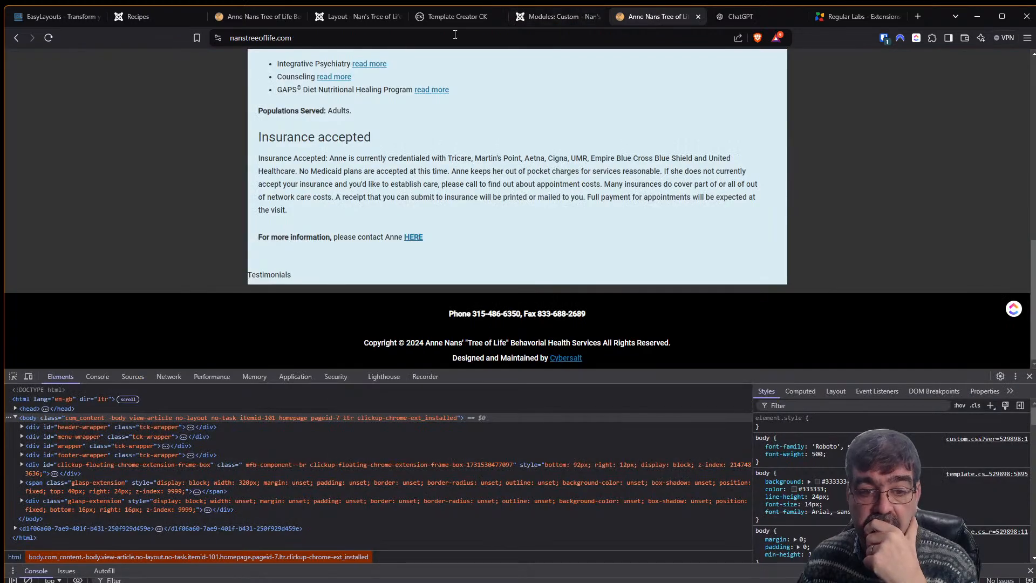
pyautogui.click(48, 38)
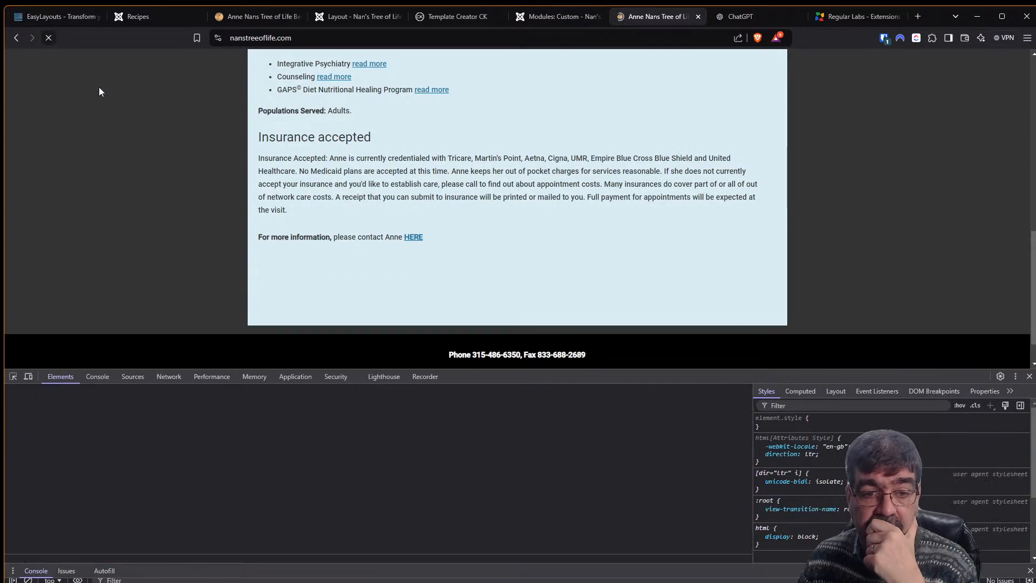
pyautogui.moveTo(290, 237); pyautogui.dragTo(385, 287)
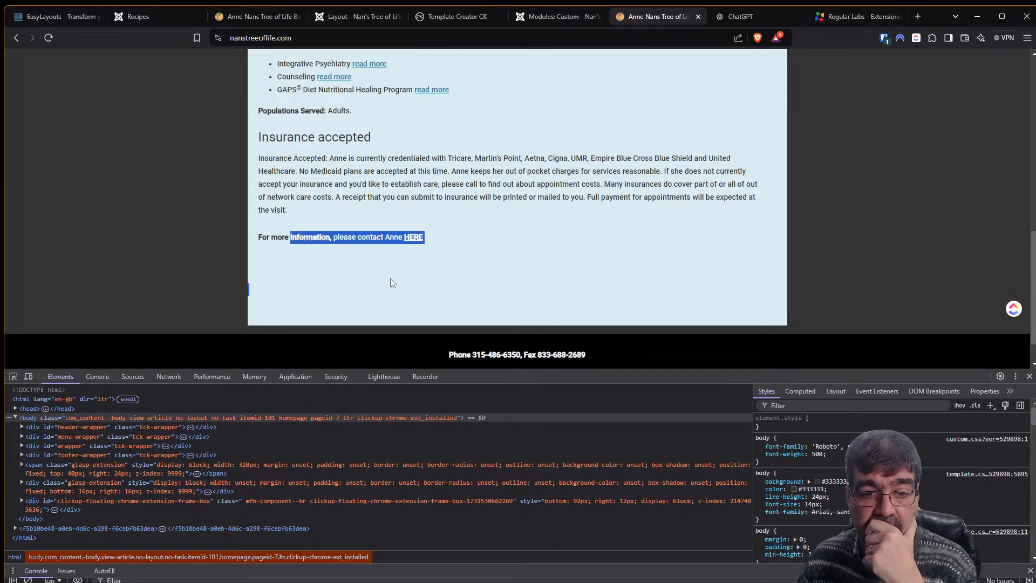
pyautogui.click(390, 277)
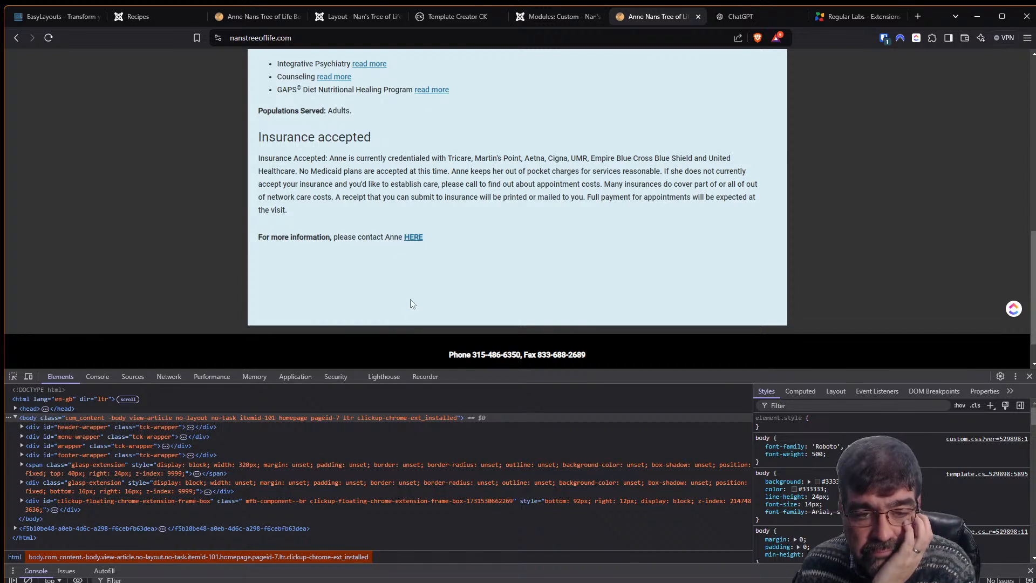
pyautogui.moveTo(305, 238); pyautogui.dragTo(425, 281)
pyautogui.click(422, 278)
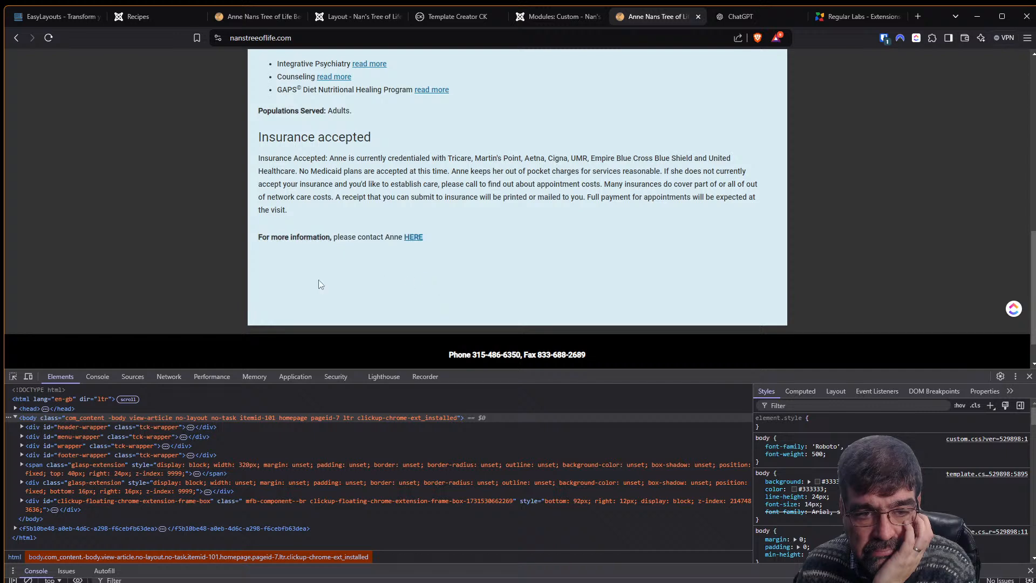
pyautogui.tripleClick(276, 265)
pyautogui.click(341, 291)
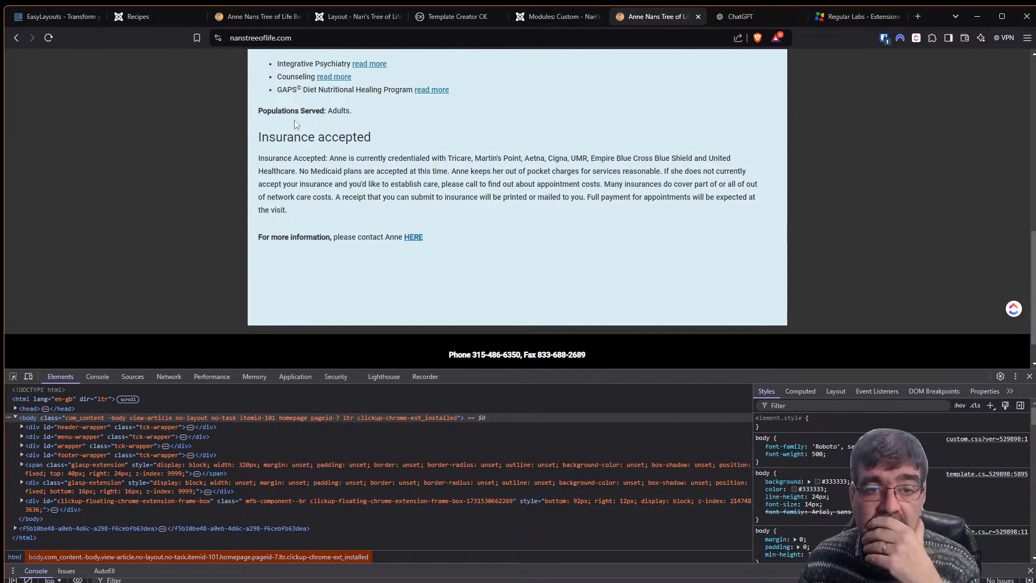
# Set the Testimonials module's status to Unpublished, then save and close it
pyautogui.click(541, 20)
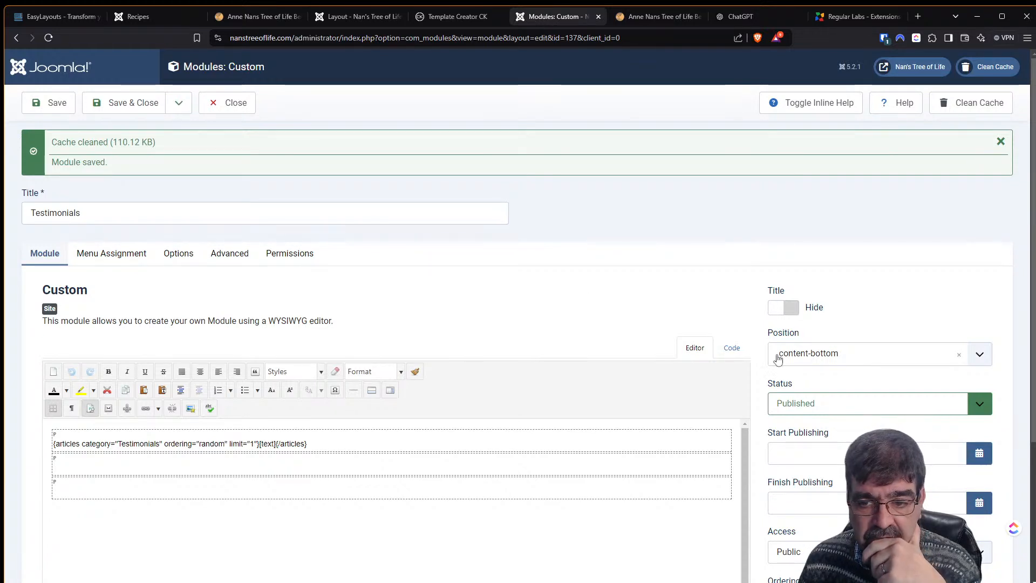
pyautogui.click(890, 404)
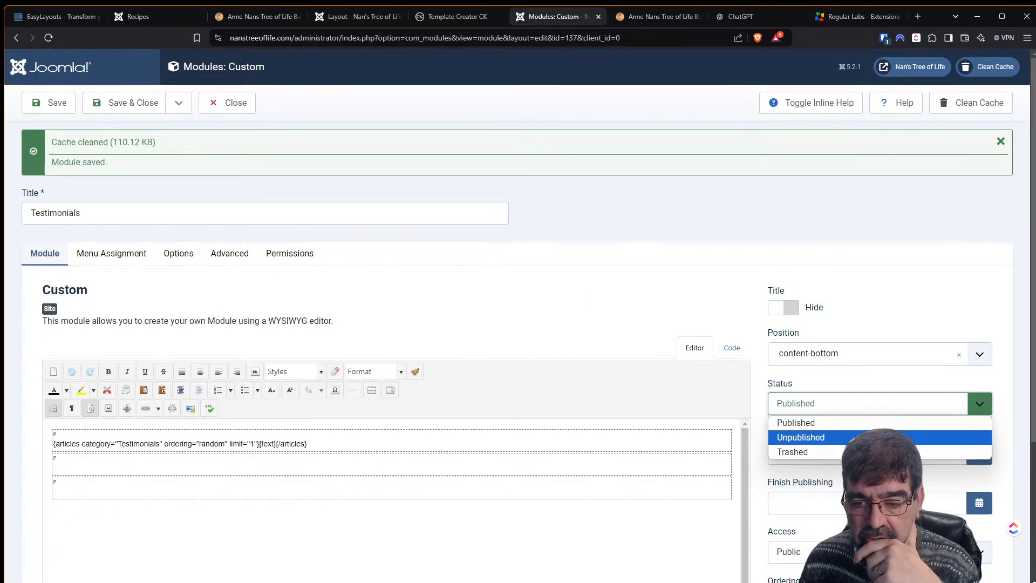
pyautogui.click(801, 437)
pyautogui.click(126, 103)
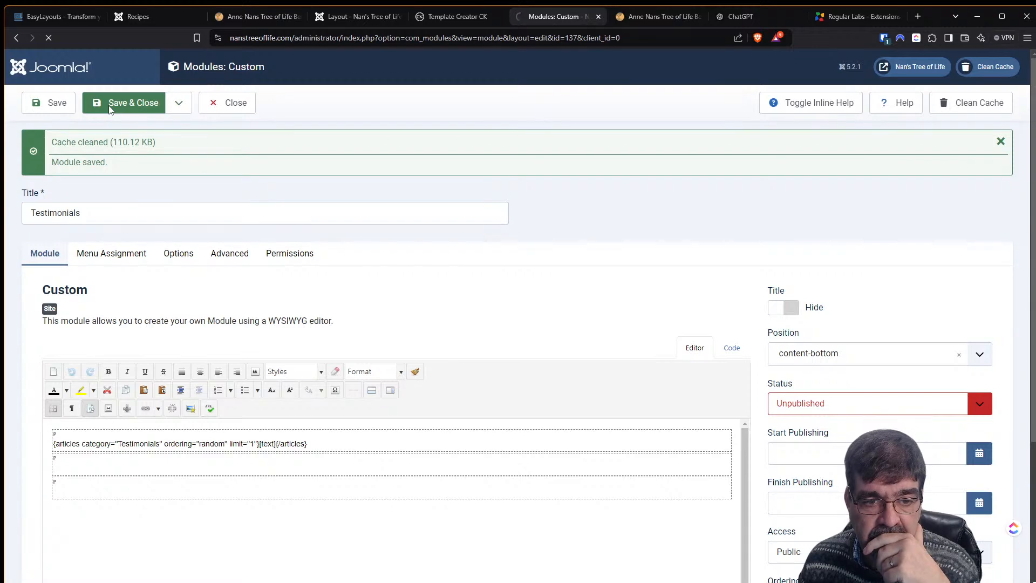
pyautogui.click(205, 104)
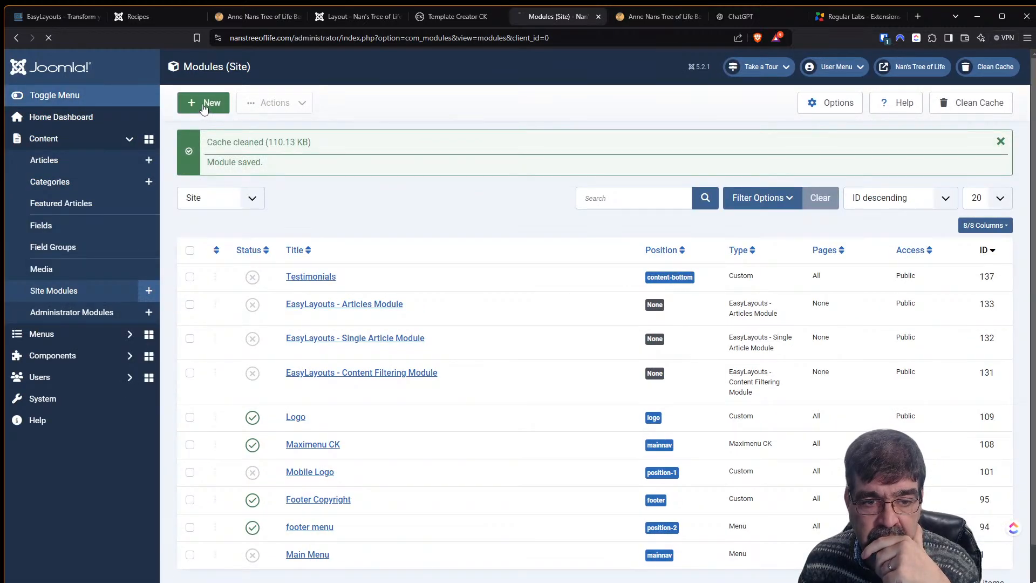
pyautogui.write('cus')
pyautogui.moveTo(564, 146); pyautogui.dragTo(506, 148)
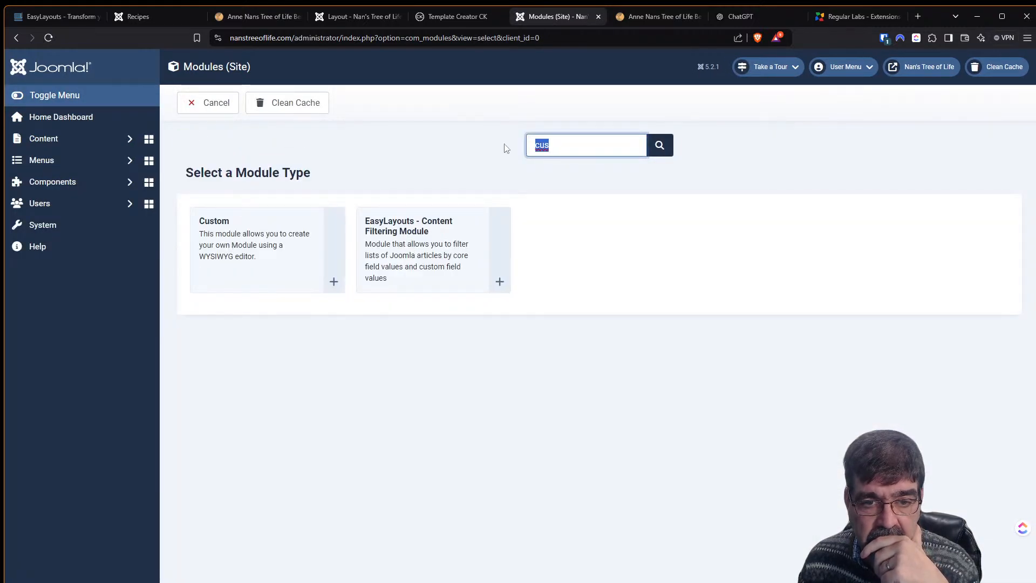
pyautogui.write('art')
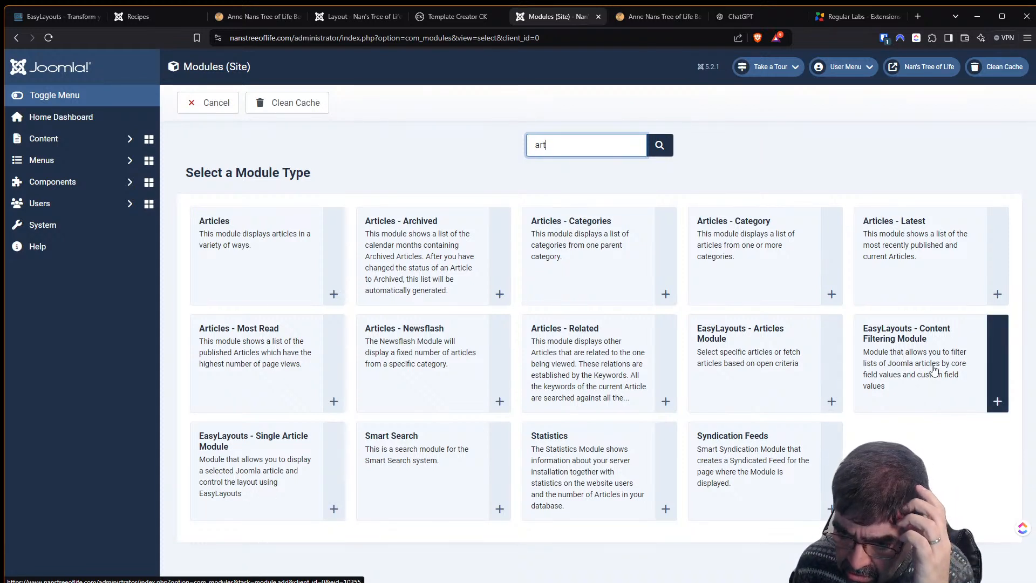
pyautogui.click(942, 386)
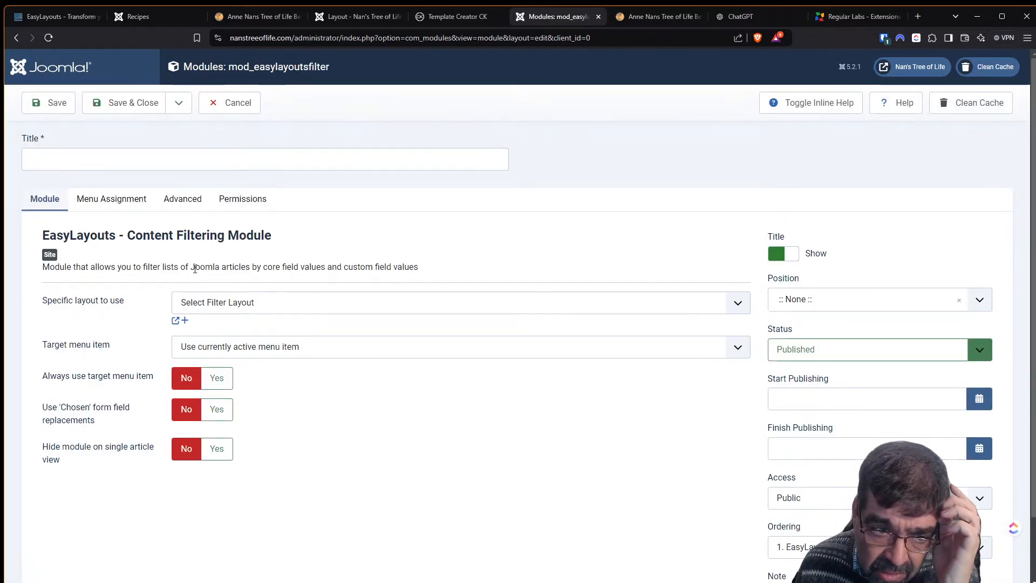
pyautogui.click(226, 309)
pyautogui.click(226, 311)
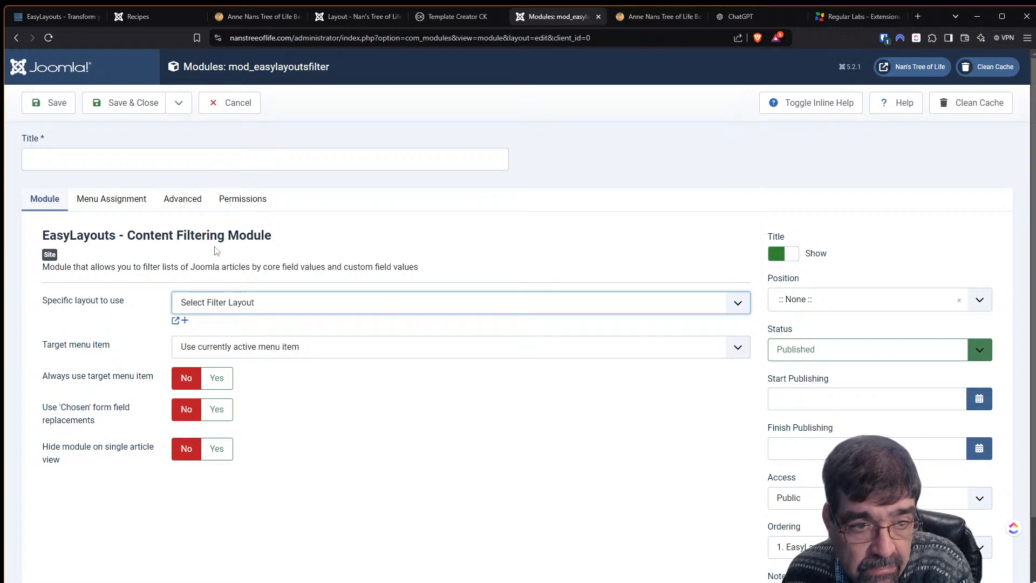
pyautogui.click(238, 110)
# Start a new Articles site module, keep Normal mode, and set the number of articles to display to 1
pyautogui.click(212, 103)
pyautogui.click(244, 254)
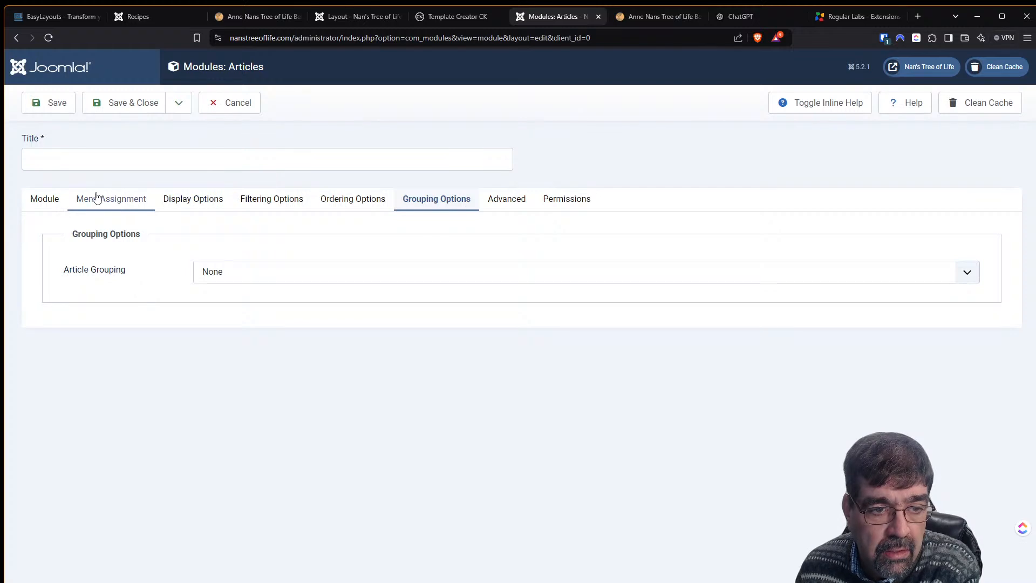
pyautogui.click(47, 200)
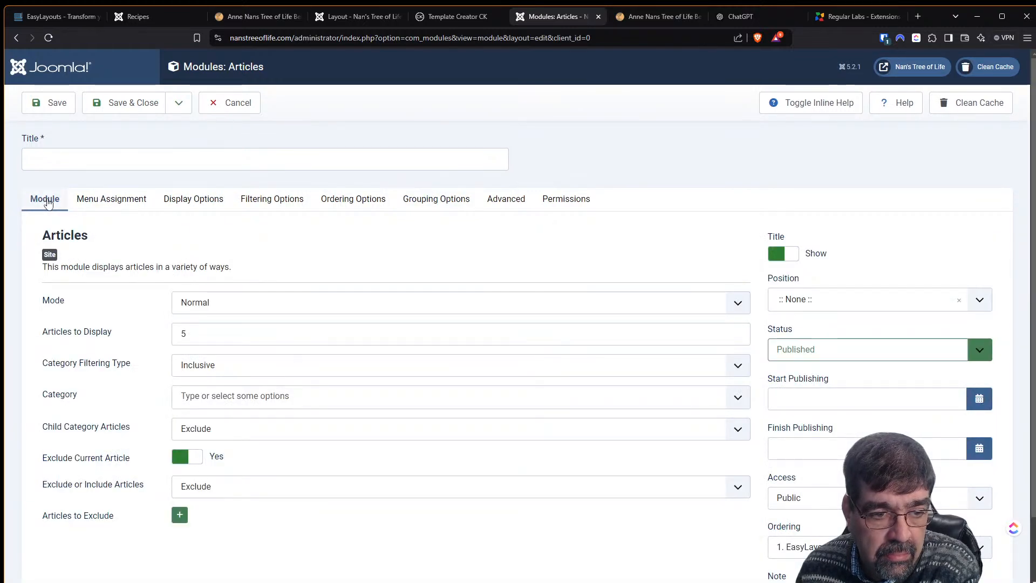
pyautogui.click(224, 304)
pyautogui.click(216, 304)
pyautogui.click(188, 334)
pyautogui.press('BackSpace')
pyautogui.write('1')
pyautogui.press('Tab')
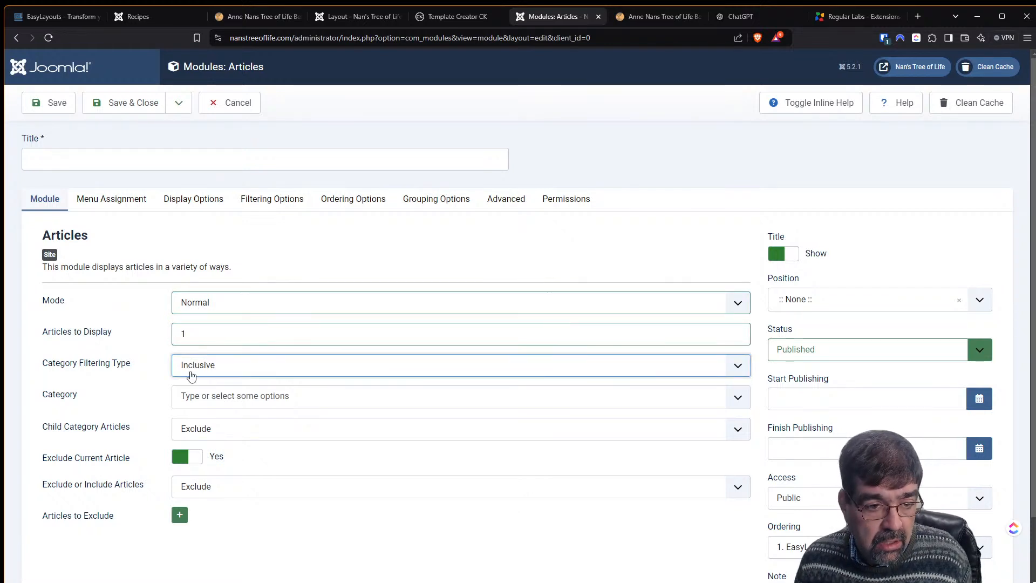
# Add Testimonials as the module's category with Inclusive filtering, keeping the Exclude or Include Articles setting on Exclude
pyautogui.click(191, 375)
pyautogui.click(191, 371)
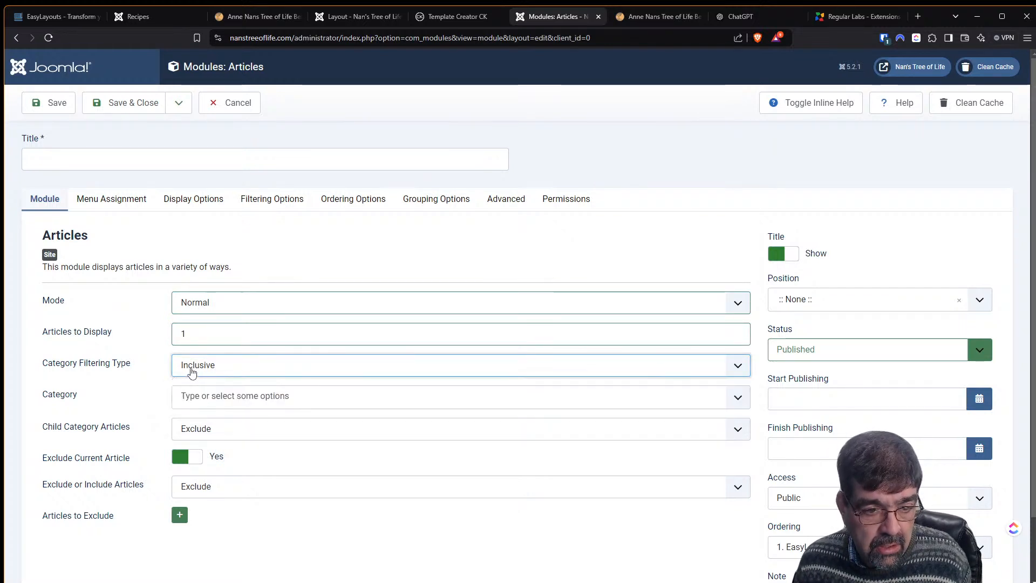
pyautogui.click(207, 399)
pyautogui.click(204, 440)
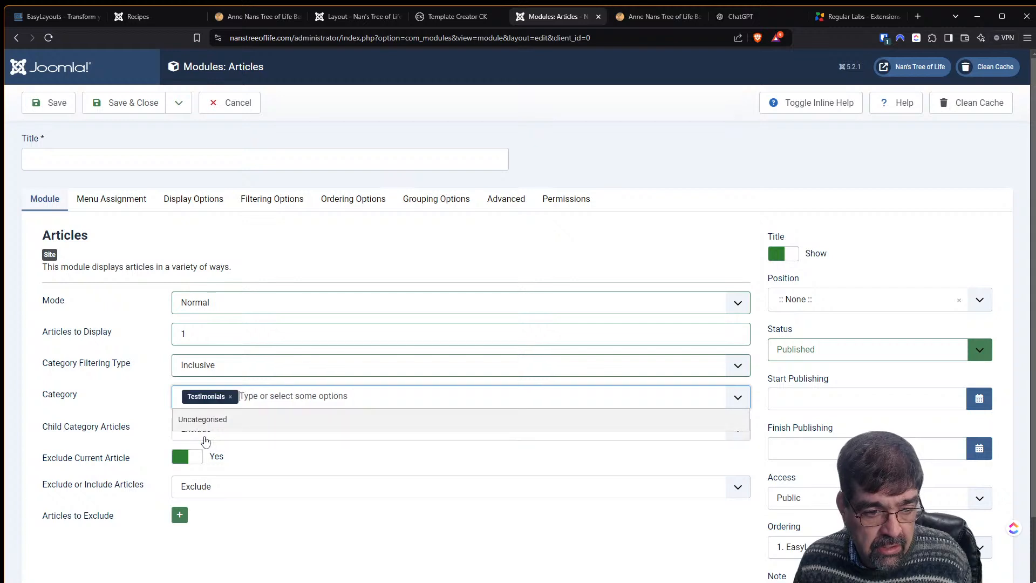
pyautogui.click(108, 411)
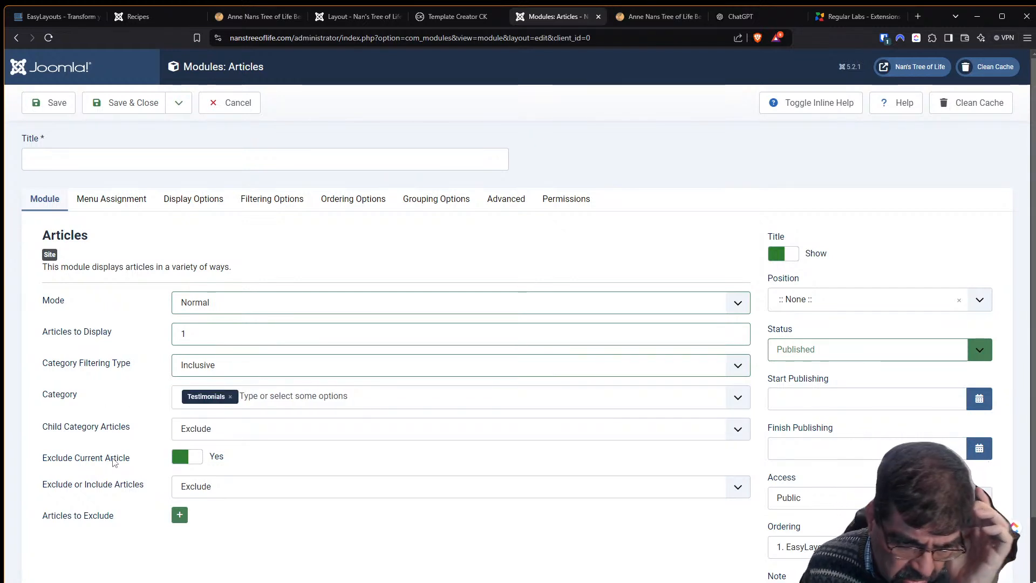
pyautogui.click(190, 496)
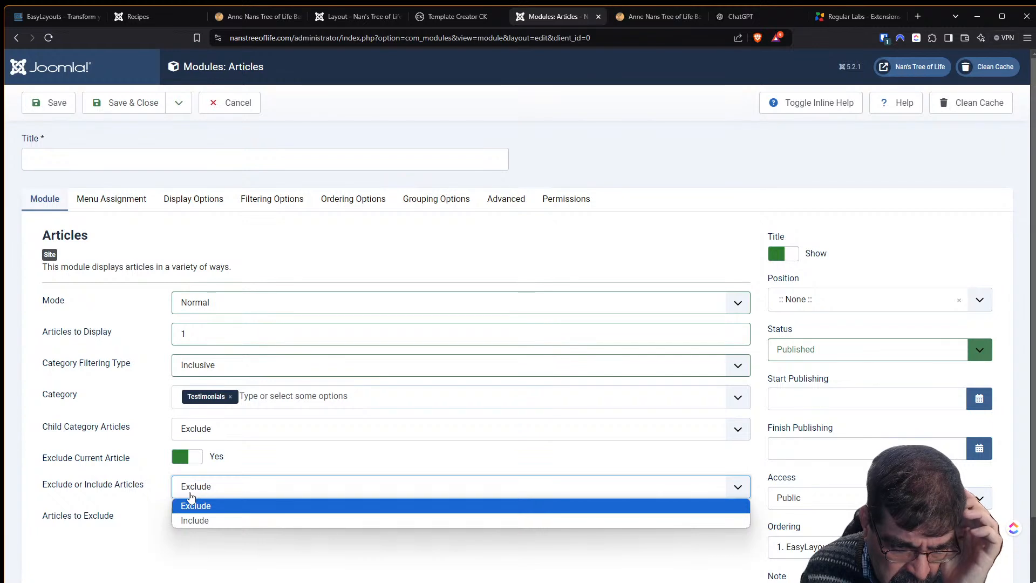
pyautogui.click(190, 497)
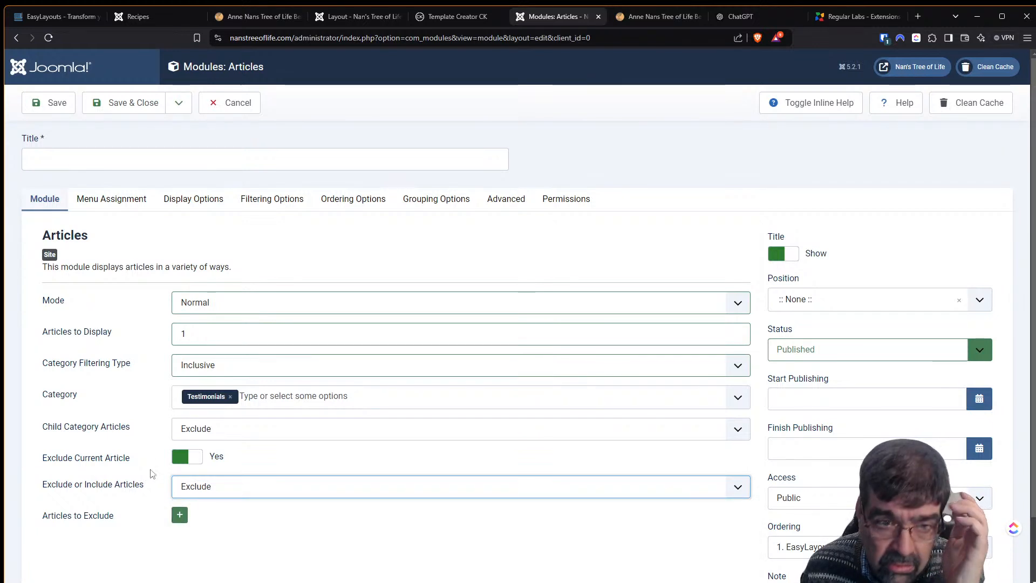
# Title the new Articles module Testimonials and hide its title on the site
pyautogui.click(106, 160)
pyautogui.write('Testimonials')
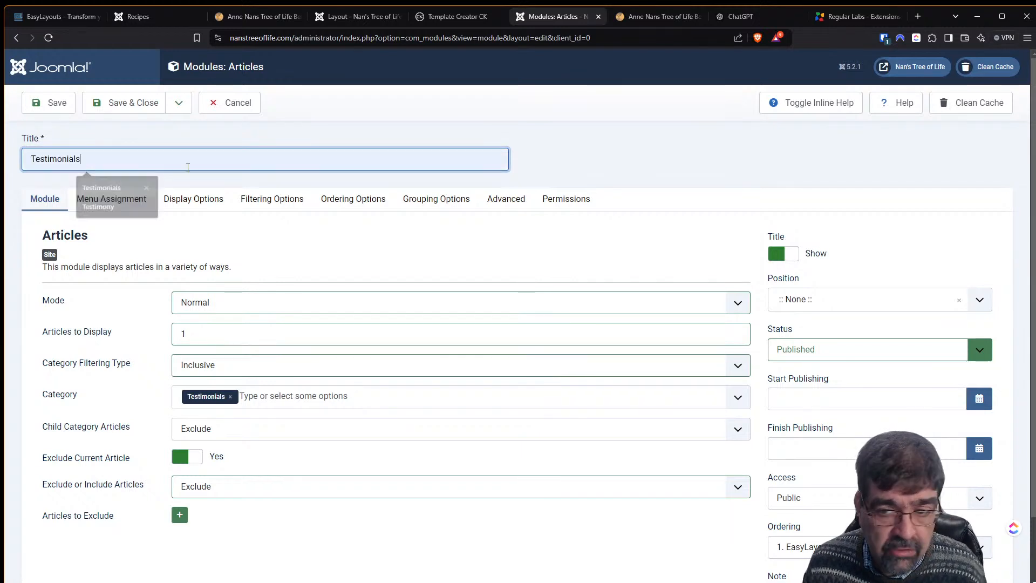
pyautogui.click(100, 187)
pyautogui.click(789, 253)
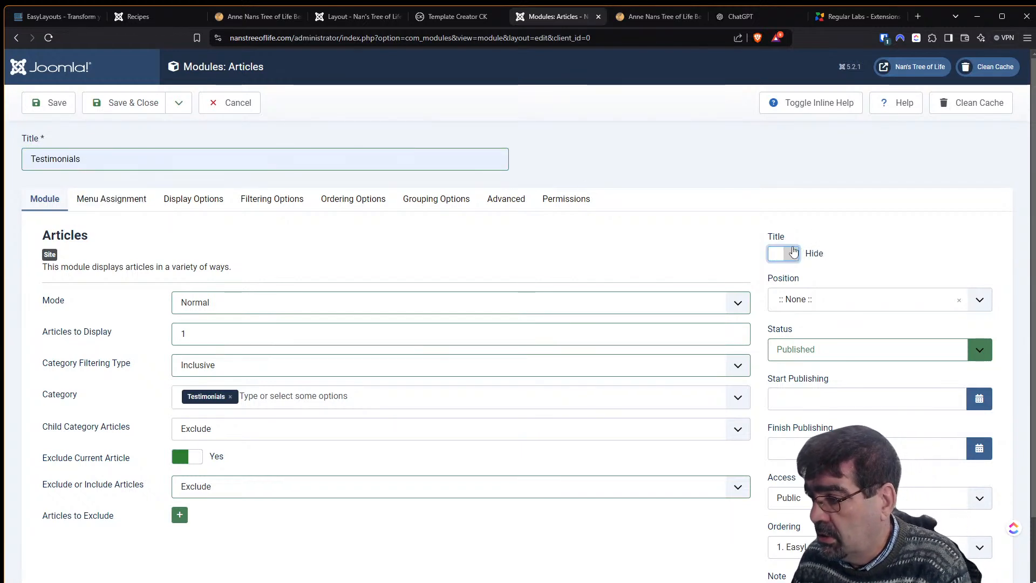
# Set the module's article field to order by to Random, keeping the Ascending direction
pyautogui.click(356, 203)
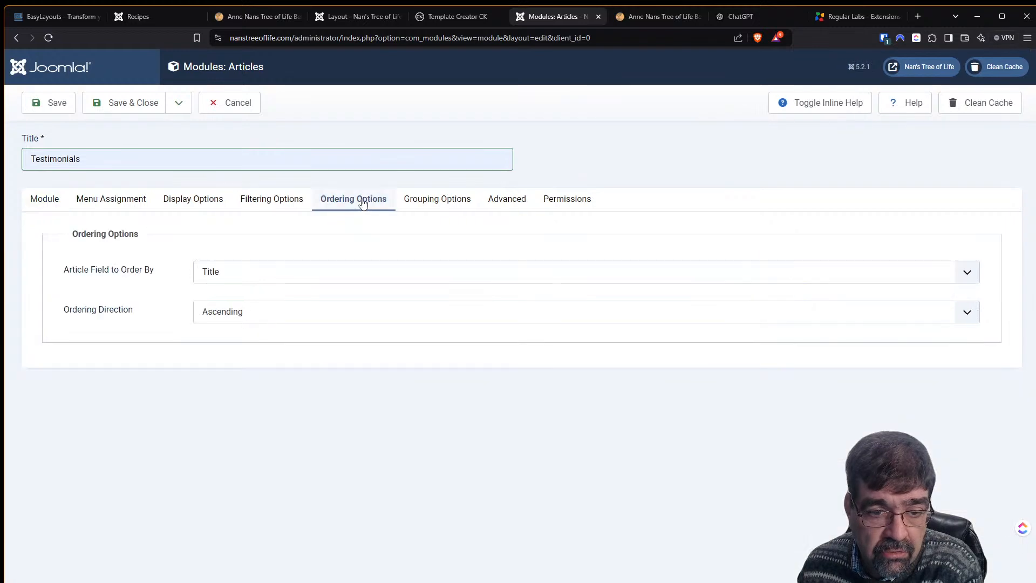
pyautogui.click(246, 317)
pyautogui.click(247, 317)
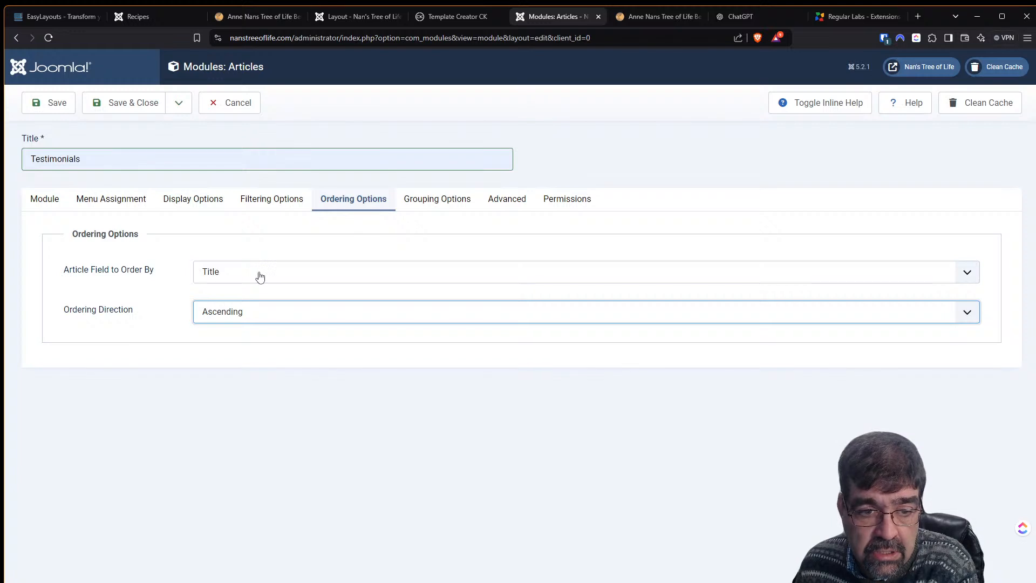
pyautogui.click(259, 277)
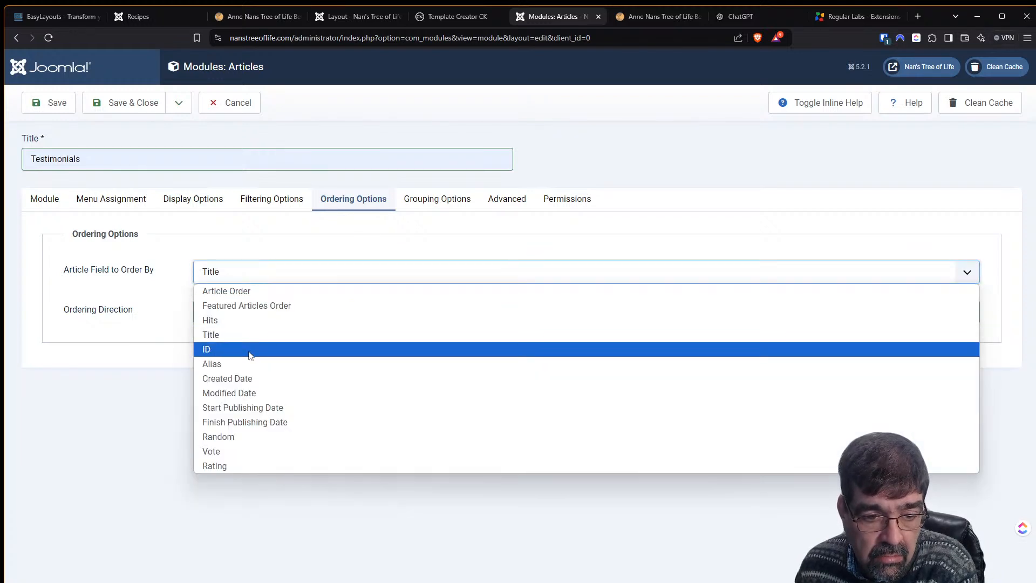
pyautogui.click(259, 436)
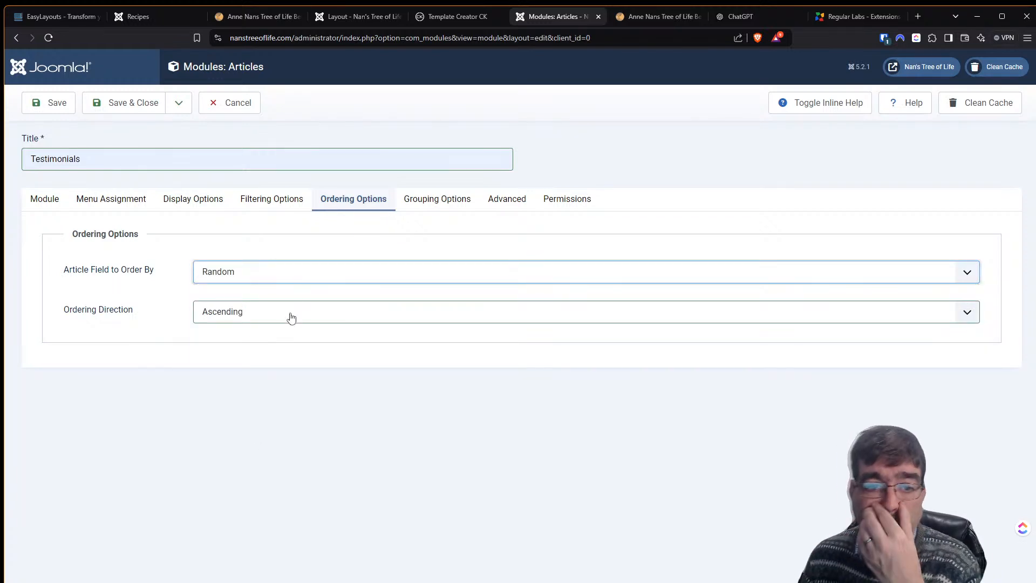
pyautogui.click(281, 210)
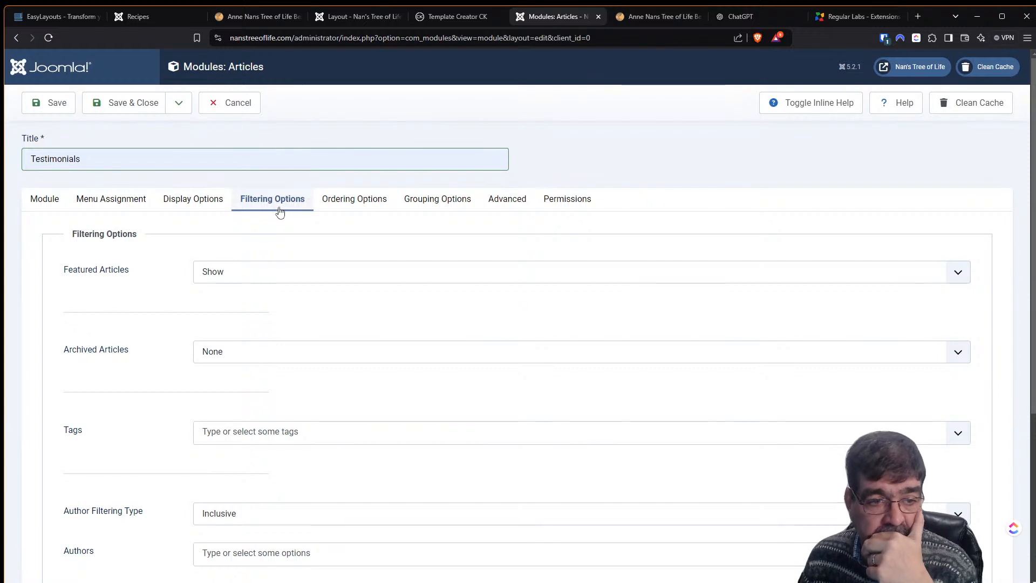
# Save the Testimonials Articles module and reload the public home page to check the bottom of its content
pyautogui.click(50, 103)
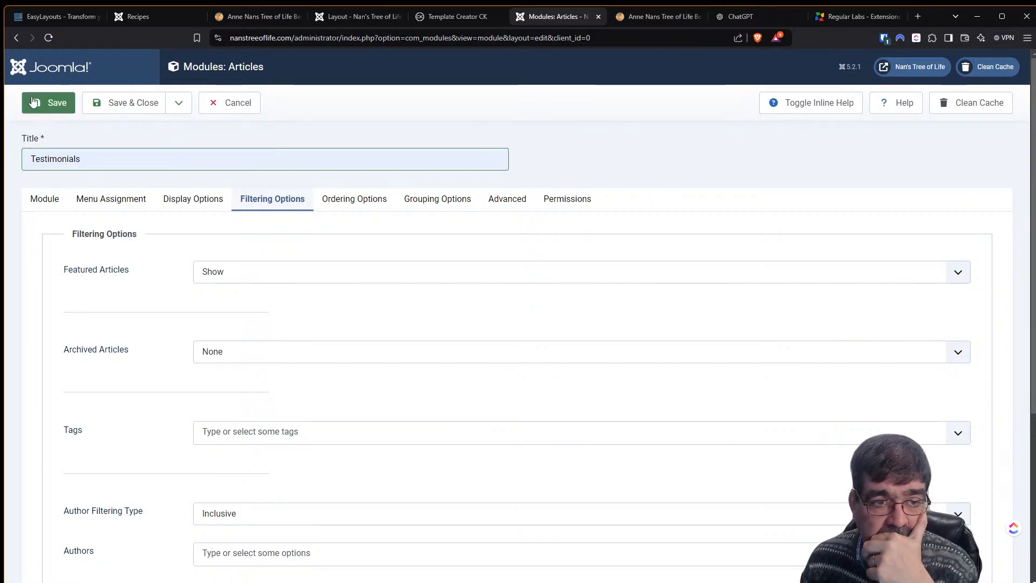
pyautogui.click(667, 18)
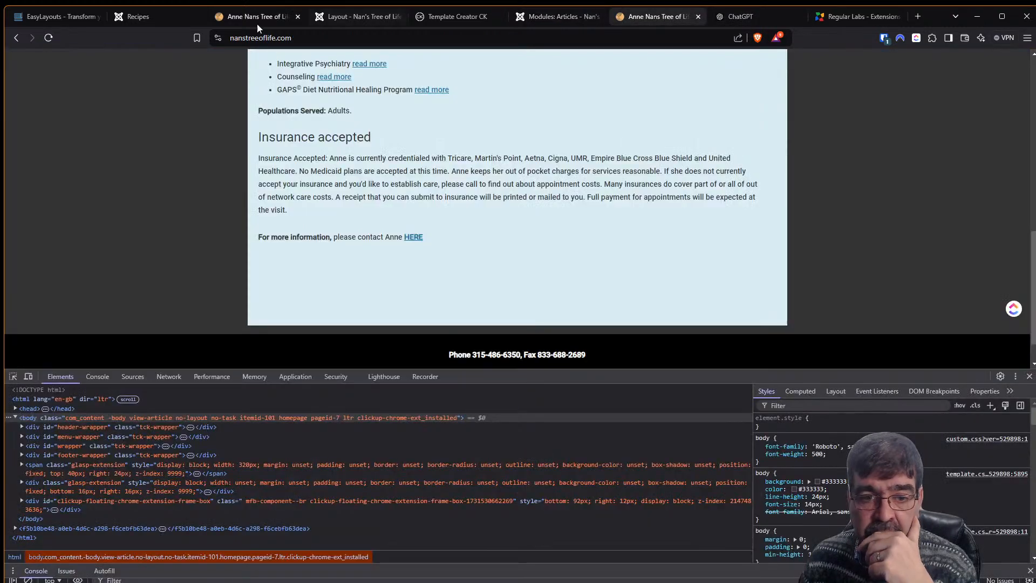
pyautogui.click(50, 38)
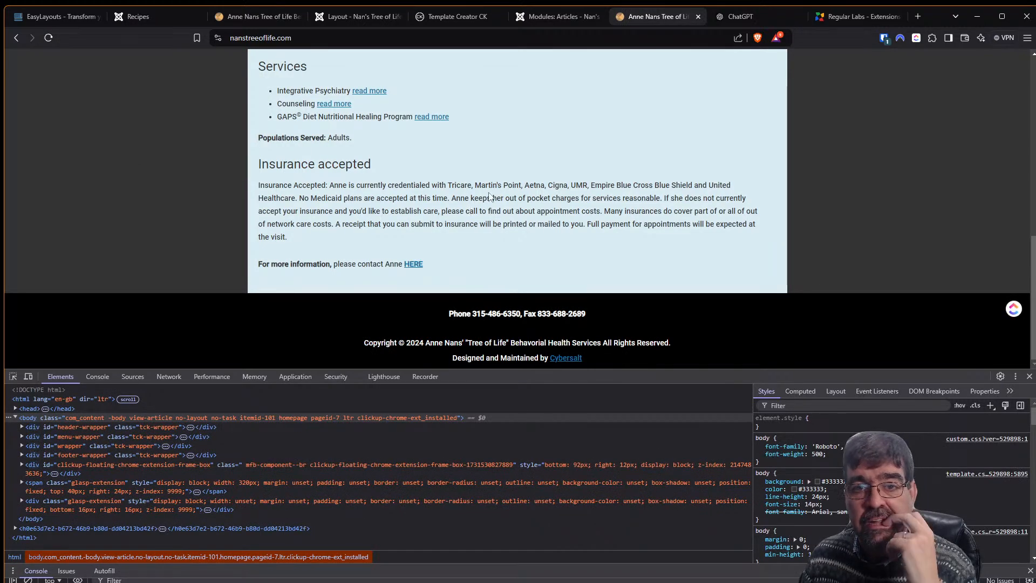
# Assign the Testimonials Articles module to the Content Bottom [content-bottom] position and save it
pyautogui.click(532, 17)
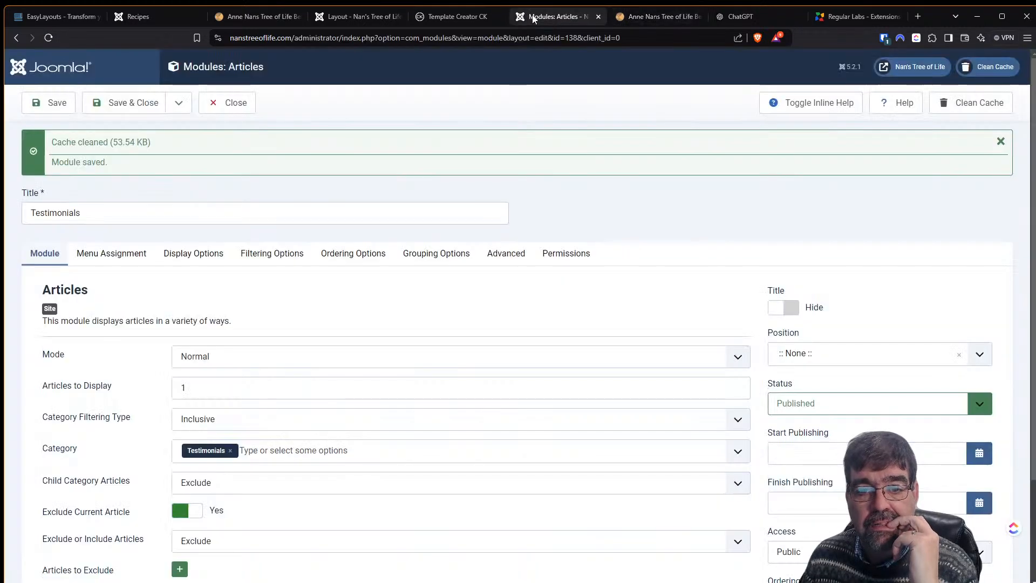
pyautogui.click(806, 360)
pyautogui.write('cont')
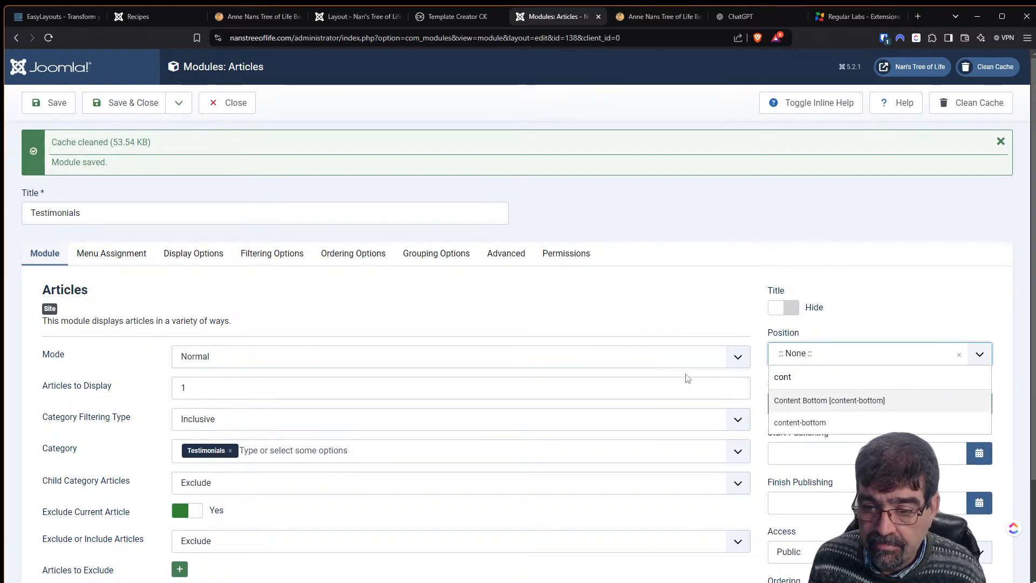
pyautogui.press('Return')
pyautogui.click(39, 105)
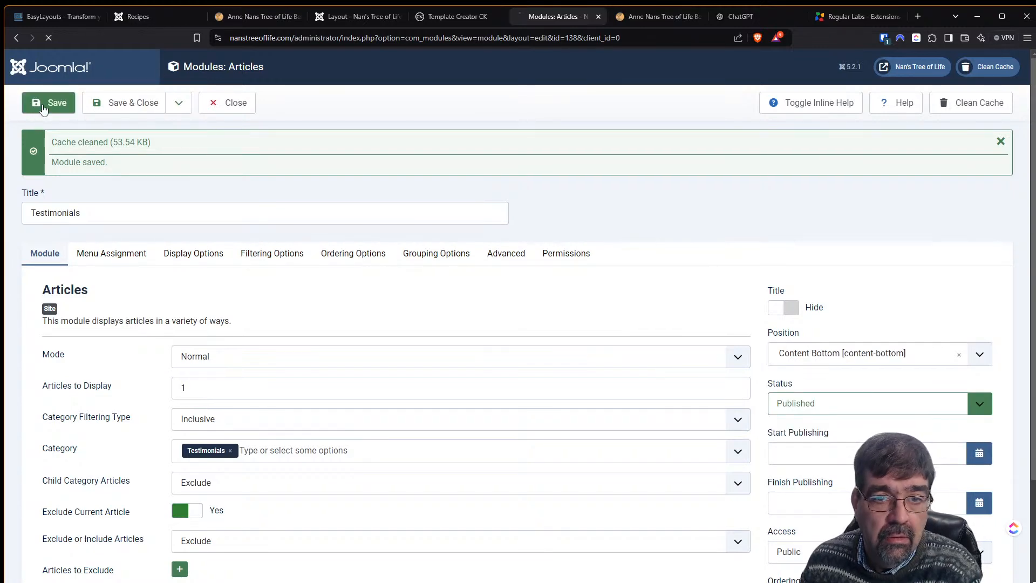
# Reload the public home page, open the linked testimonial, and return home to examine the module output below the contact line
pyautogui.click(636, 18)
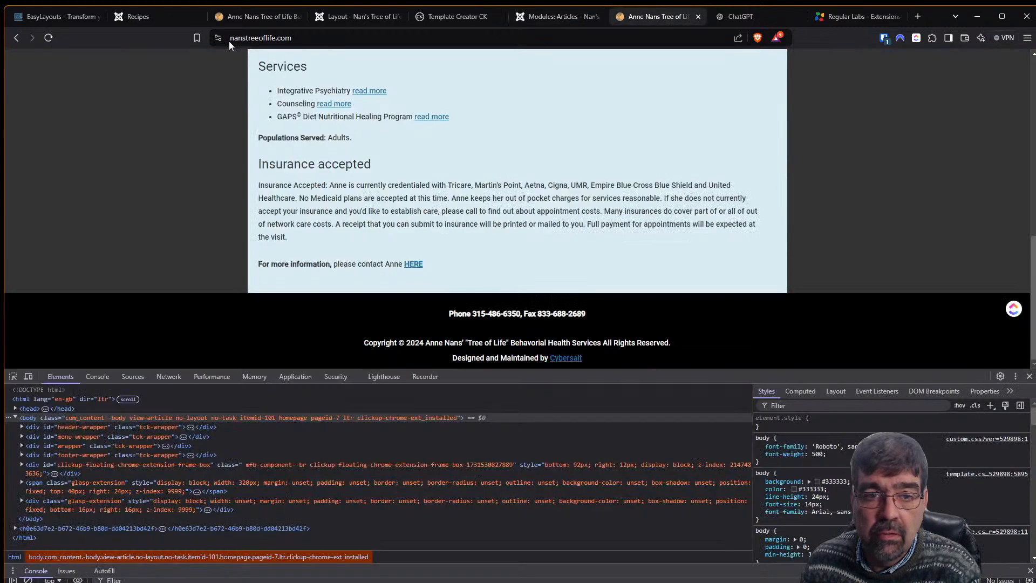
pyautogui.click(48, 37)
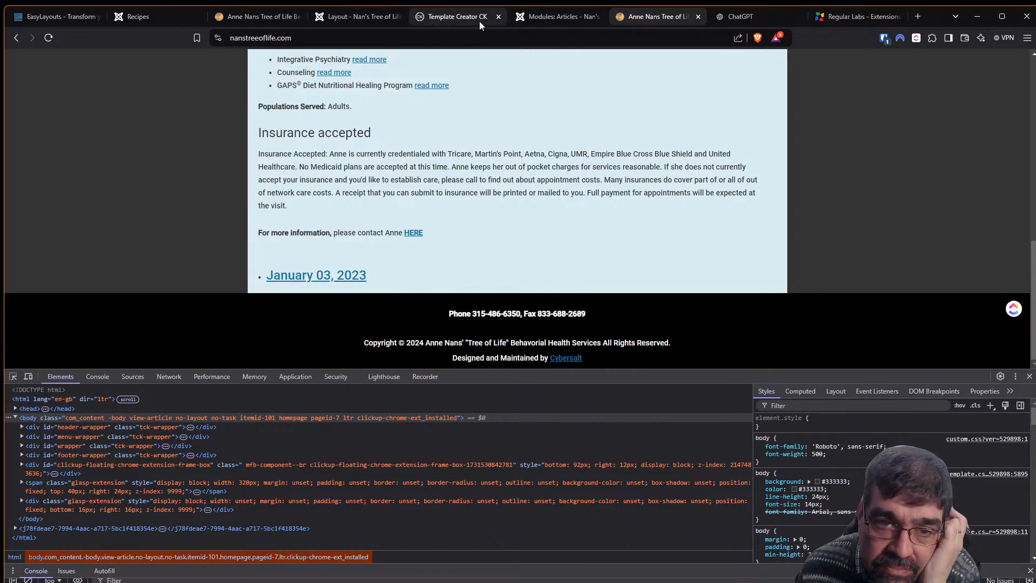
pyautogui.click(311, 276)
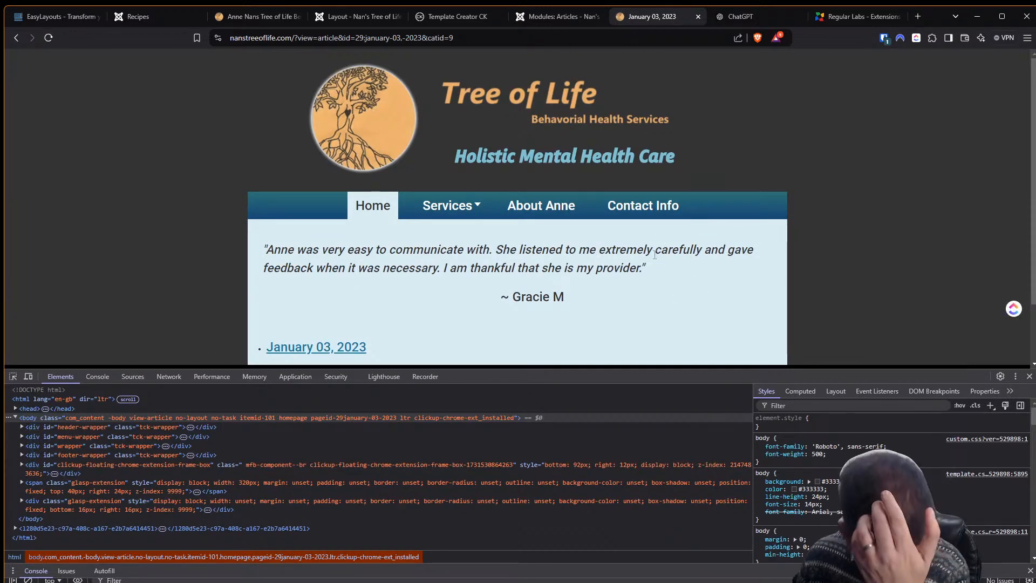
pyautogui.click(18, 41)
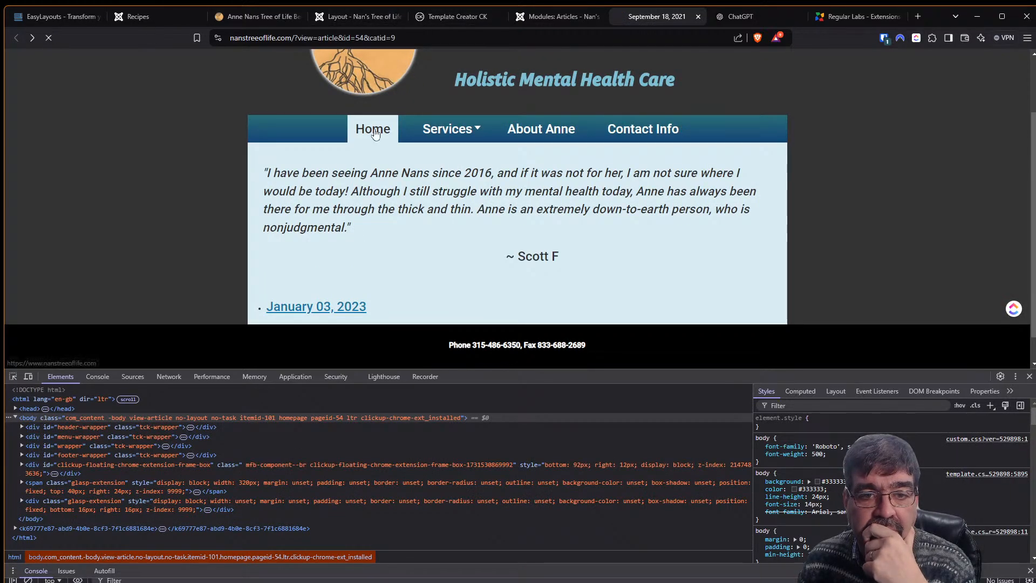
pyautogui.click(364, 81)
pyautogui.scroll(-6, 556, 209)
pyautogui.scroll(-3, 551, 206)
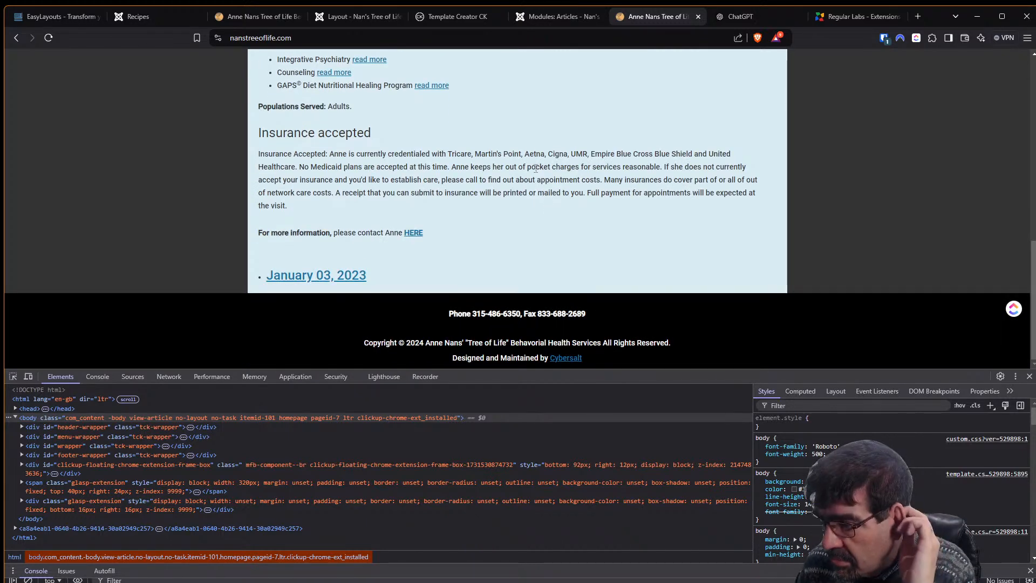
# Review the Testimonials Articles module's display options, including its available layouts, for controlling how the testimonial appears
pyautogui.click(559, 17)
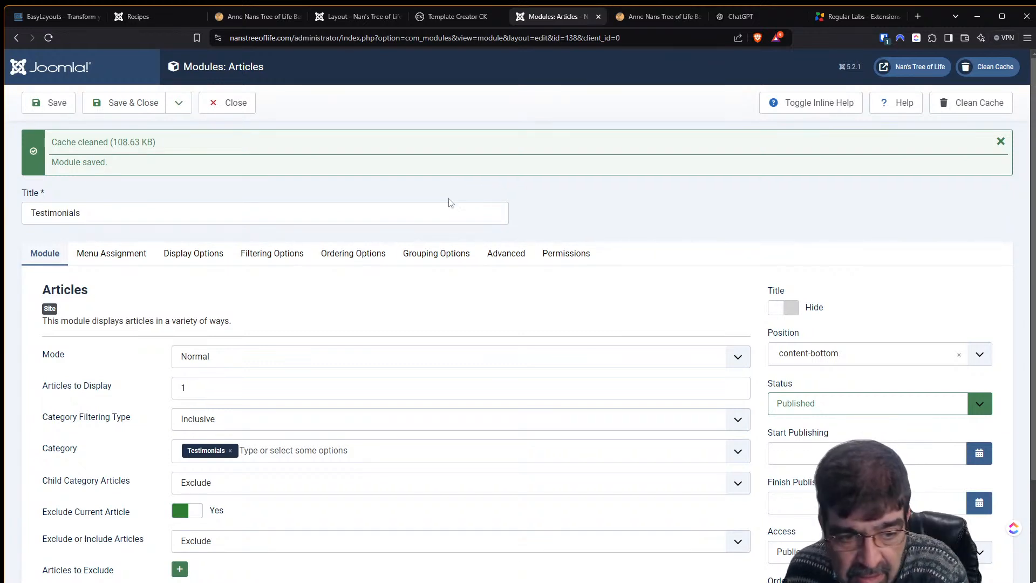
pyautogui.scroll(-2, 447, 203)
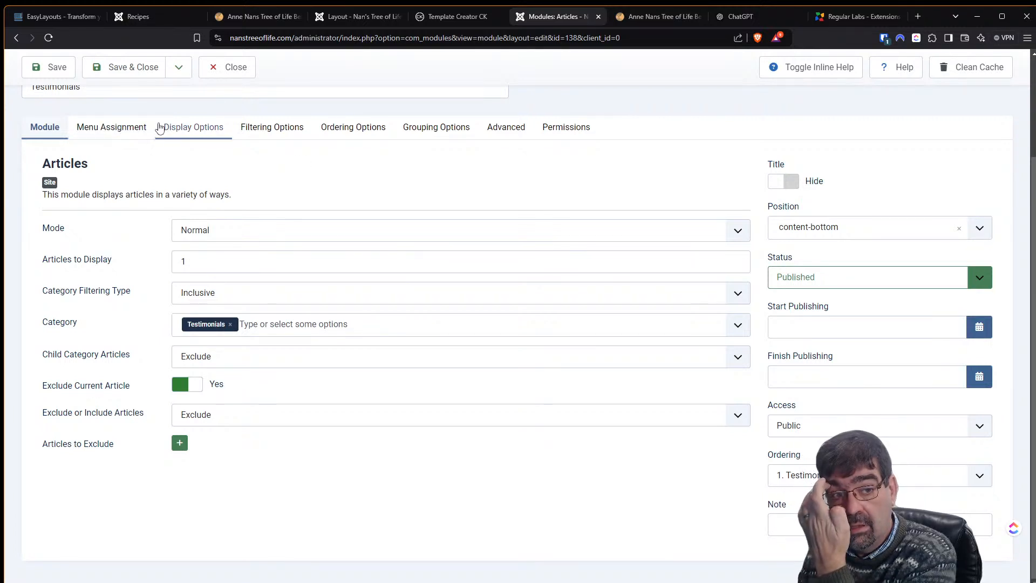
pyautogui.click(181, 130)
pyautogui.scroll(-3, 149, 166)
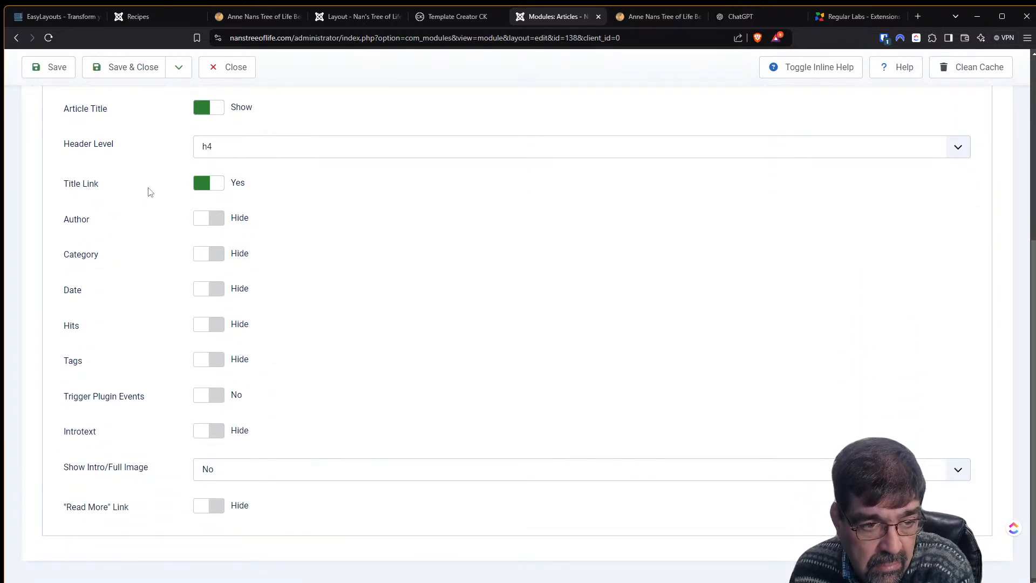
pyautogui.scroll(3, 150, 192)
pyautogui.click(235, 237)
pyautogui.click(178, 234)
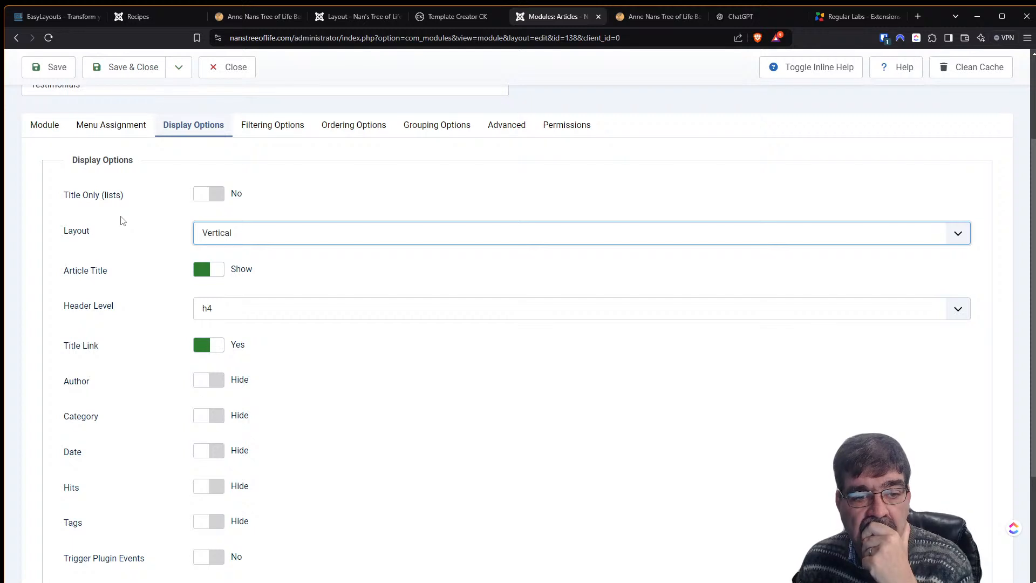
# Review the Testimonials module's filtering, ordering, grouping, general module and menu assignment settings for a way to control the article output
pyautogui.click(295, 131)
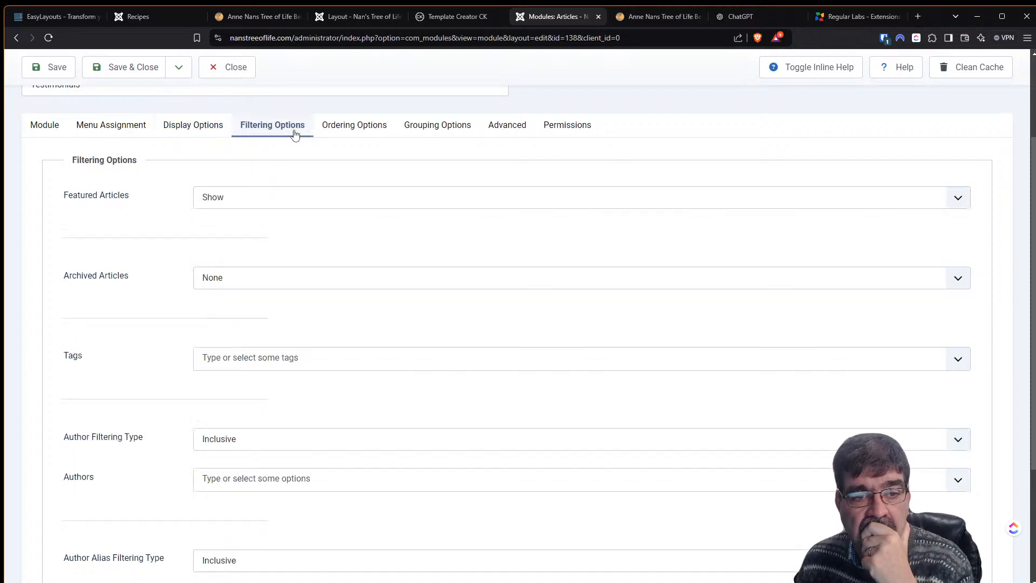
pyautogui.scroll(-3, 365, 243)
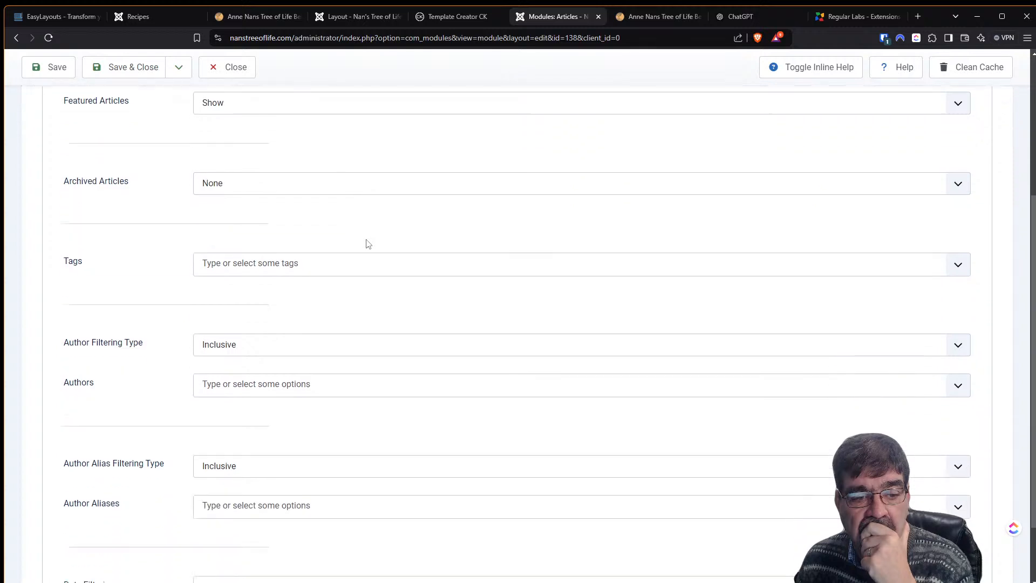
pyautogui.scroll(4, 361, 238)
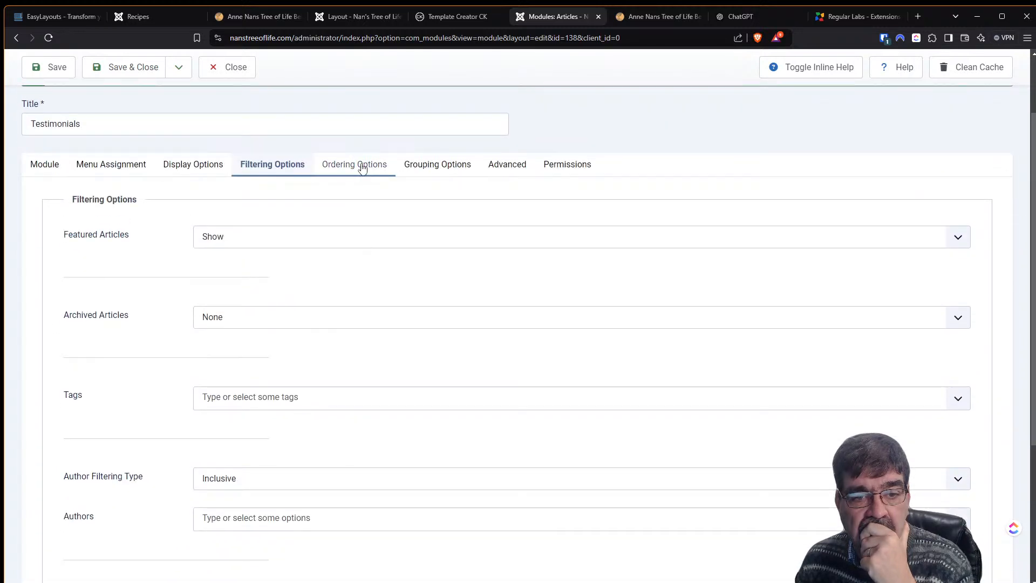
pyautogui.click(354, 165)
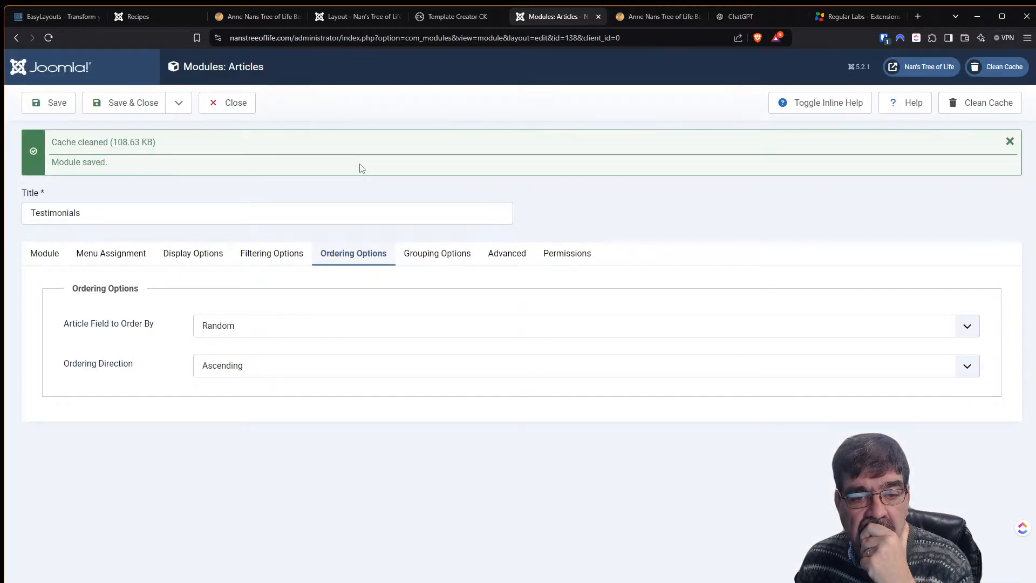
pyautogui.click(468, 259)
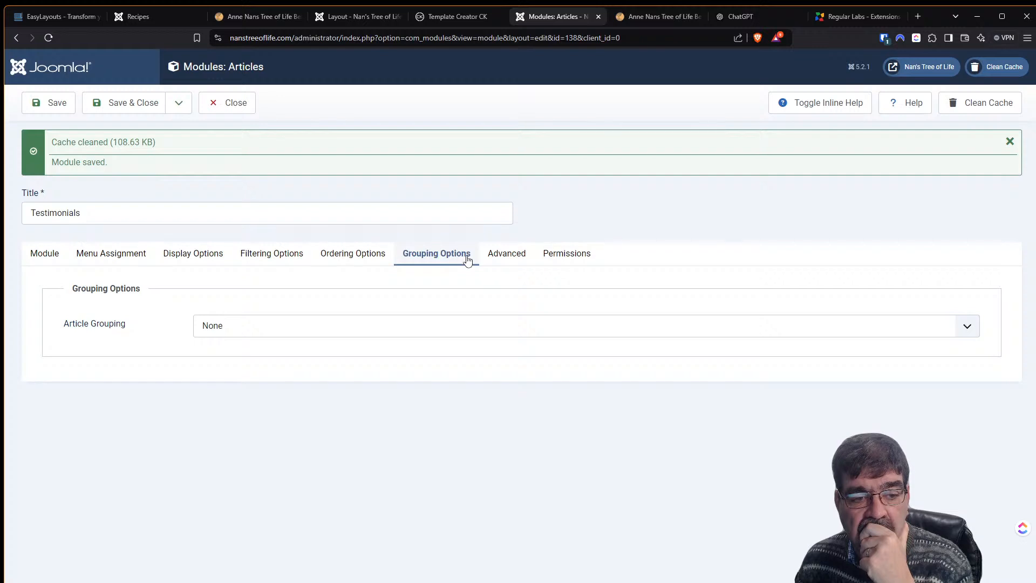
pyautogui.click(340, 336)
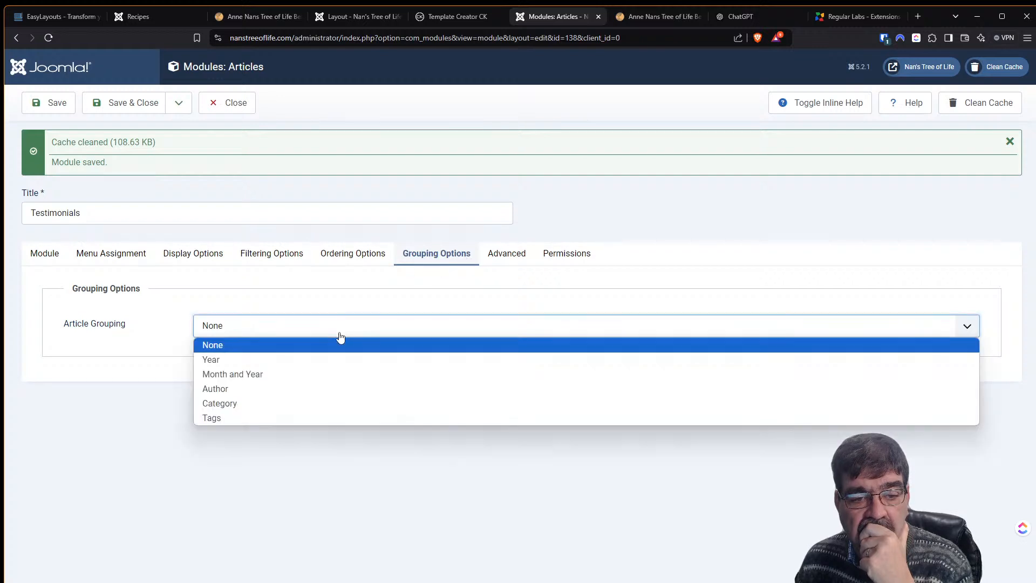
pyautogui.click(475, 261)
pyautogui.click(152, 258)
pyautogui.click(191, 260)
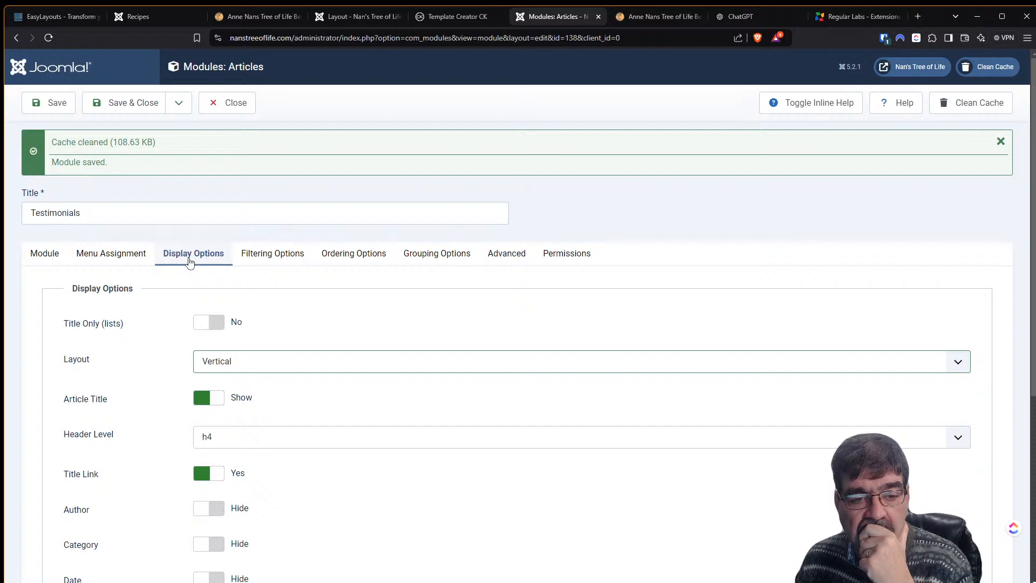
pyautogui.click(43, 260)
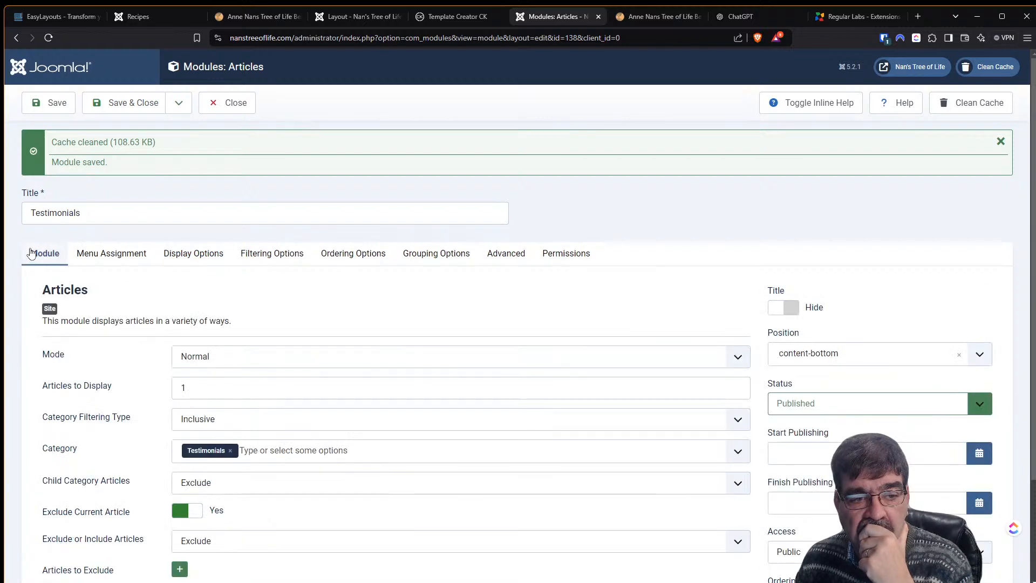
pyautogui.scroll(-2, 750, 297)
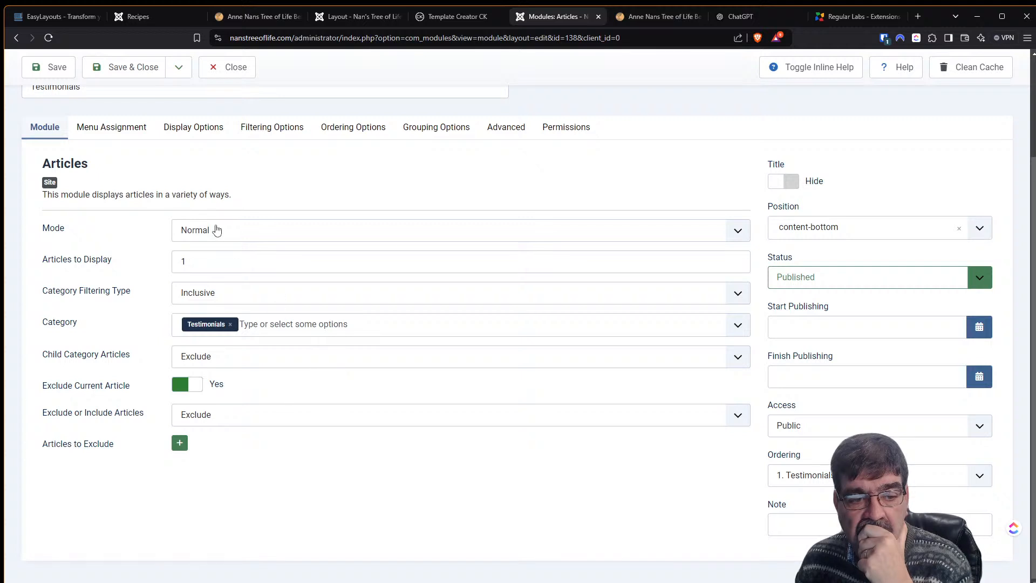
pyautogui.click(122, 134)
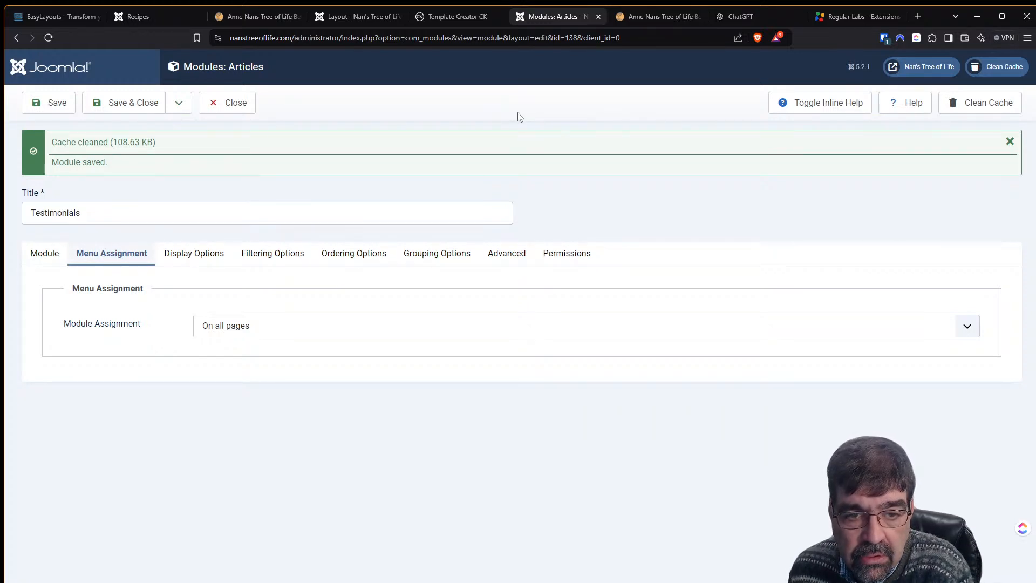
# Review the For Testimonials single-article layout in EasyLayouts, including its rows, metadata fields and applicable categories, and save and close it
pyautogui.click(352, 19)
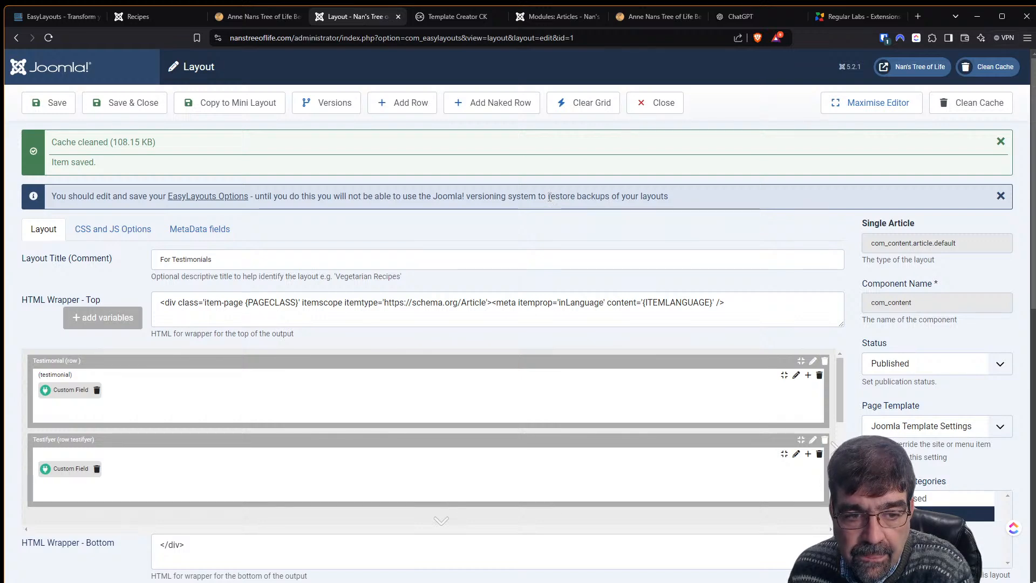
pyautogui.scroll(-5, 533, 210)
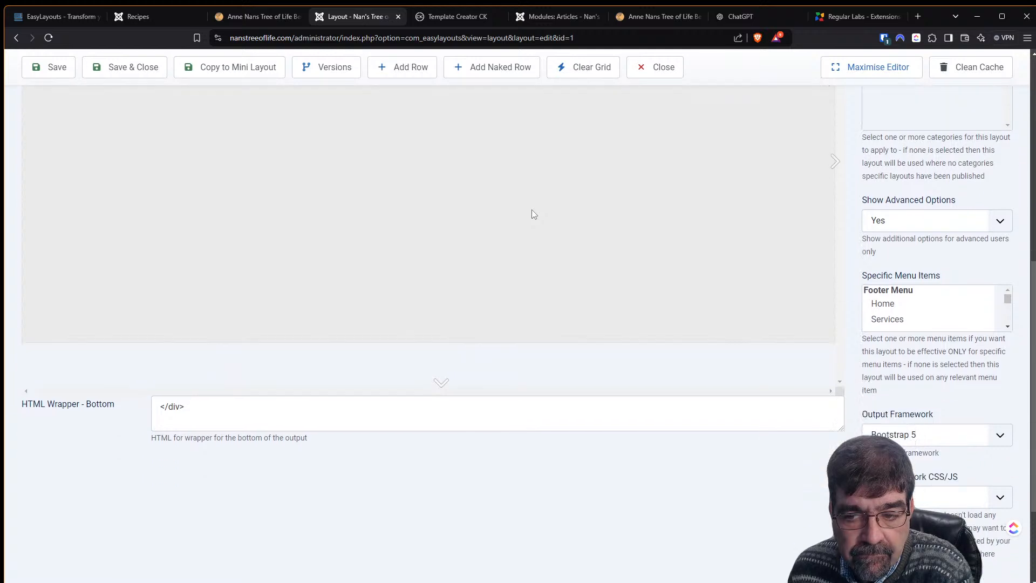
pyautogui.scroll(10, 533, 214)
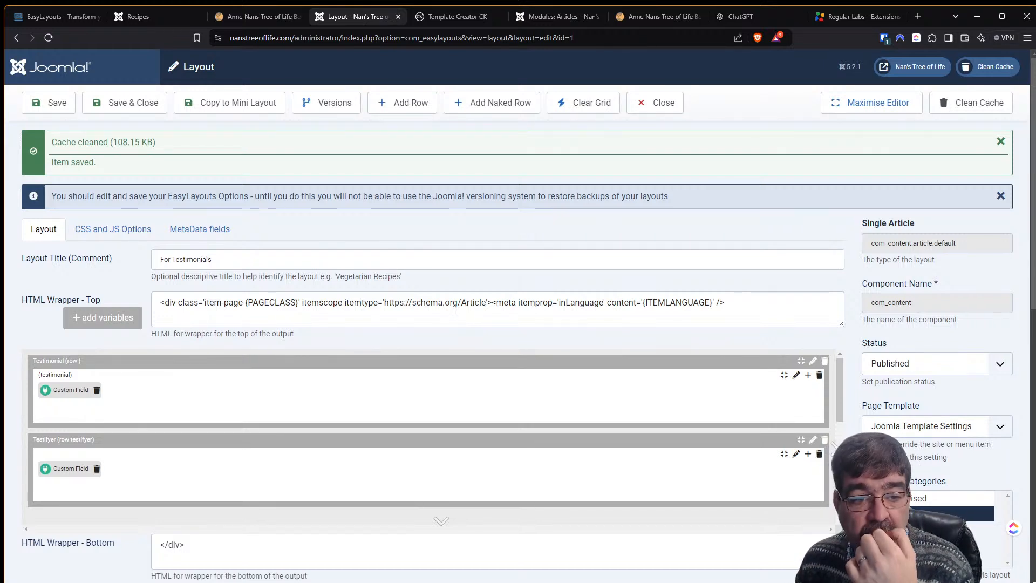
pyautogui.scroll(-3, 456, 311)
pyautogui.scroll(3, 455, 319)
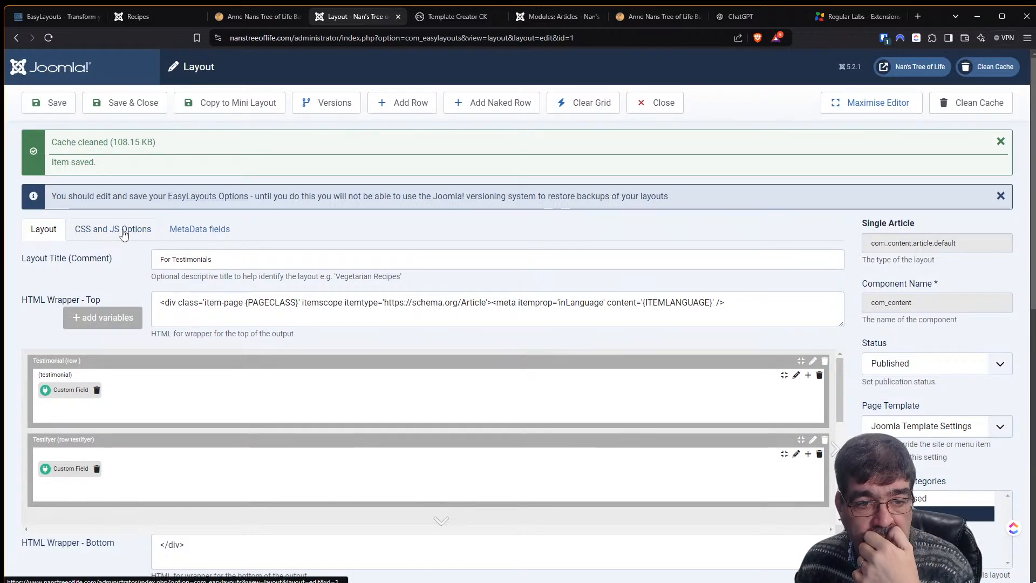
pyautogui.click(165, 231)
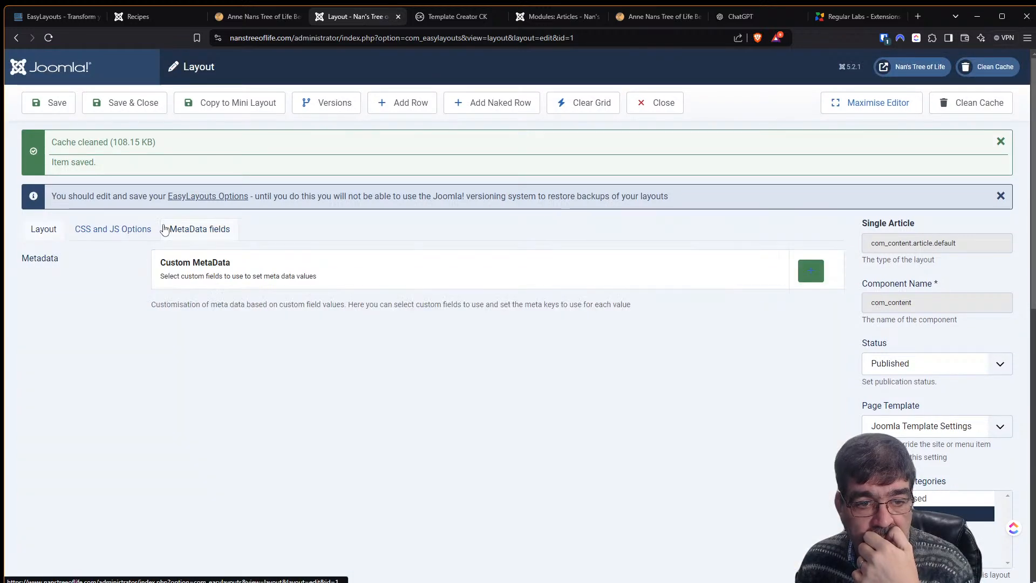
pyautogui.click(46, 231)
pyautogui.scroll(-5, 455, 318)
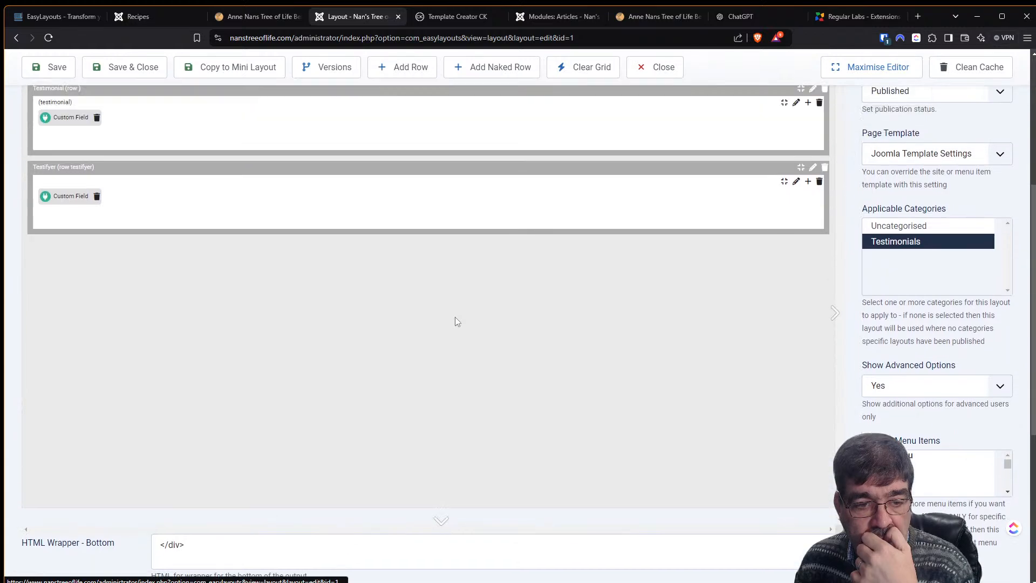
pyautogui.scroll(2, 455, 322)
pyautogui.scroll(3, 454, 316)
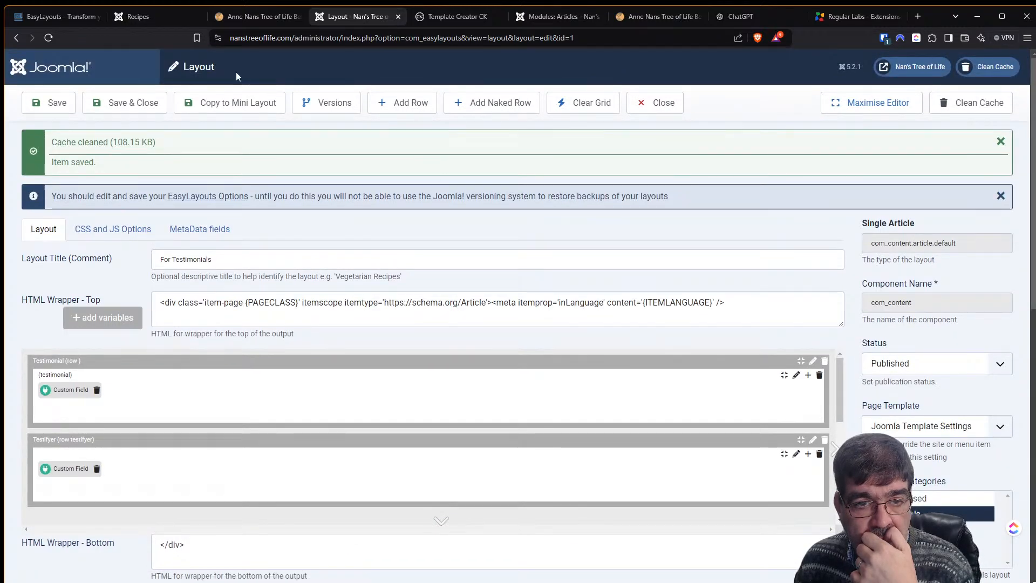
pyautogui.click(130, 103)
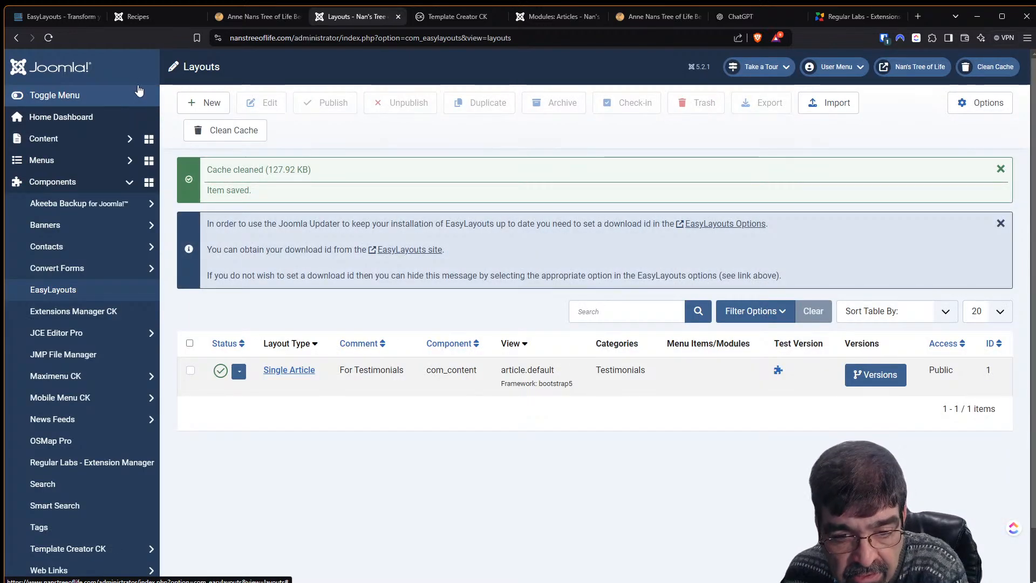
# Start a new EasyLayouts layout and choose EasyLayouts Articles (Module) as its layout type
pyautogui.click(203, 102)
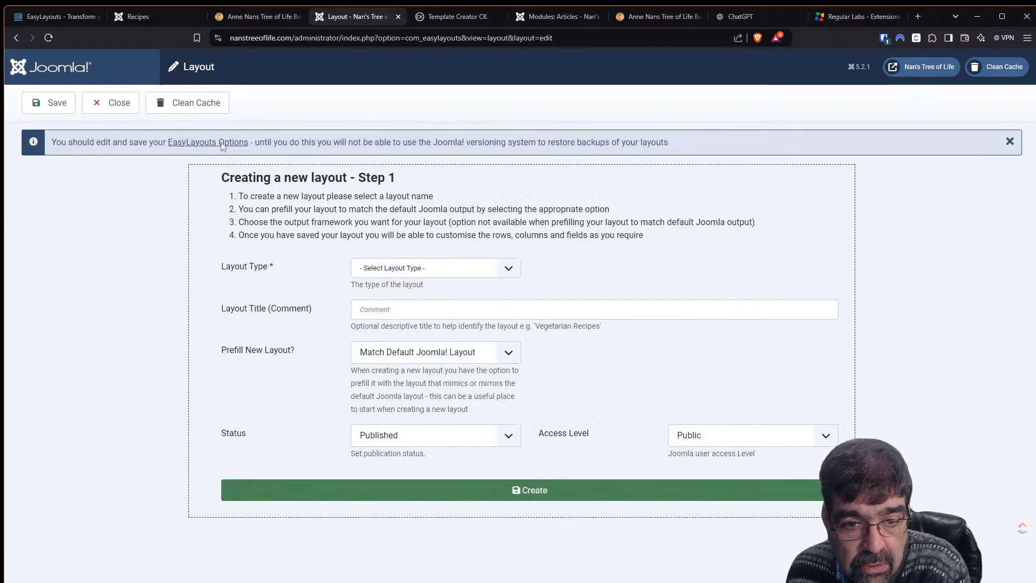
pyautogui.click(416, 269)
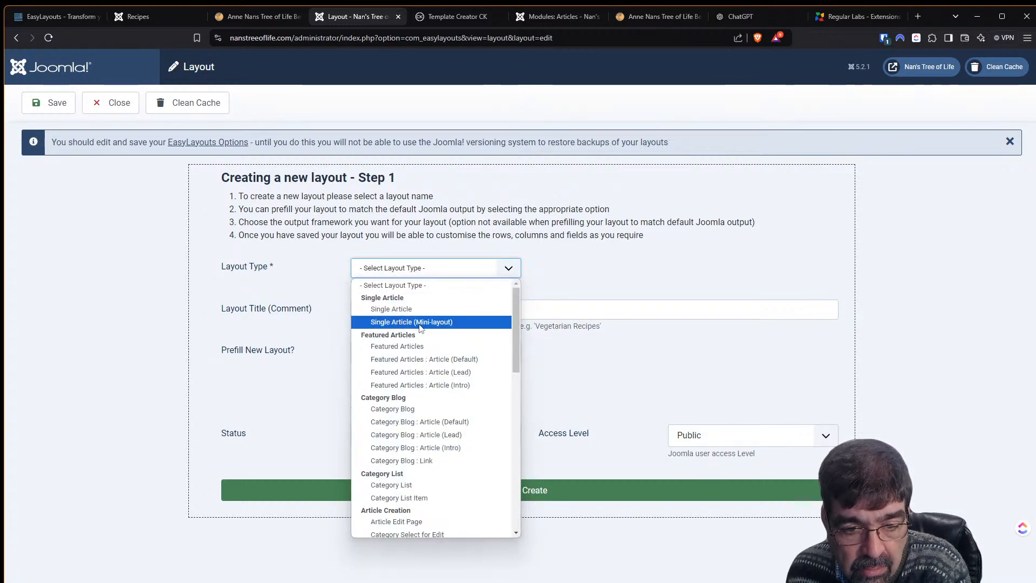
pyautogui.scroll(-4, 420, 328)
pyautogui.scroll(-4, 420, 328)
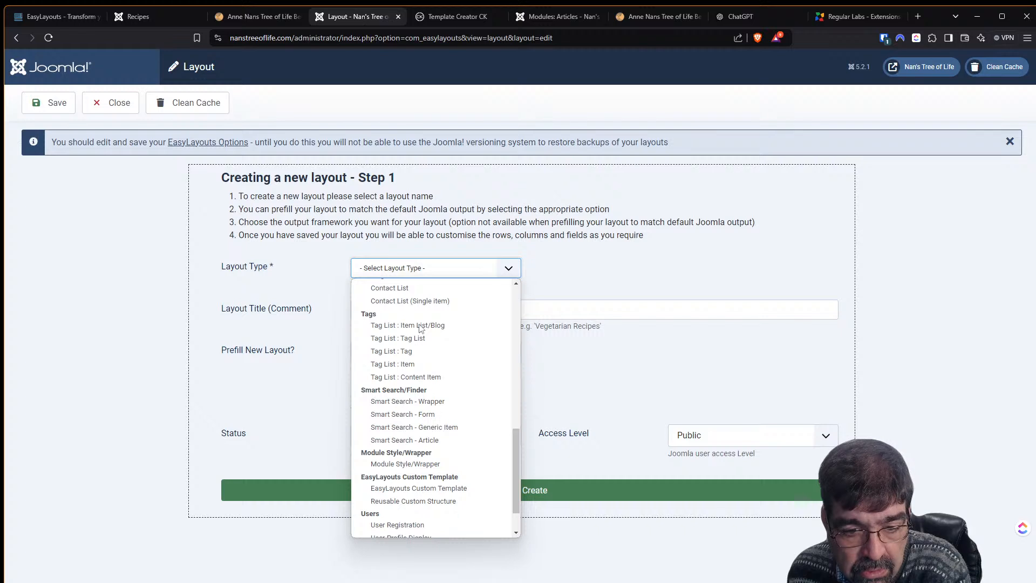
pyautogui.scroll(-1, 420, 328)
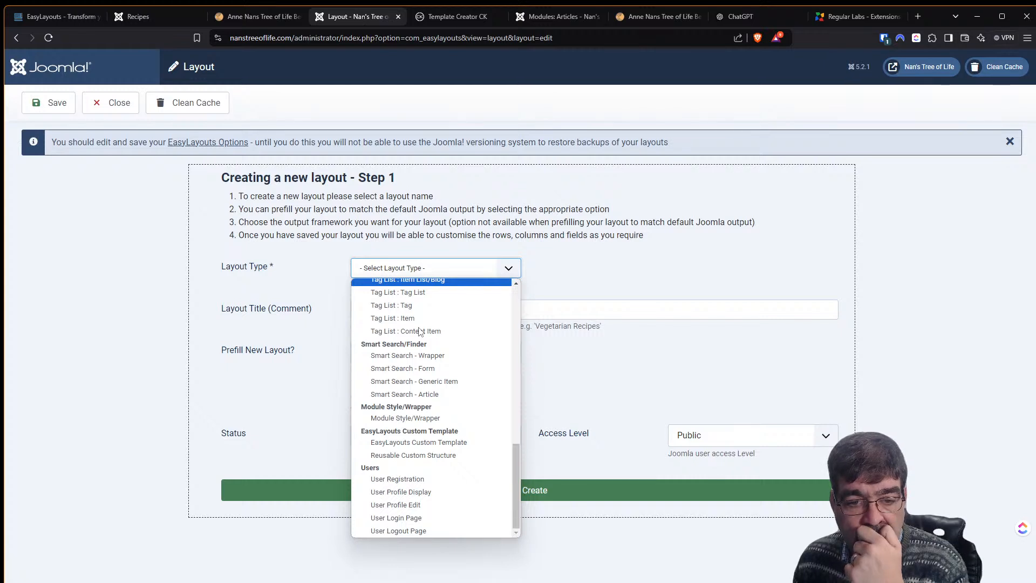
pyautogui.scroll(2, 421, 331)
pyautogui.scroll(2, 421, 331)
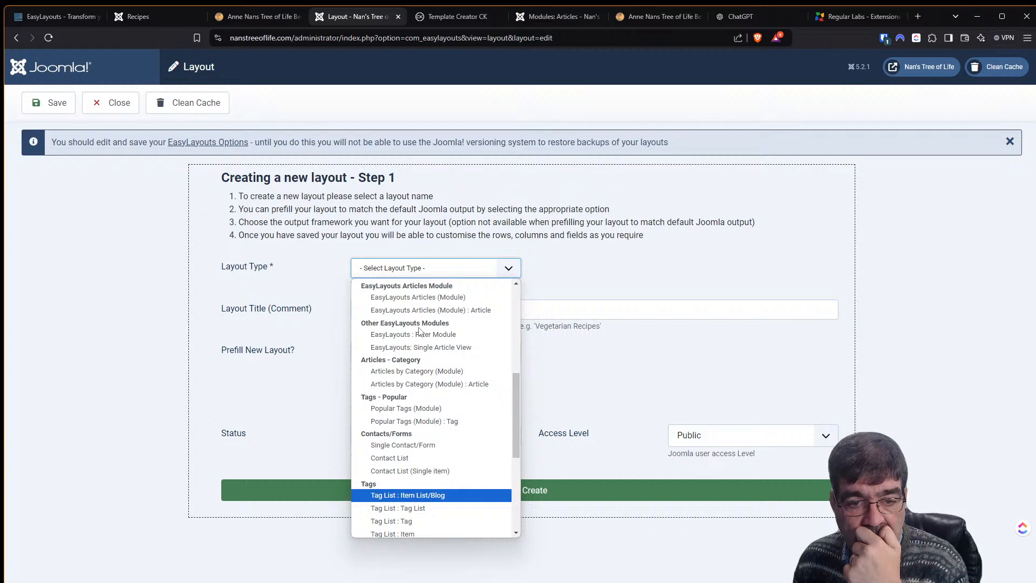
pyautogui.scroll(2, 420, 331)
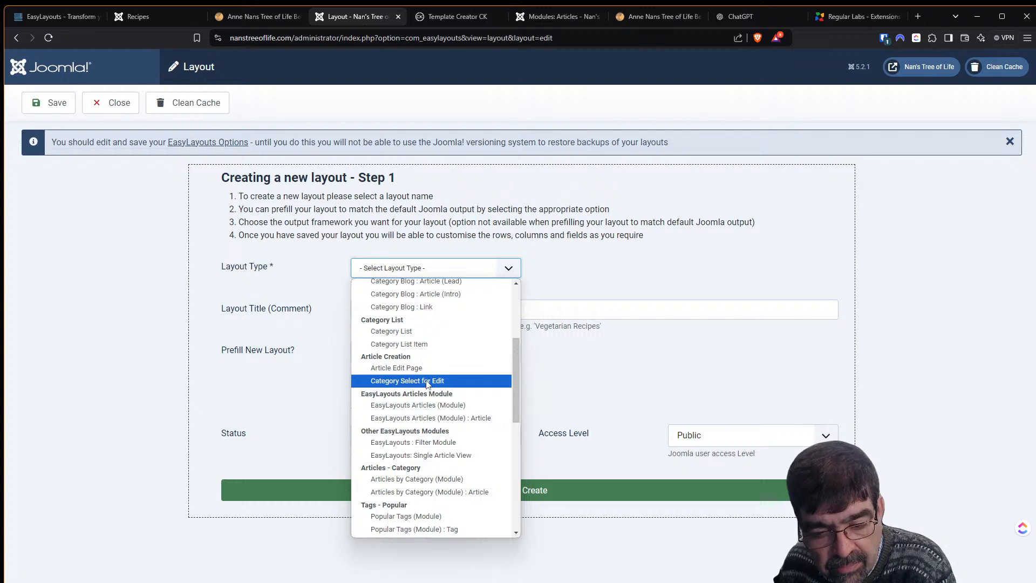
pyautogui.click(426, 406)
# Title the new layout Testimonials, set its prefill to Create Empty Layout, and create it
pyautogui.click(419, 313)
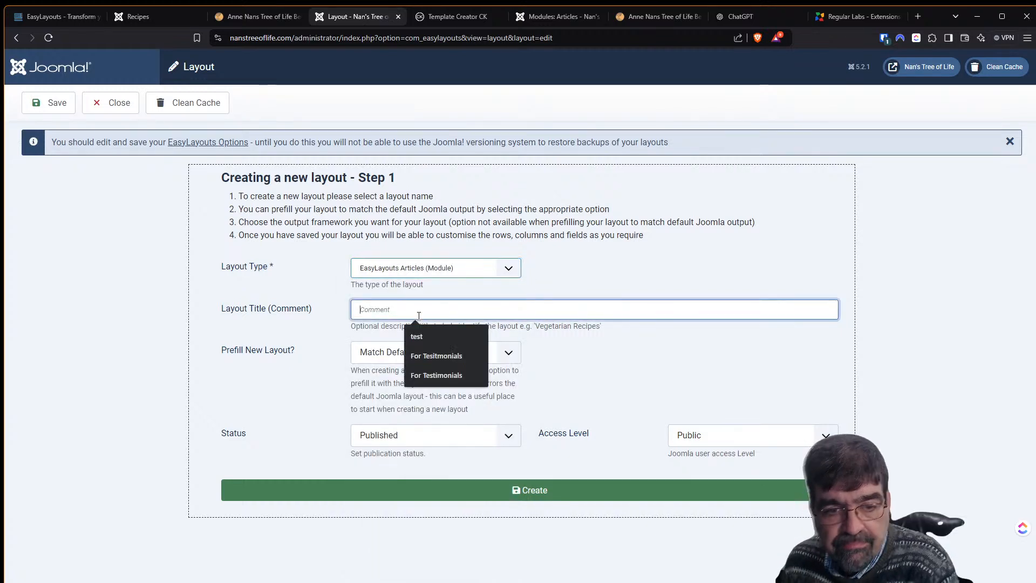
pyautogui.write('Test')
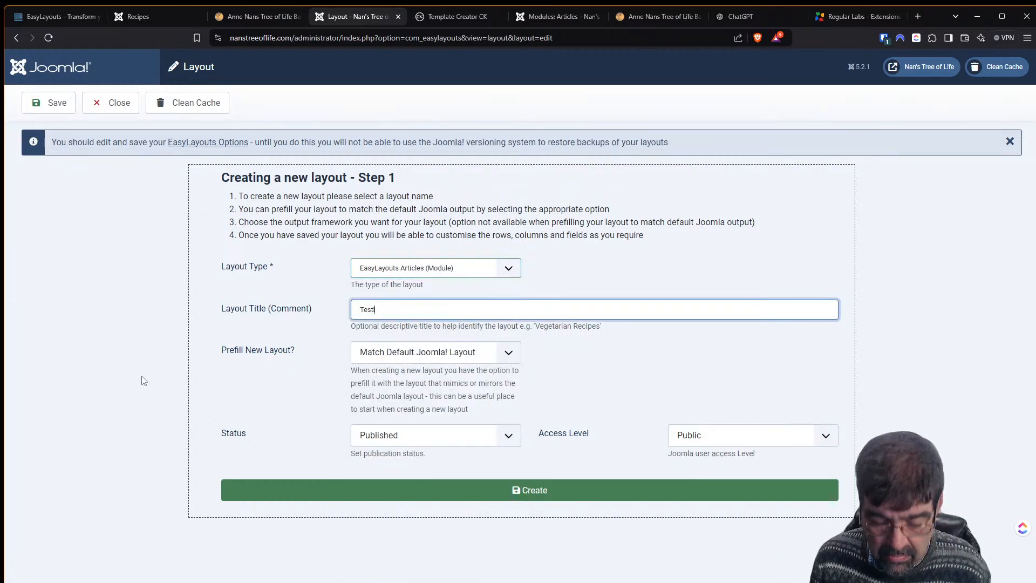
pyautogui.write('imonials')
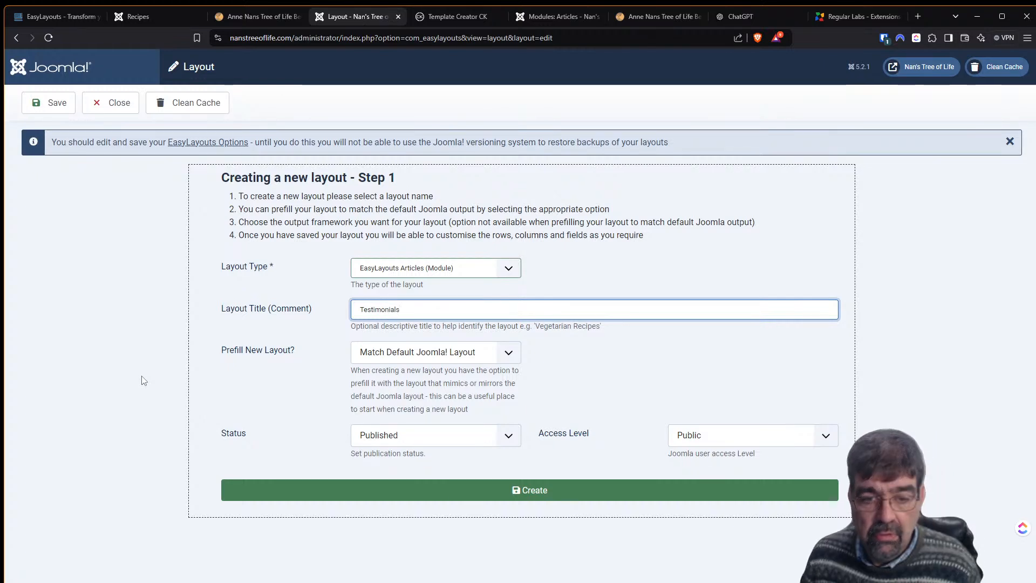
pyautogui.click(631, 340)
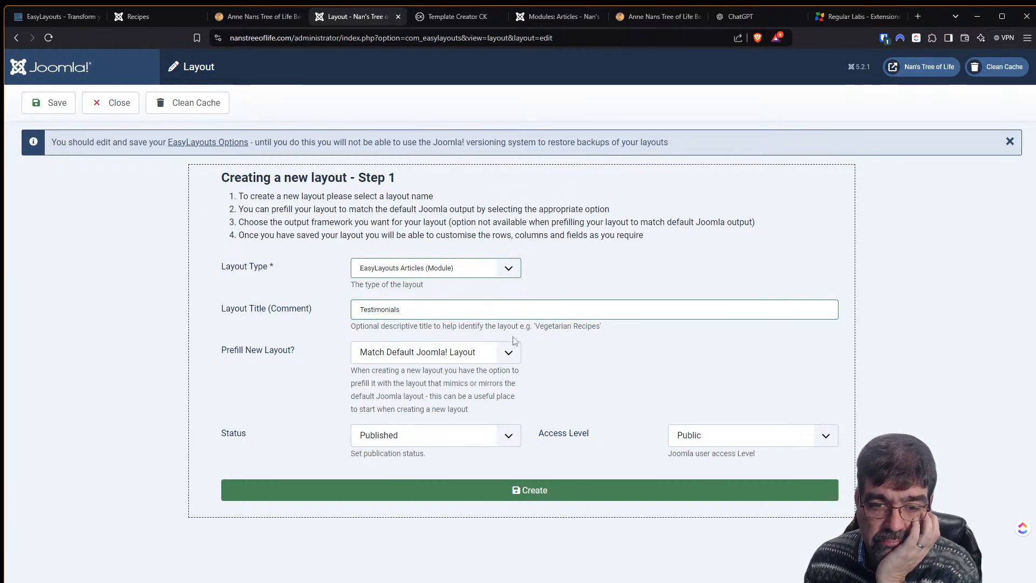
pyautogui.click(511, 353)
pyautogui.click(475, 384)
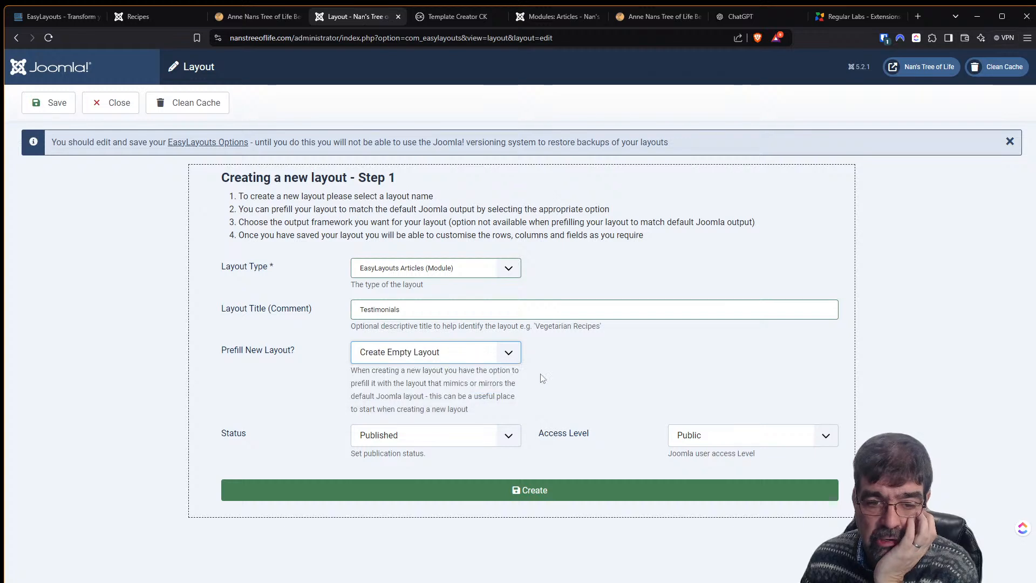
pyautogui.click(505, 491)
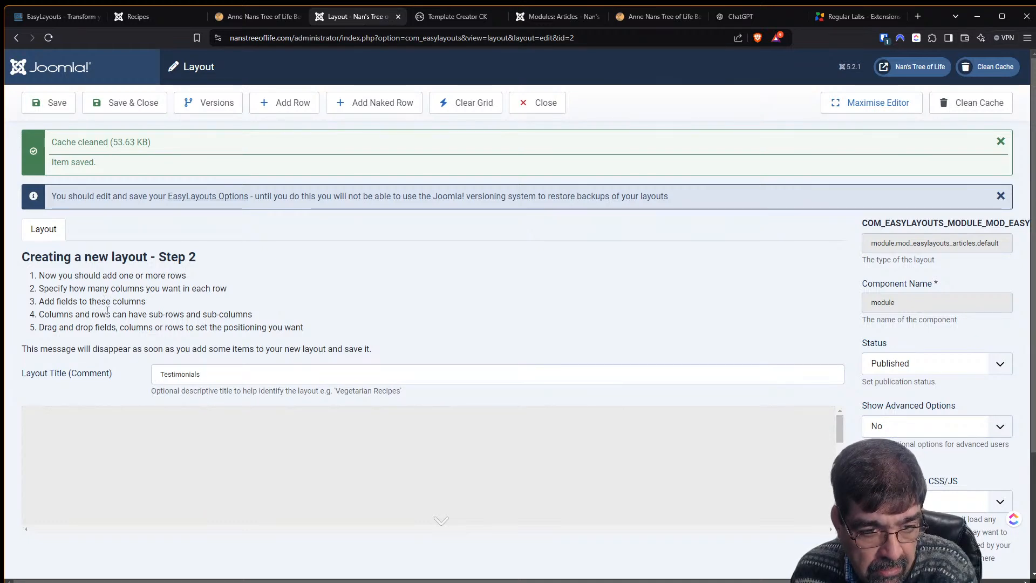
# Close the new Testimonials module layout and trash the For Testimonials single-article layout
pyautogui.scroll(-3, 108, 311)
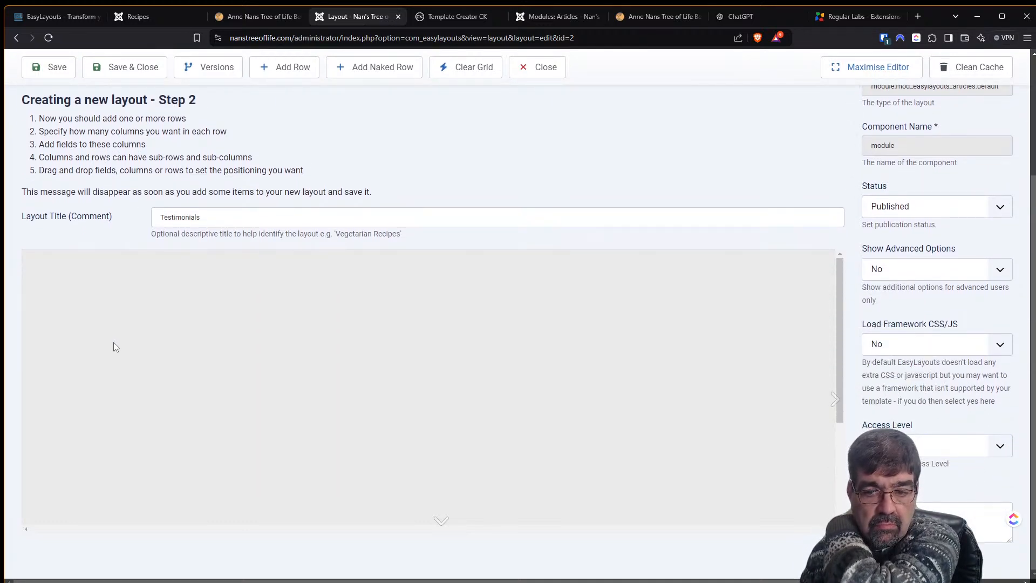
pyautogui.scroll(1, 114, 344)
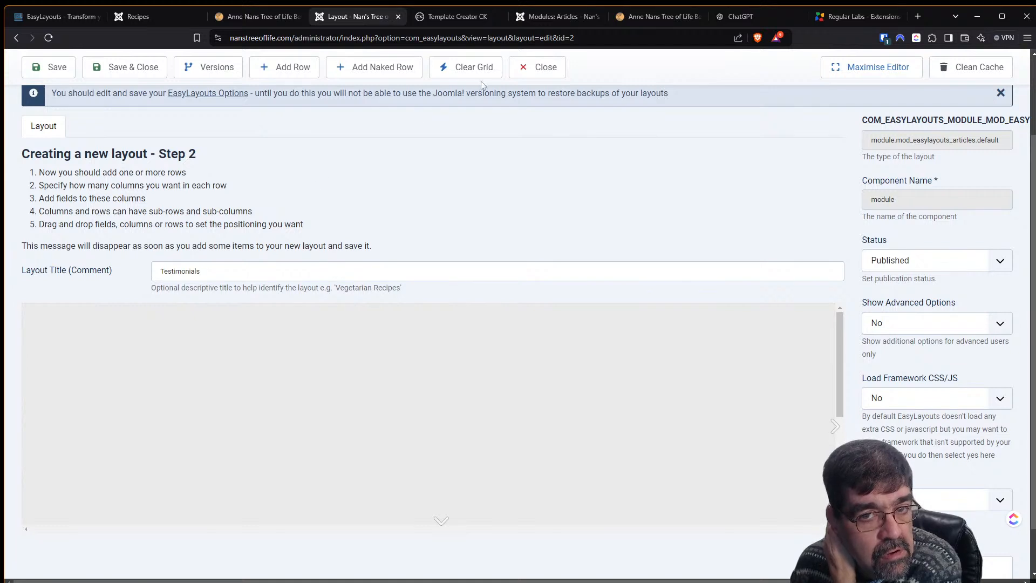
pyautogui.click(523, 68)
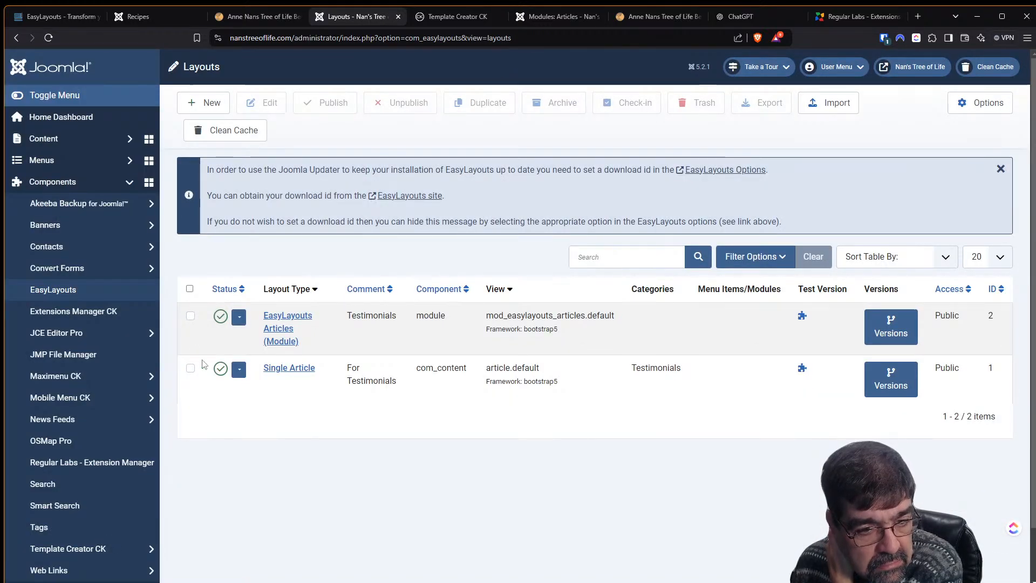
pyautogui.click(190, 368)
pyautogui.click(697, 110)
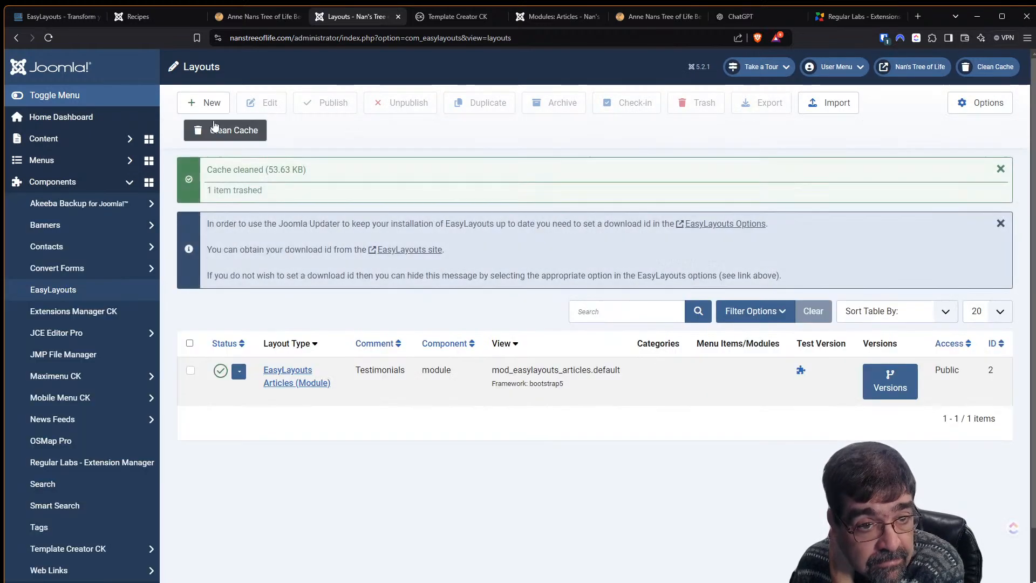
# Start a new EasyLayouts layout and choose Articles by Category (Module) as its layout type
pyautogui.click(197, 108)
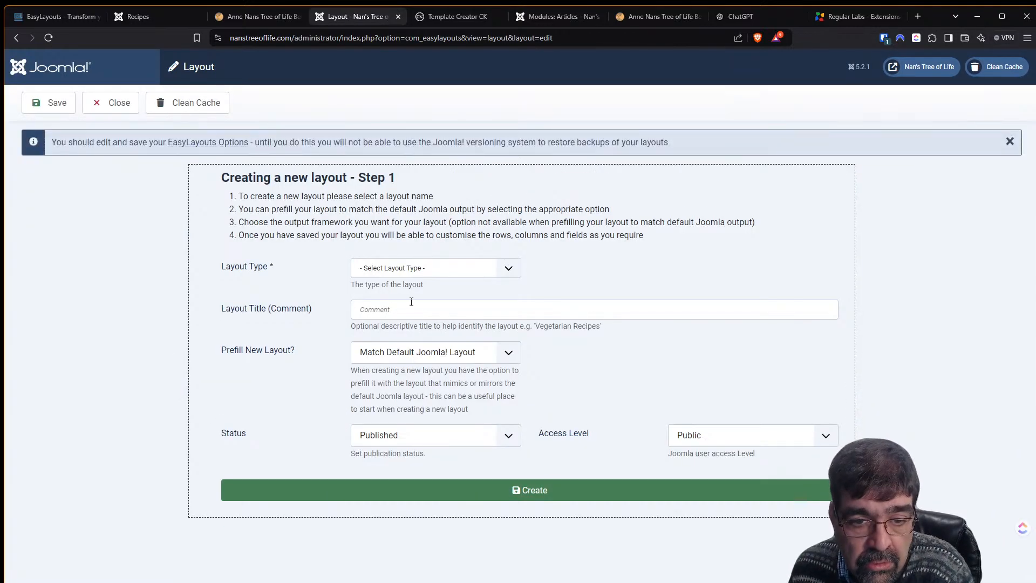
pyautogui.click(413, 270)
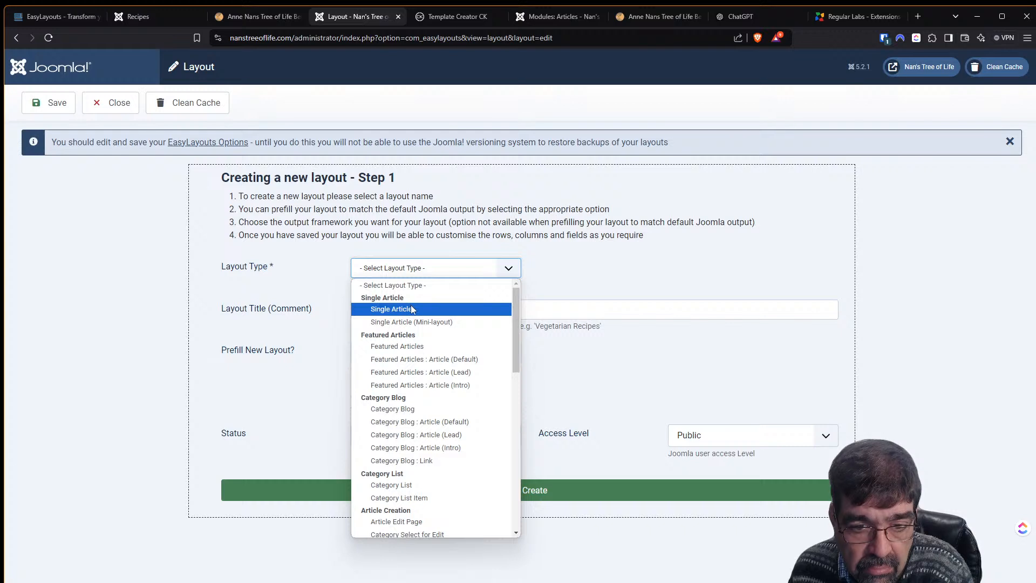
pyautogui.scroll(-2, 412, 308)
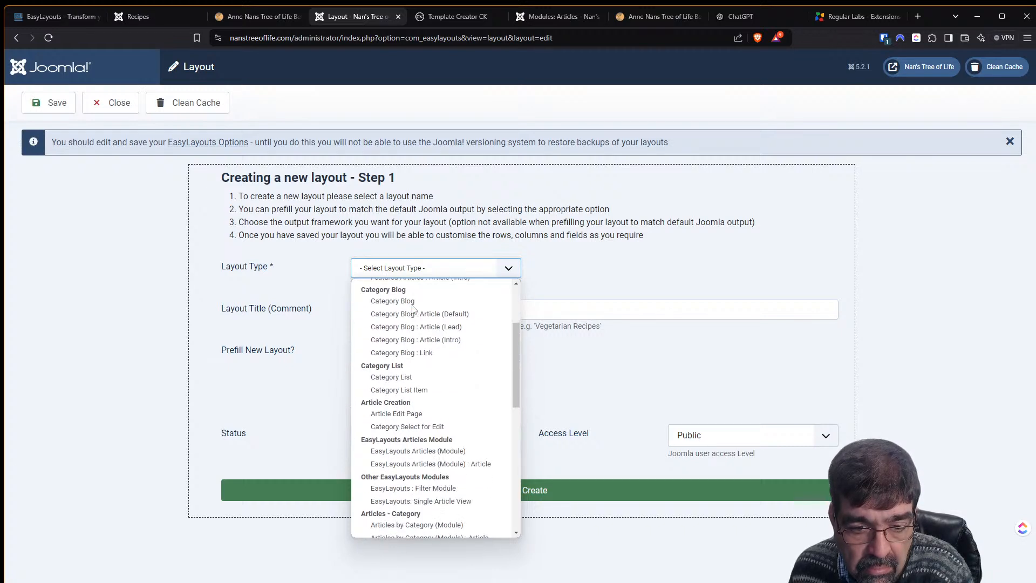
pyautogui.scroll(-6, 412, 307)
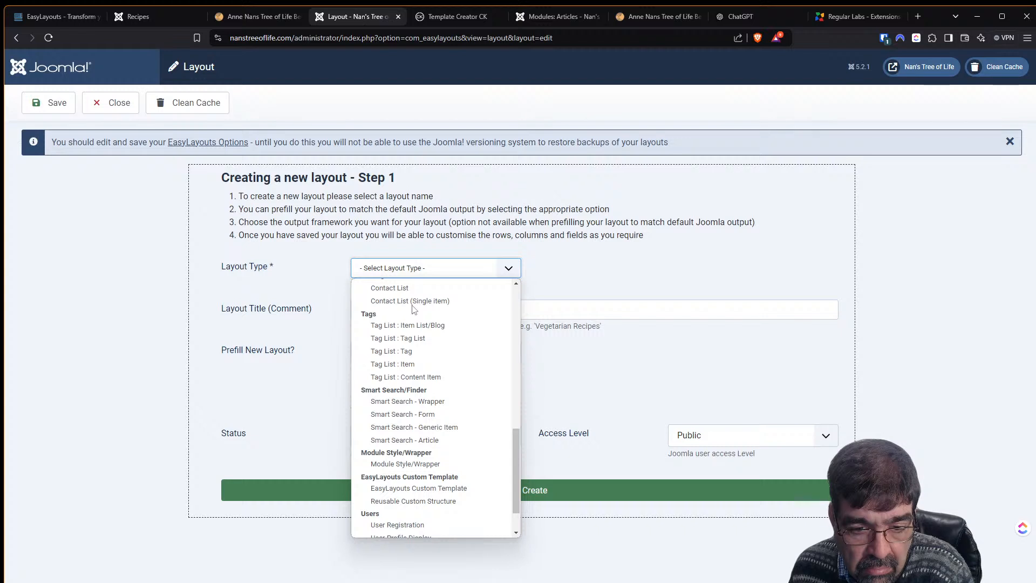
pyautogui.scroll(-1, 414, 309)
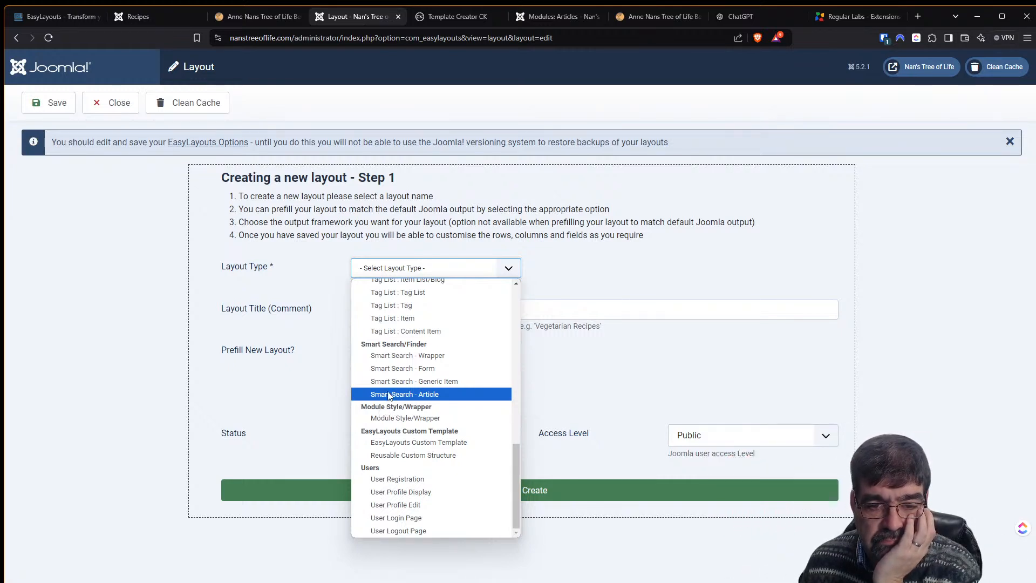
pyautogui.scroll(3, 389, 395)
pyautogui.scroll(3, 387, 396)
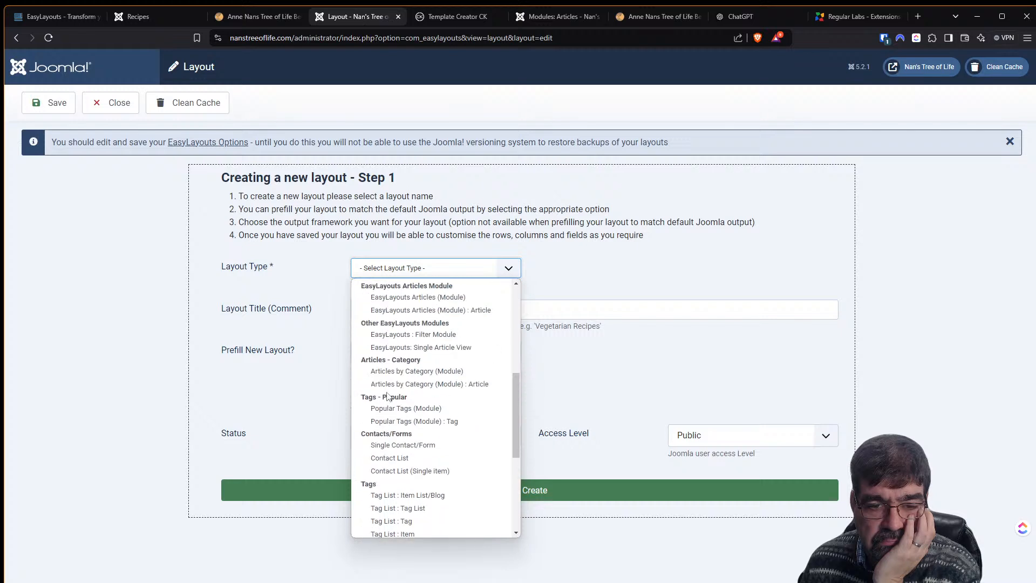
pyautogui.scroll(3, 387, 397)
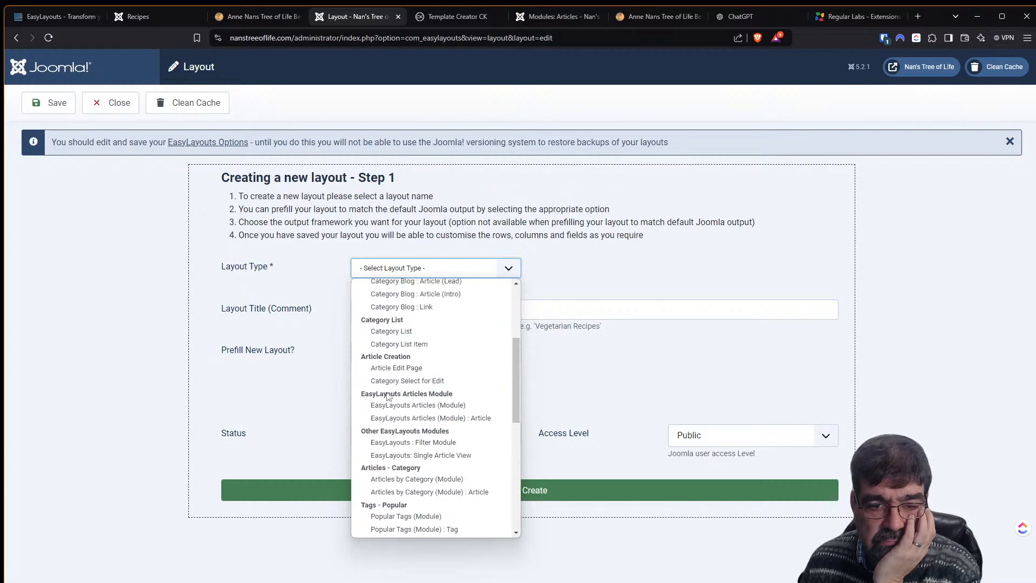
pyautogui.scroll(3, 388, 397)
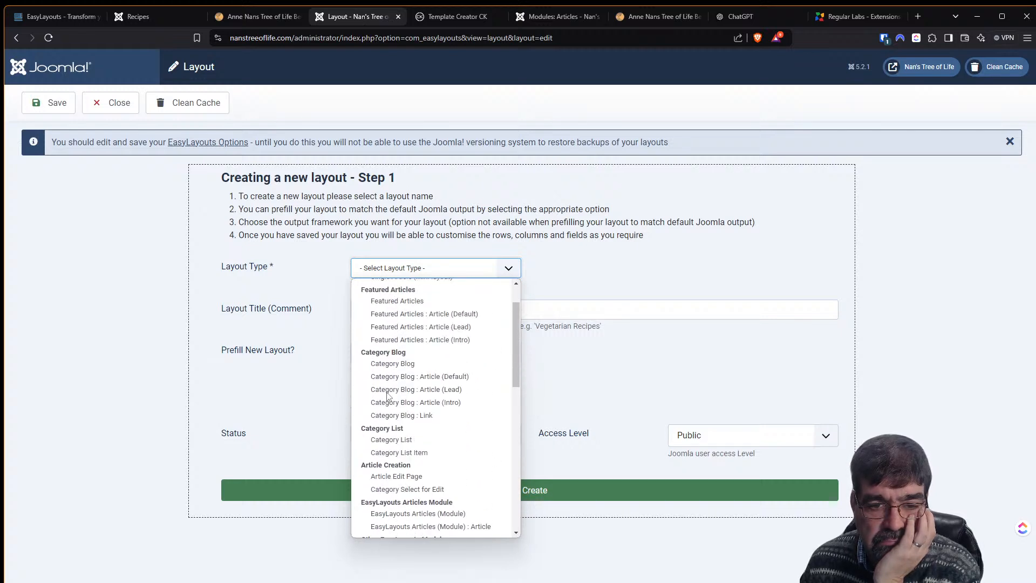
pyautogui.scroll(2, 389, 397)
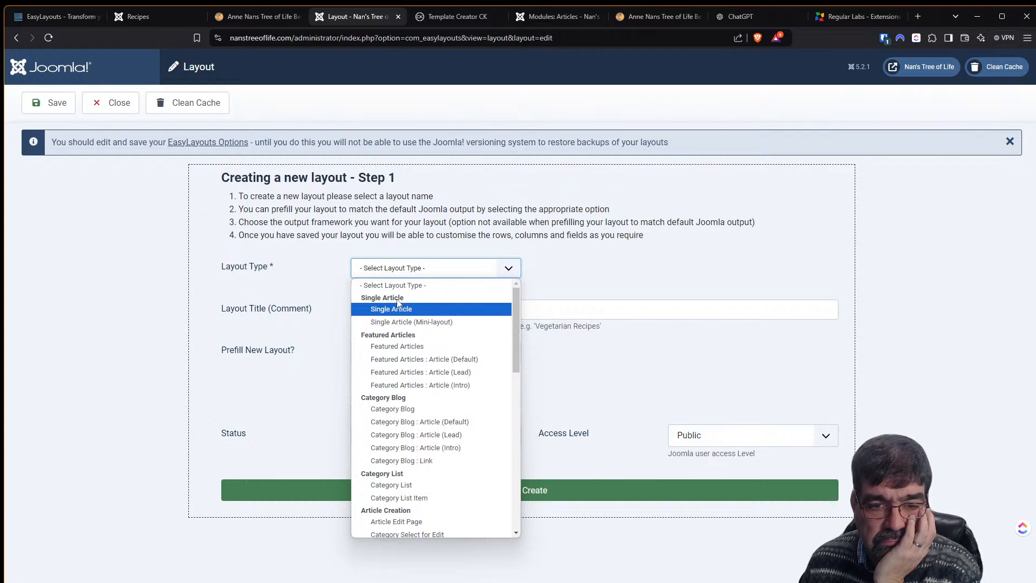
pyautogui.scroll(-3, 448, 350)
pyautogui.scroll(3, 448, 352)
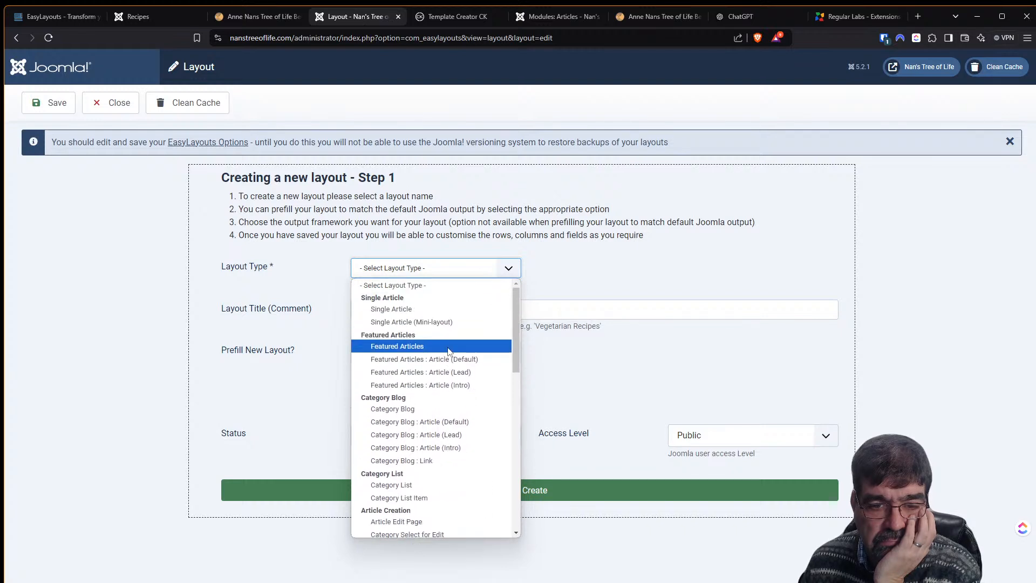
pyautogui.scroll(-3, 448, 351)
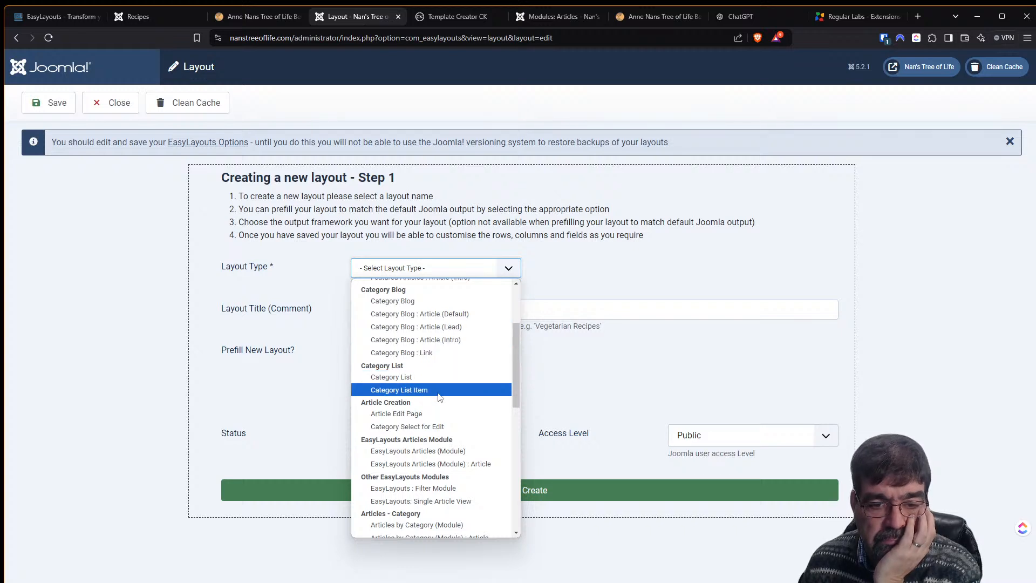
pyautogui.scroll(-2, 443, 414)
pyautogui.scroll(-1, 443, 414)
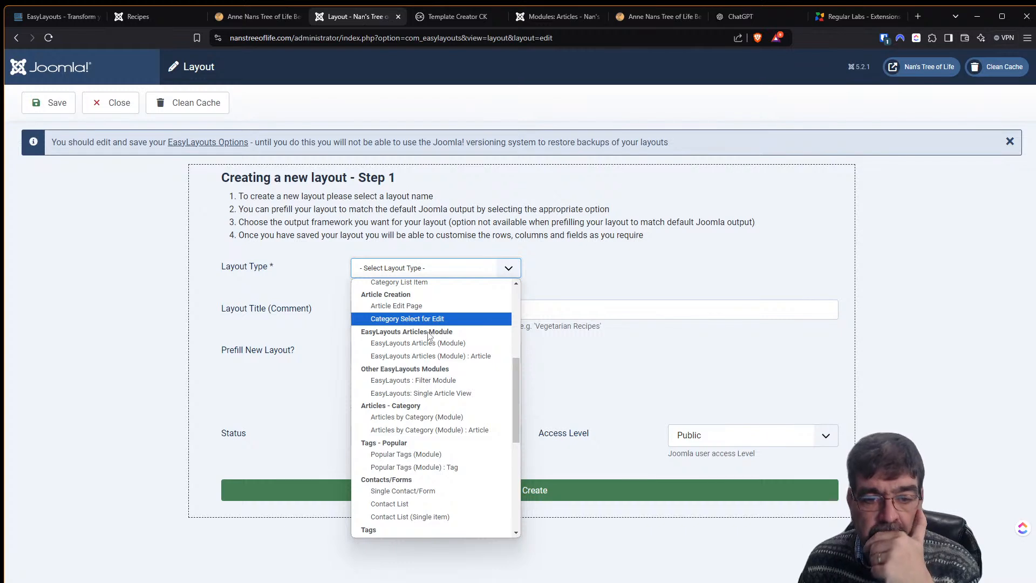
pyautogui.scroll(-3, 437, 402)
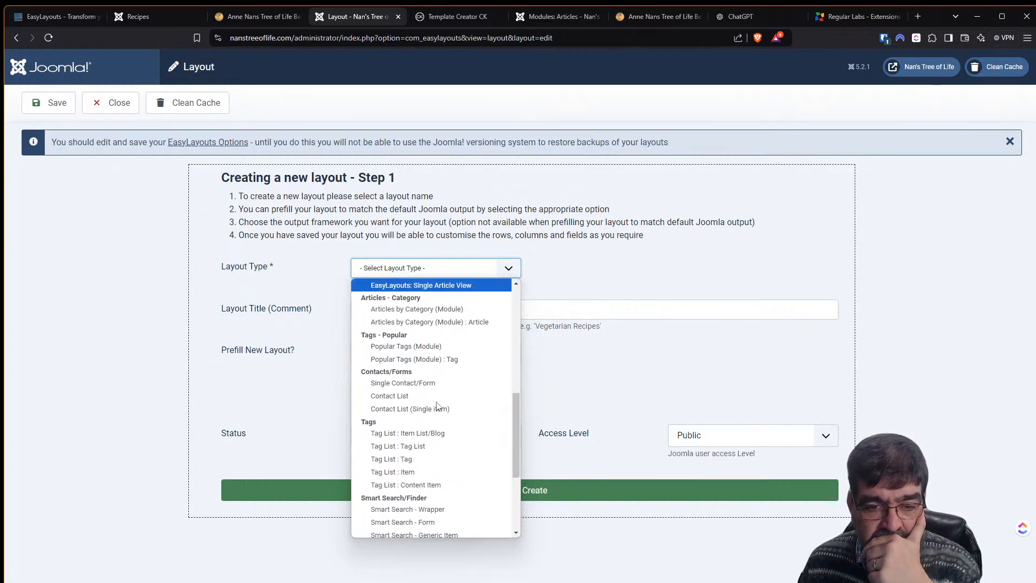
pyautogui.scroll(-3, 437, 406)
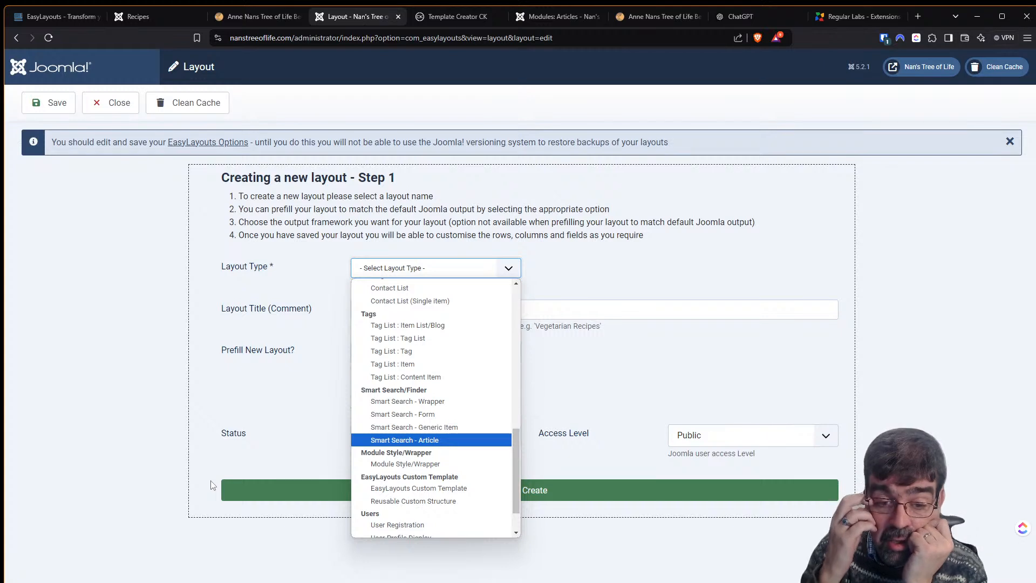
pyautogui.scroll(-1, 403, 426)
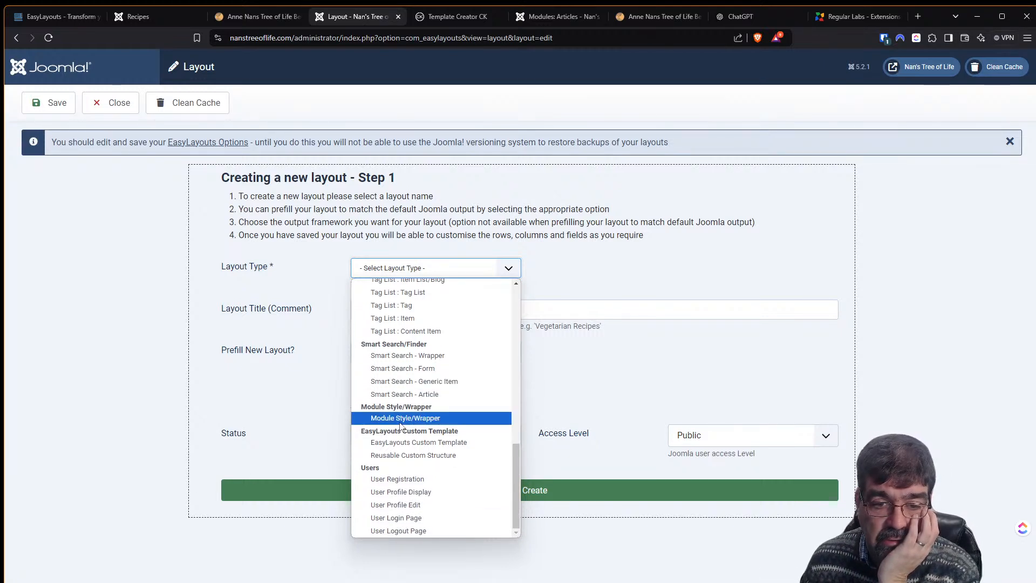
pyautogui.scroll(2, 400, 426)
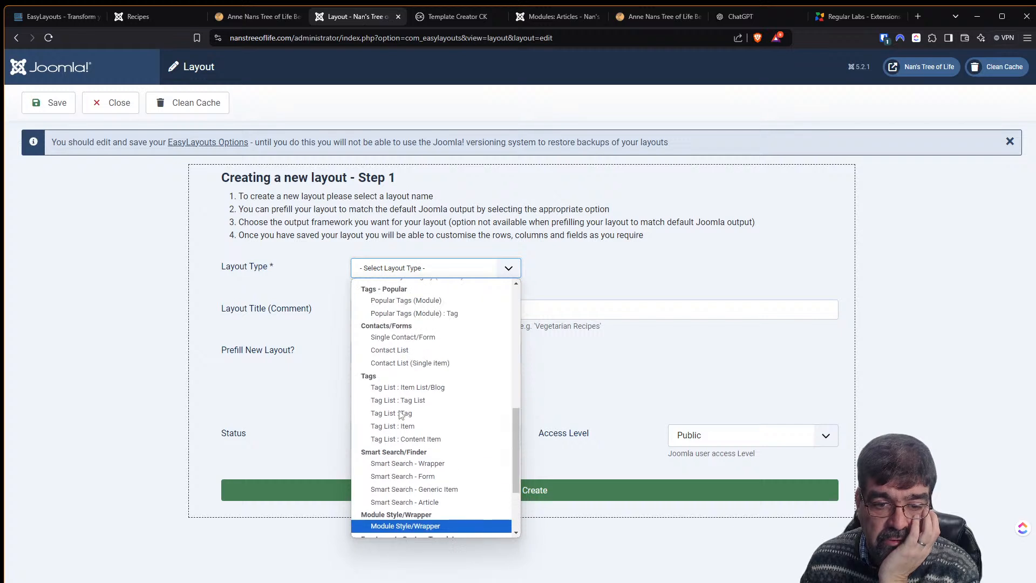
pyautogui.scroll(2, 400, 418)
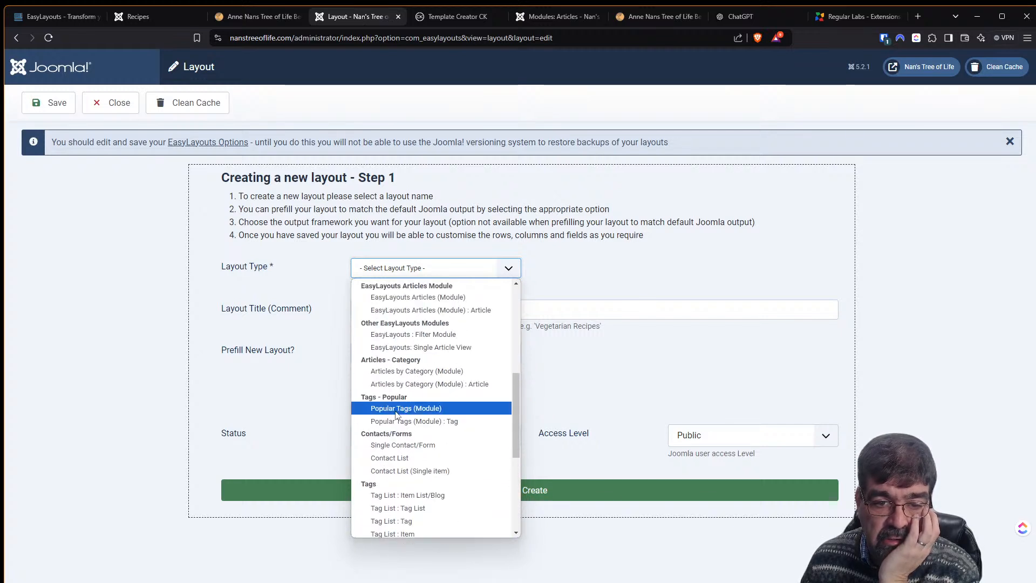
pyautogui.click(394, 375)
# Title the new layout ABC, create it with the Match Default Joomla! Layout prefill, and save it
pyautogui.click(422, 312)
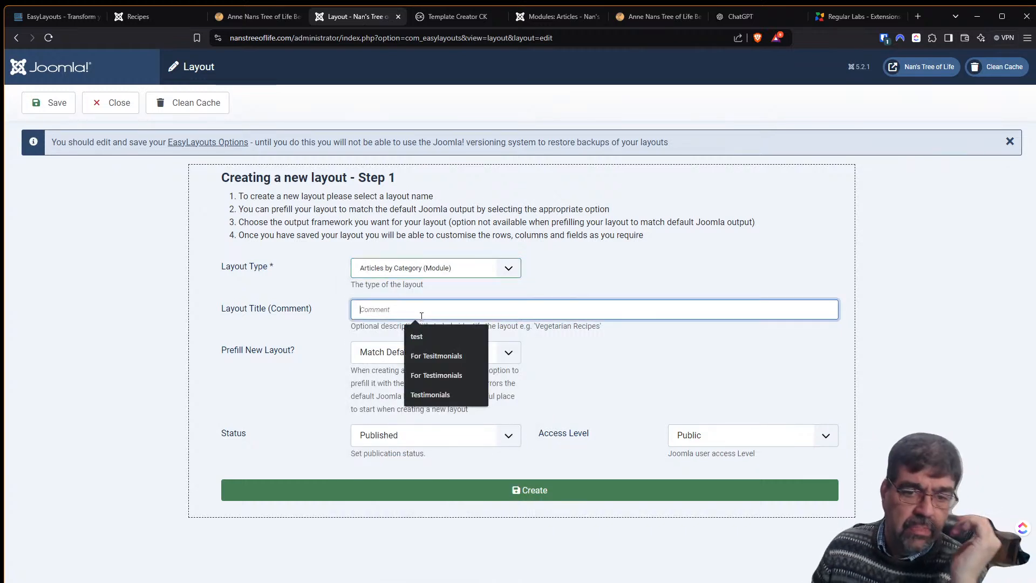
pyautogui.write('ABC')
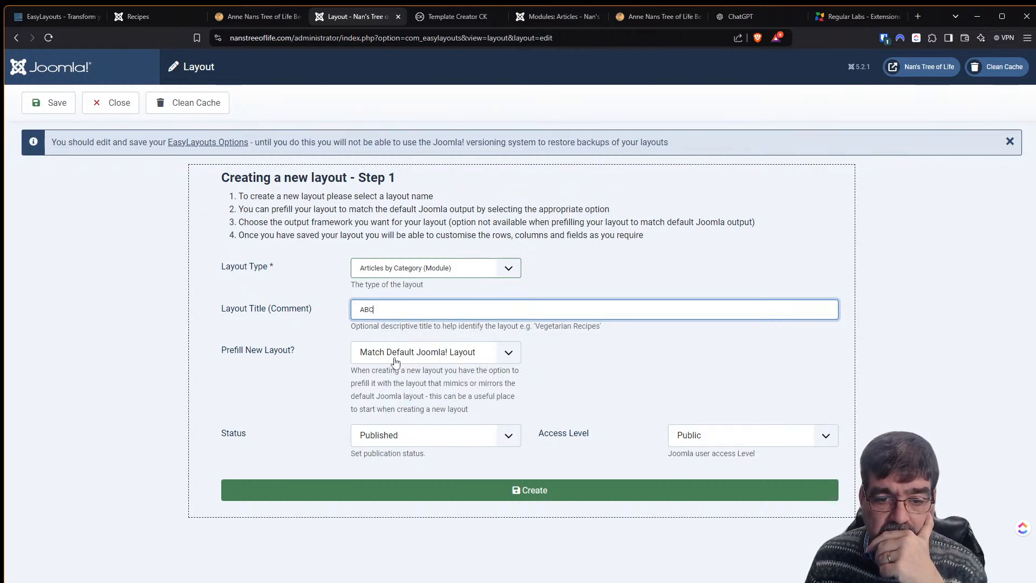
pyautogui.click(491, 487)
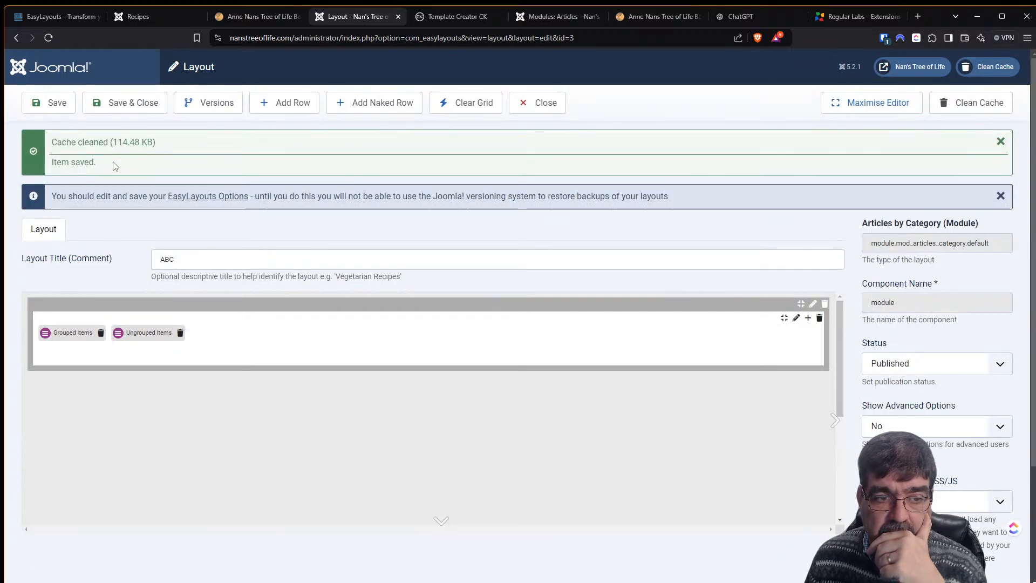
pyautogui.click(54, 110)
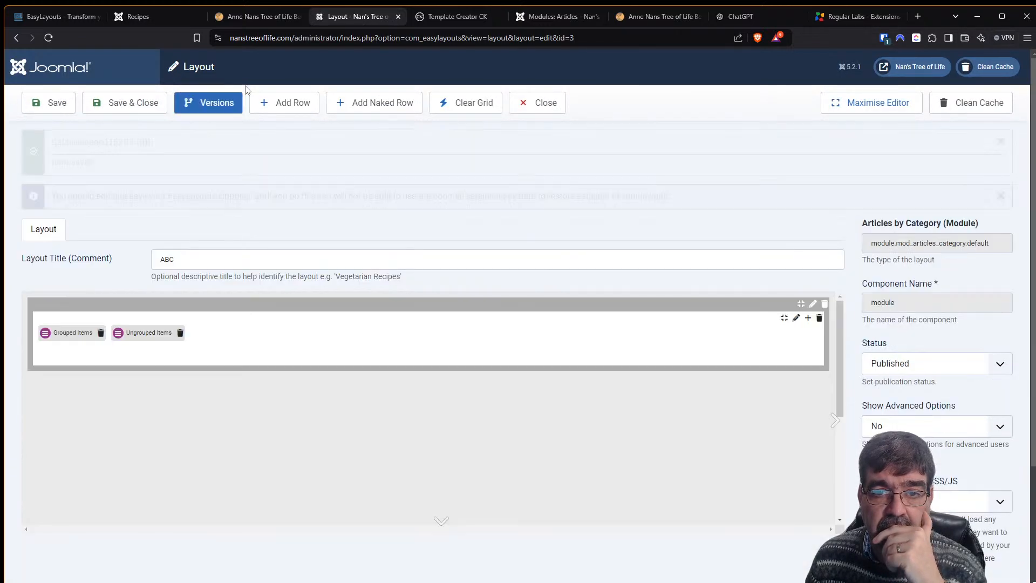
# Return to the Testimonials Articles module, check its general settings and ordering options, and save the module again
pyautogui.click(552, 18)
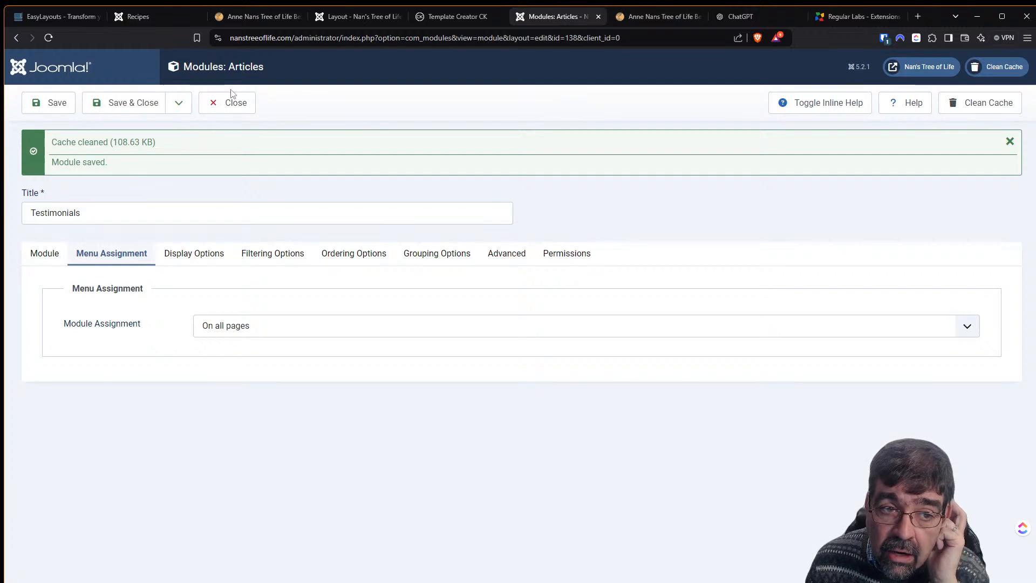
pyautogui.click(43, 254)
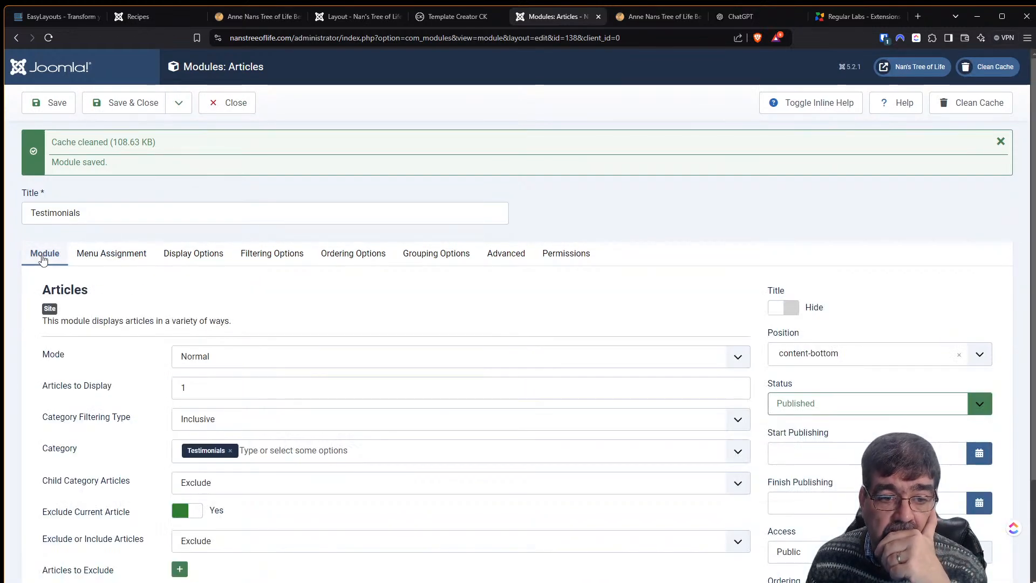
pyautogui.click(325, 254)
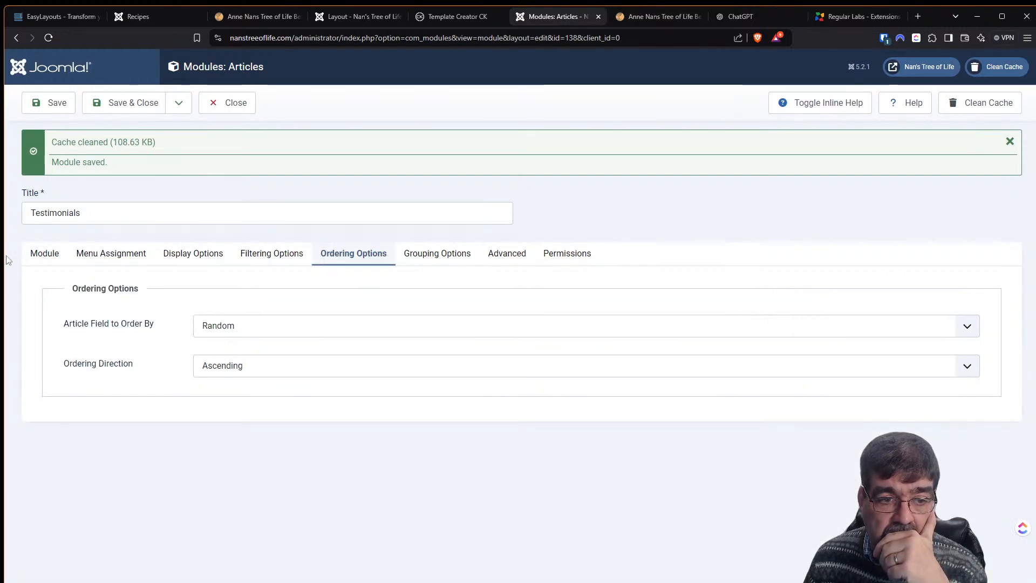
pyautogui.click(48, 254)
pyautogui.click(59, 108)
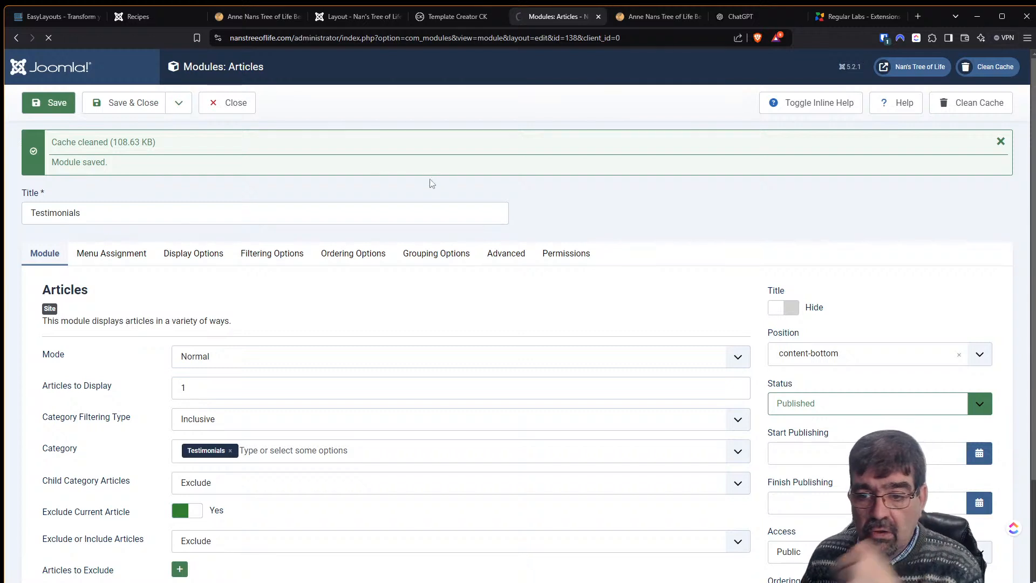
# Examine the Testimonials module's general settings and display options, including the choices for its display layout
pyautogui.scroll(-2, 570, 242)
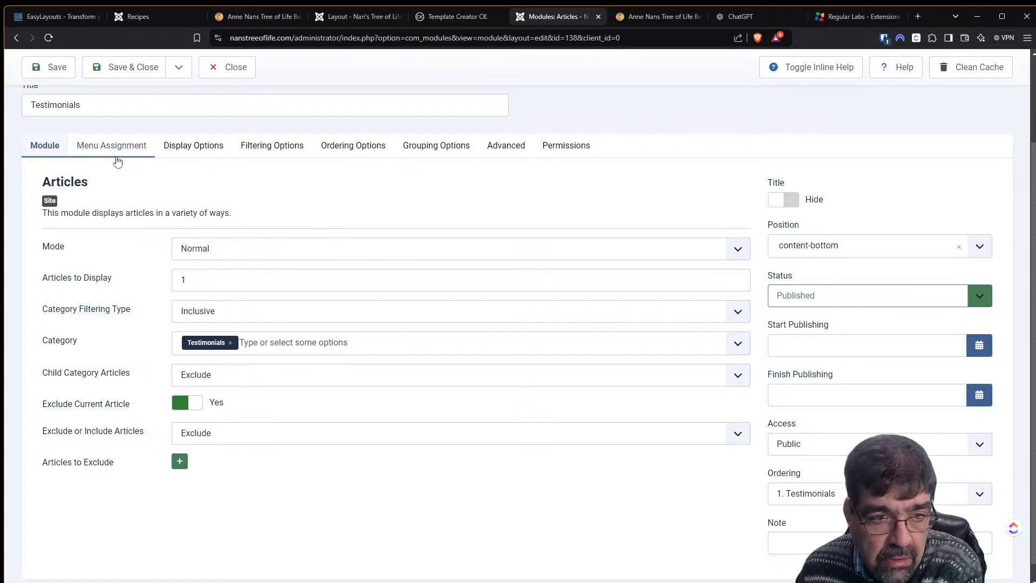
pyautogui.click(116, 155)
pyautogui.click(167, 254)
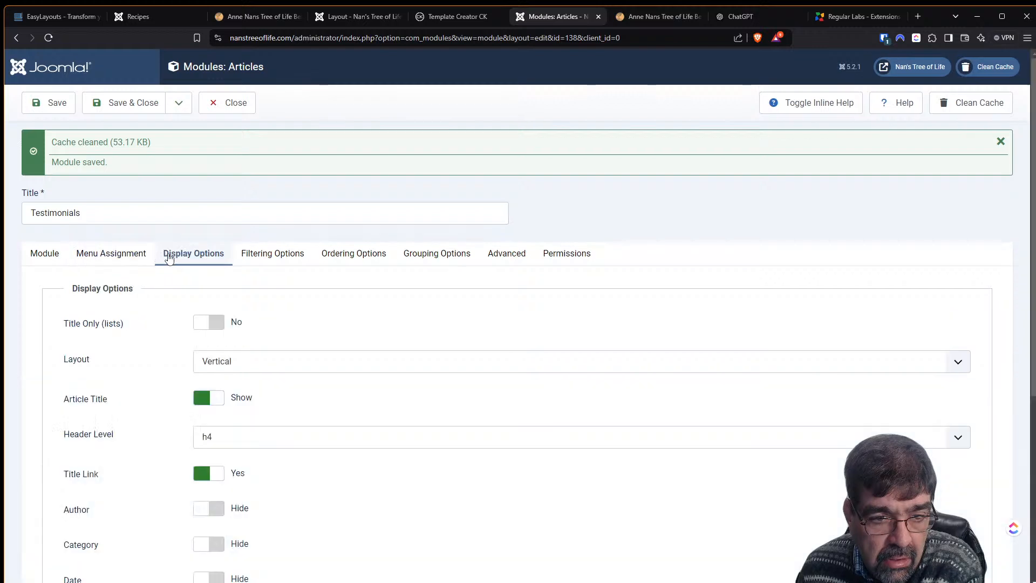
pyautogui.scroll(-5, 351, 296)
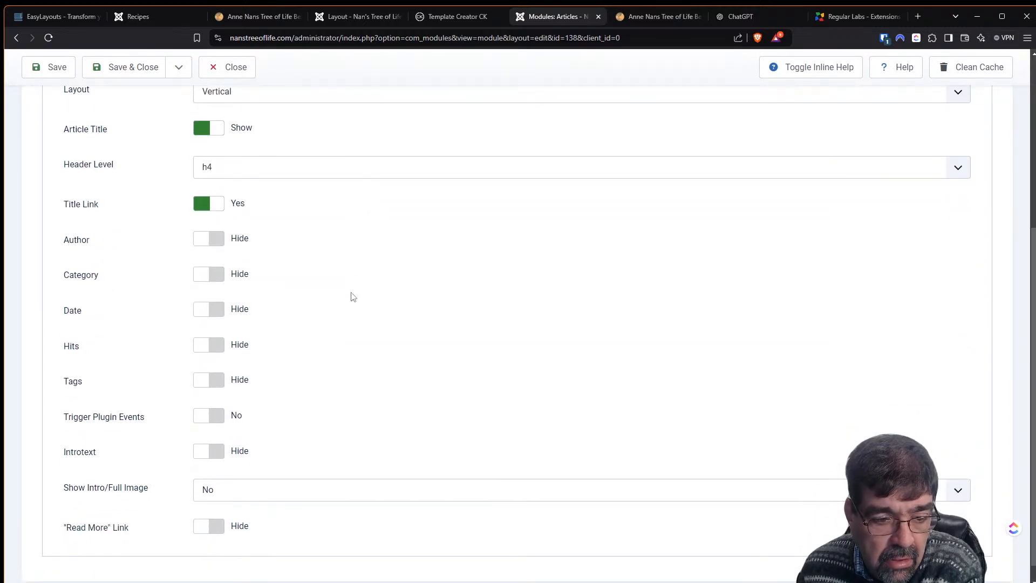
pyautogui.scroll(4, 351, 297)
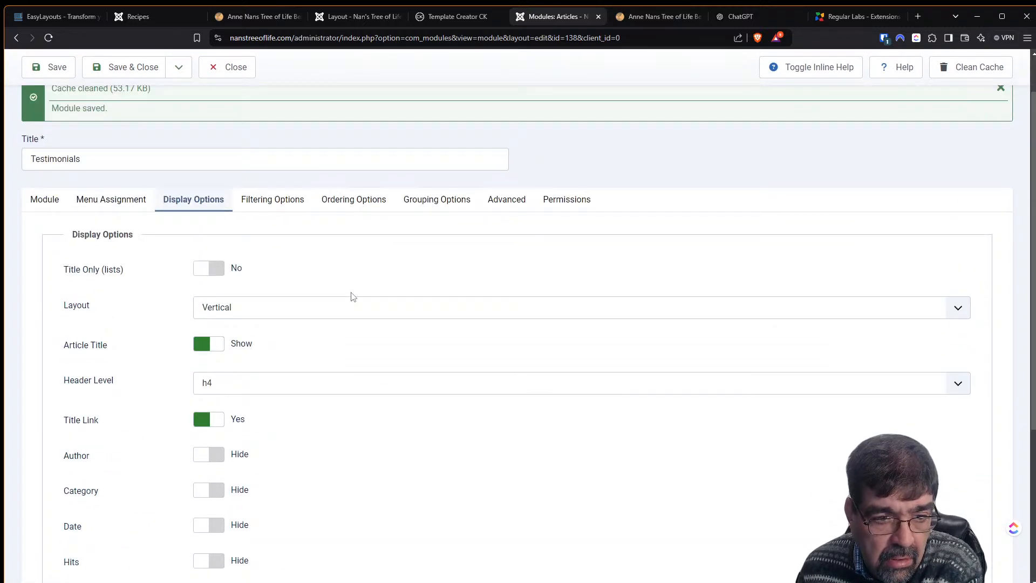
pyautogui.click(249, 308)
pyautogui.click(249, 307)
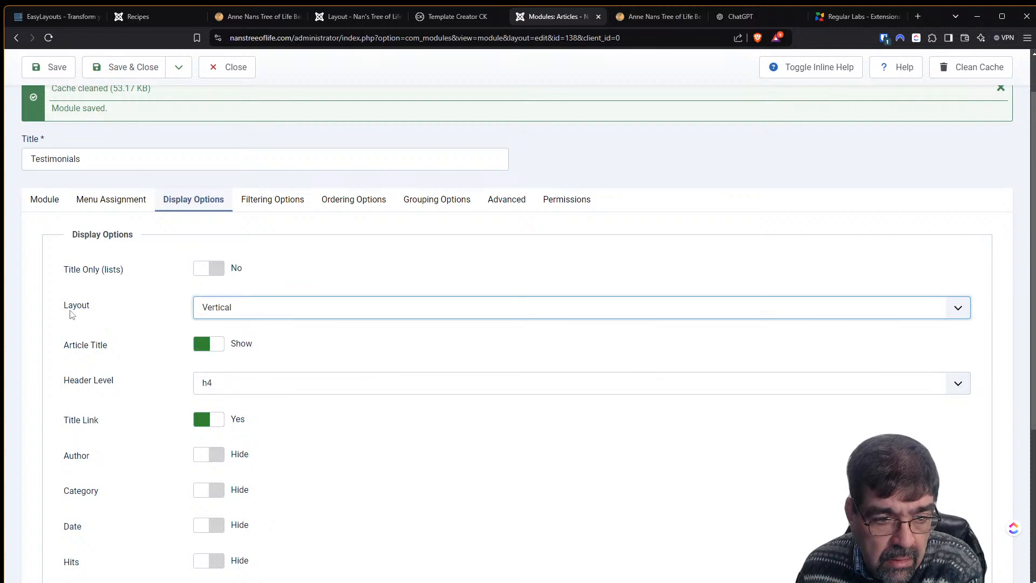
# Check the Testimonials module's filtering options and its advanced layout choices, then return to the ABC layout to check its layout type
pyautogui.click(273, 199)
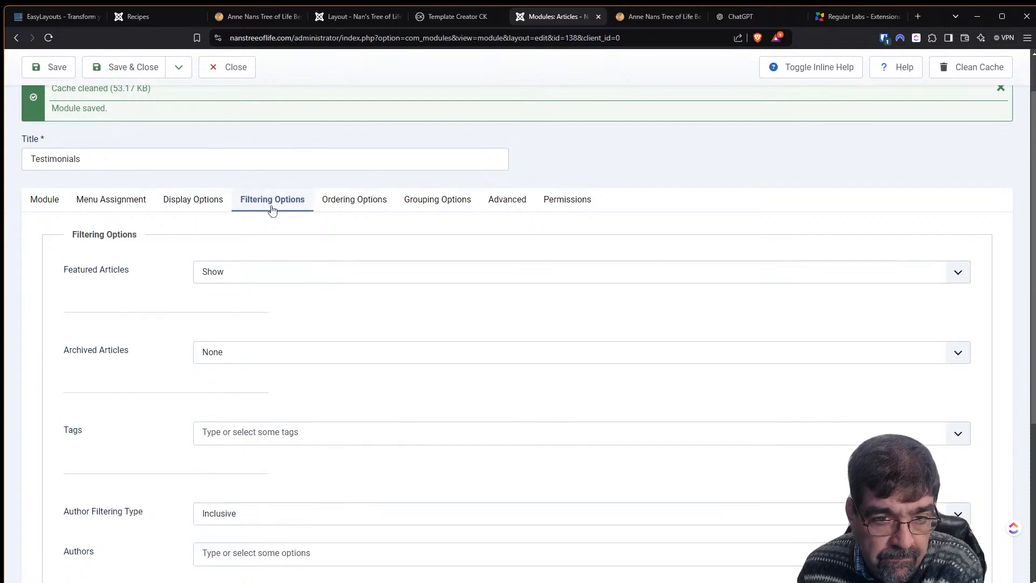
pyautogui.scroll(-2, 238, 271)
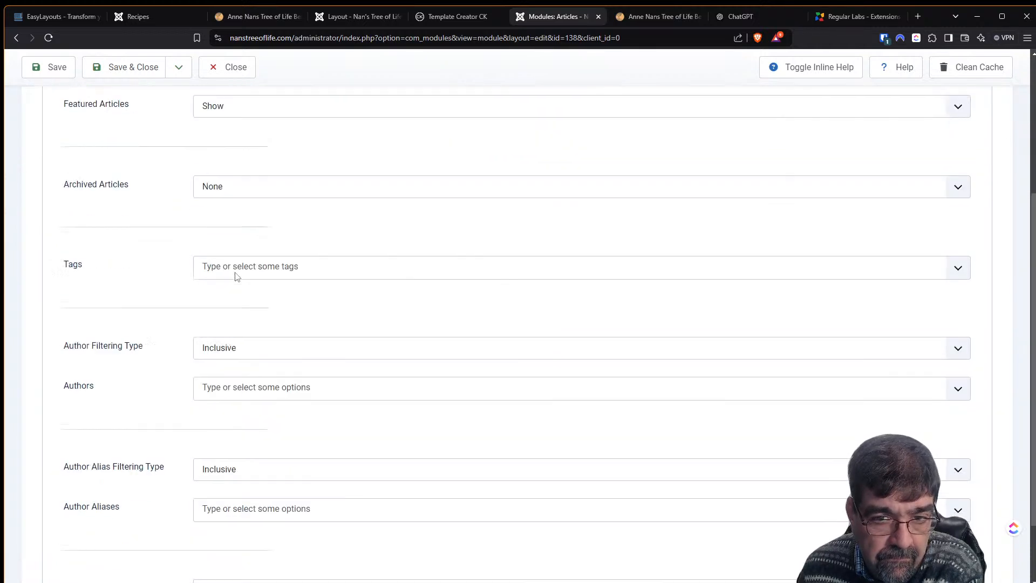
pyautogui.scroll(1, 381, 232)
pyautogui.click(506, 148)
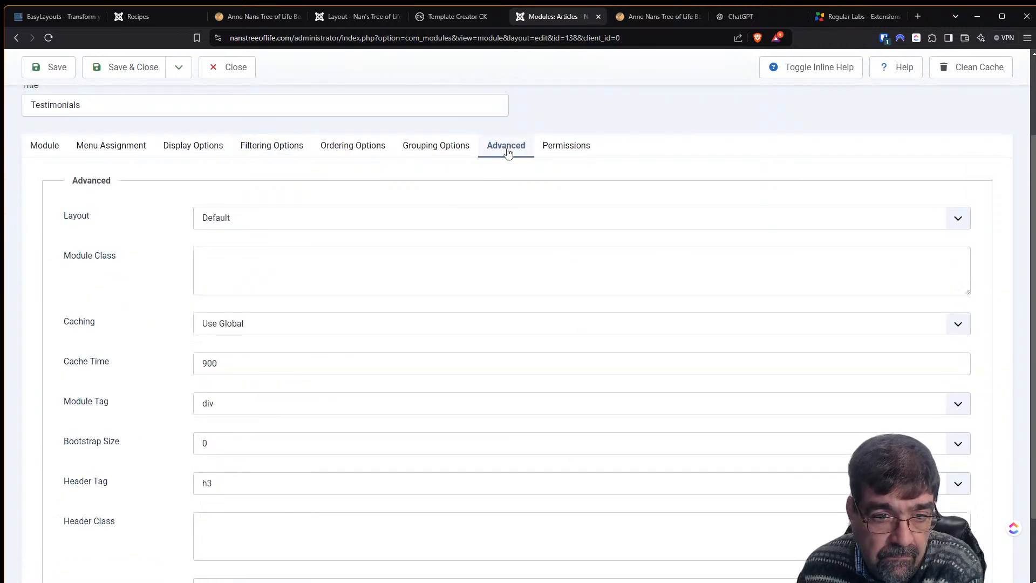
pyautogui.click(258, 224)
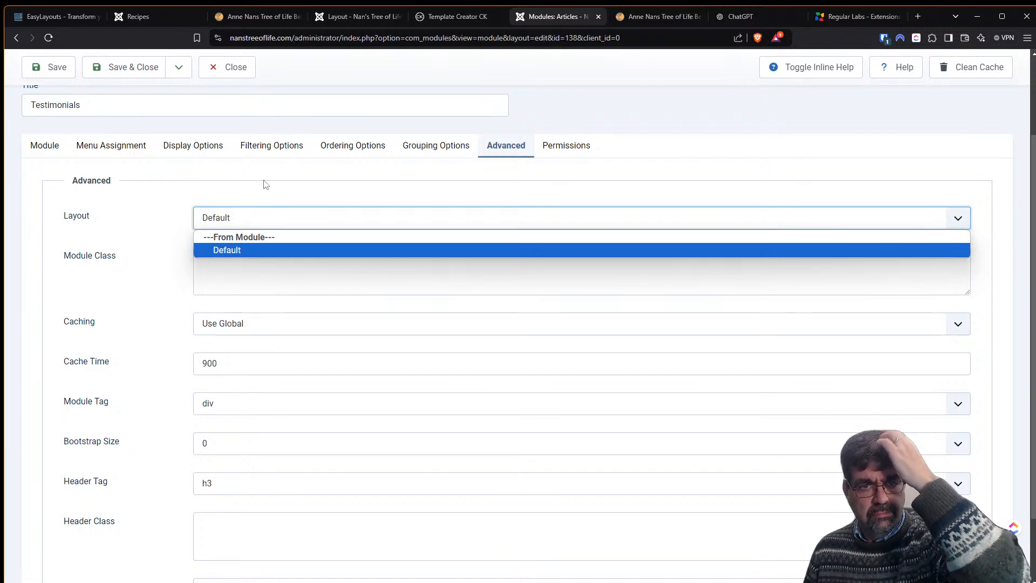
pyautogui.click(366, 17)
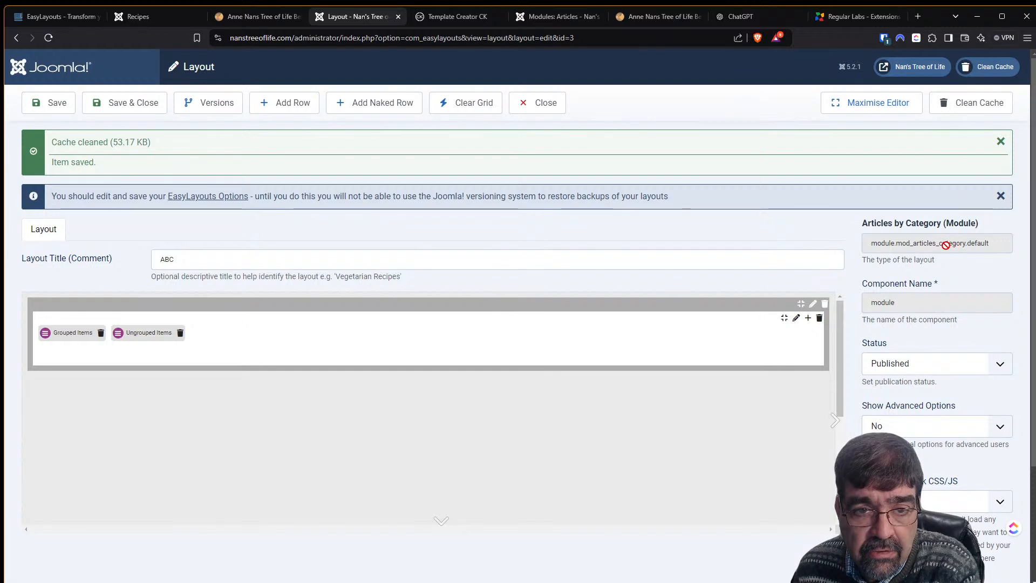
# Compare the ABC layout's type with the layout and other advanced settings of the Testimonials Articles module
pyautogui.click(551, 17)
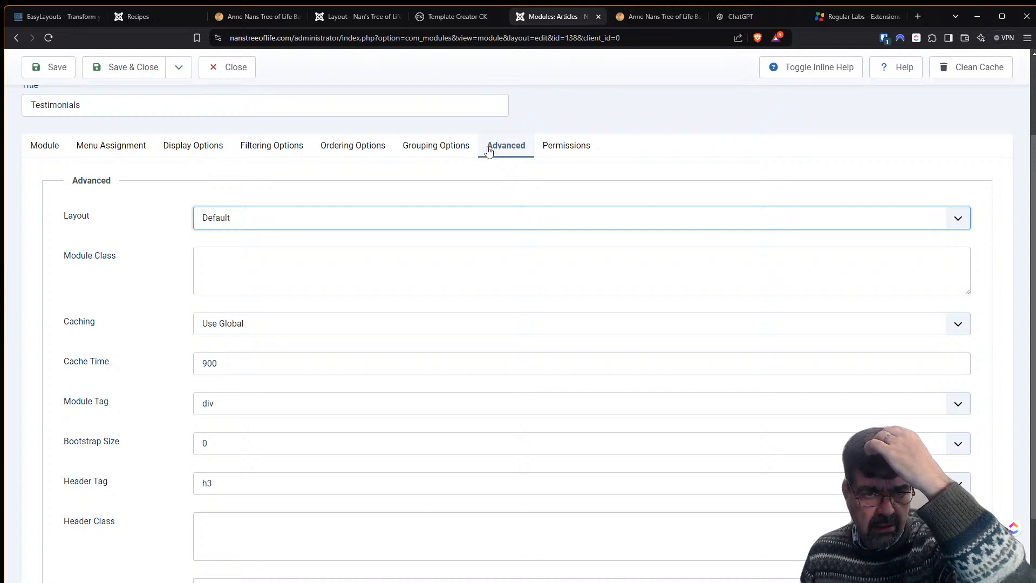
pyautogui.click(352, 21)
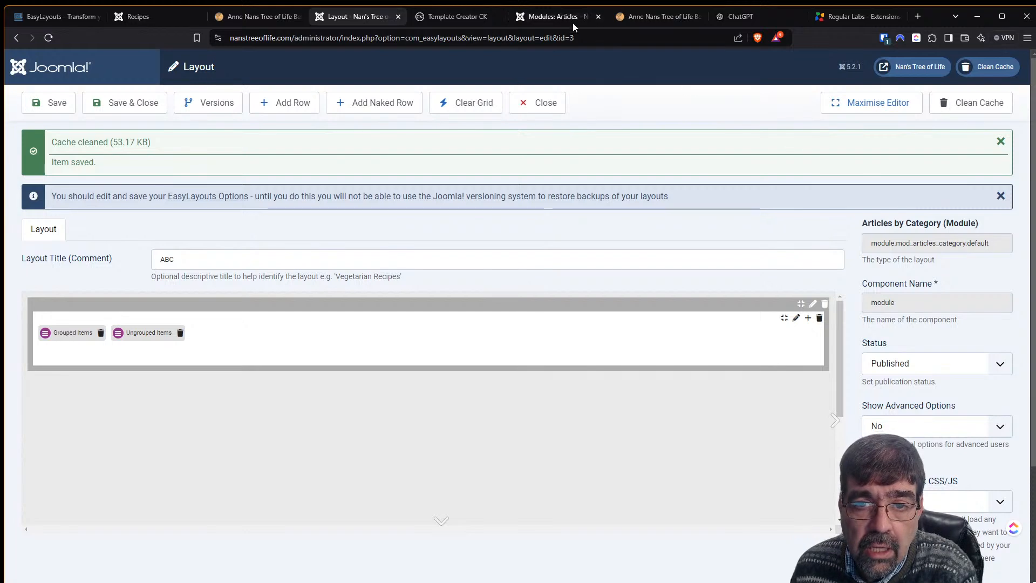
pyautogui.click(559, 15)
pyautogui.scroll(2, 383, 193)
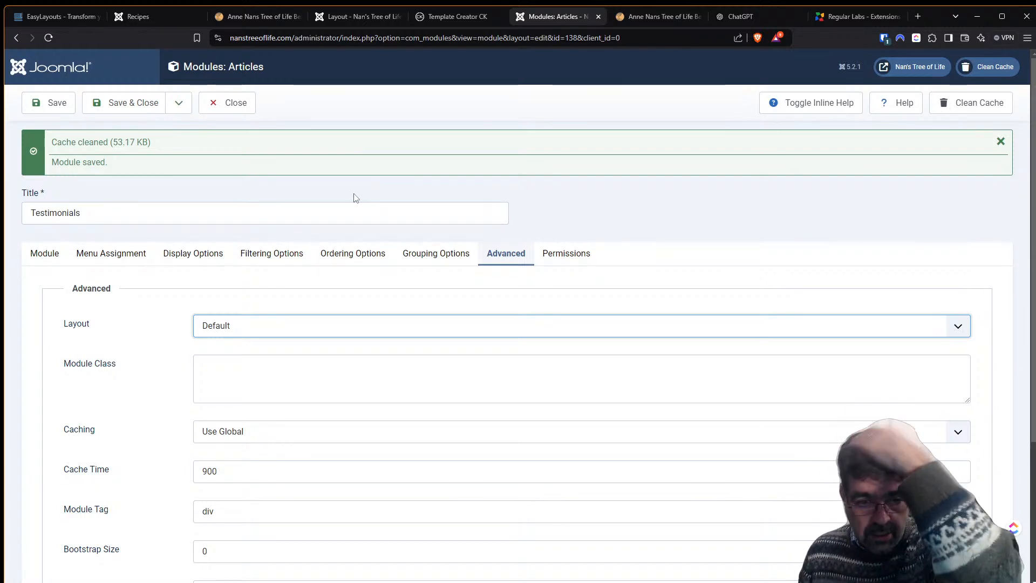
pyautogui.scroll(-3, 353, 201)
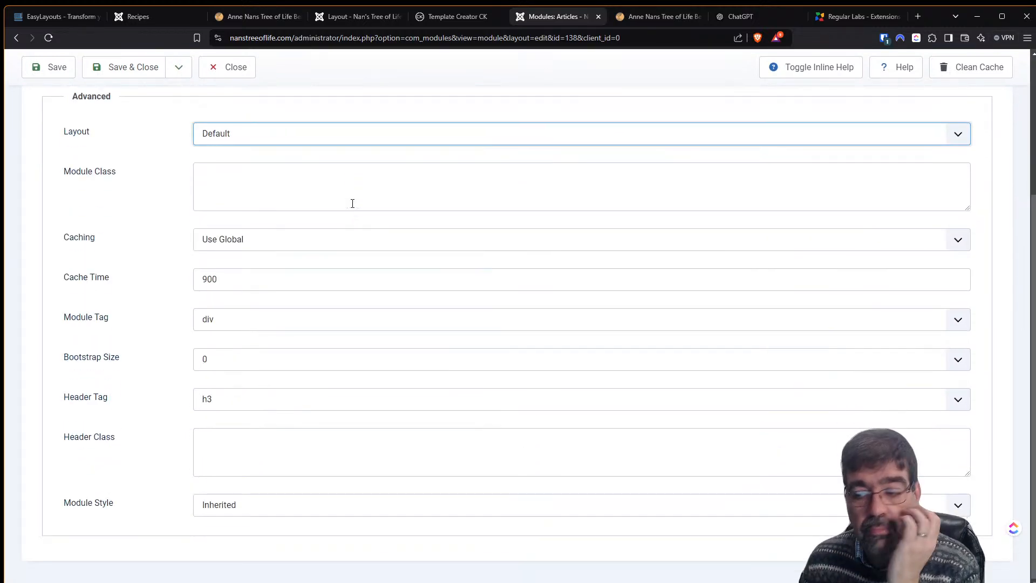
pyautogui.scroll(3, 307, 330)
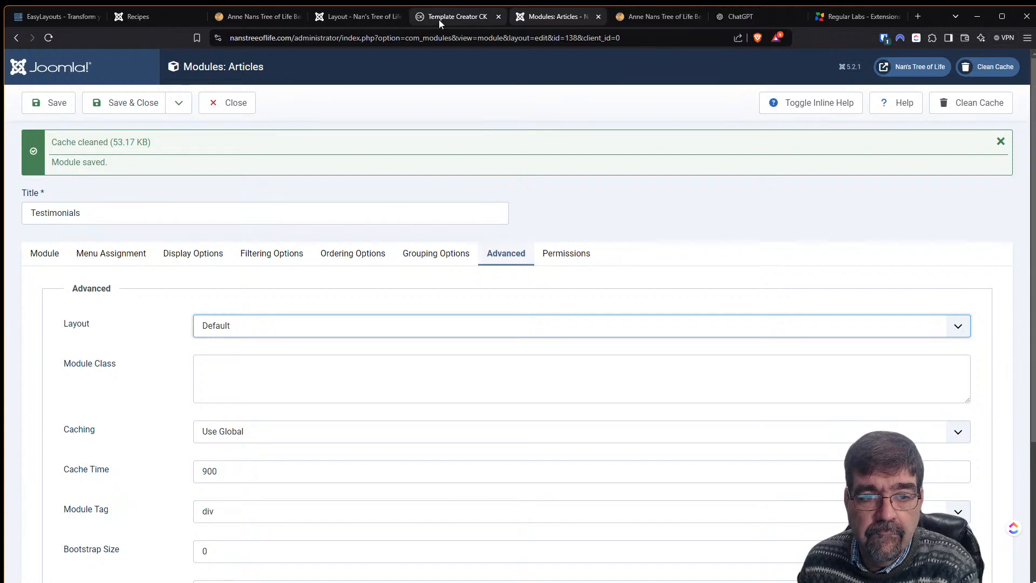
# Close the ABC layout and select its entry in the EasyLayouts list
pyautogui.click(377, 18)
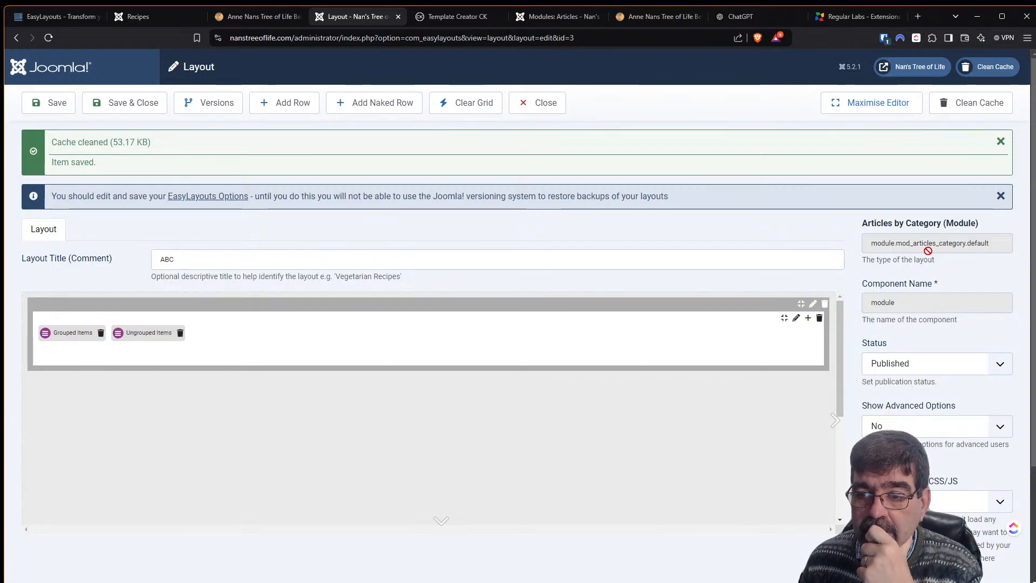
pyautogui.click(554, 113)
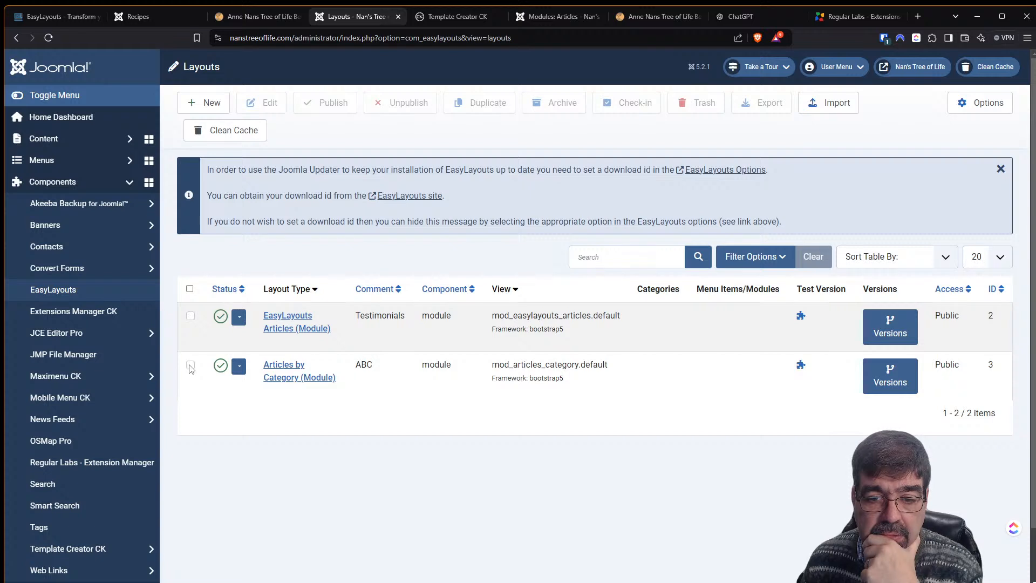
pyautogui.click(191, 367)
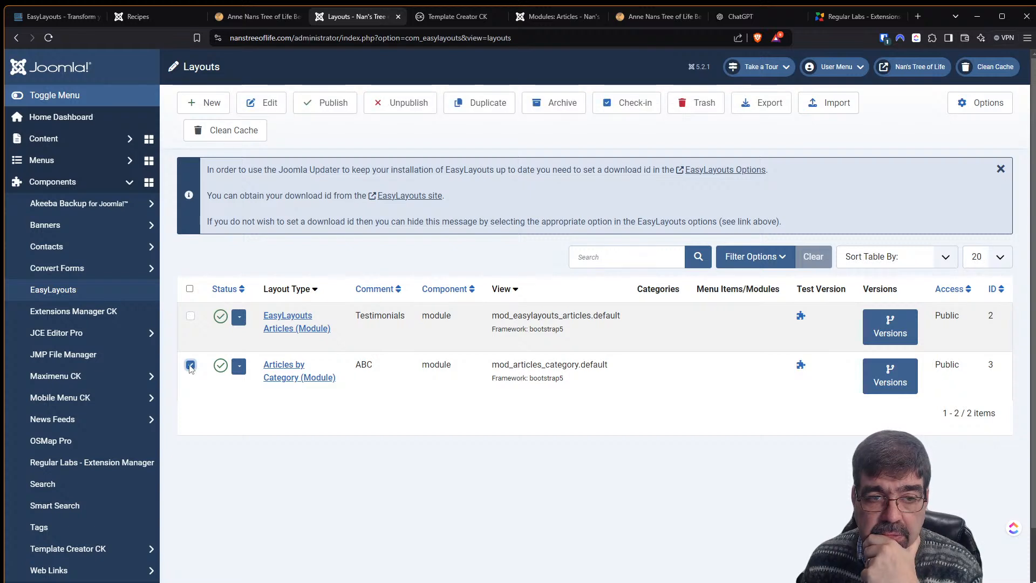
# Review the Testimonials module's advanced settings again, including caching, tags and module style
pyautogui.click(542, 18)
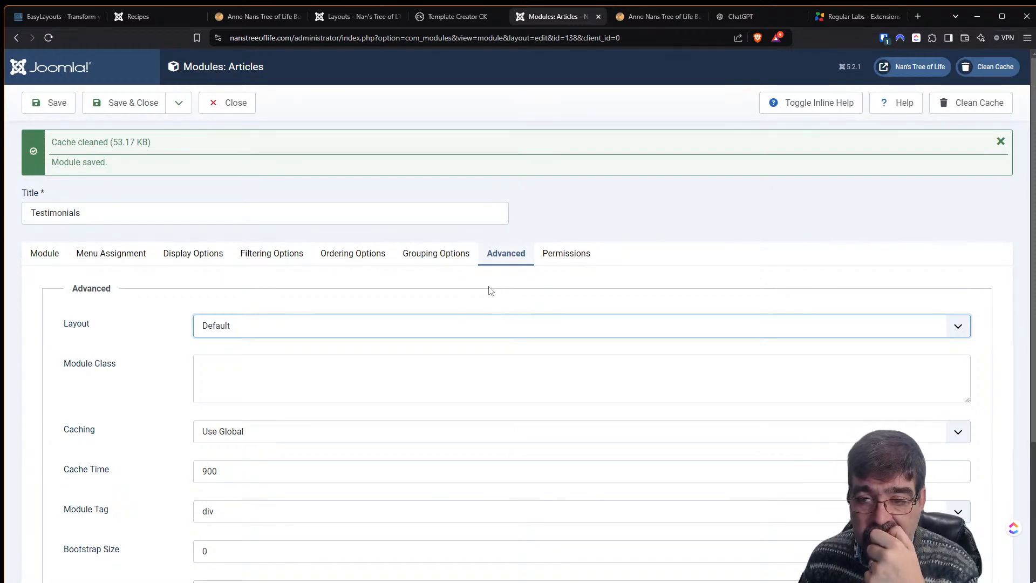
pyautogui.scroll(-2, 254, 343)
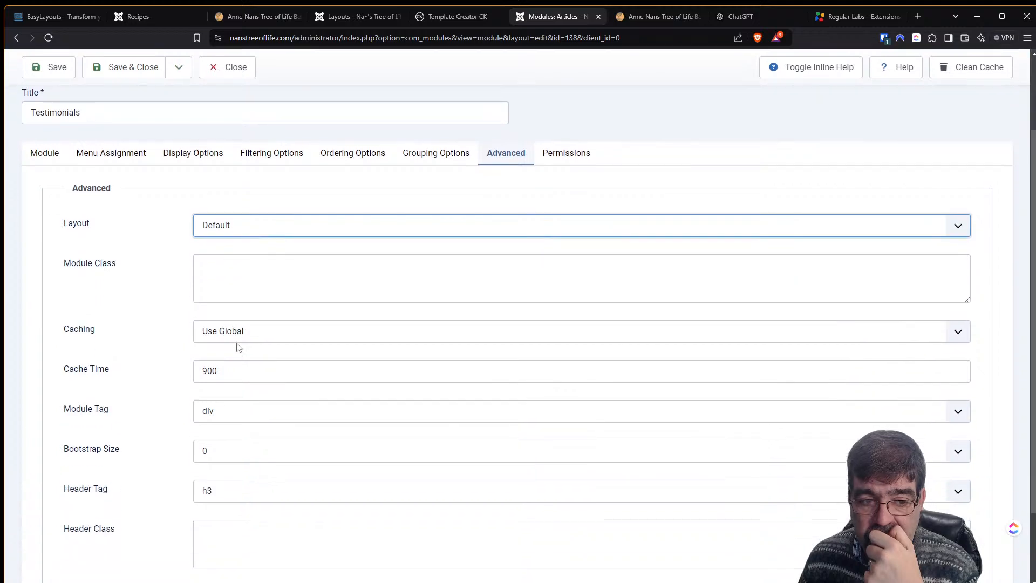
pyautogui.scroll(-2, 239, 347)
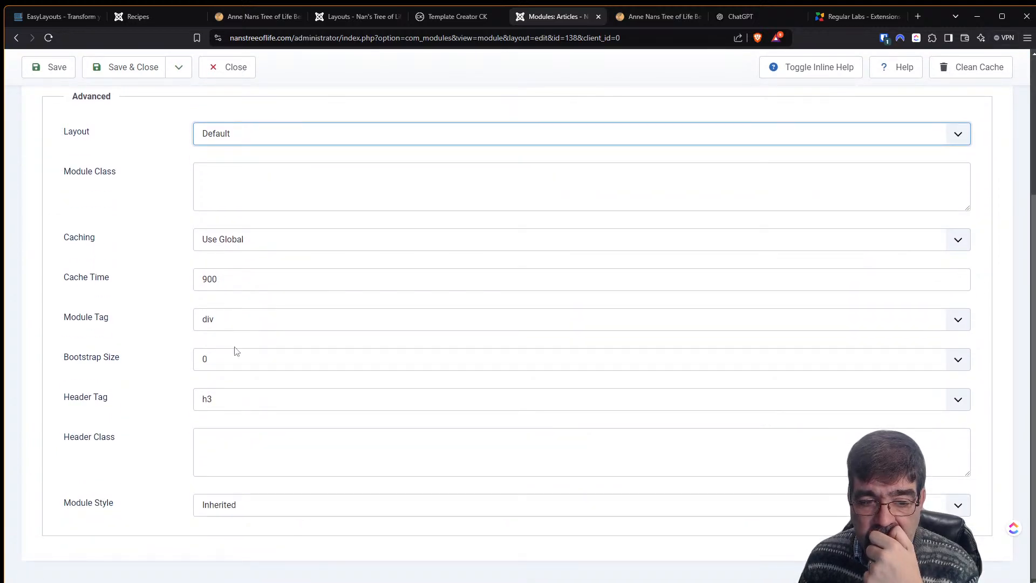
pyautogui.scroll(4, 237, 351)
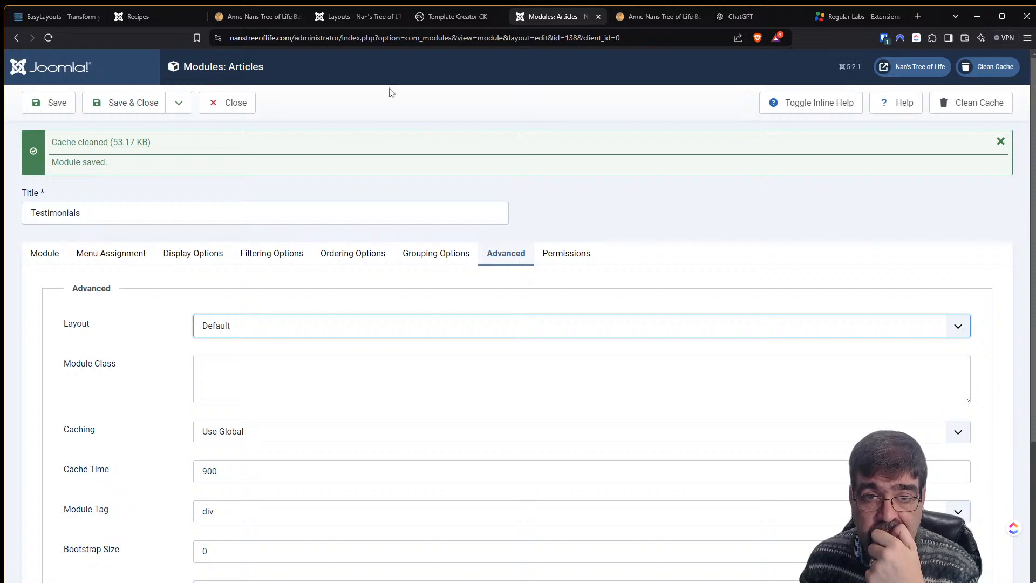
# Reload the site's public home page and check which testimonial is shown below the content
pyautogui.click(650, 18)
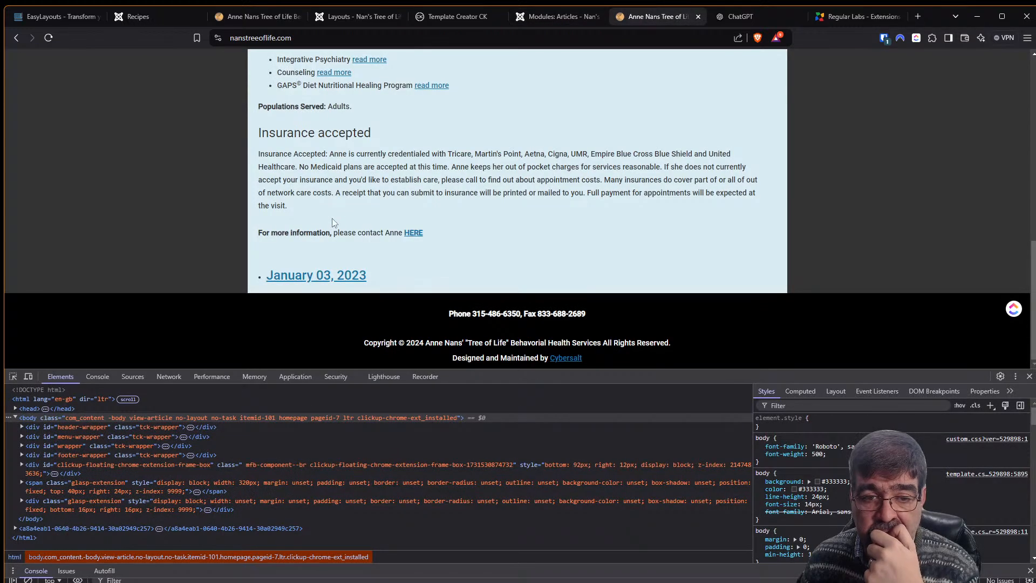
pyautogui.click(258, 16)
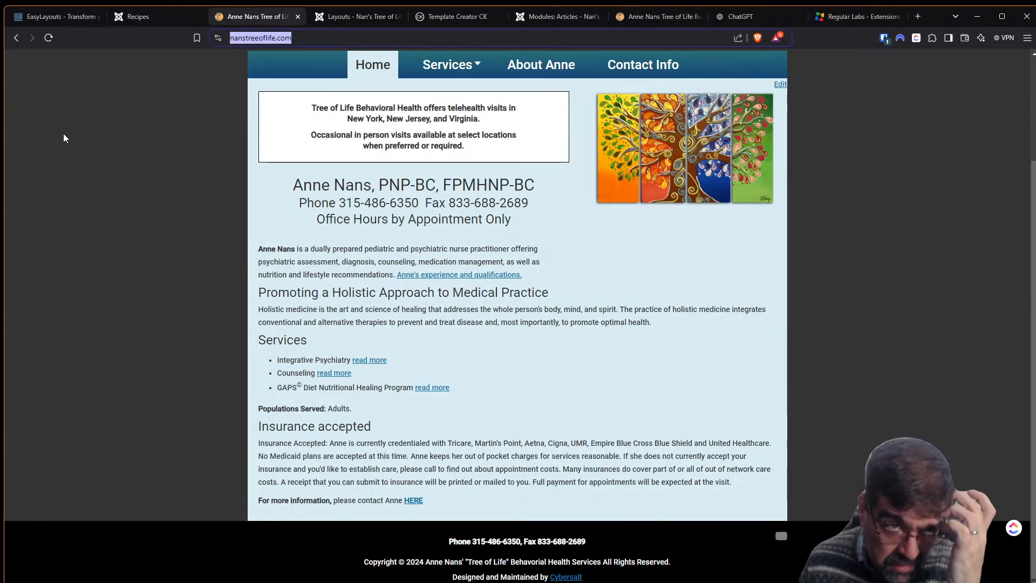
pyautogui.click(48, 39)
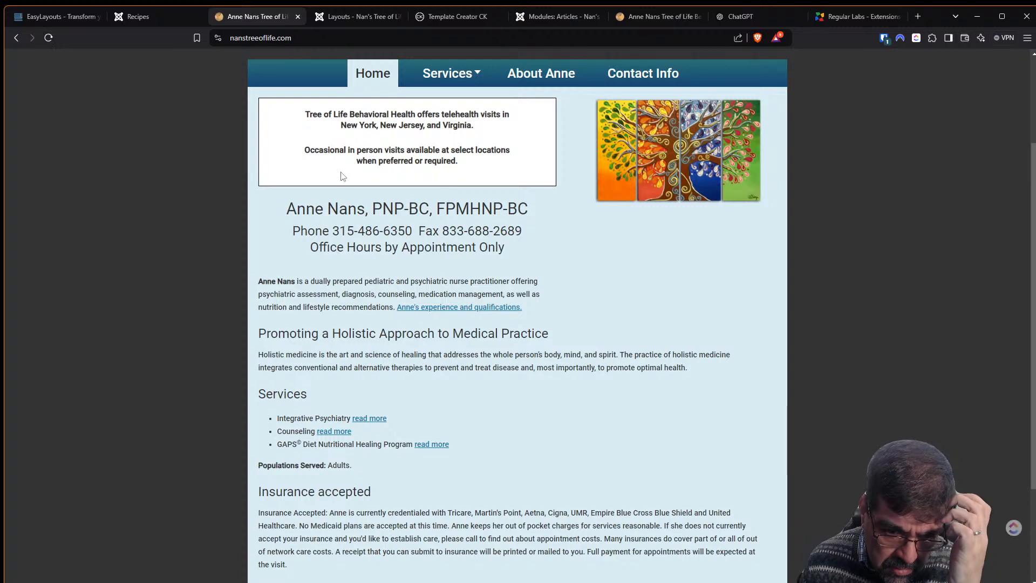
pyautogui.scroll(-3, 324, 167)
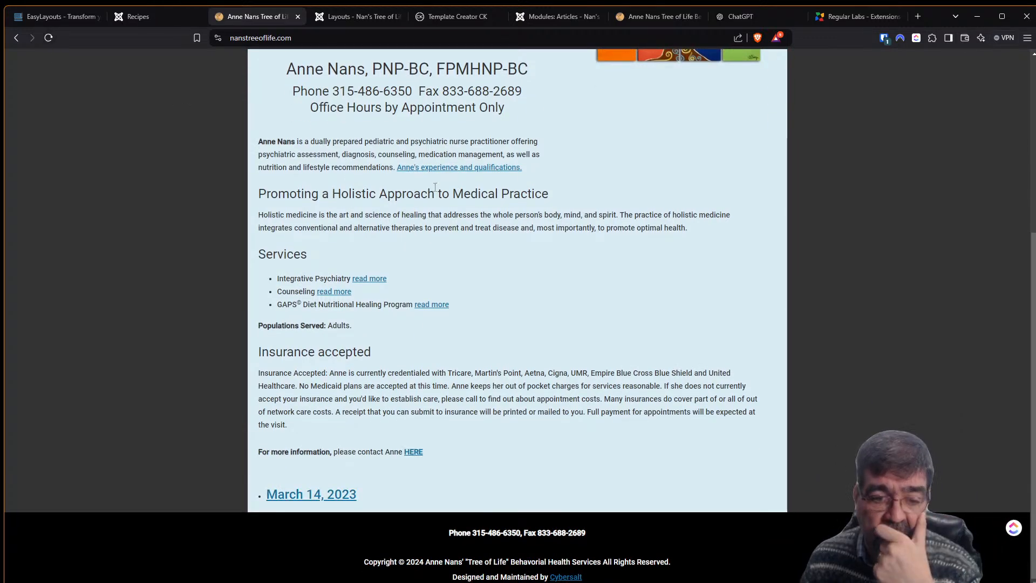
pyautogui.click(47, 40)
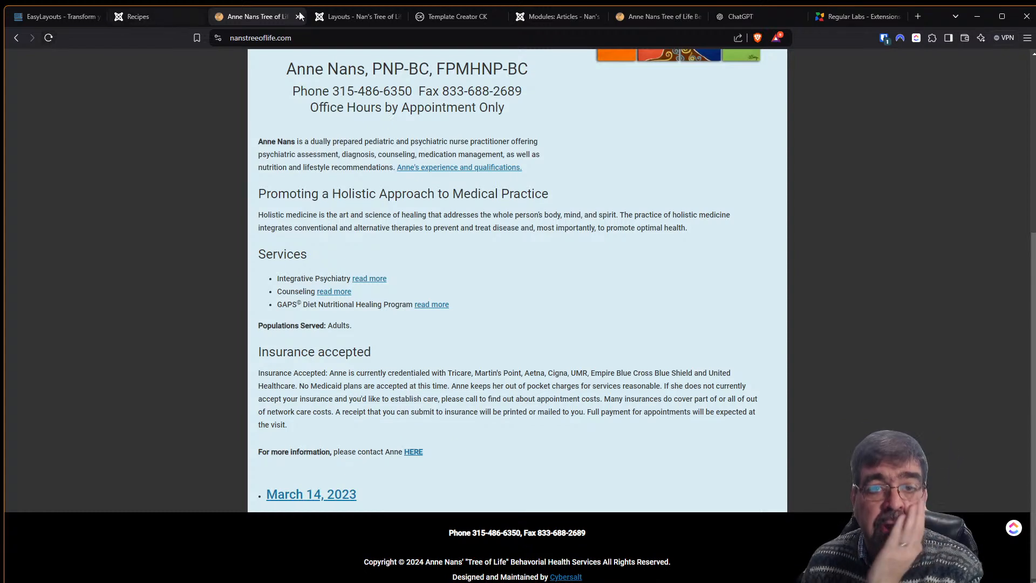
# Set the Testimonials module's caching to No caching and save the module
pyautogui.click(558, 16)
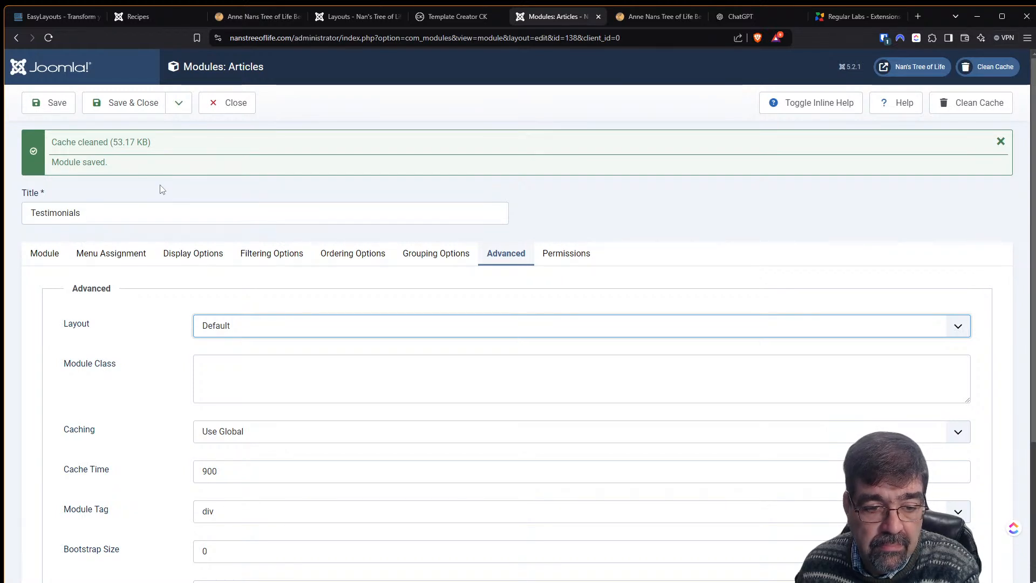
pyautogui.click(220, 431)
pyautogui.click(216, 465)
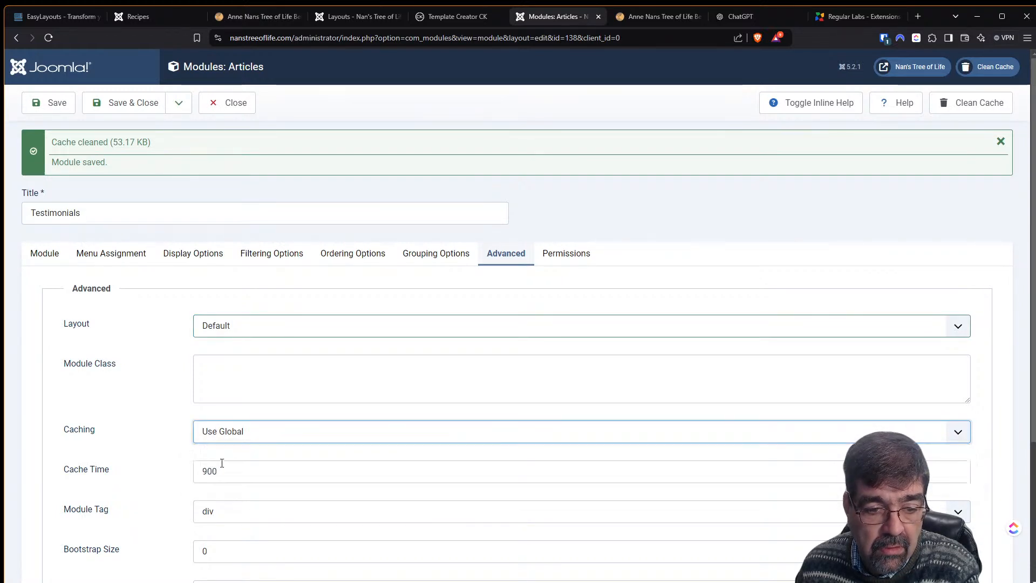
pyautogui.click(44, 102)
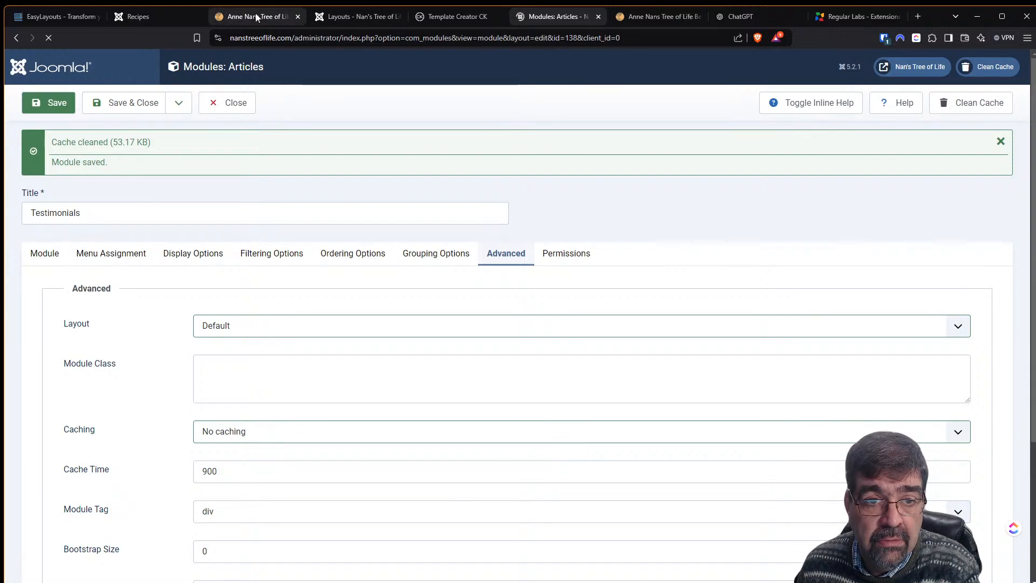
# Reload the public home page several times to test whether the testimonial below the content changes randomly
pyautogui.click(259, 16)
pyautogui.click(48, 38)
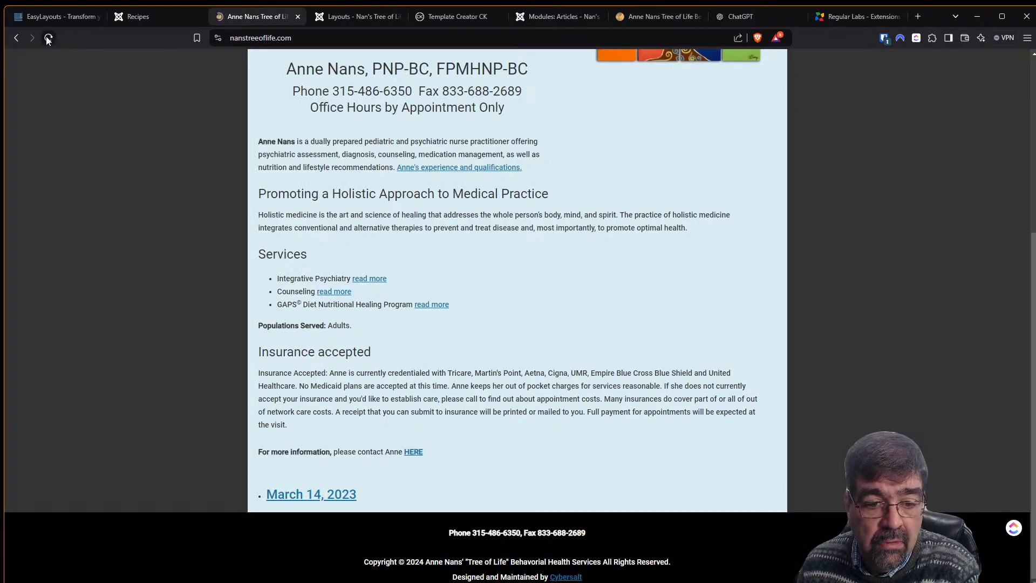
pyautogui.click(48, 39)
pyautogui.click(48, 38)
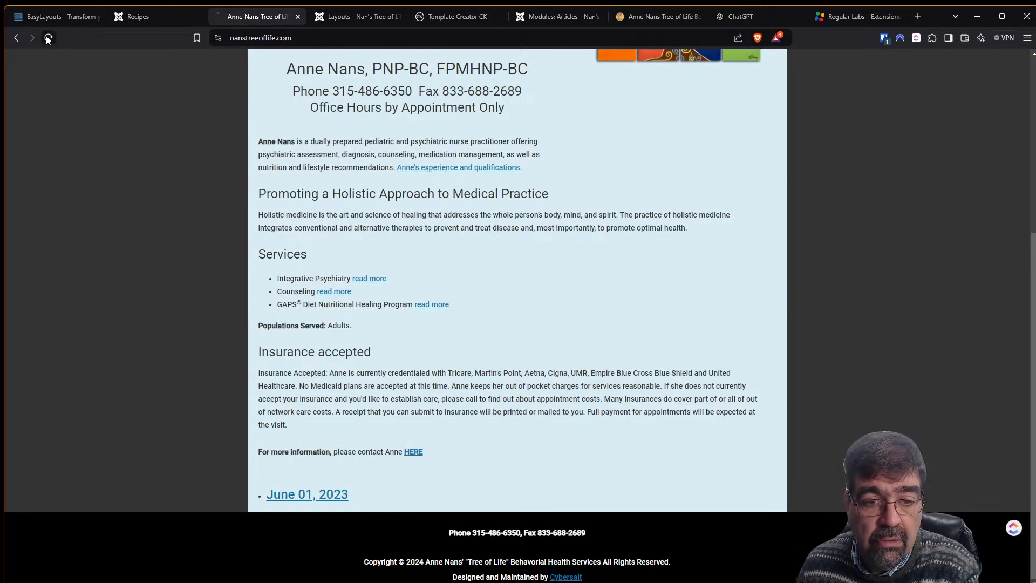
pyautogui.click(48, 38)
pyautogui.click(48, 38)
pyautogui.click(48, 38)
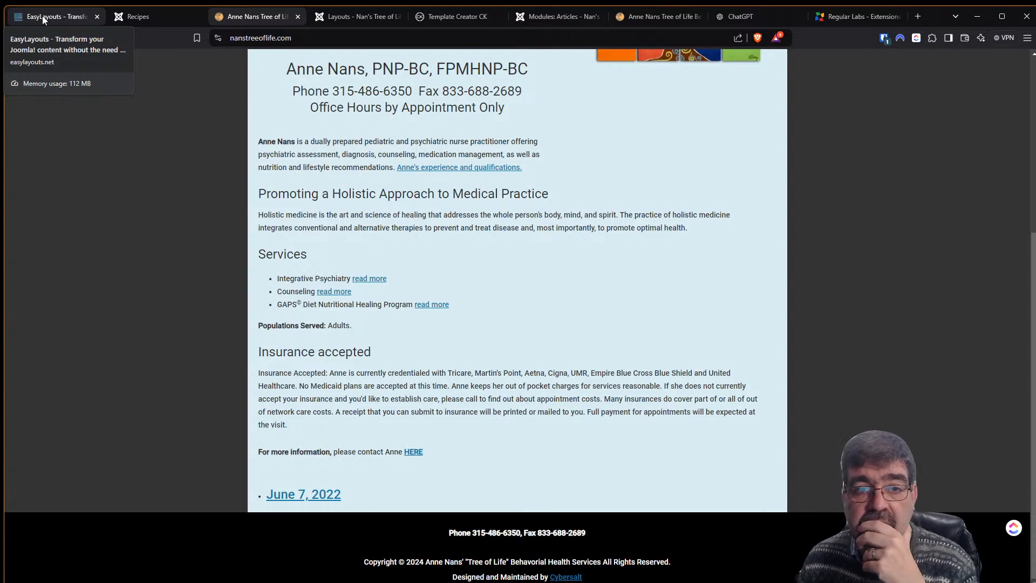
# Open the ABC layout, set Show Advanced Options to Yes, and examine the additional layout options
pyautogui.click(356, 16)
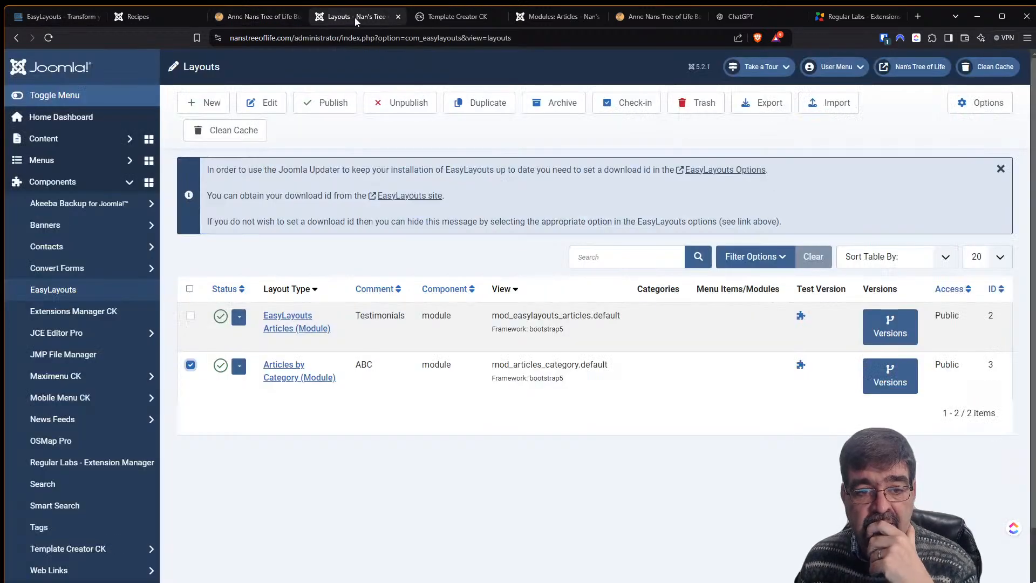
pyautogui.click(287, 370)
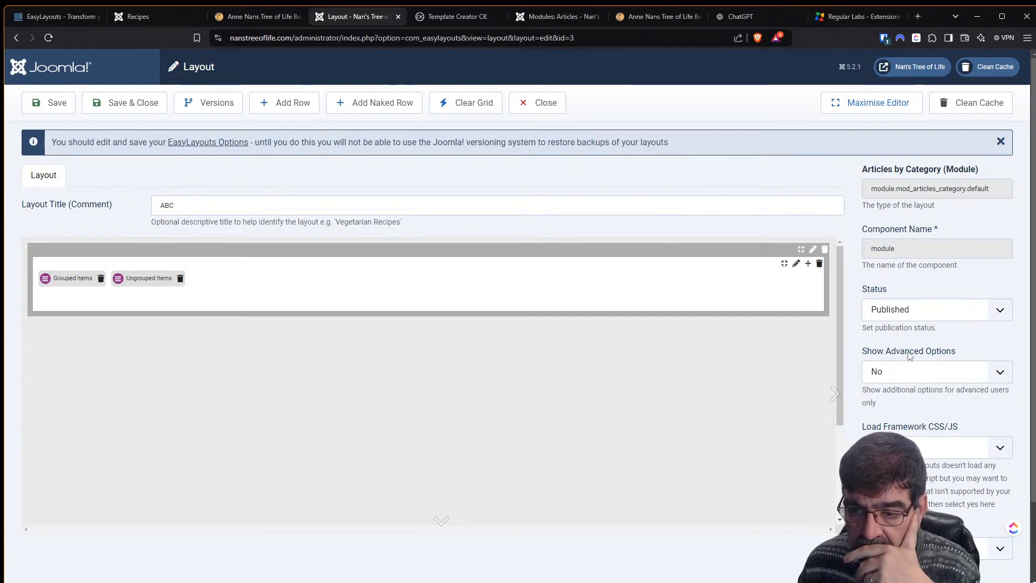
pyautogui.click(908, 371)
pyautogui.click(907, 405)
pyautogui.scroll(-1, 917, 409)
pyautogui.scroll(-3, 917, 409)
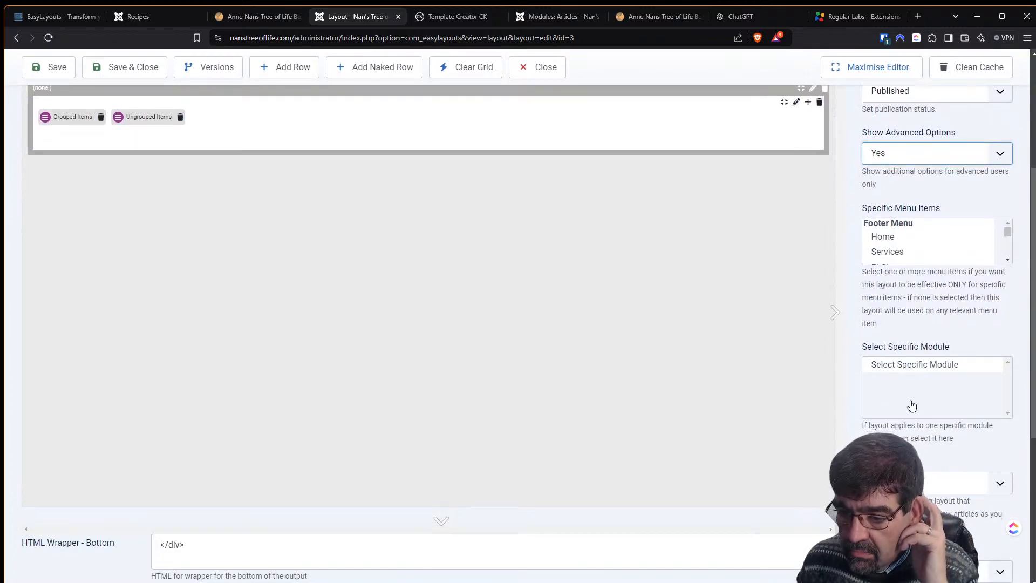
pyautogui.scroll(-4, 912, 405)
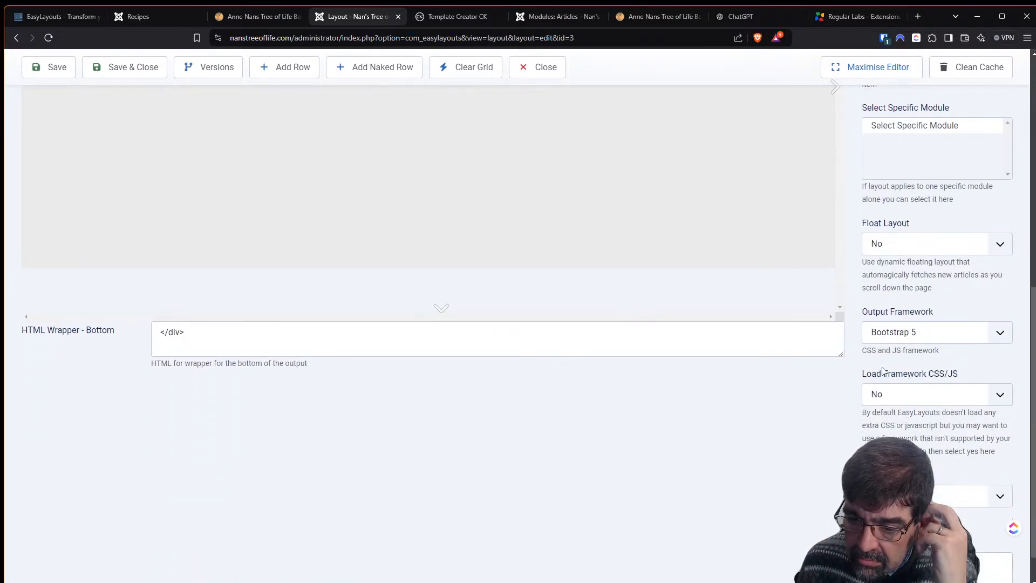
pyautogui.scroll(6, 882, 368)
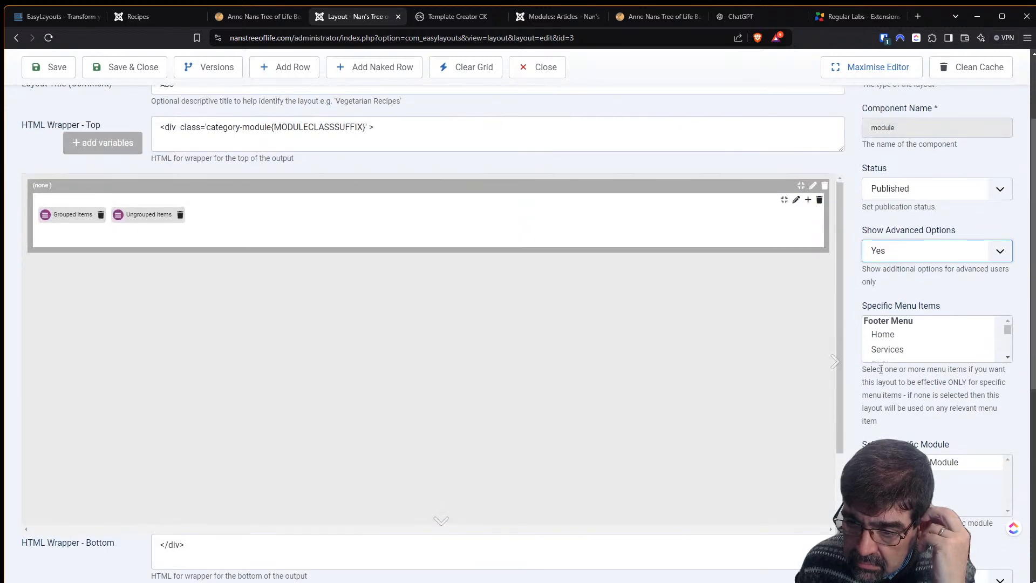
pyautogui.scroll(3, 880, 369)
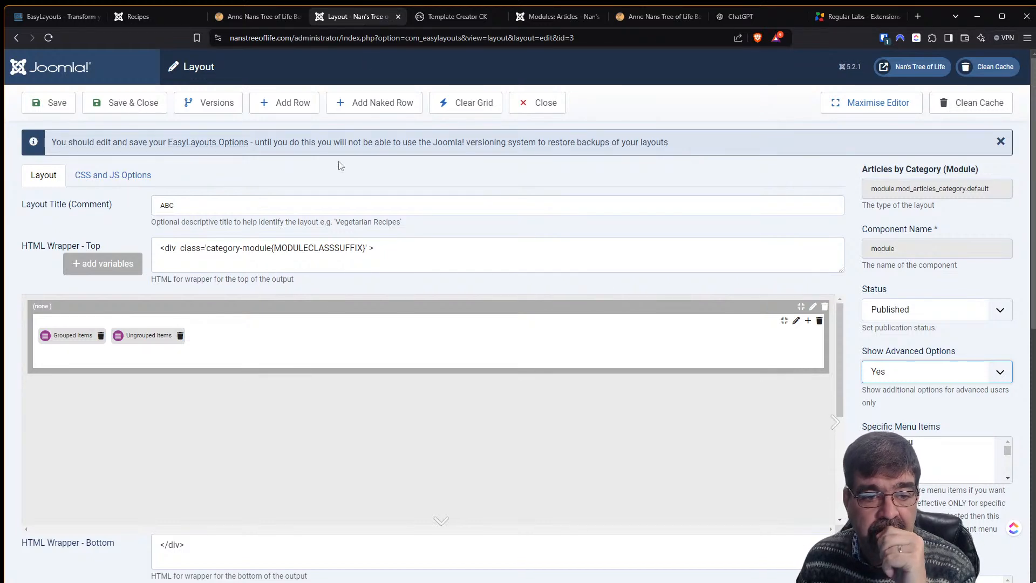
# Try adding the Category Id variable to the ABC layout's top HTML wrapper, and close the layout without saving
pyautogui.click(133, 273)
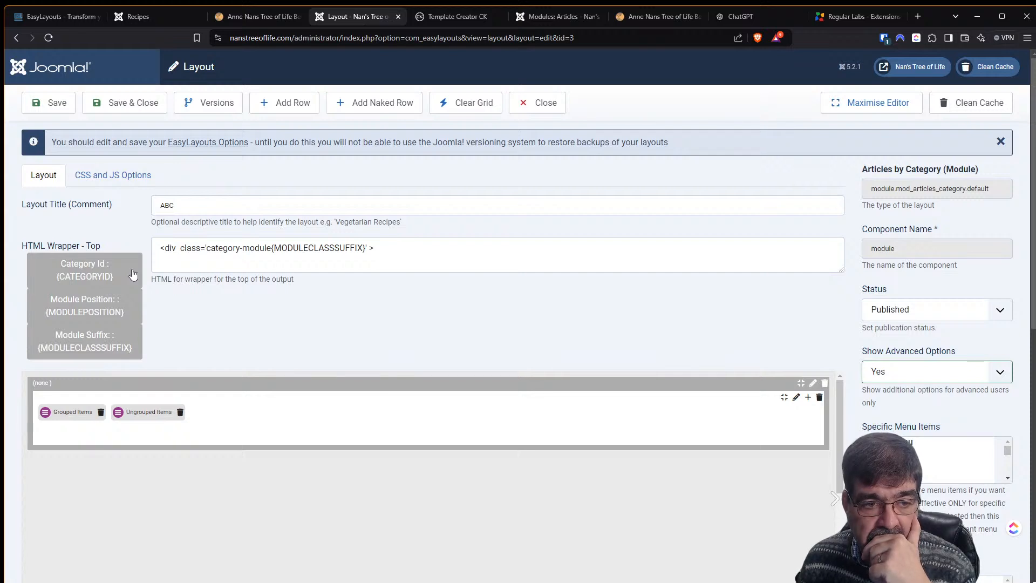
pyautogui.click(111, 272)
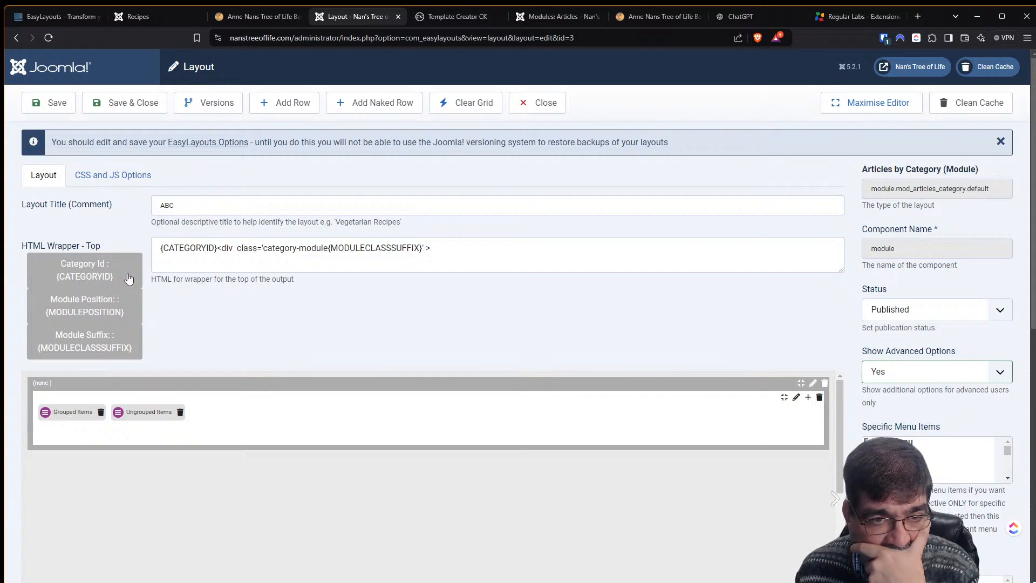
pyautogui.click(547, 108)
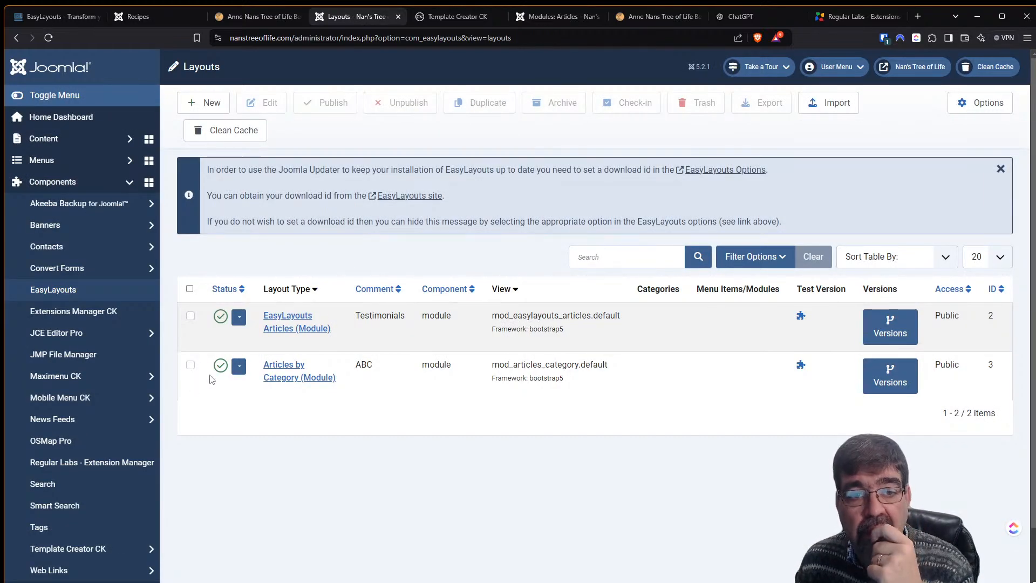
# Check the testimonial on the public home page, and close the Testimonials module to return to the site modules list
pyautogui.click(265, 24)
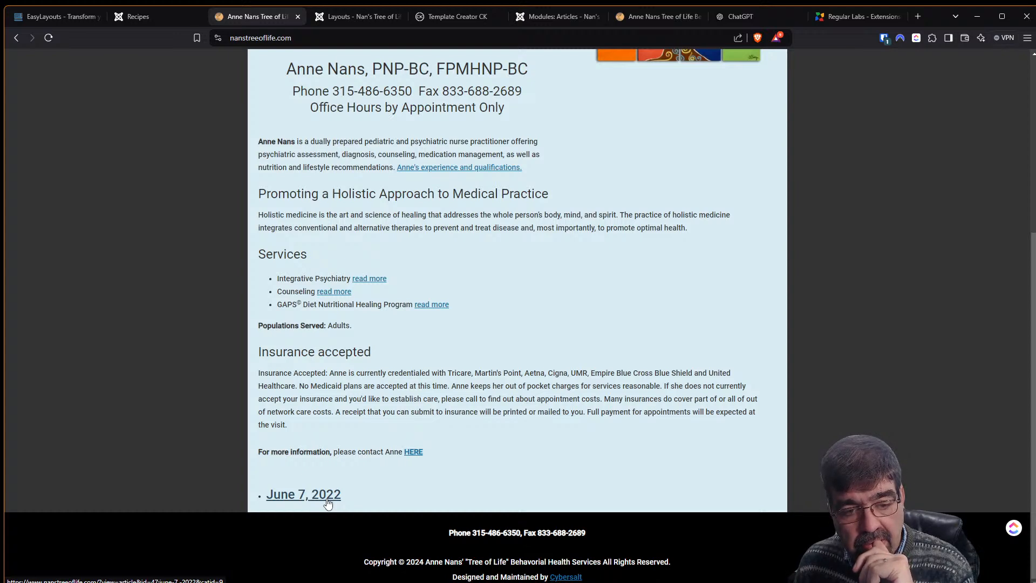
pyautogui.click(352, 18)
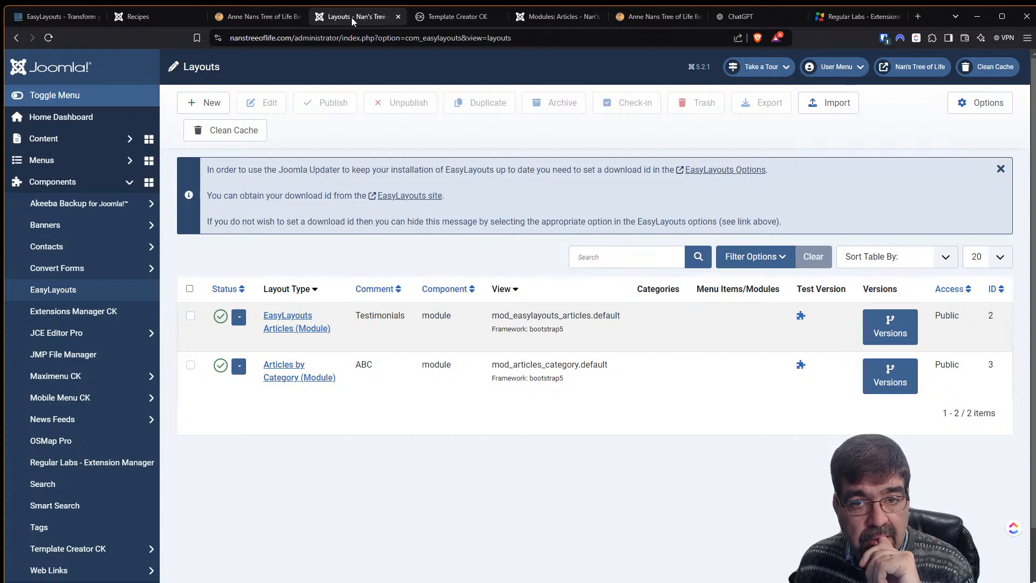
pyautogui.click(553, 17)
pyautogui.click(233, 102)
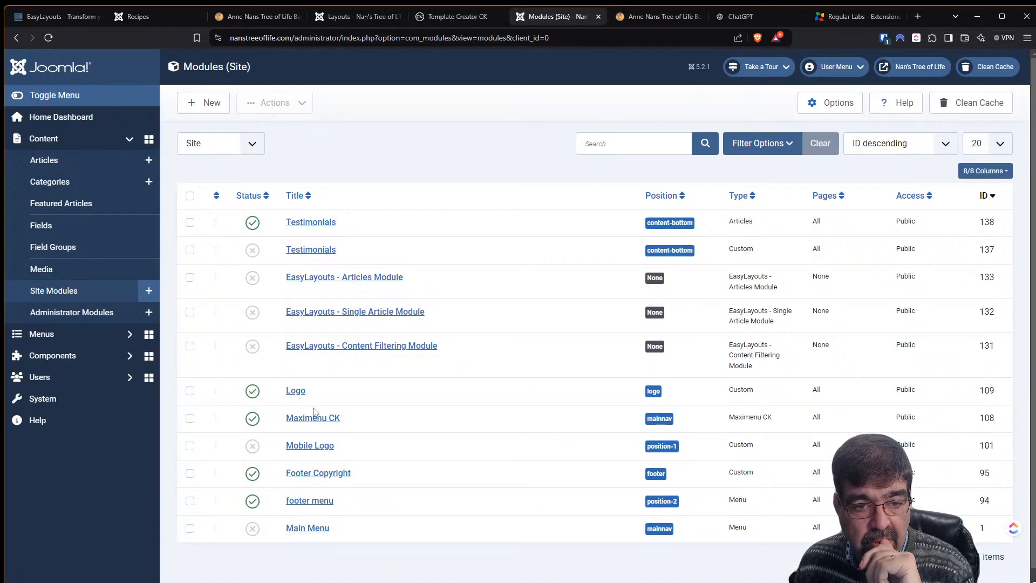
# Open the unpublished Custom-type Testimonials module and place the cursor in the empty paragraph below the articles tag
pyautogui.click(300, 249)
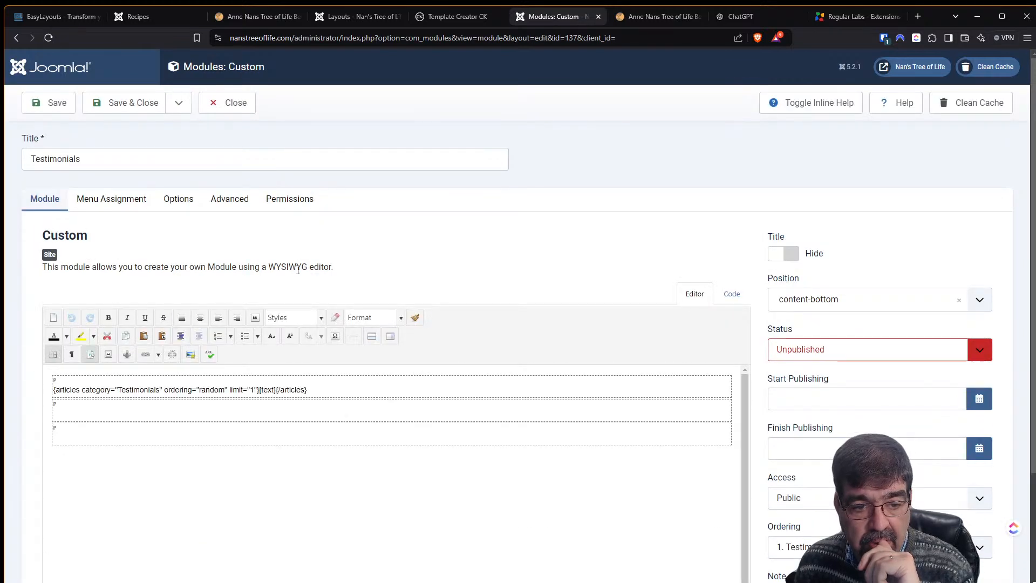
pyautogui.click(310, 411)
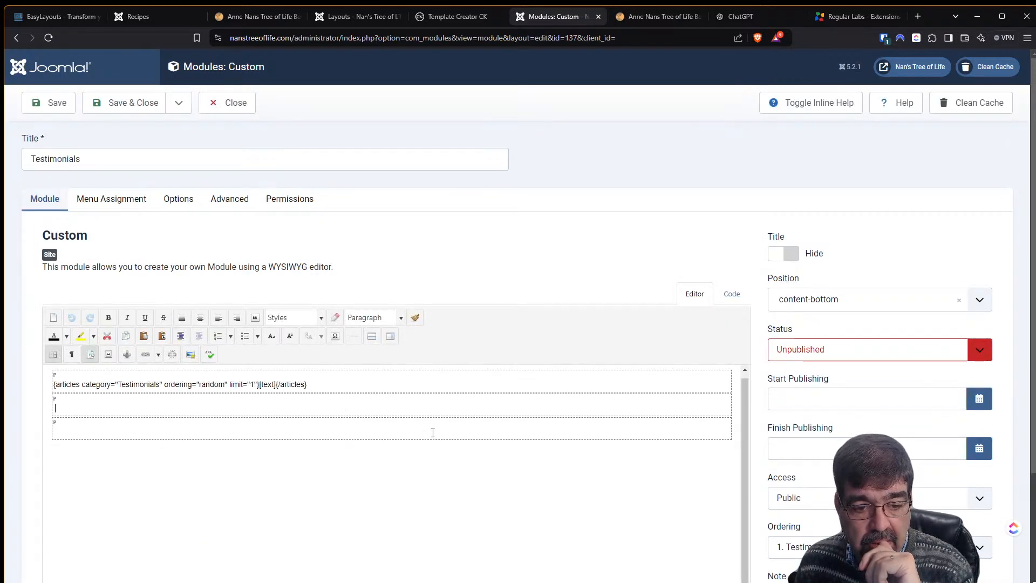
pyautogui.scroll(-3, 430, 432)
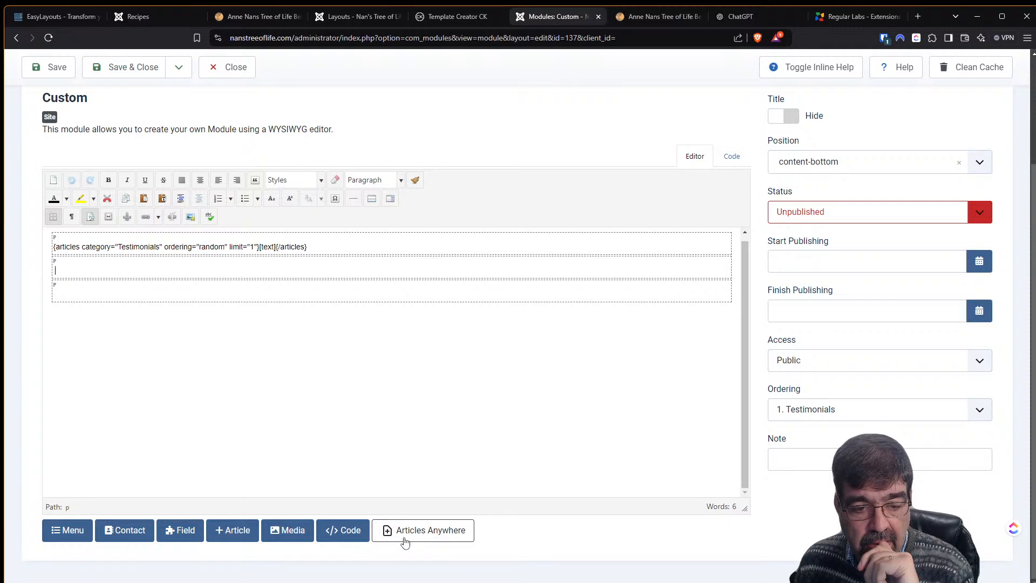
# Examine the Articles Anywhere data tags, other settings and filters, including the Output when Empty explanation, without inserting anything
pyautogui.click(405, 540)
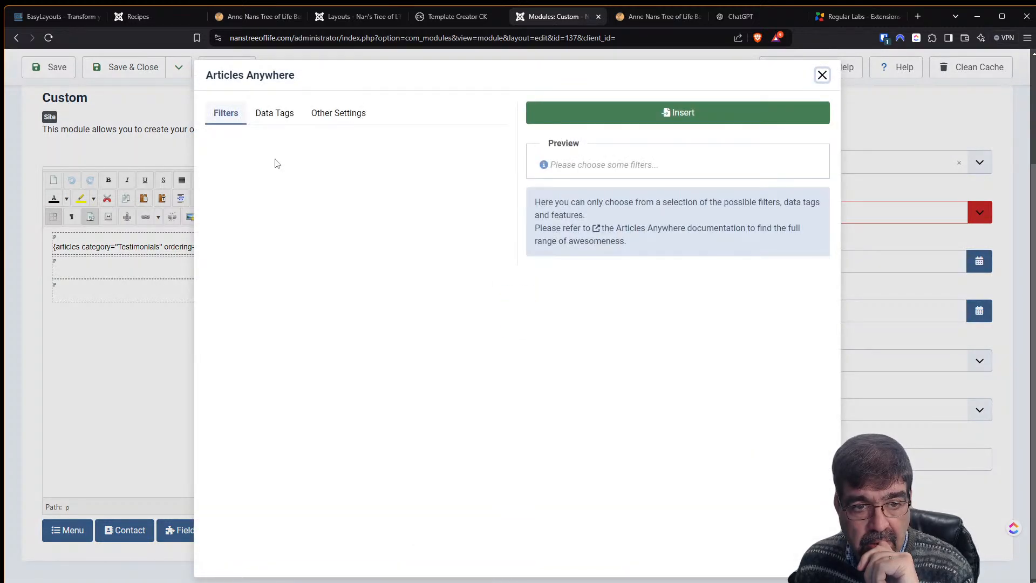
pyautogui.click(261, 124)
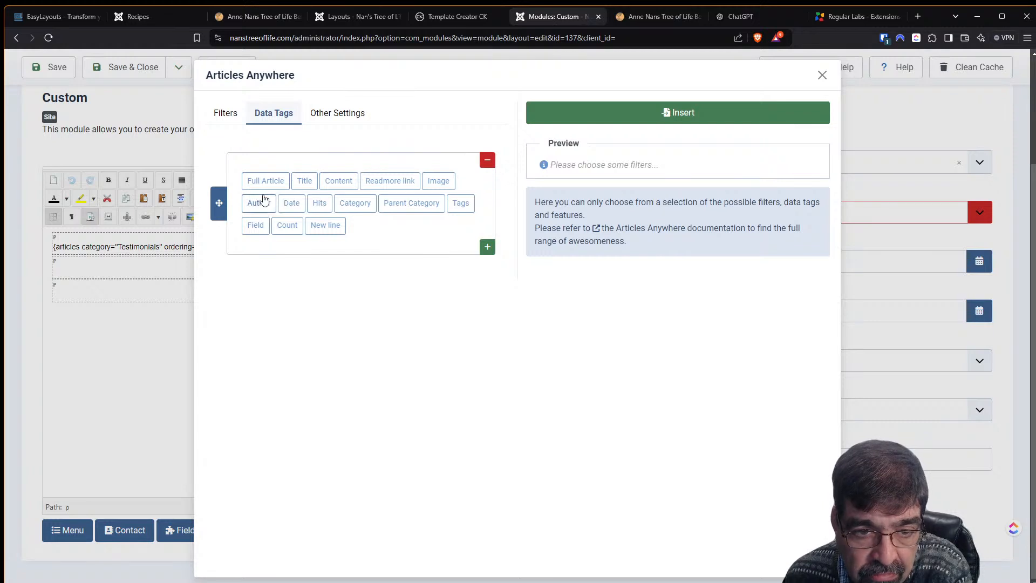
pyautogui.click(344, 116)
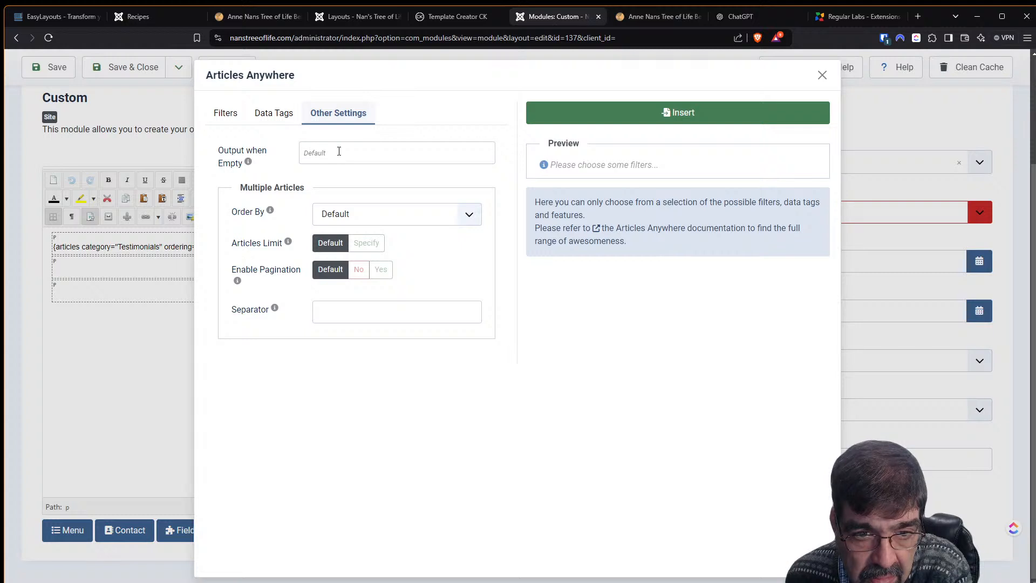
pyautogui.moveTo(248, 163)
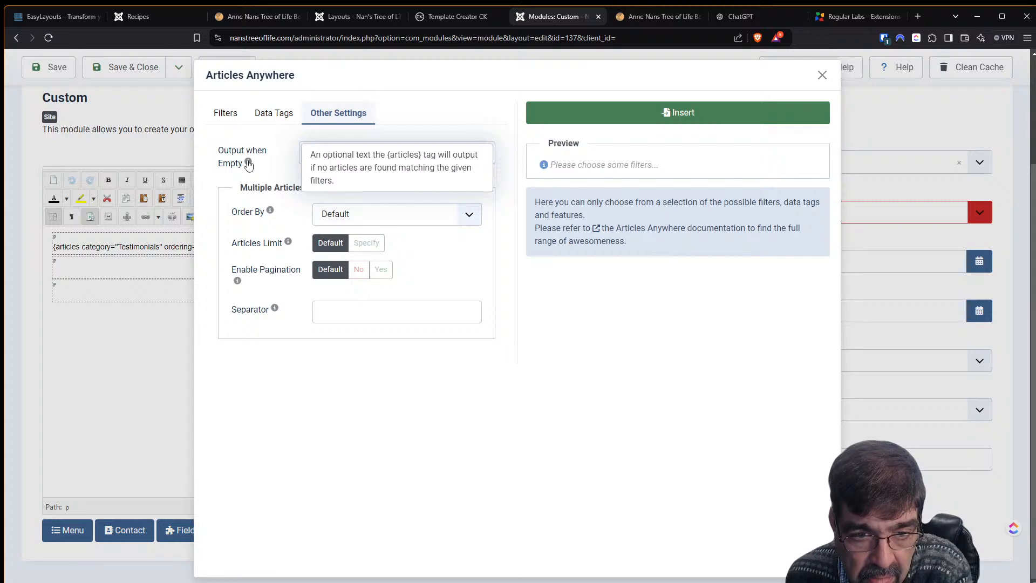
pyautogui.click(264, 123)
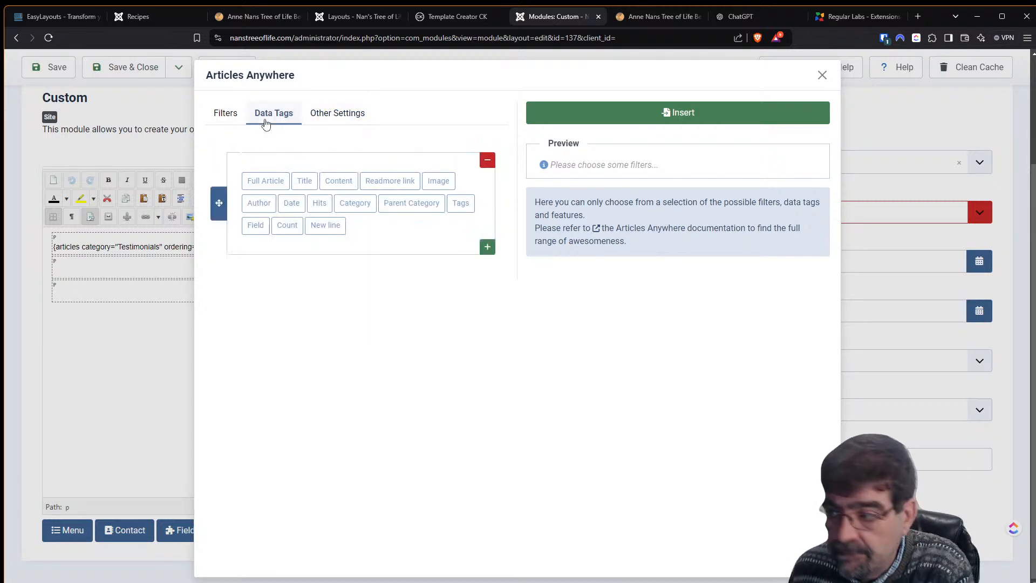
pyautogui.click(238, 124)
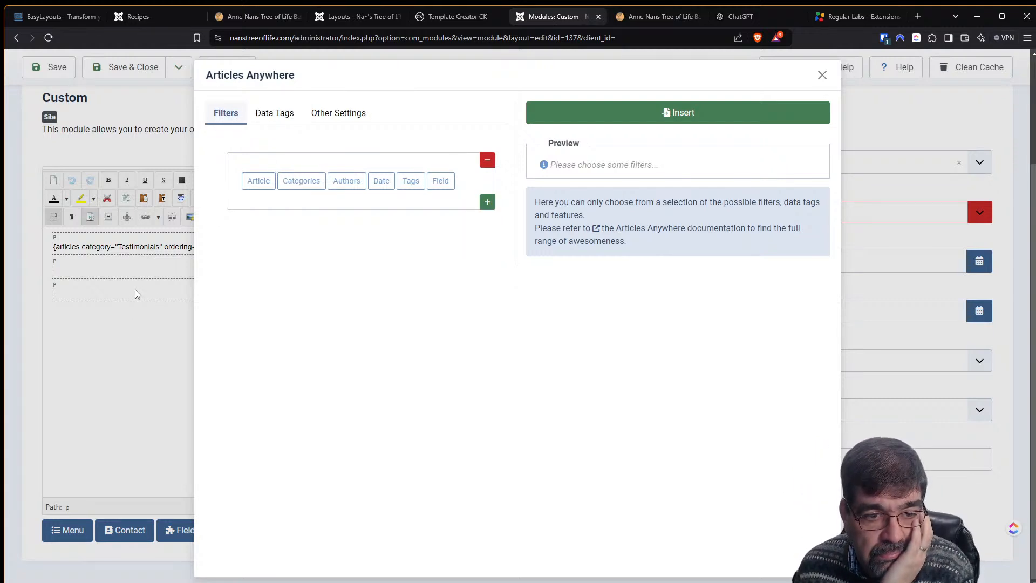
pyautogui.click(822, 75)
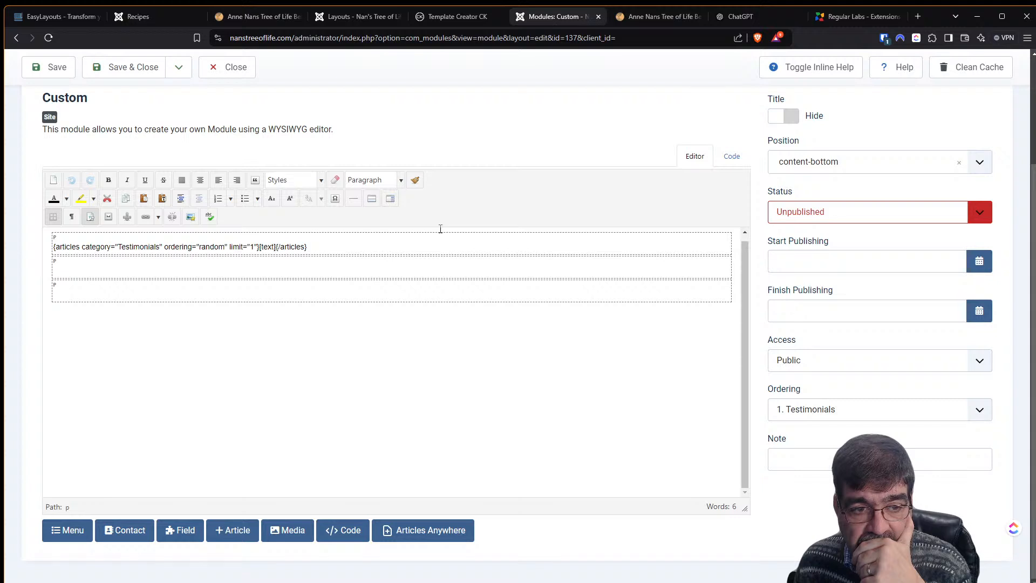
pyautogui.scroll(3, 424, 181)
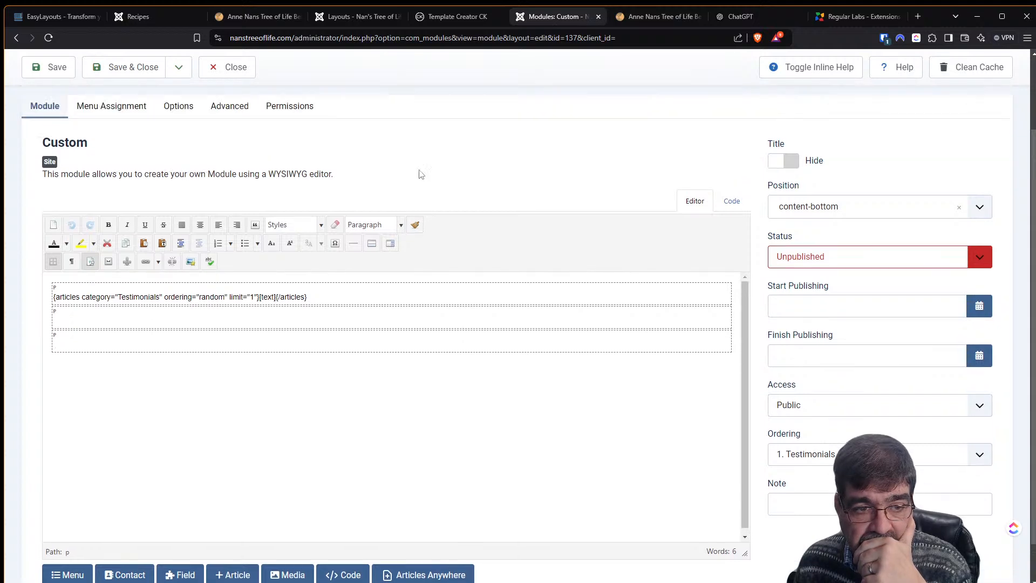
pyautogui.scroll(-3, 420, 178)
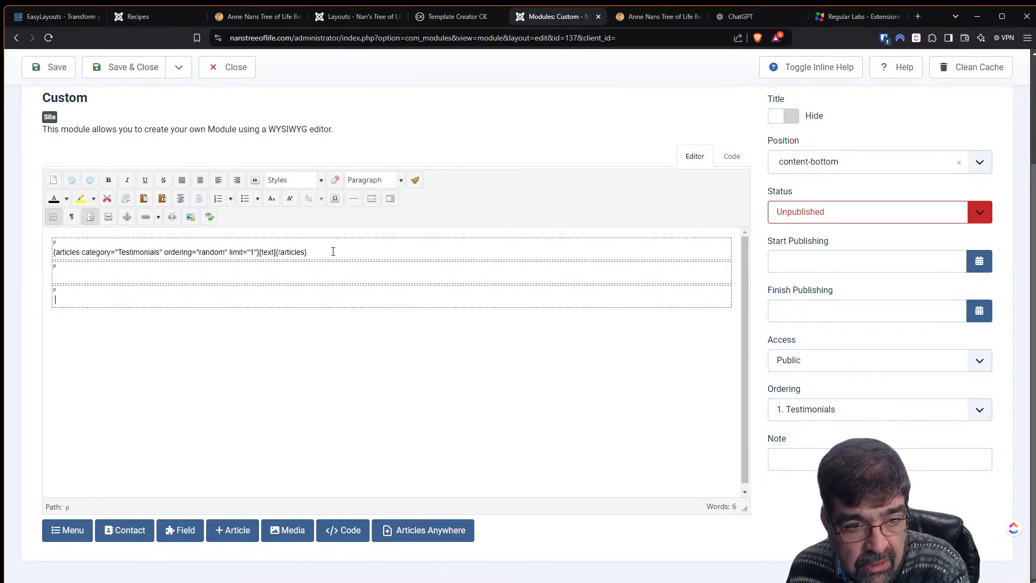
pyautogui.scroll(3, 341, 255)
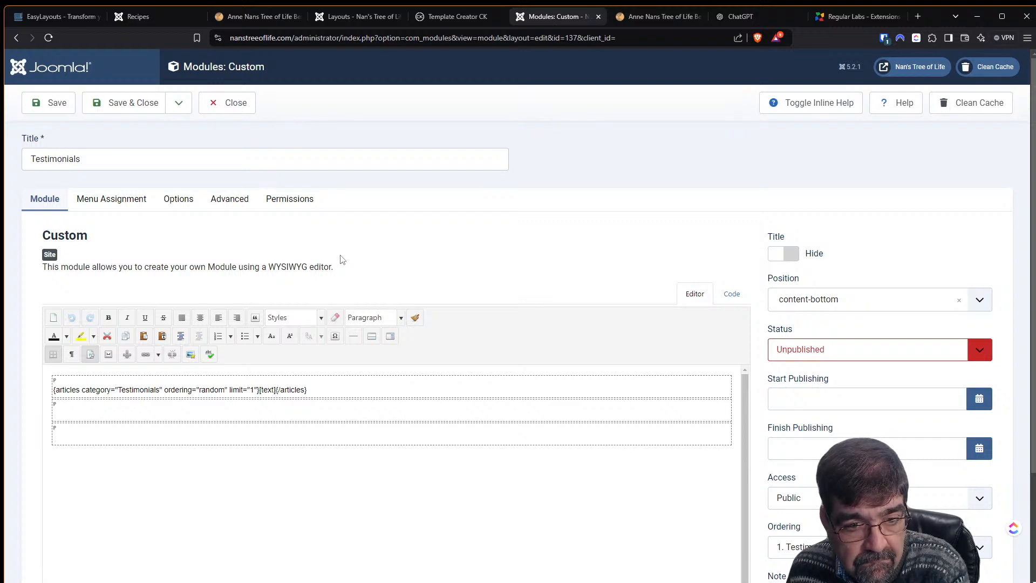
pyautogui.scroll(-3, 341, 259)
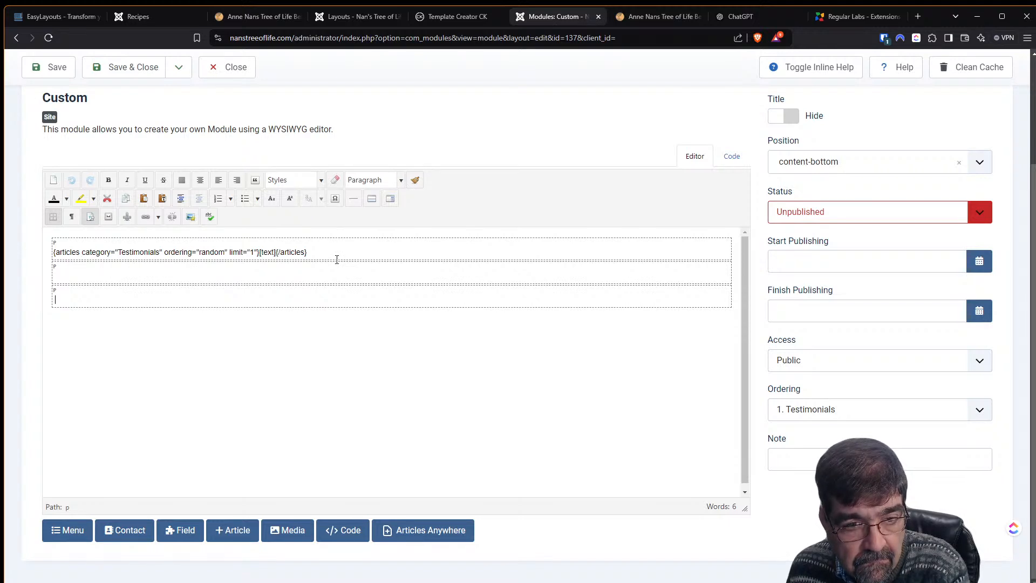
pyautogui.scroll(3, 337, 260)
pyautogui.scroll(-3, 356, 377)
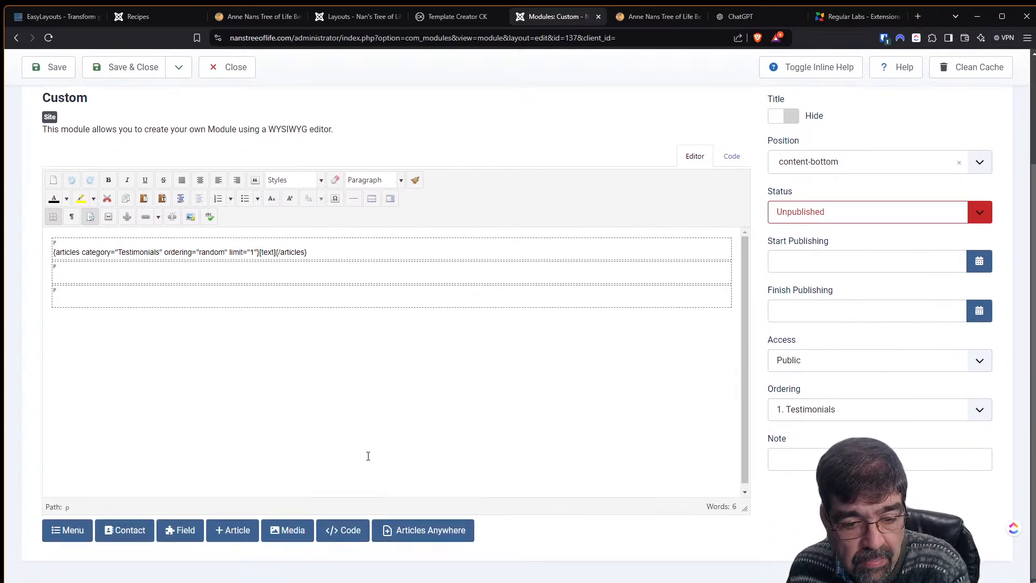
# Try inserting an Articles Anywhere tag with the Testimony [textarea] and Source [text] fields as its data tags
pyautogui.click(392, 529)
pyautogui.click(271, 123)
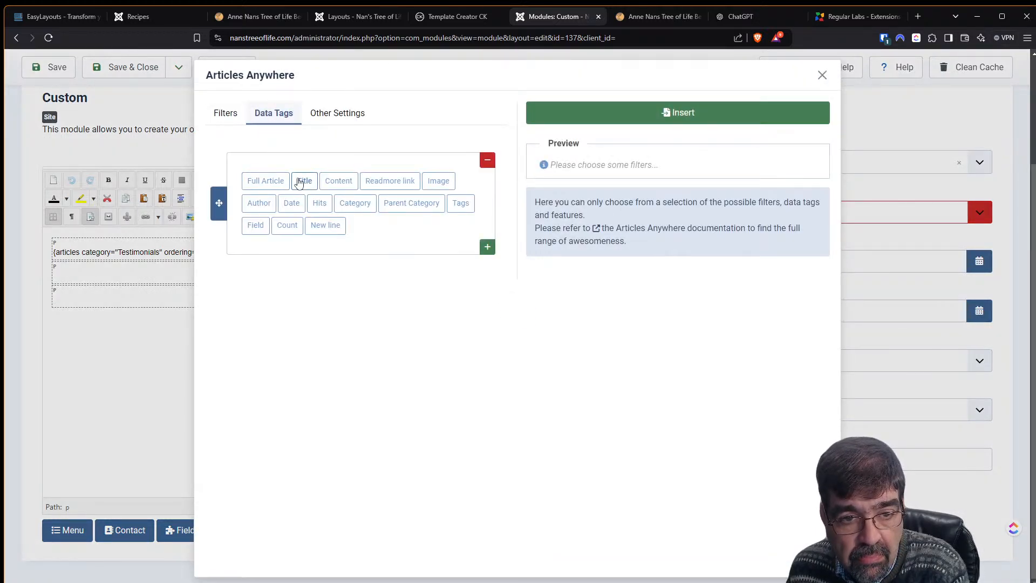
pyautogui.click(256, 225)
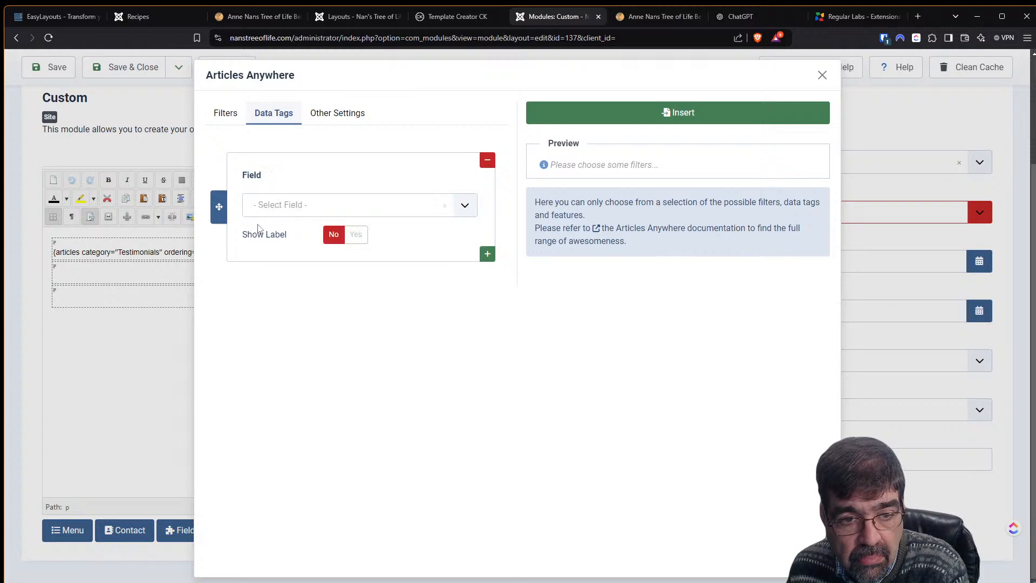
pyautogui.click(280, 208)
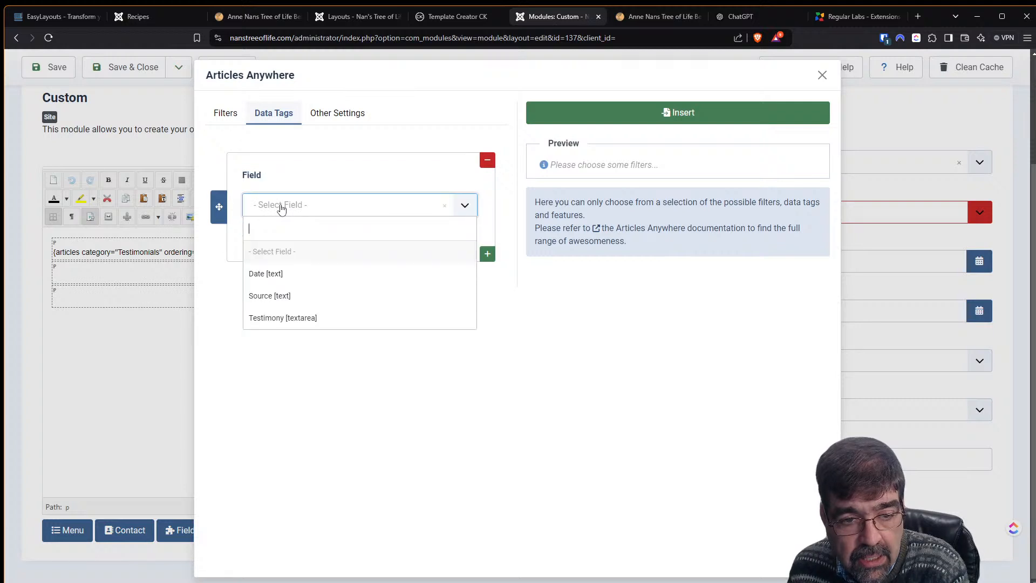
pyautogui.click(300, 318)
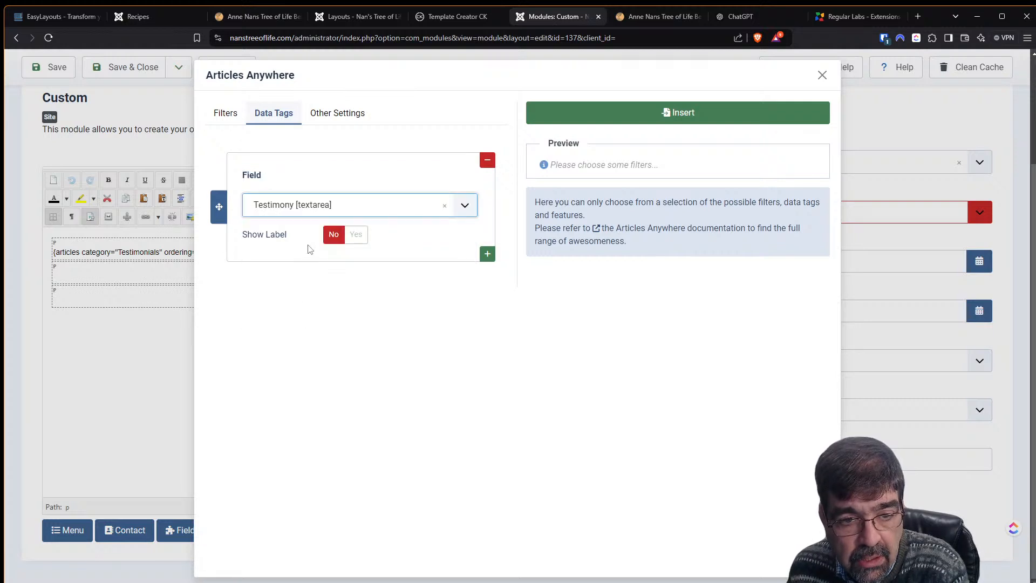
pyautogui.click(486, 254)
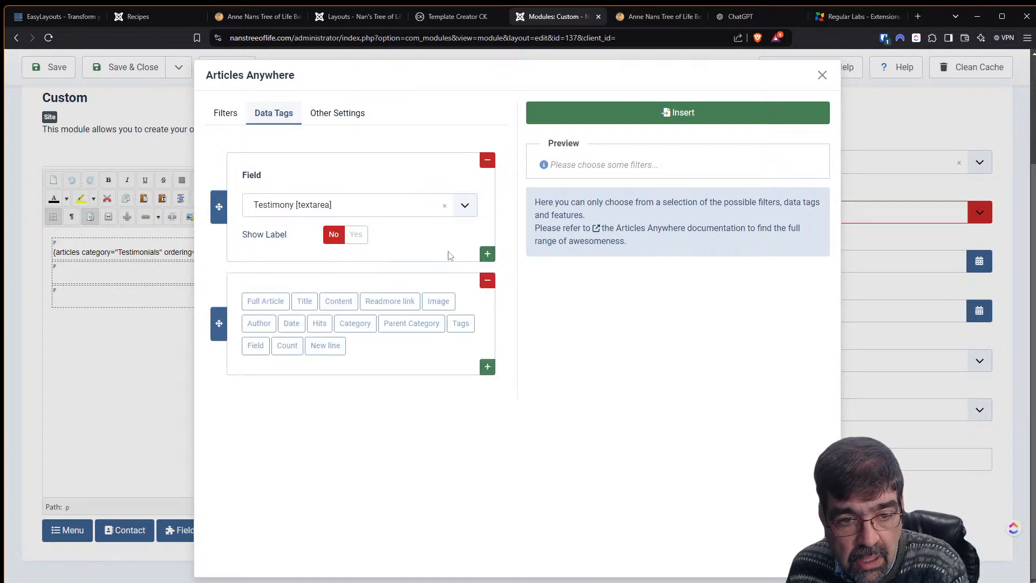
pyautogui.click(261, 348)
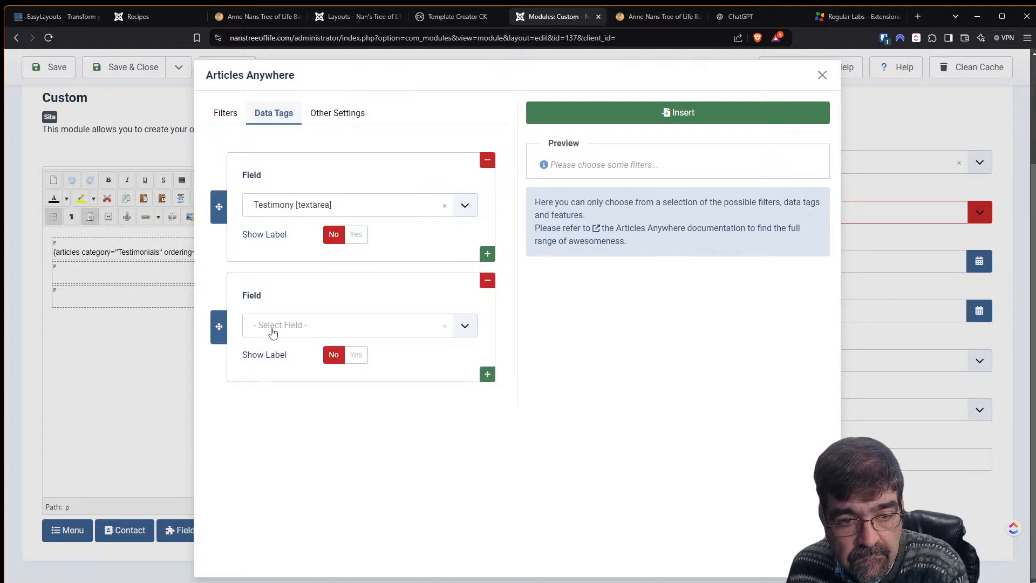
pyautogui.click(272, 332)
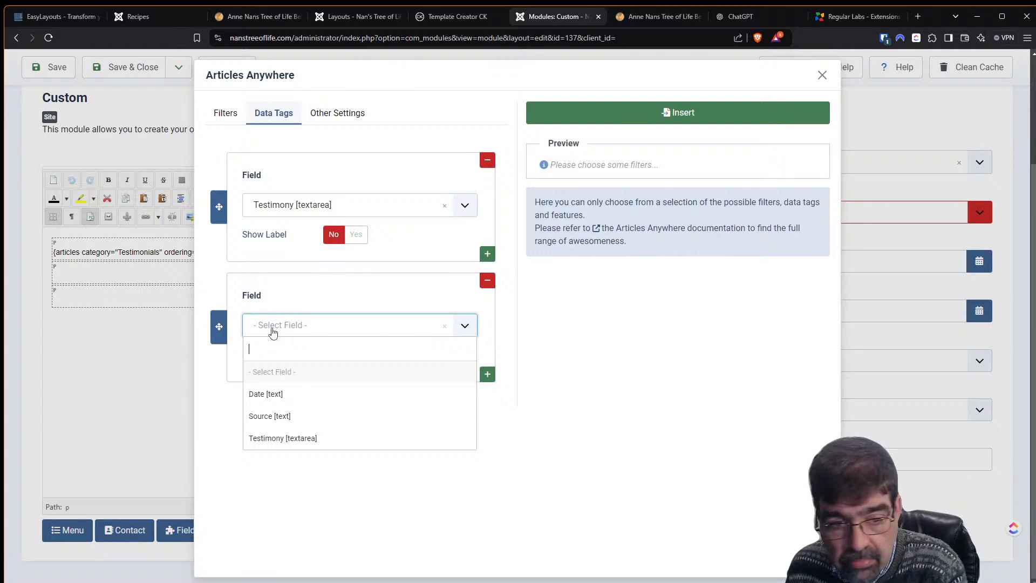
pyautogui.click(279, 415)
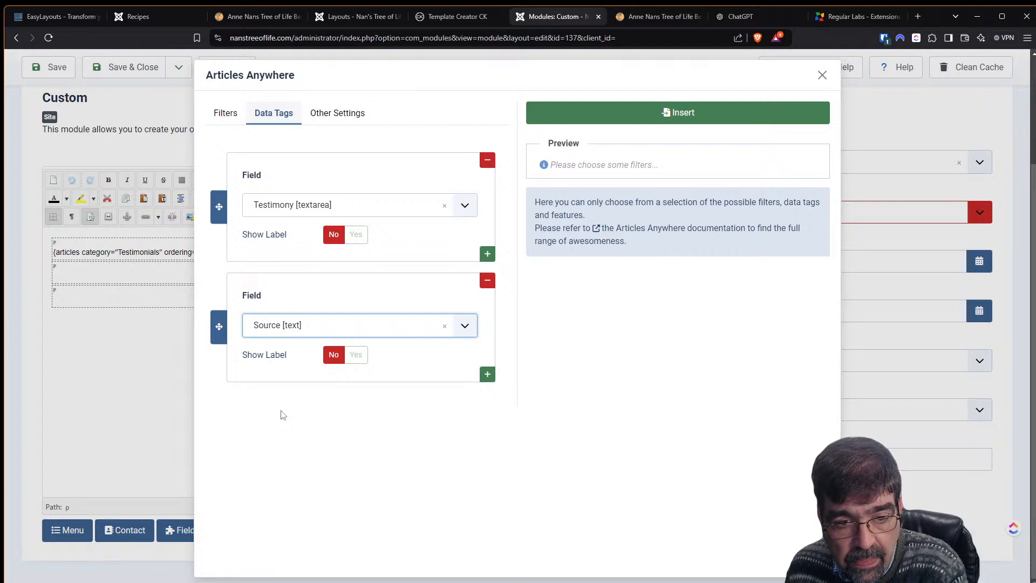
pyautogui.click(638, 122)
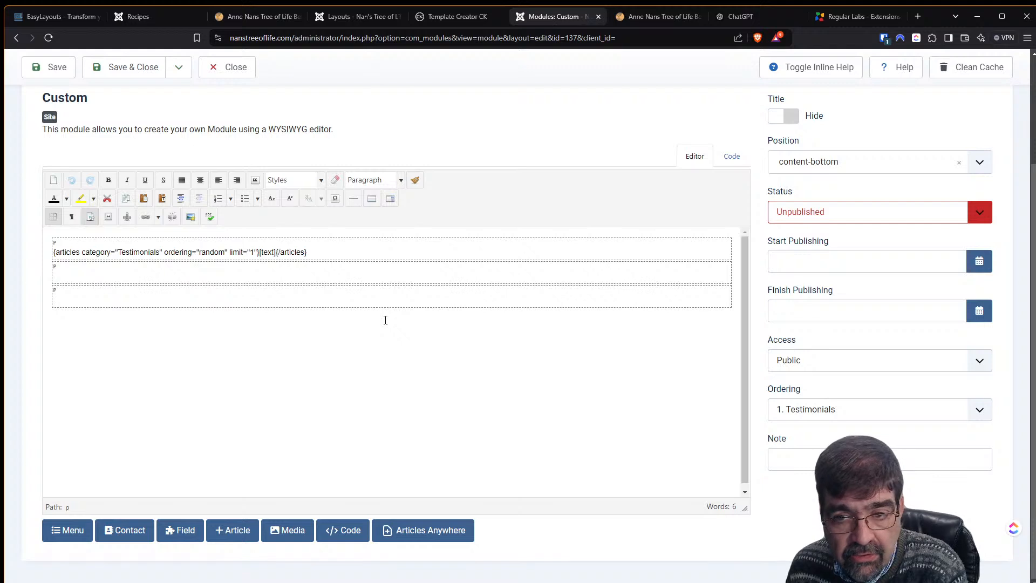
# Check the module content's code view, return to the visual editor, and reopen and dismiss Articles Anywhere
pyautogui.click(726, 160)
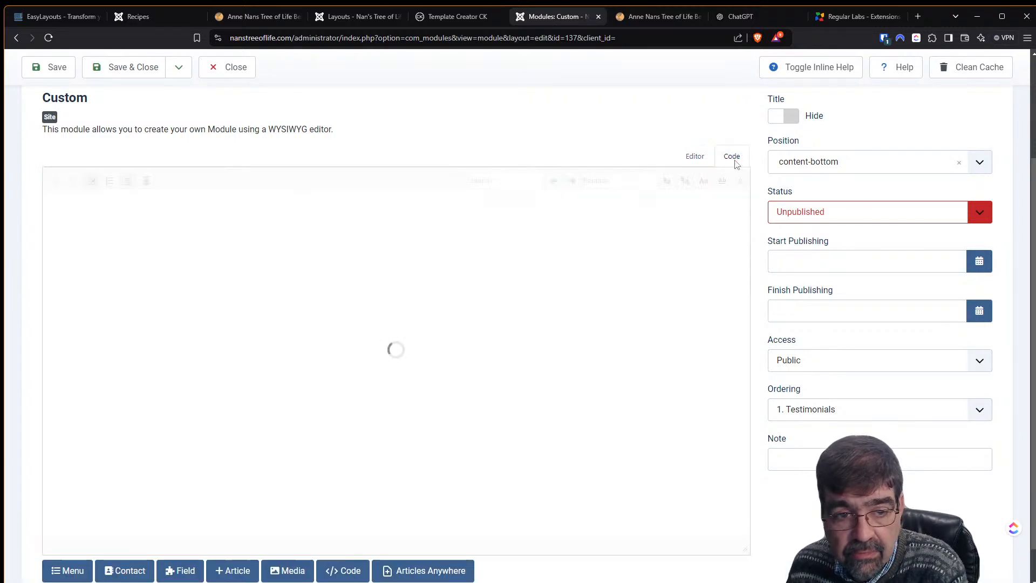
pyautogui.click(696, 163)
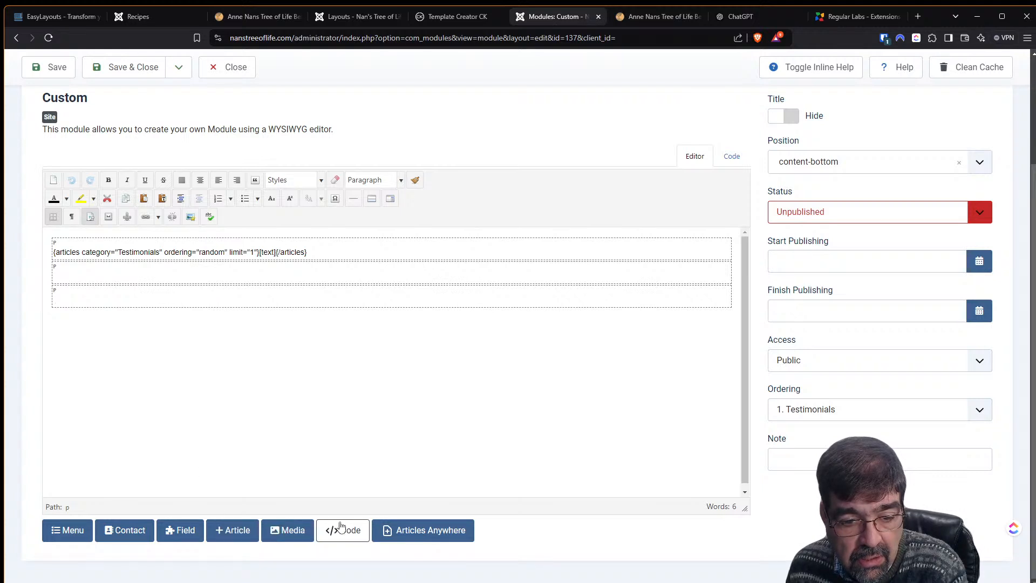
pyautogui.click(406, 531)
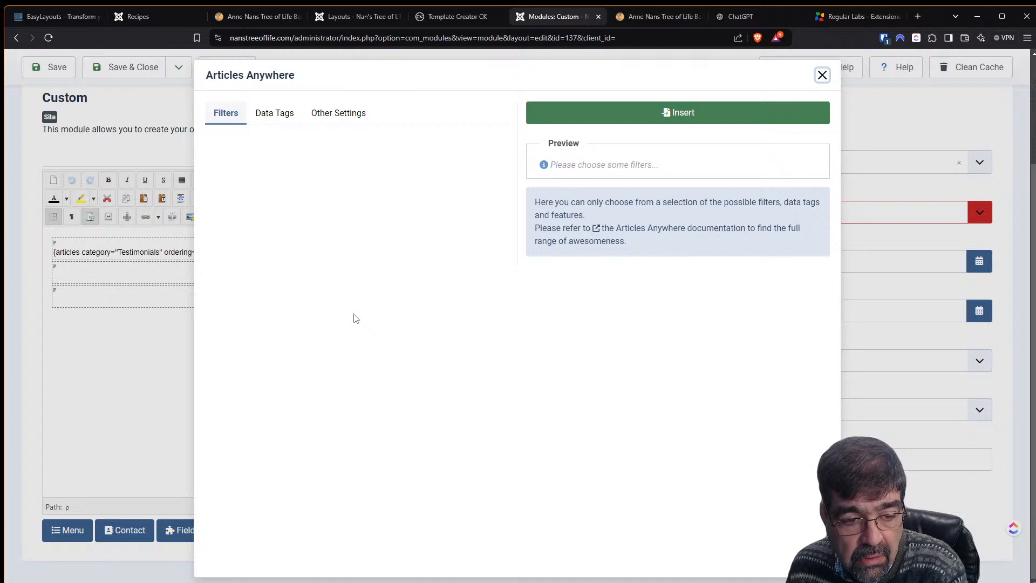
pyautogui.click(820, 79)
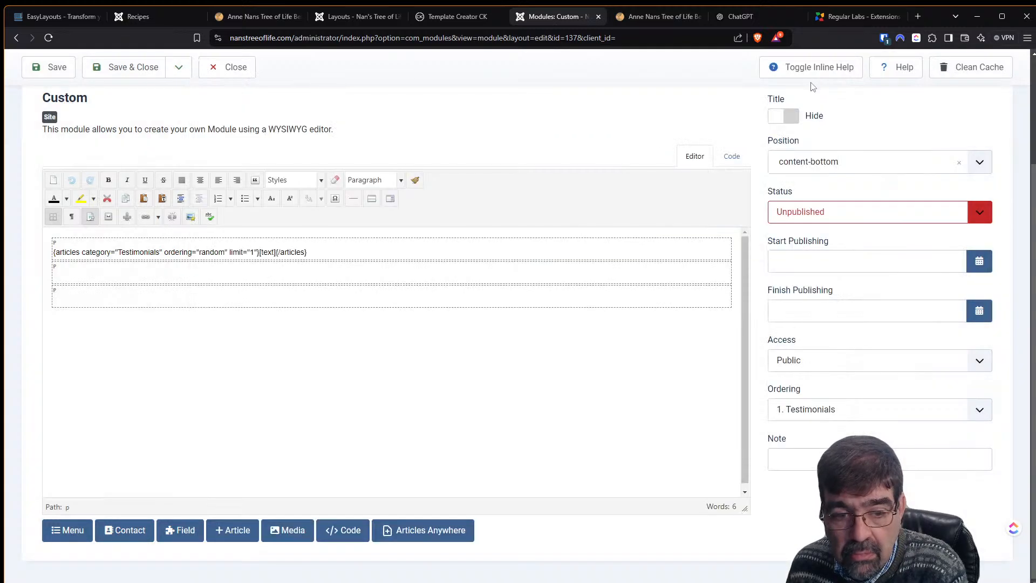
# Look through the insertable articles in the Testimonials category, and close the article list without choosing one
pyautogui.click(227, 530)
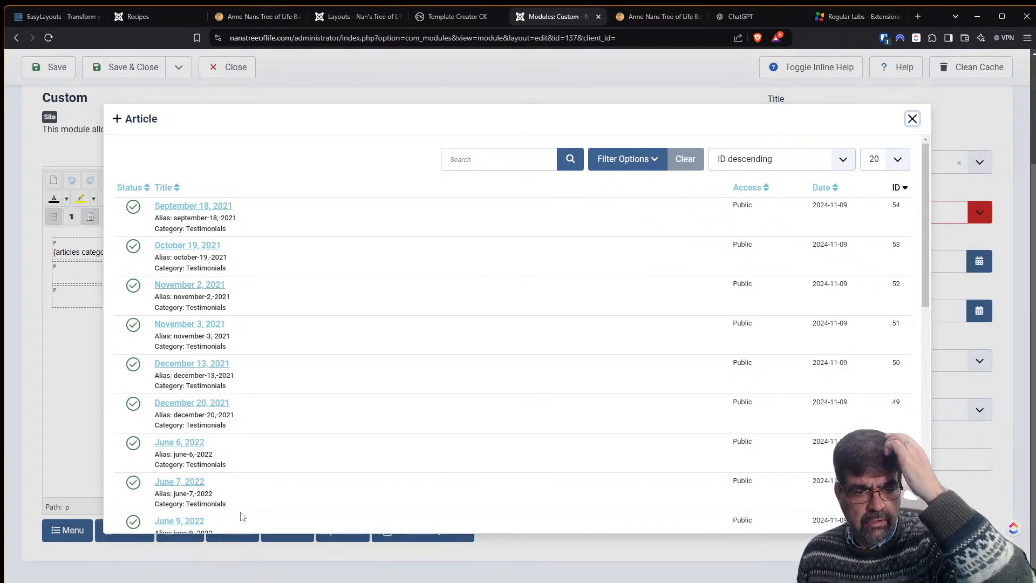
pyautogui.scroll(-2, 322, 430)
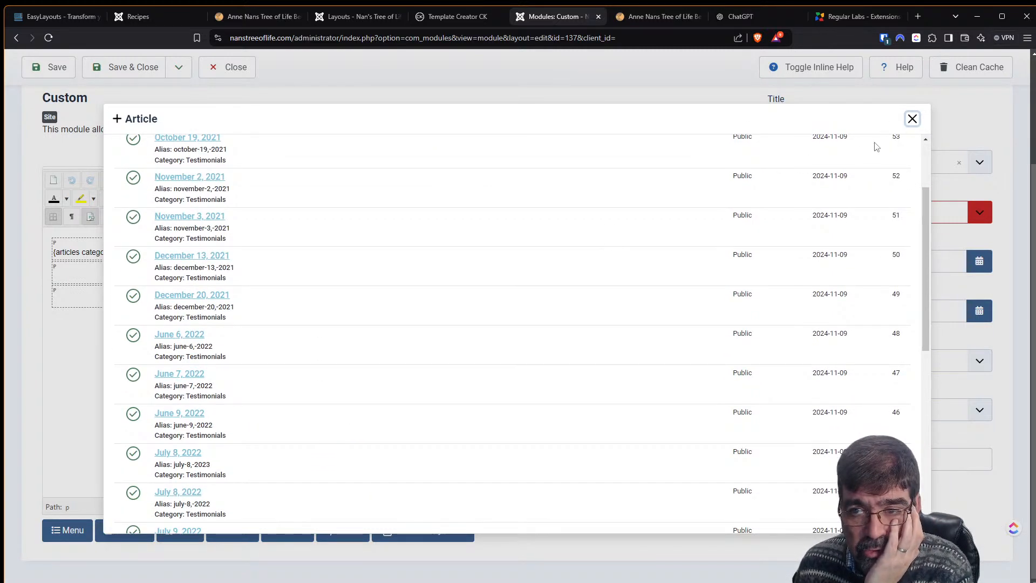
pyautogui.click(911, 120)
pyautogui.scroll(1, 320, 356)
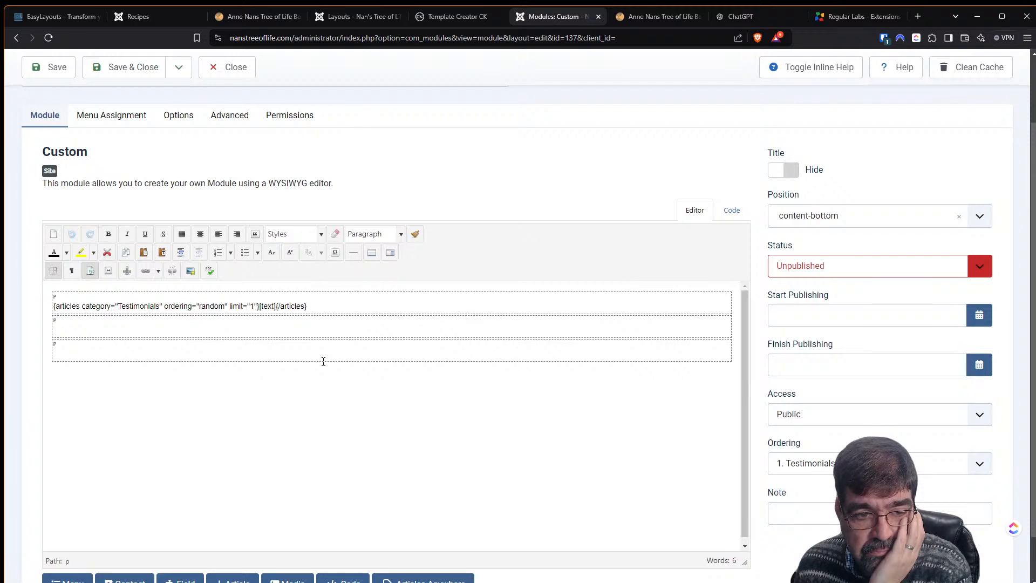
pyautogui.scroll(-1, 323, 362)
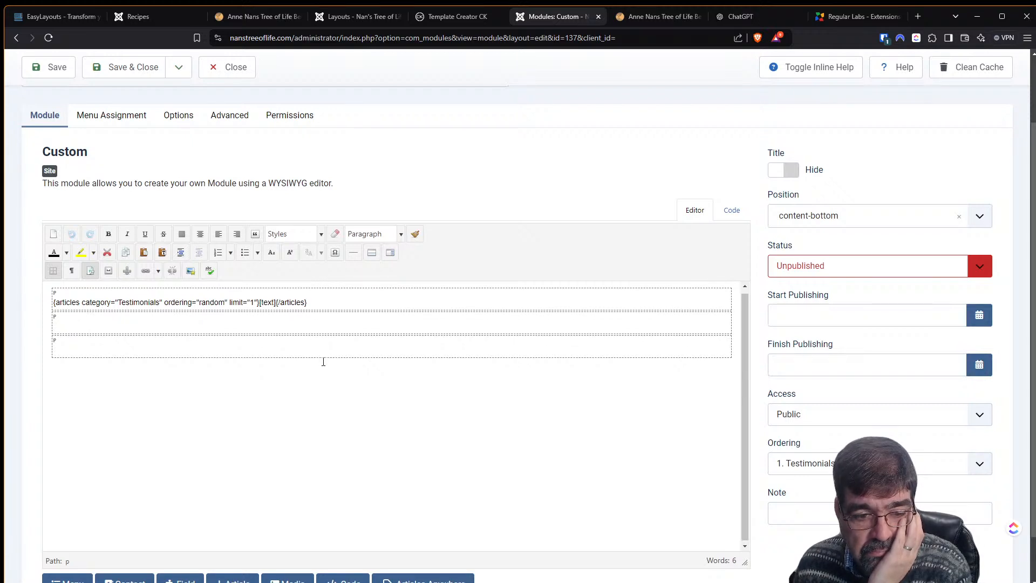
pyautogui.scroll(-1, 323, 362)
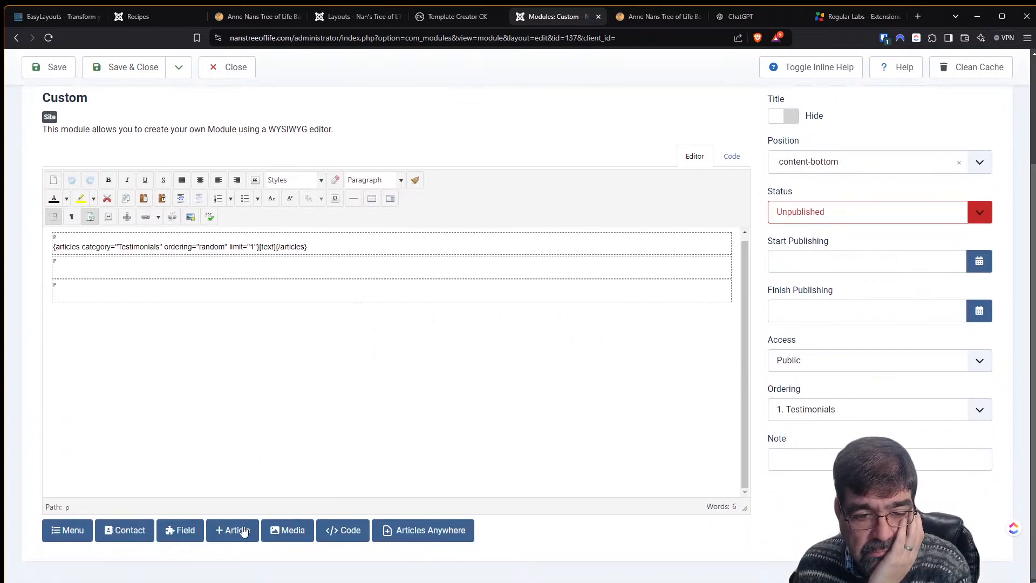
# Try inserting a link to the September 18, 2021 article in the last paragraph, and delete it
pyautogui.click(221, 531)
pyautogui.click(176, 208)
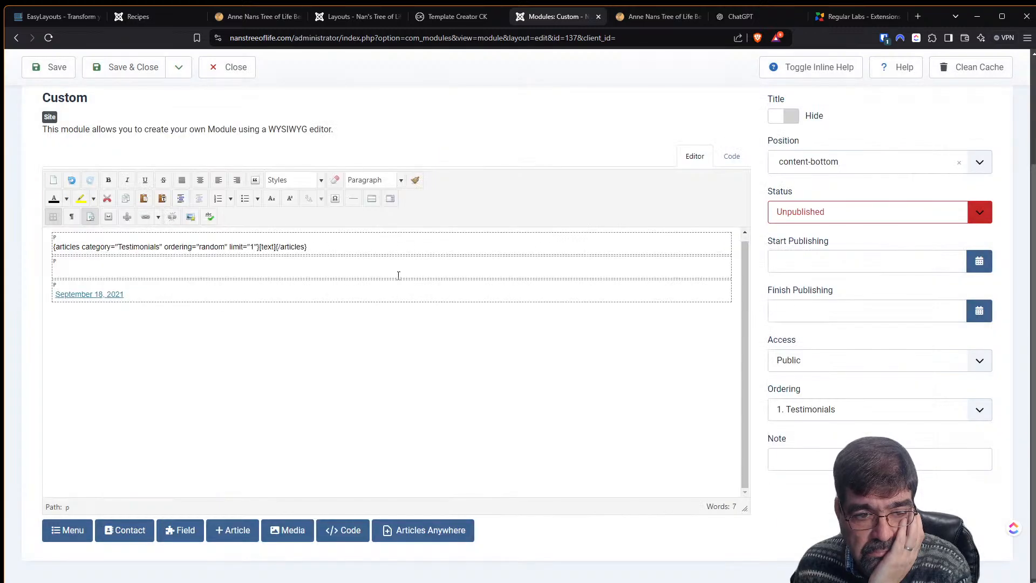
pyautogui.moveTo(144, 295); pyautogui.dragTo(34, 296)
pyautogui.press('BackSpace')
# Try building a new Articles Anywhere tag, filtered by the Testimonials category
pyautogui.click(416, 531)
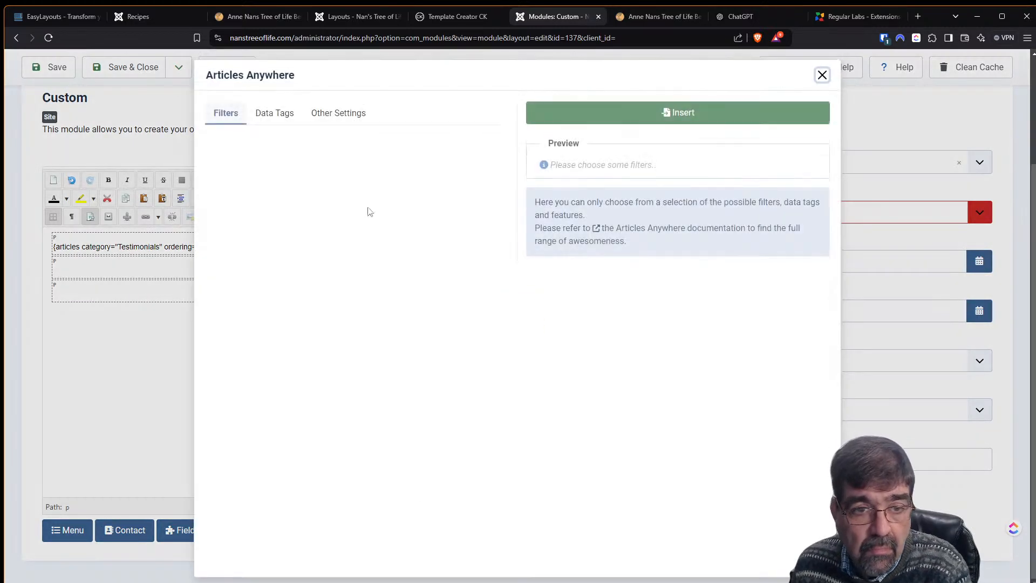
pyautogui.click(273, 125)
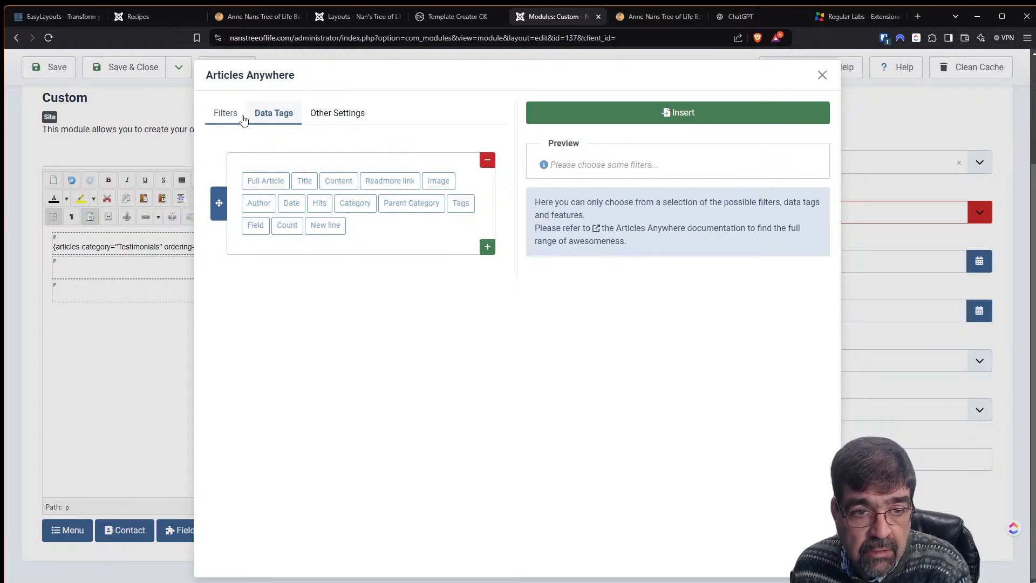
pyautogui.click(243, 120)
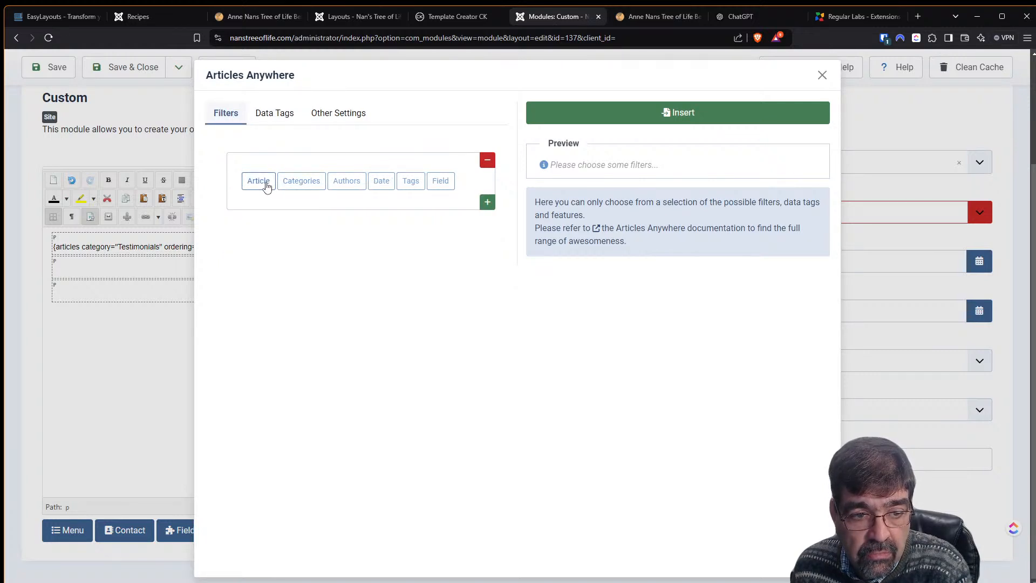
pyautogui.click(292, 183)
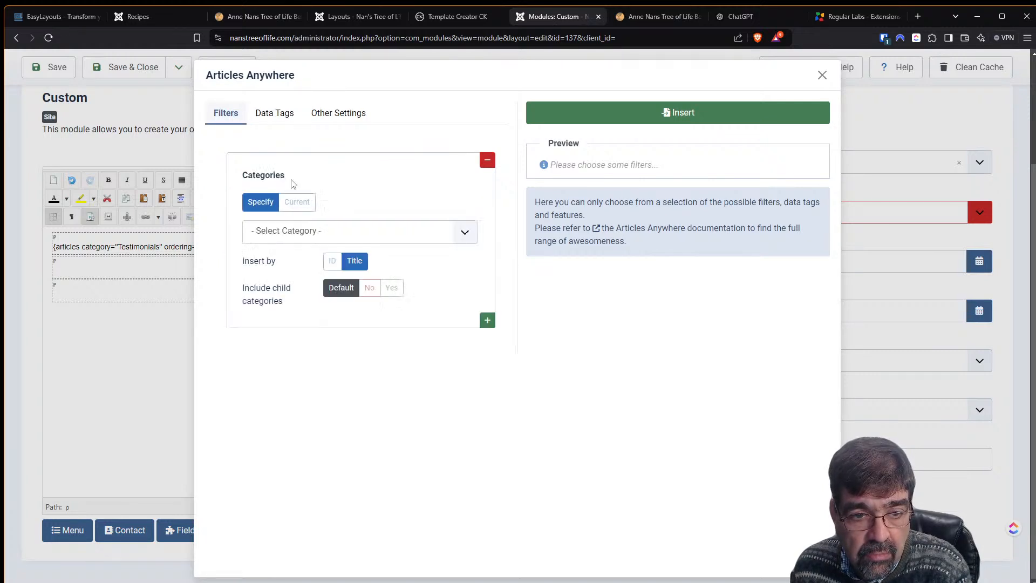
pyautogui.click(281, 229)
pyautogui.click(281, 276)
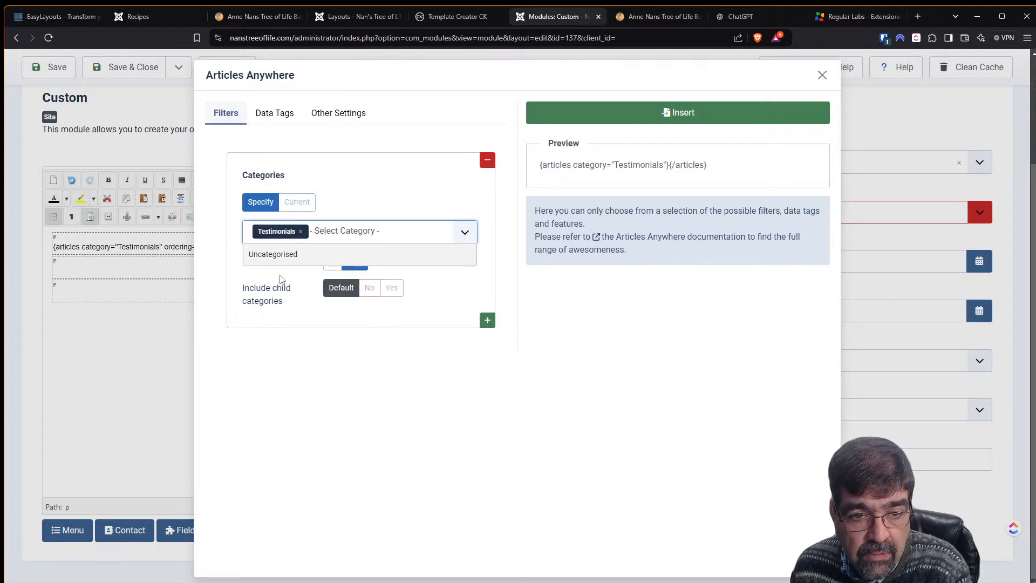
# Try adding the Testimony [textarea] and Source [text] fields as the tag's data tags
pyautogui.click(269, 114)
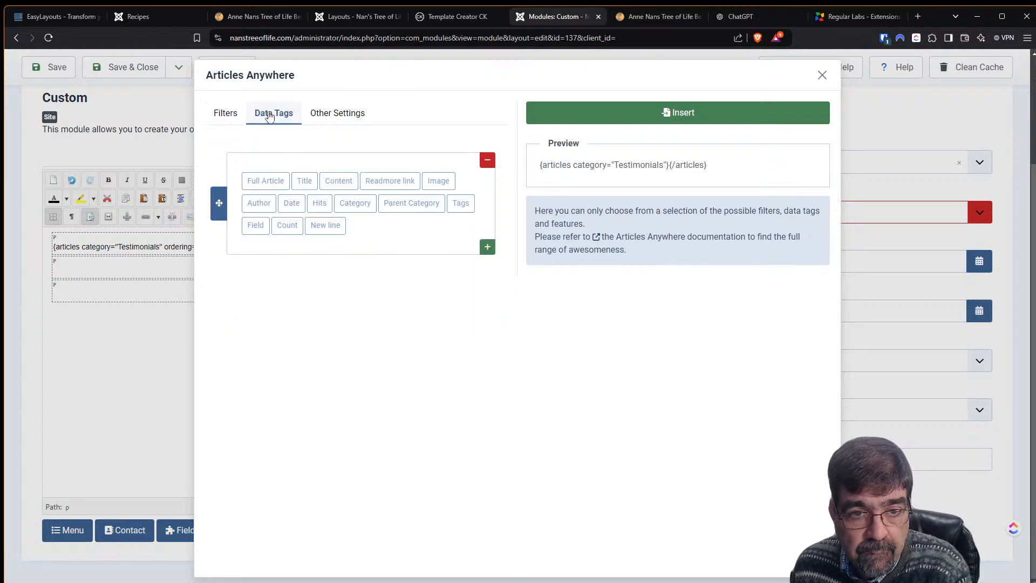
pyautogui.click(255, 225)
pyautogui.click(286, 207)
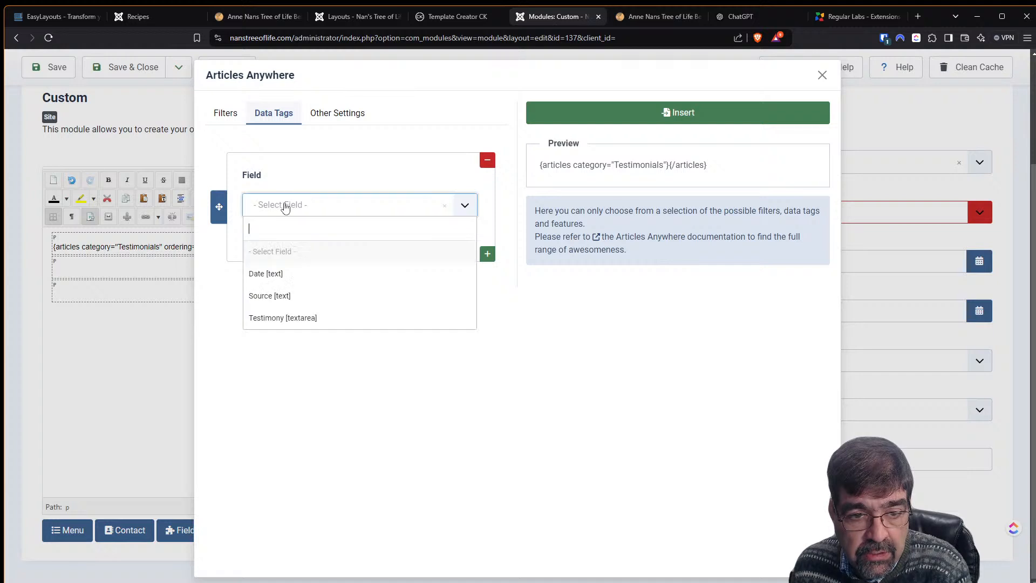
pyautogui.click(267, 318)
pyautogui.click(487, 254)
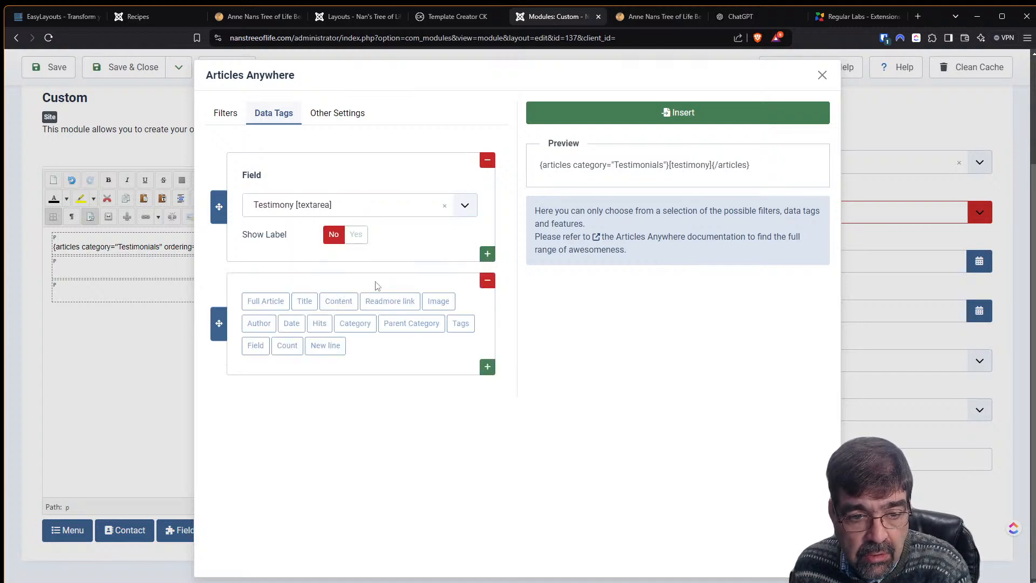
pyautogui.click(252, 347)
pyautogui.click(294, 324)
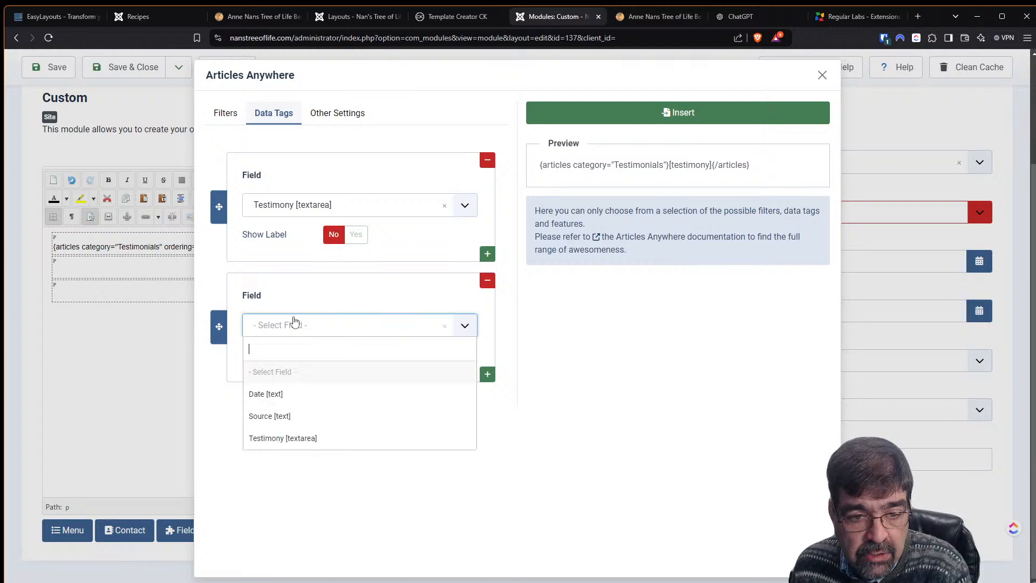
pyautogui.click(286, 416)
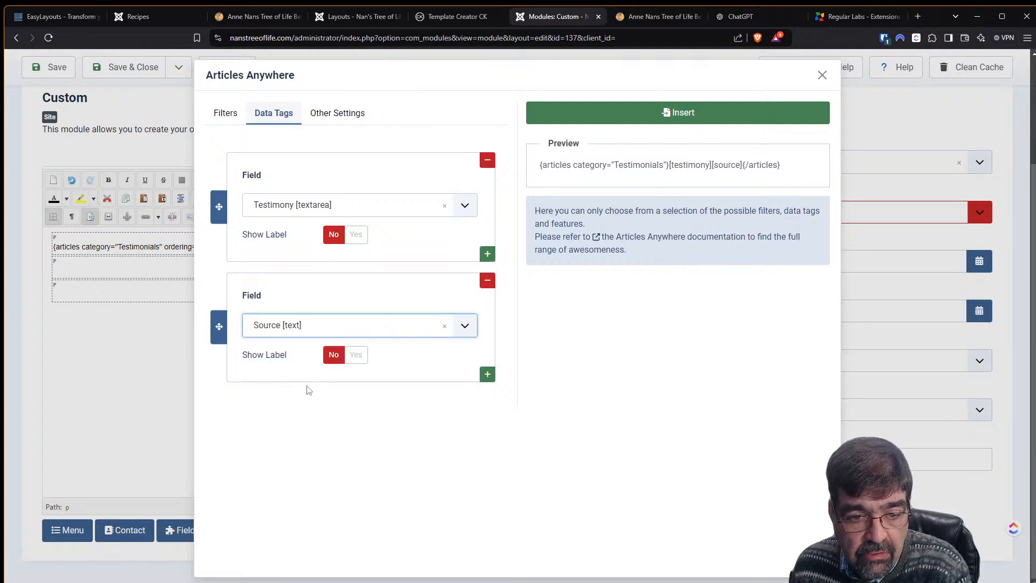
pyautogui.click(467, 423)
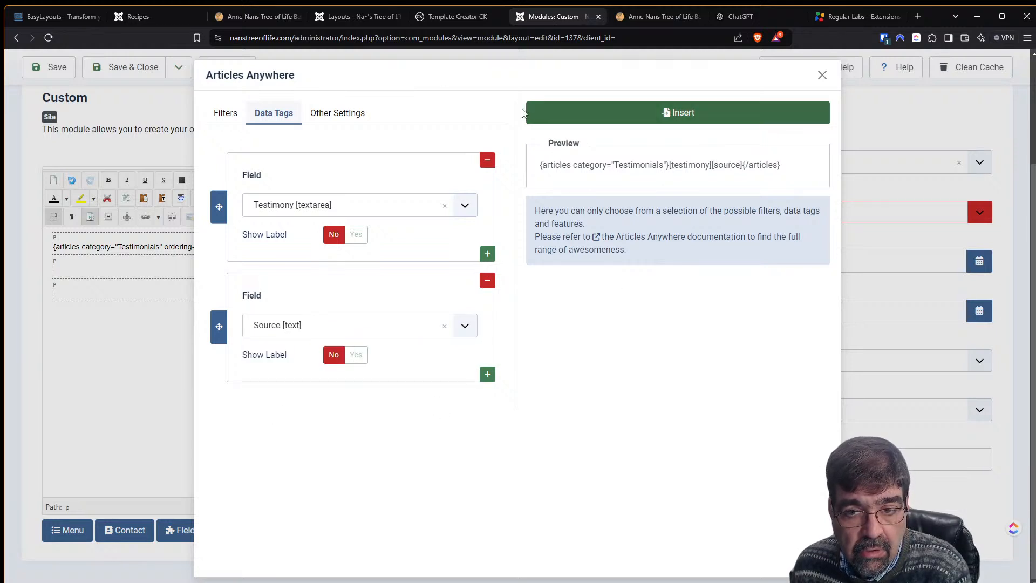
# Try ordering the tag's articles by Random with an articles limit of 1
pyautogui.click(350, 115)
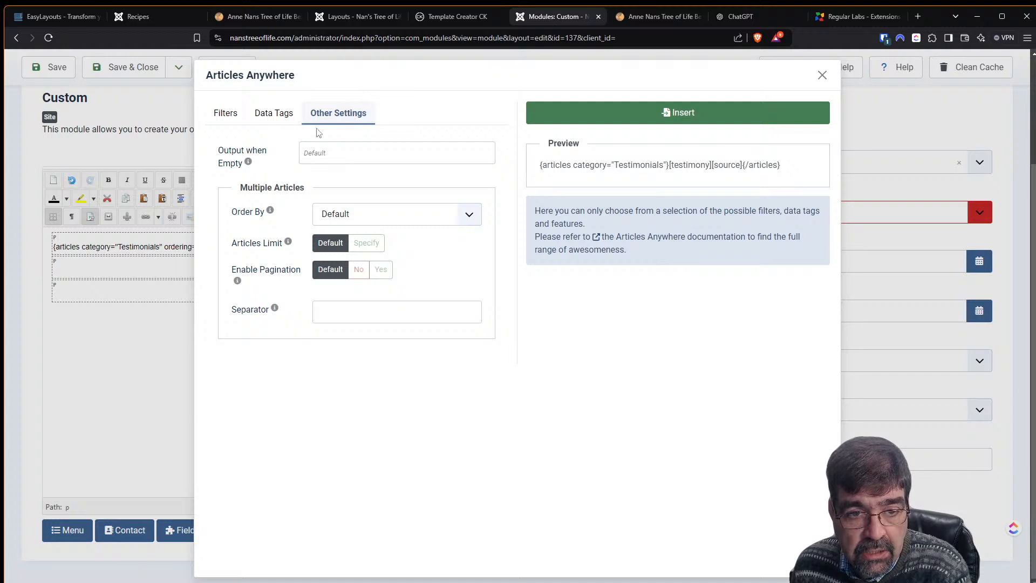
pyautogui.click(367, 213)
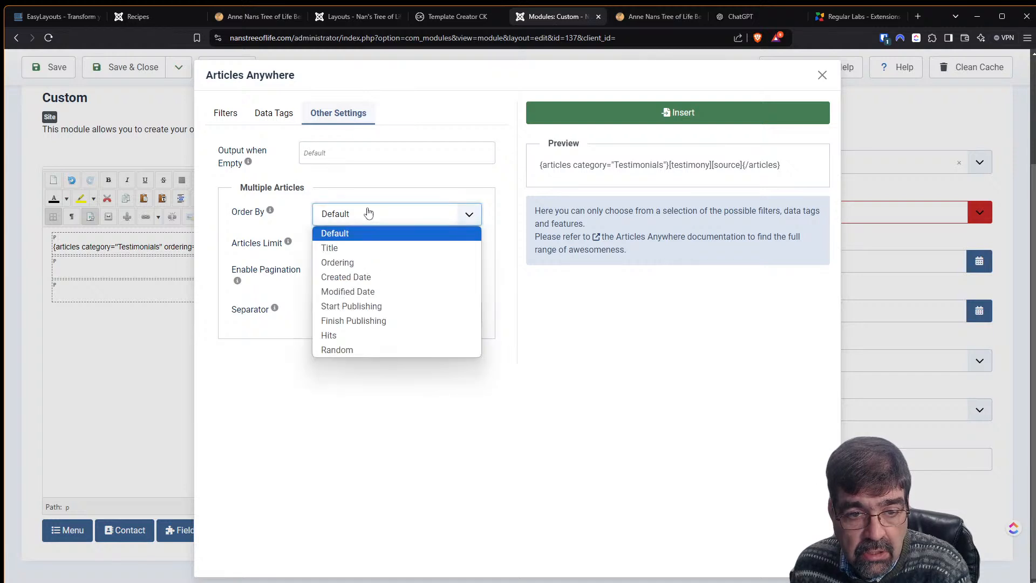
pyautogui.click(355, 349)
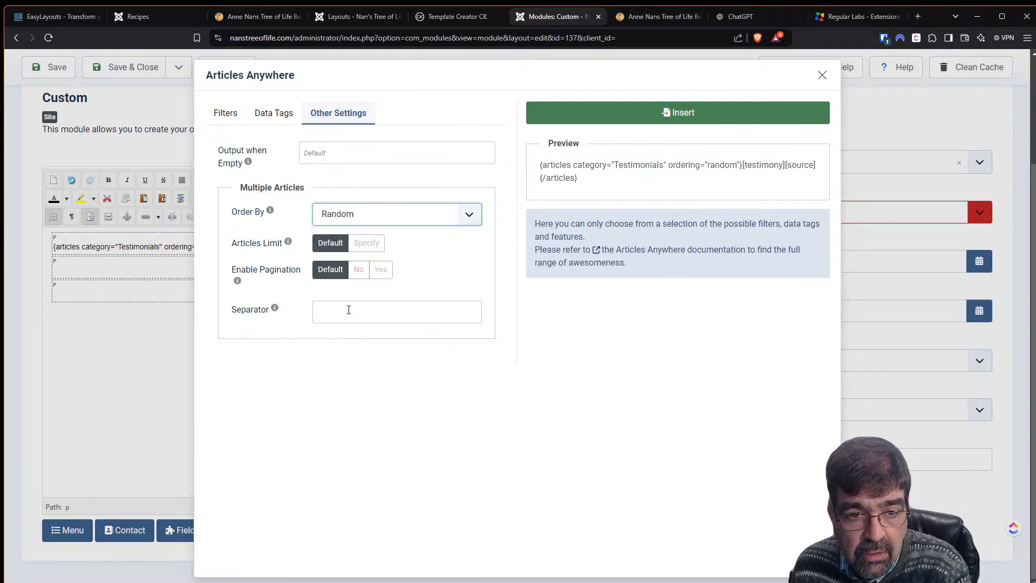
pyautogui.click(360, 244)
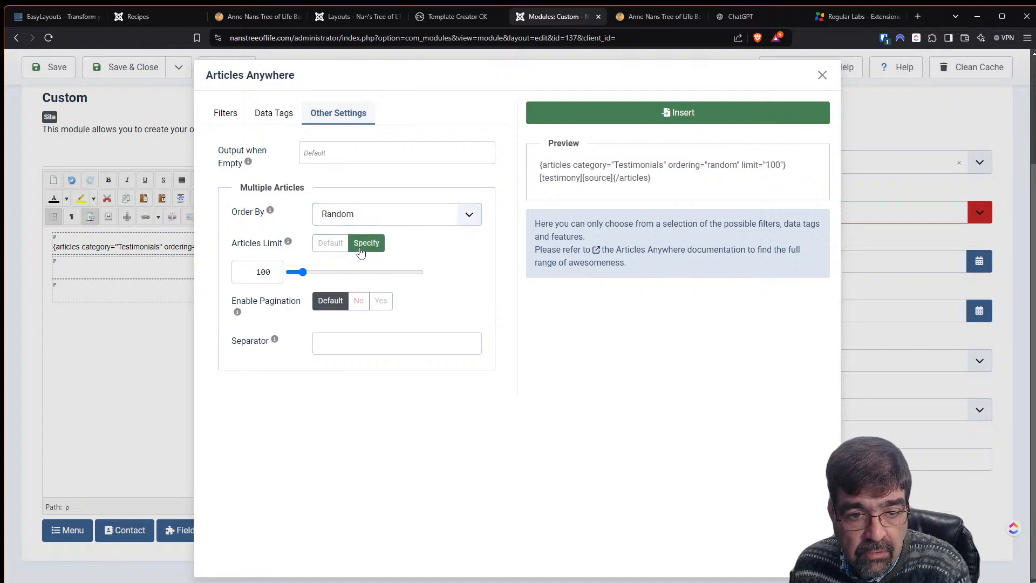
pyautogui.doubleClick(256, 271)
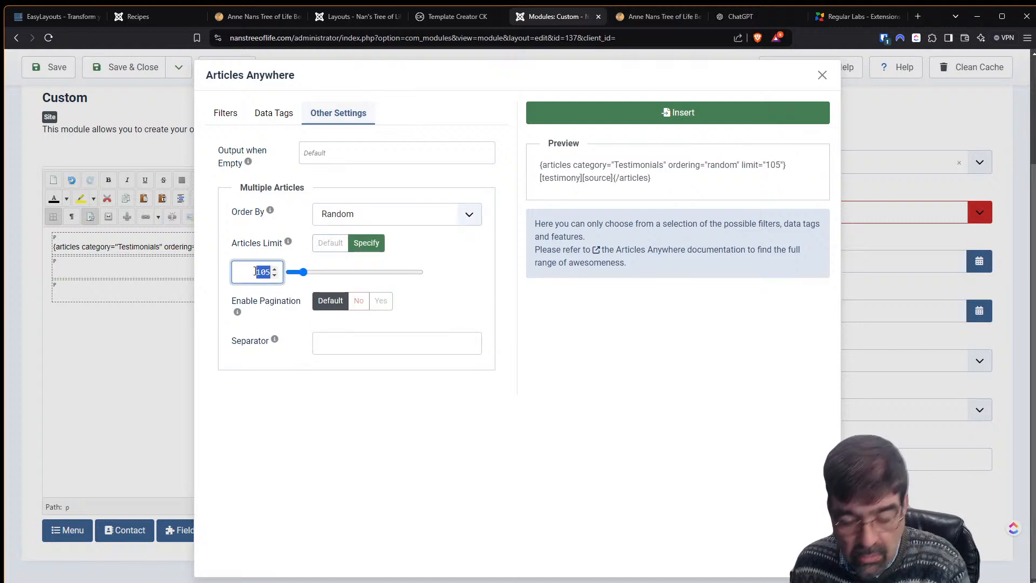
pyautogui.write('1')
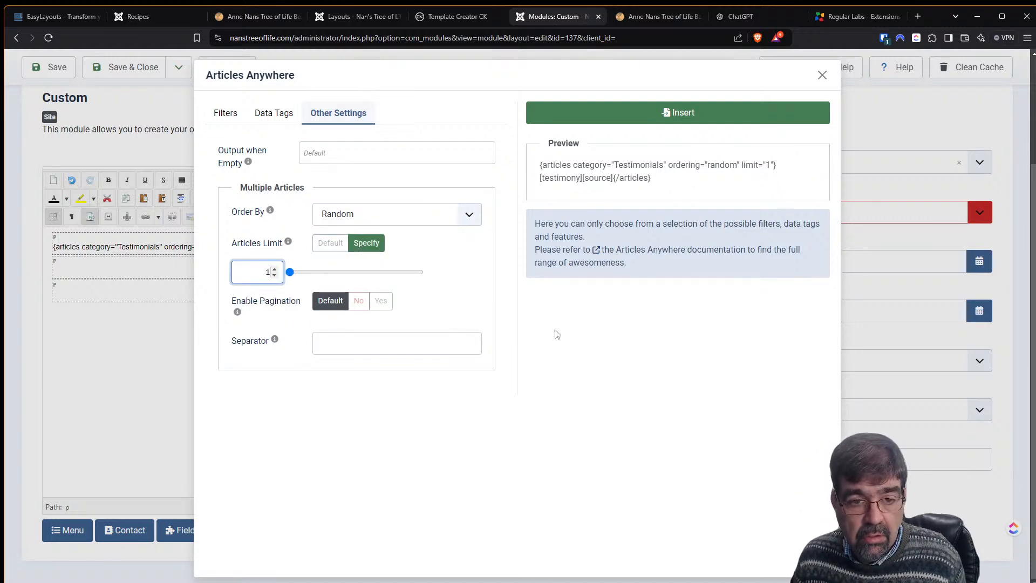
pyautogui.moveTo(289, 246)
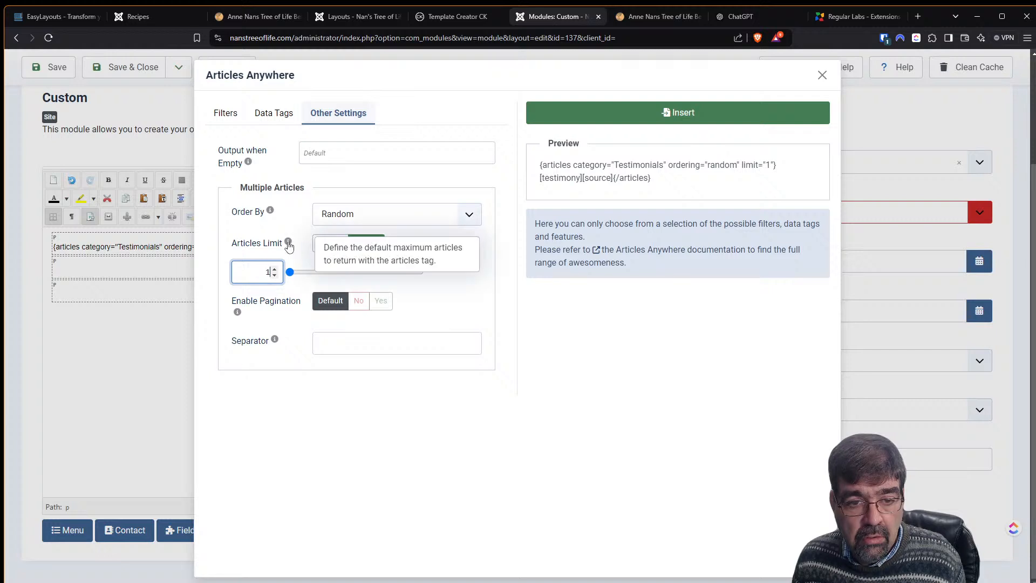
pyautogui.click(528, 324)
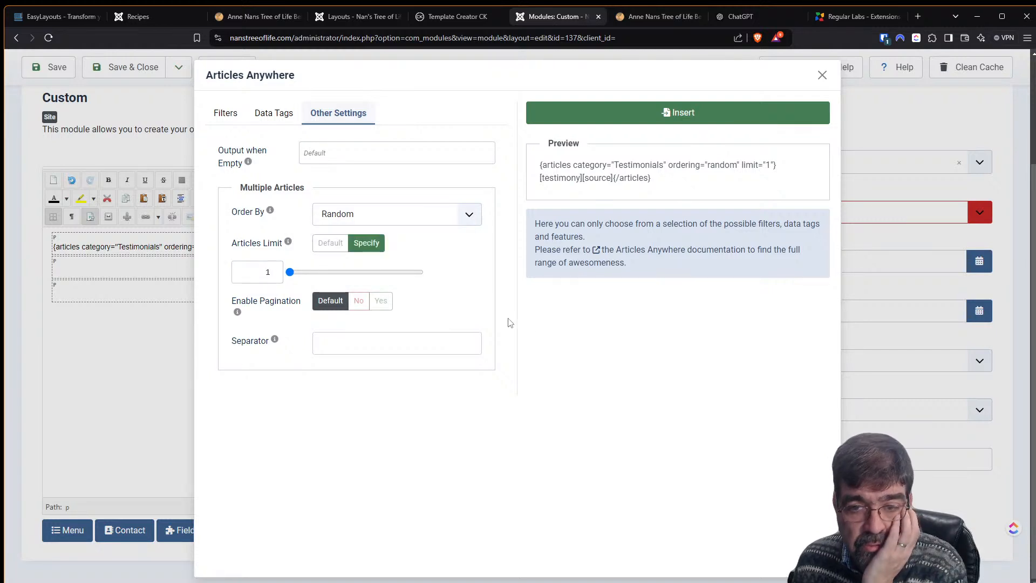
# Select the whole previewed tag text, and try inserting the random testimonial tag into the module content
pyautogui.moveTo(676, 174); pyautogui.dragTo(539, 164)
pyautogui.moveTo(538, 165)
pyautogui.mouseDown()
pyautogui.moveTo(674, 185)
pyautogui.moveTo(538, 165)
pyautogui.mouseUp()
pyautogui.click(673, 186)
pyautogui.moveTo(538, 165); pyautogui.dragTo(663, 186)
pyautogui.click(662, 187)
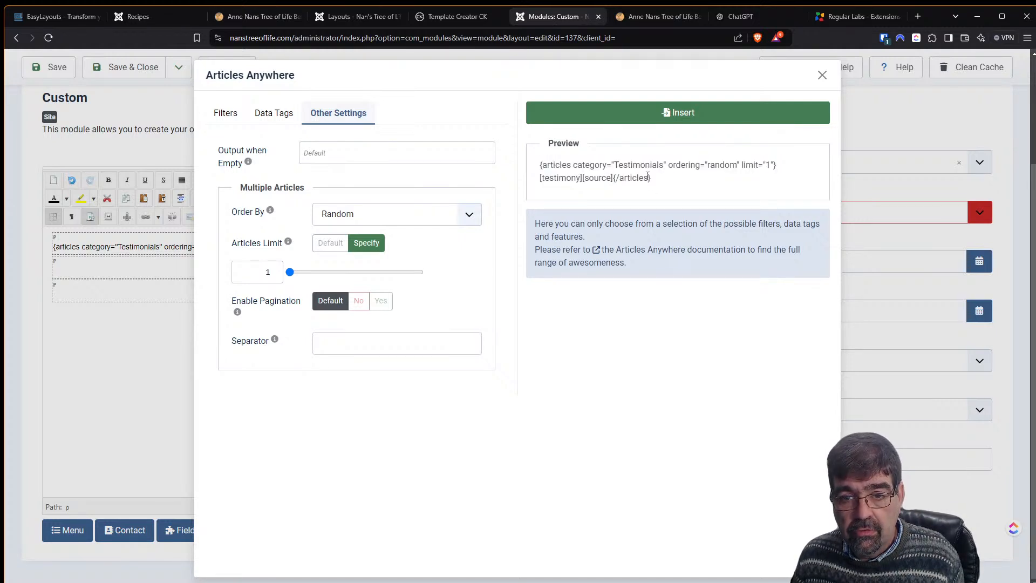
pyautogui.moveTo(539, 165); pyautogui.dragTo(651, 183)
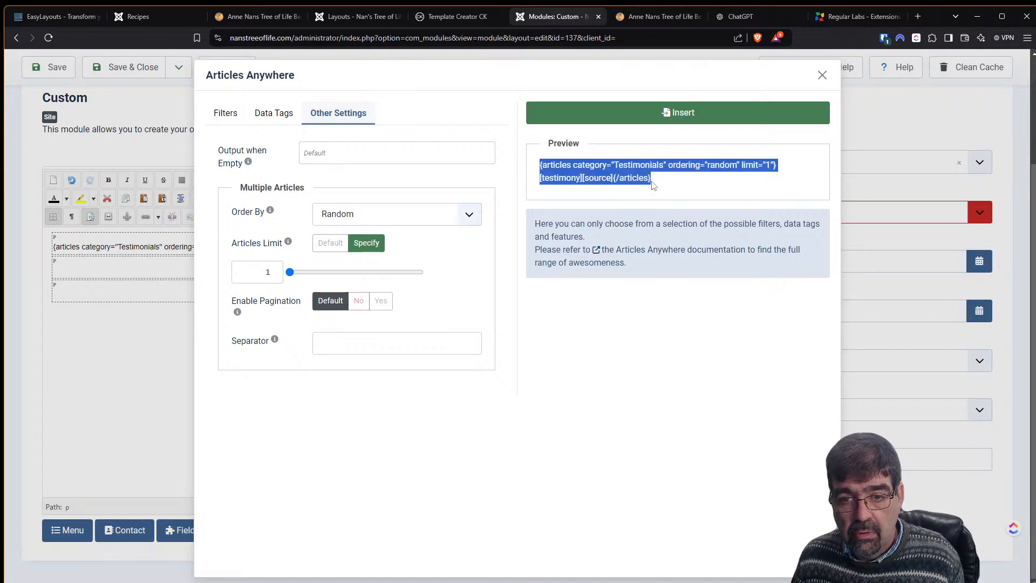
pyautogui.click(652, 183)
pyautogui.tripleClick(613, 178)
pyautogui.click(620, 178)
pyautogui.tripleClick(638, 180)
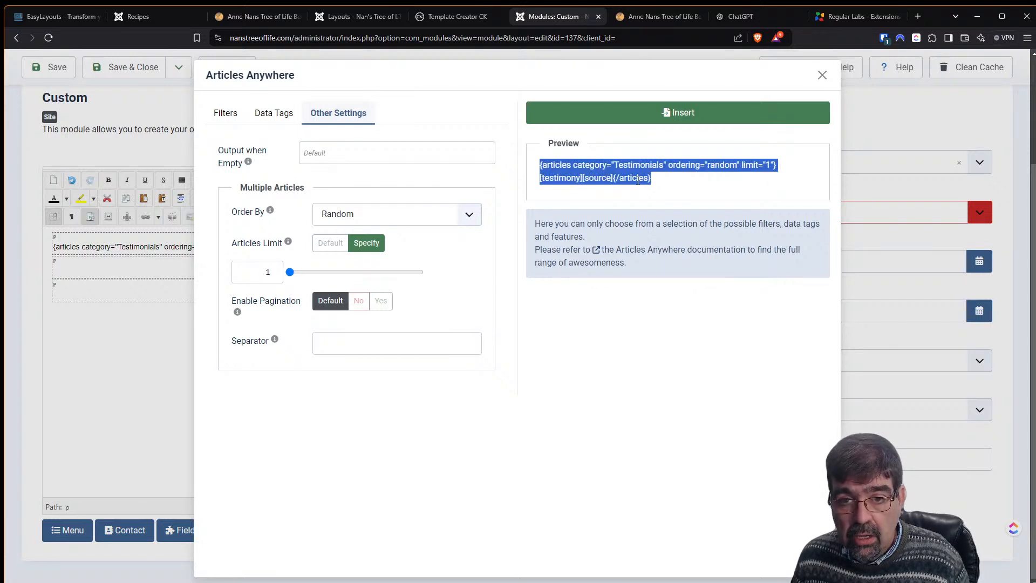
pyautogui.click(671, 120)
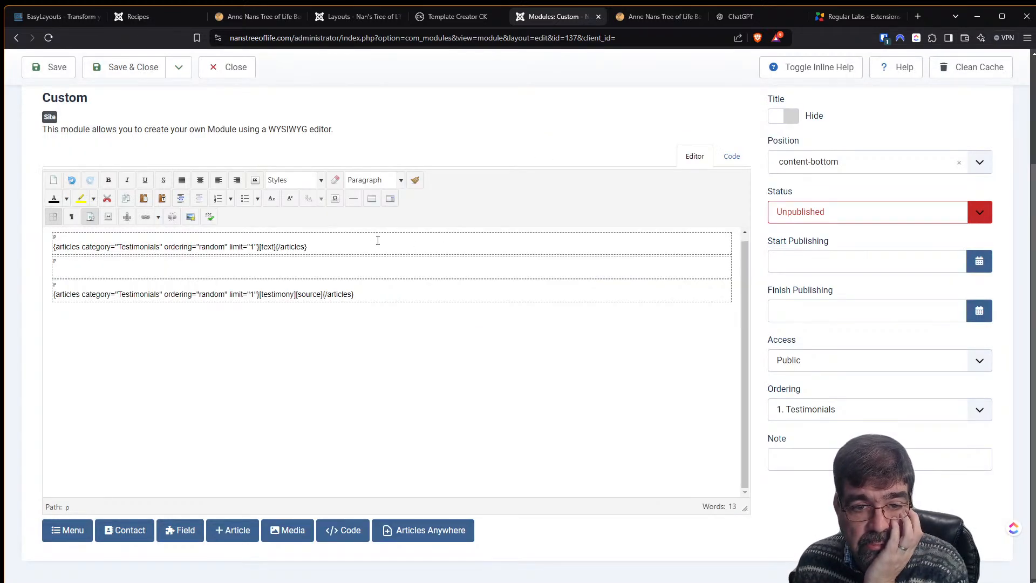
# Clear the module content by deleting both Articles Anywhere tags and the blank paragraph between them
pyautogui.moveTo(377, 241); pyautogui.dragTo(54, 246)
pyautogui.press('Delete')
pyautogui.press('Delete')
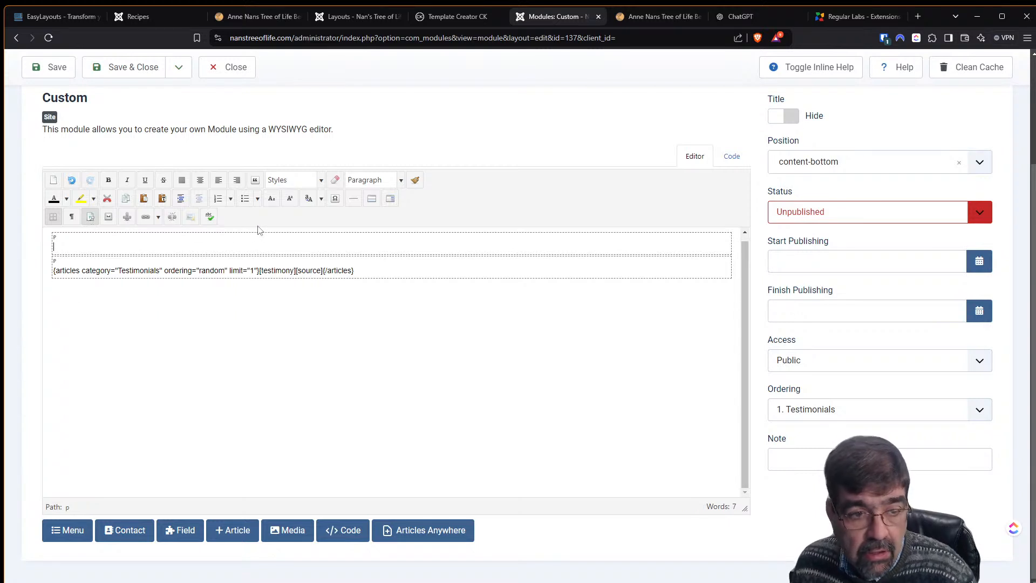
pyautogui.press('Delete')
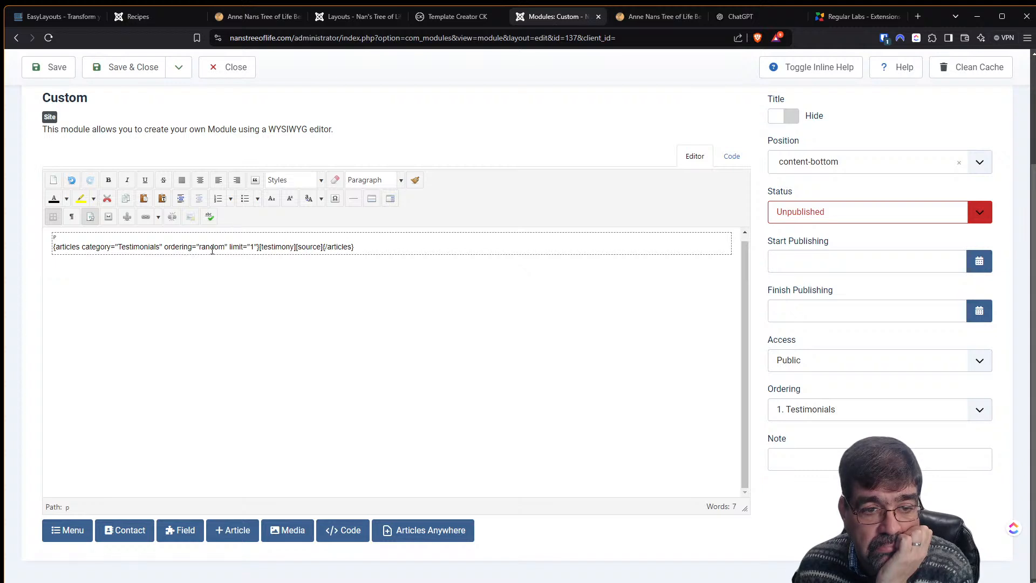
pyautogui.moveTo(380, 245); pyautogui.dragTo(54, 247)
pyautogui.press('BackSpace')
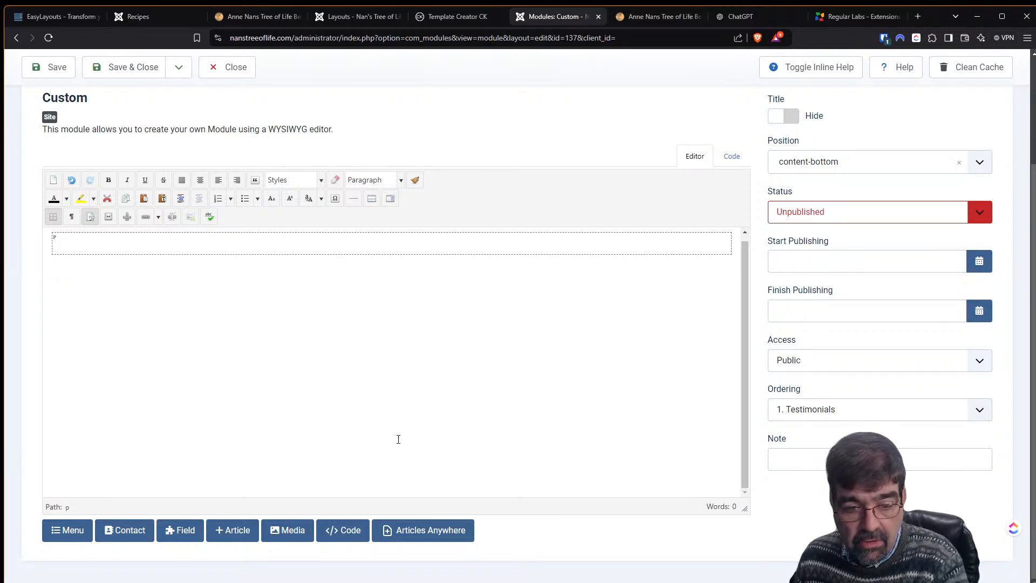
# Start a fresh Articles Anywhere tag in the emptied module, filtered by the Testimonials category
pyautogui.click(417, 530)
pyautogui.click(263, 115)
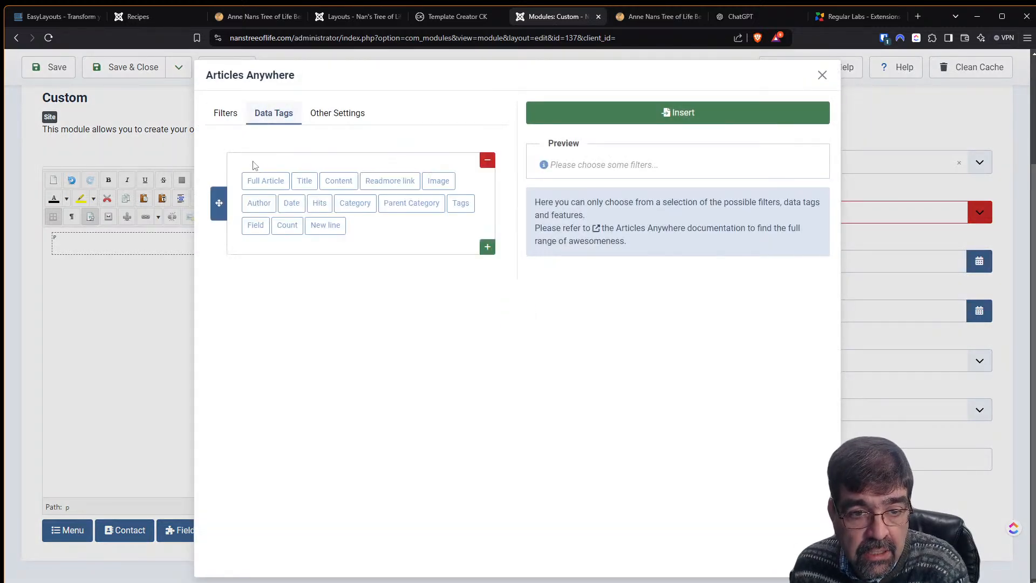
pyautogui.click(224, 114)
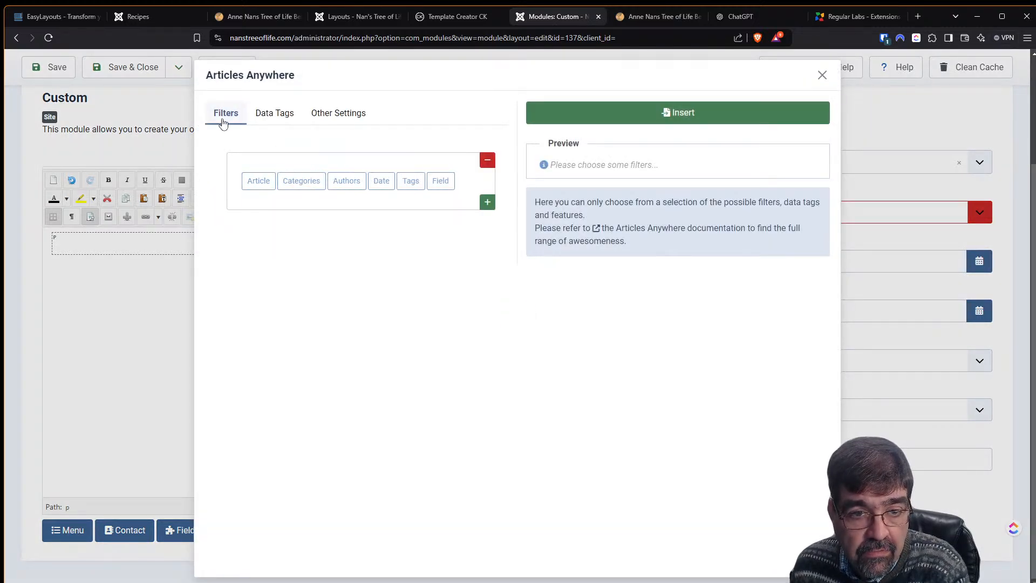
pyautogui.click(301, 183)
pyautogui.click(302, 231)
pyautogui.click(271, 277)
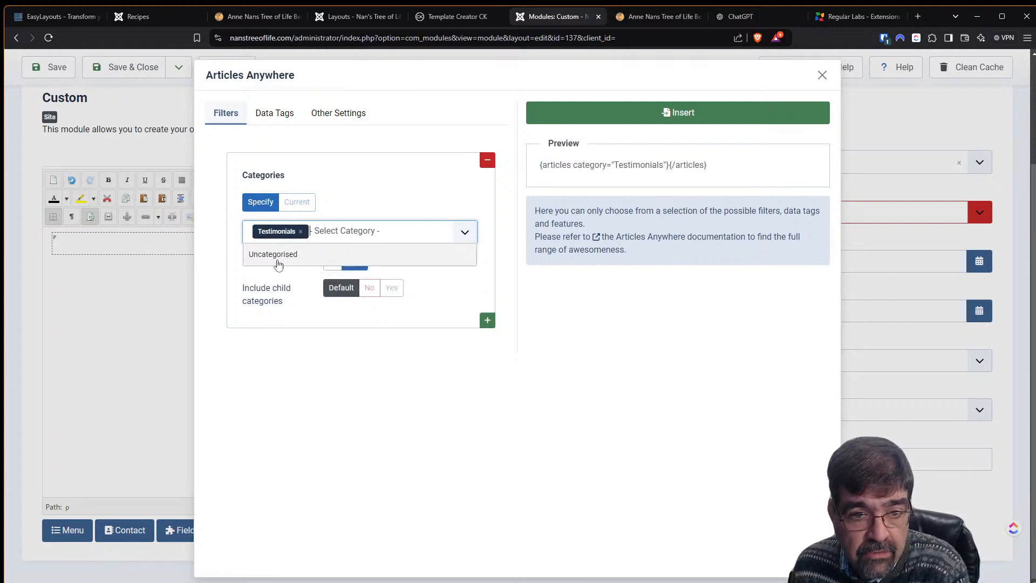
# Add the Testimony [textarea] field and the Source [text] field as data tags, in that order
pyautogui.click(275, 115)
pyautogui.click(252, 227)
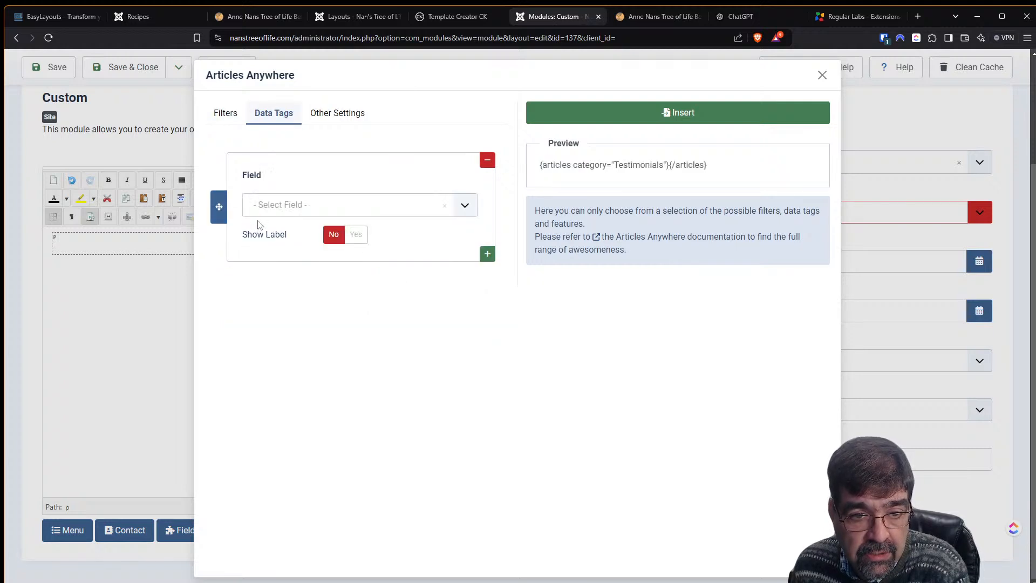
pyautogui.click(277, 208)
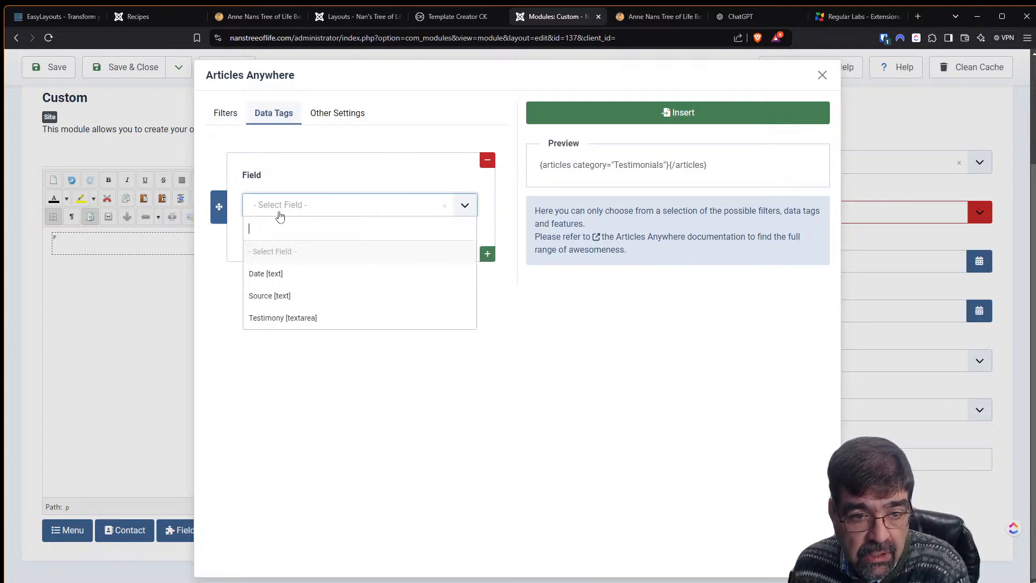
pyautogui.click(277, 318)
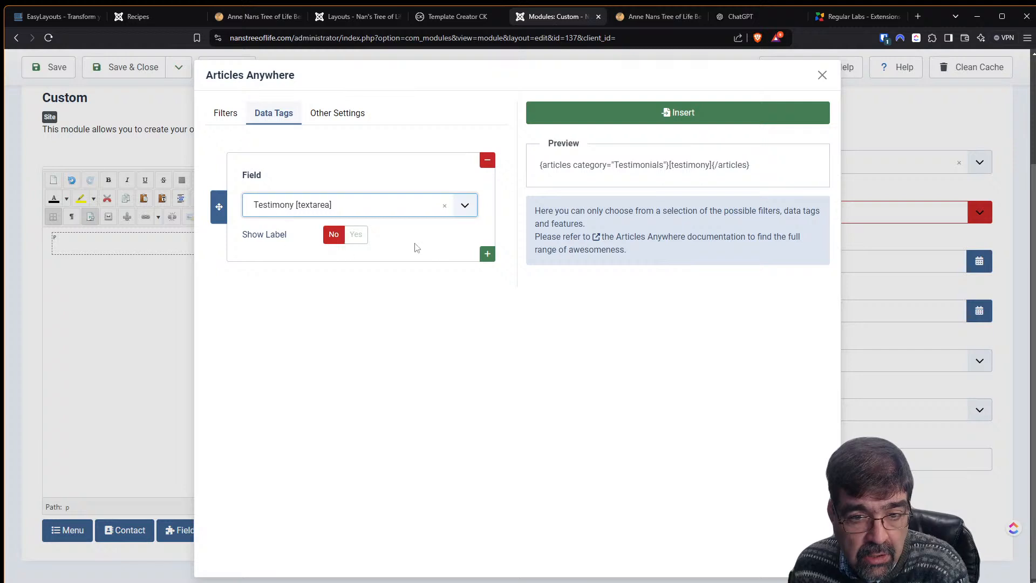
pyautogui.click(487, 254)
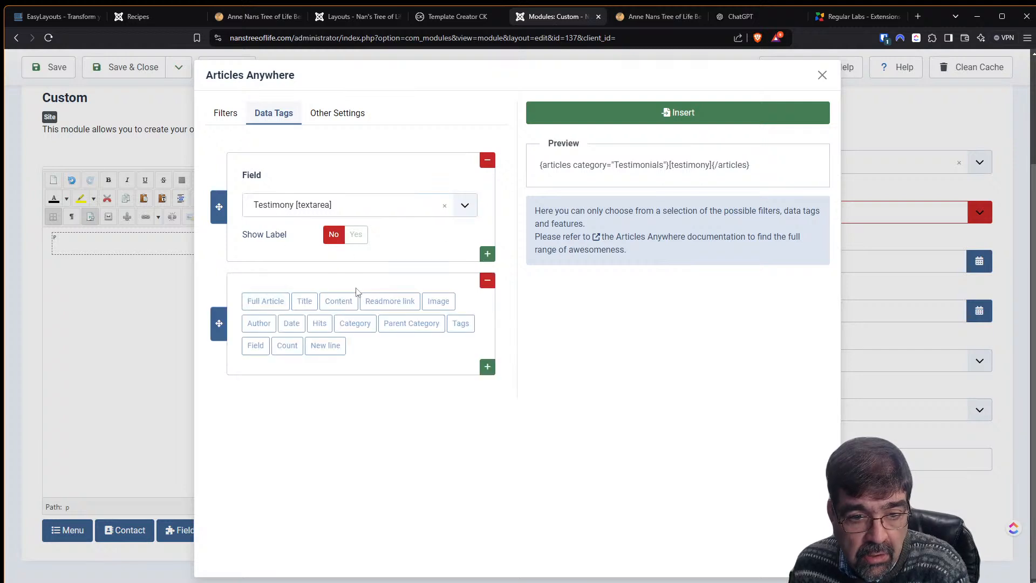
pyautogui.click(256, 346)
pyautogui.click(276, 331)
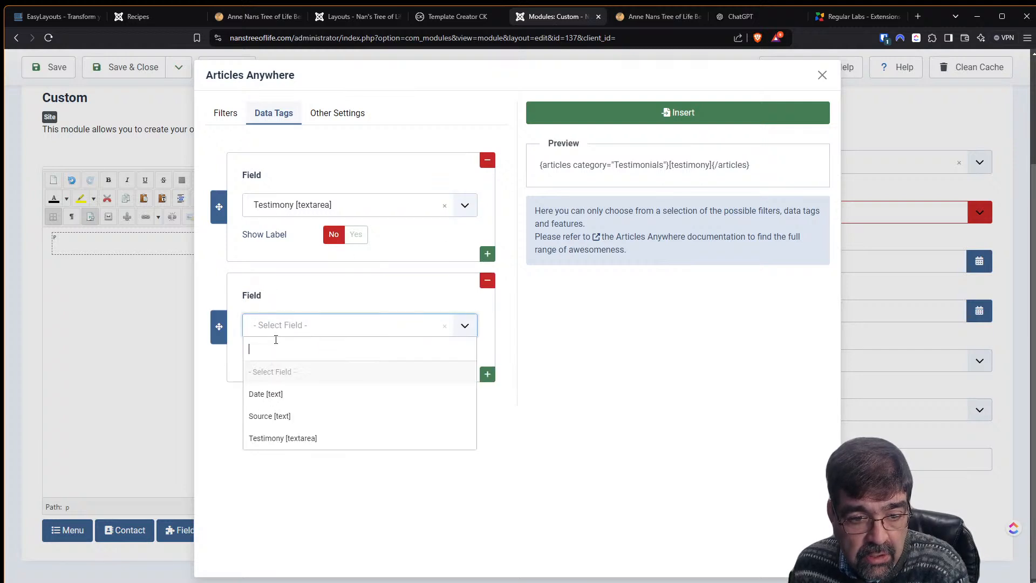
pyautogui.click(277, 416)
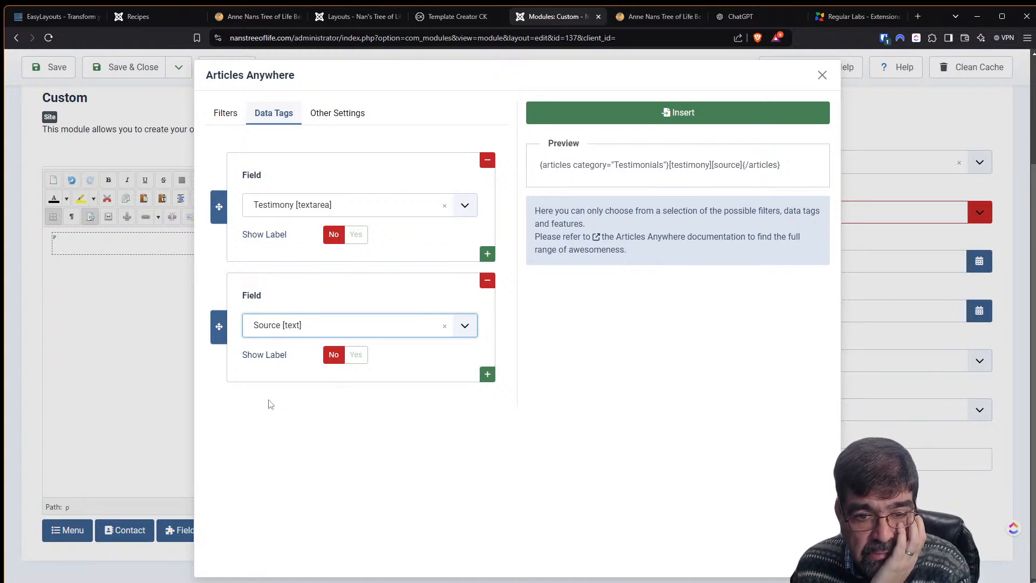
# Specify an articles limit of 1 for the Articles Anywhere tag, leaving the ordering at its default
pyautogui.click(342, 119)
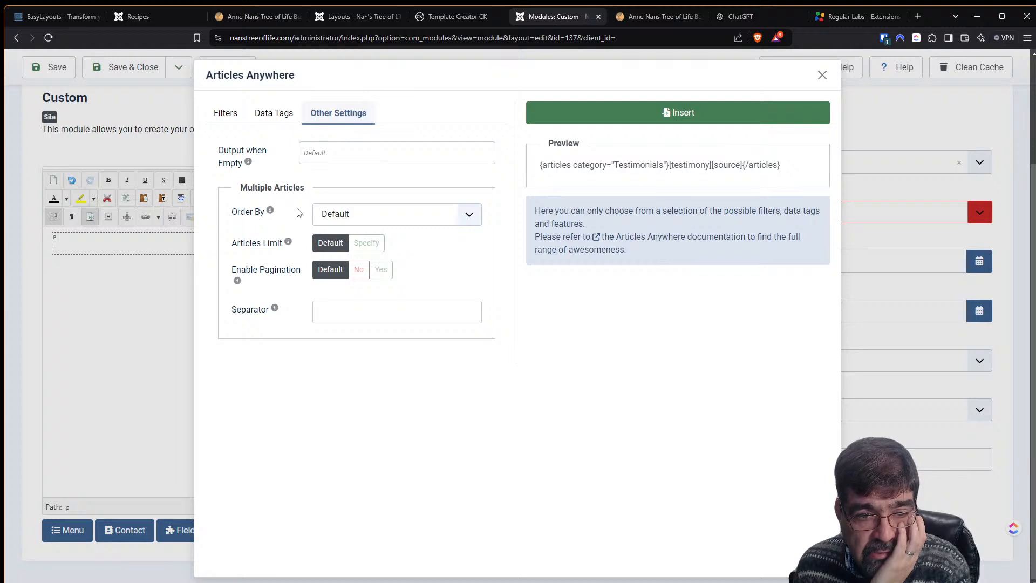
pyautogui.click(355, 244)
pyautogui.click(274, 275)
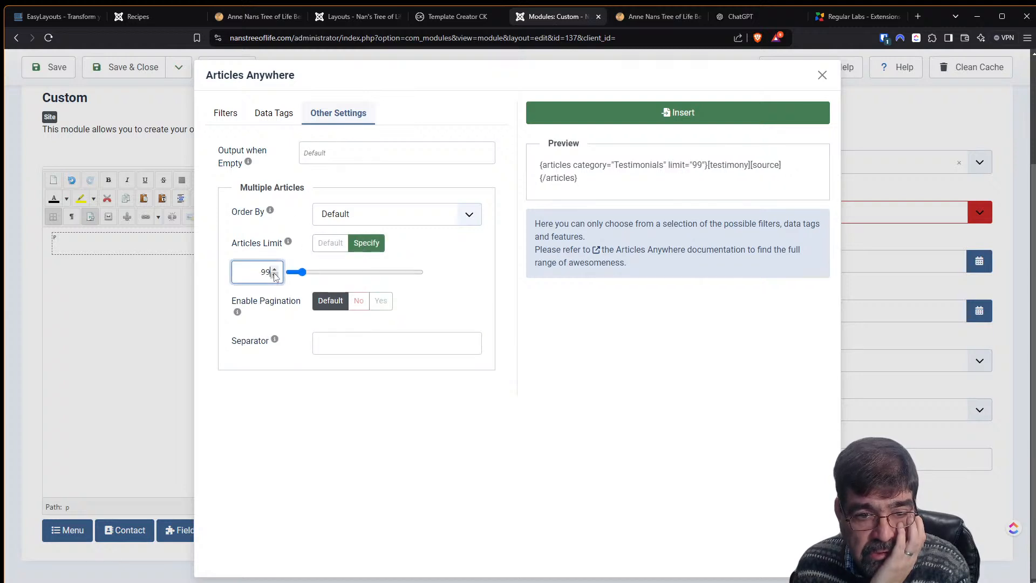
pyautogui.doubleClick(266, 273)
pyautogui.write('1')
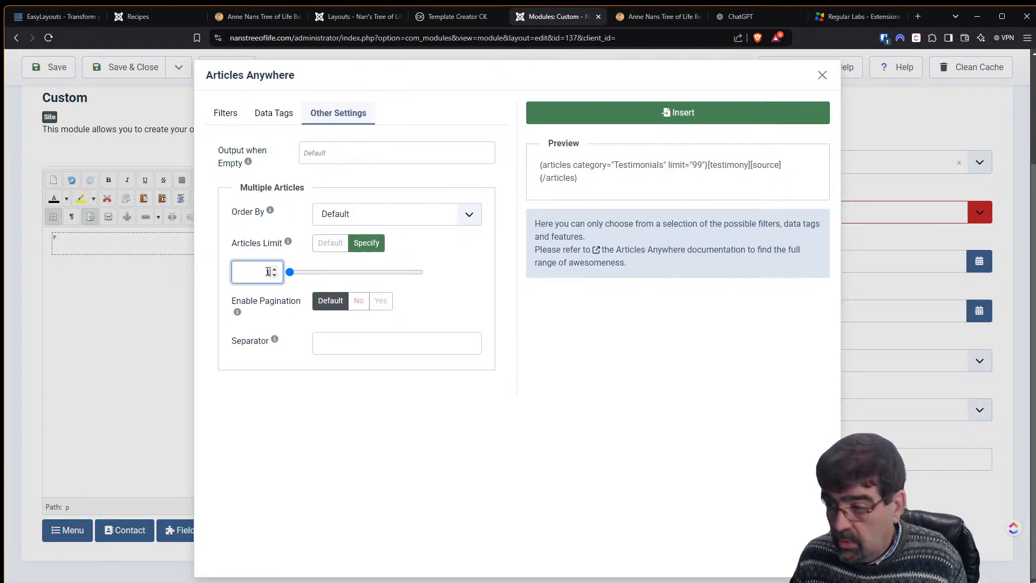
pyautogui.press('Tab')
pyautogui.click(451, 289)
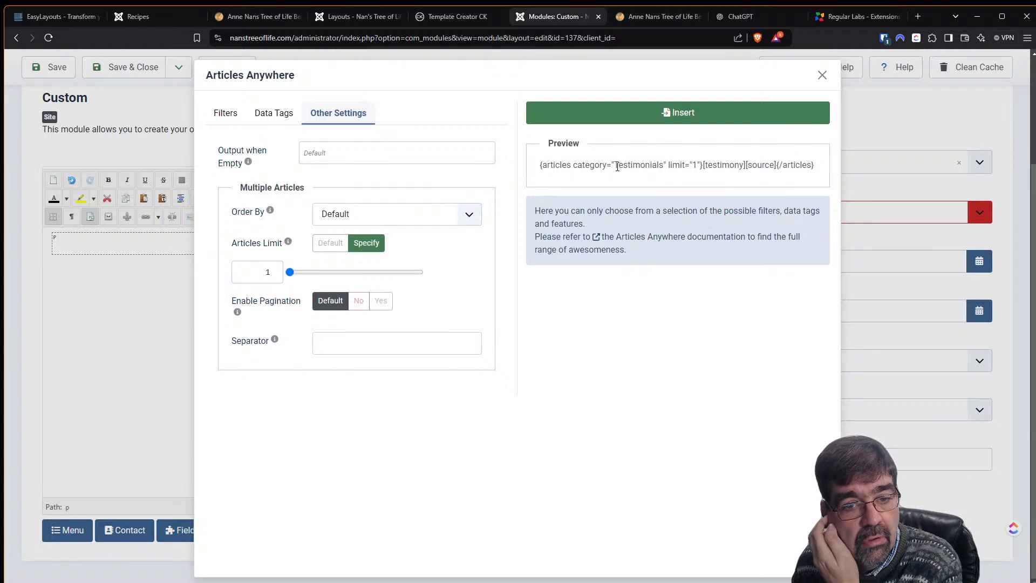
# Review the tag's data fields and category filter, copy the previewed tag text, and insert the tag into the module content
pyautogui.click(285, 115)
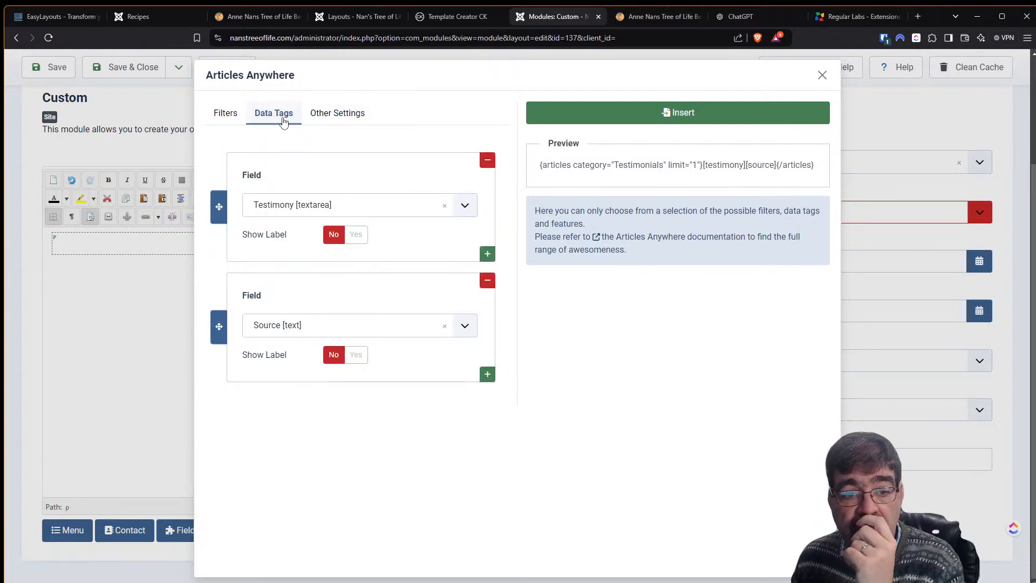
pyautogui.click(231, 122)
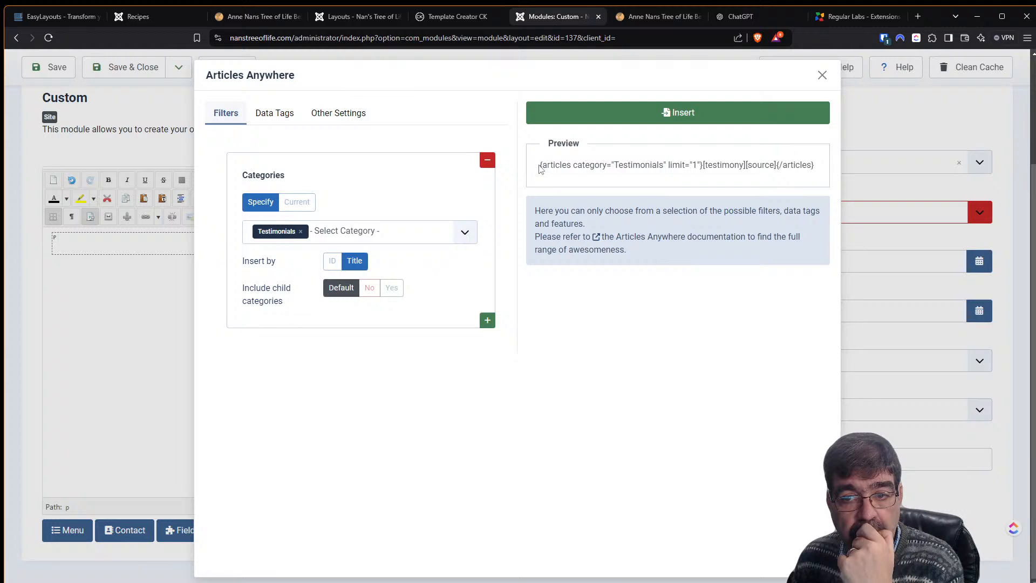
pyautogui.moveTo(540, 165); pyautogui.dragTo(812, 159)
pyautogui.click(816, 160)
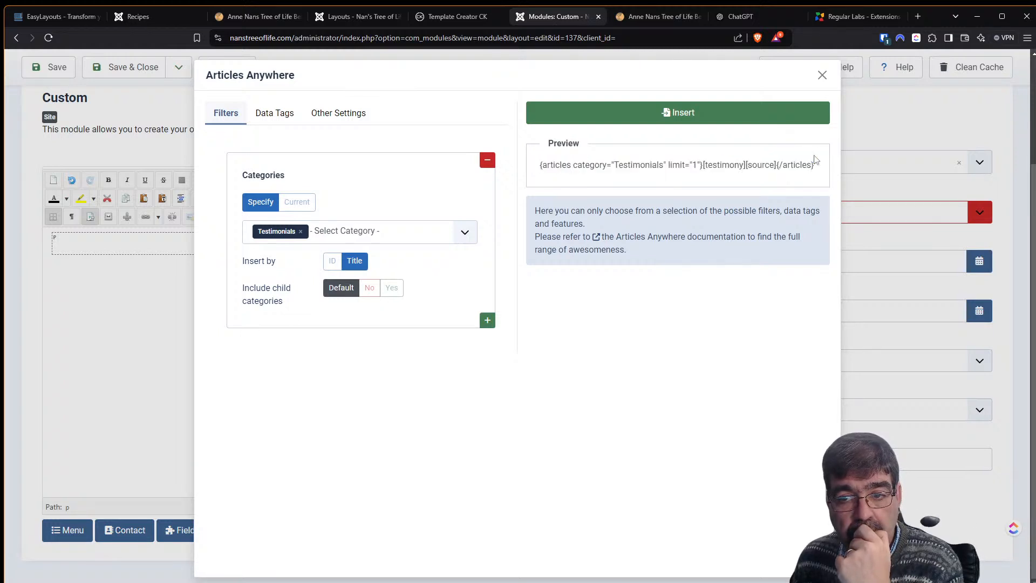
pyautogui.tripleClick(790, 169)
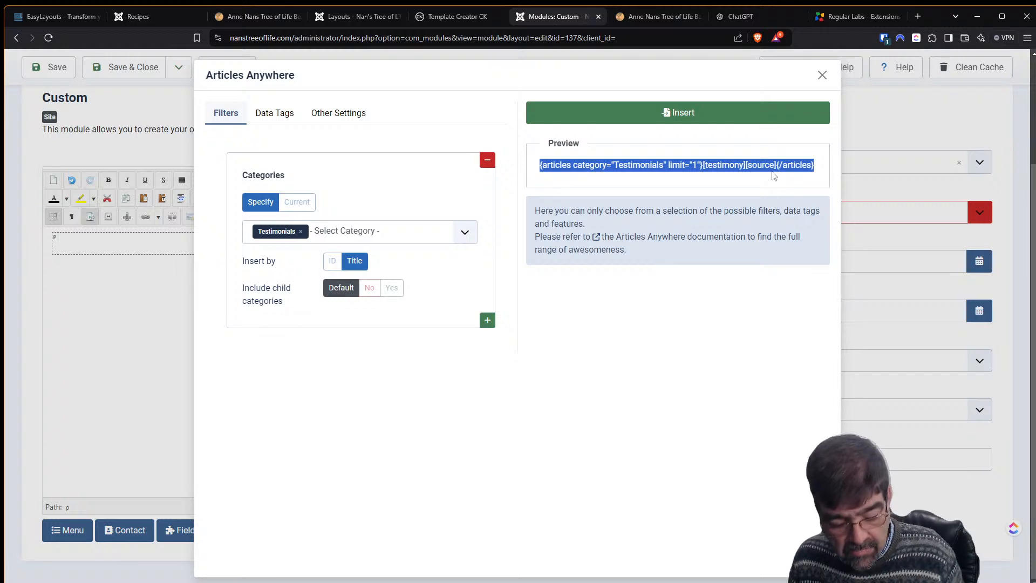
pyautogui.press('super+v')
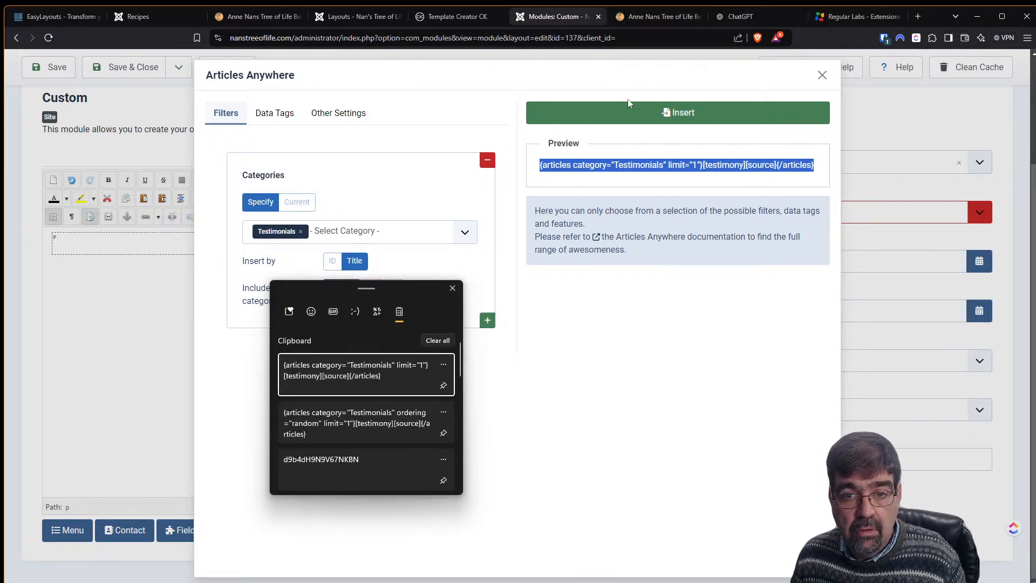
pyautogui.click(633, 117)
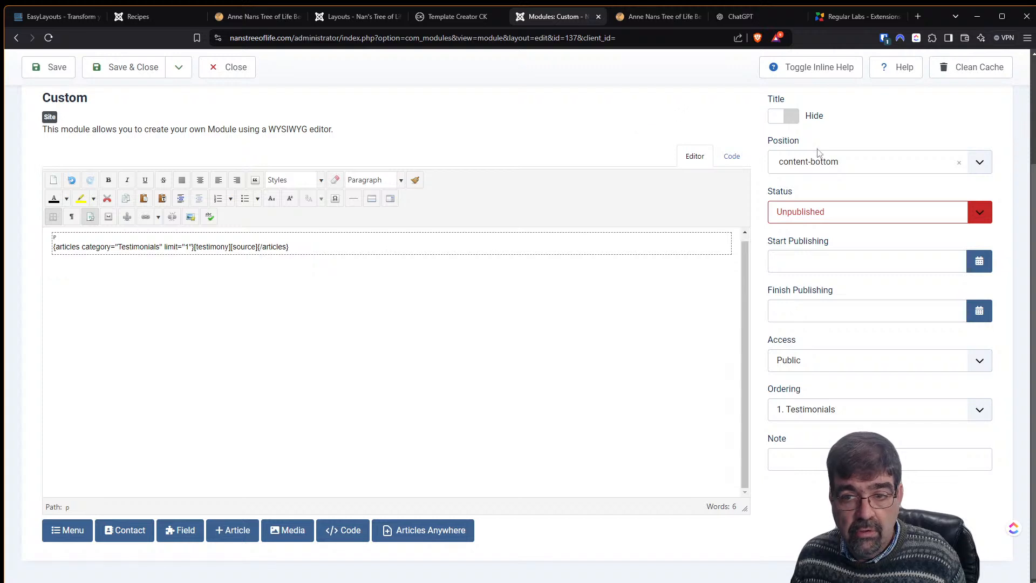
# Set the testimonial module's status to Published
pyautogui.click(832, 210)
pyautogui.click(819, 230)
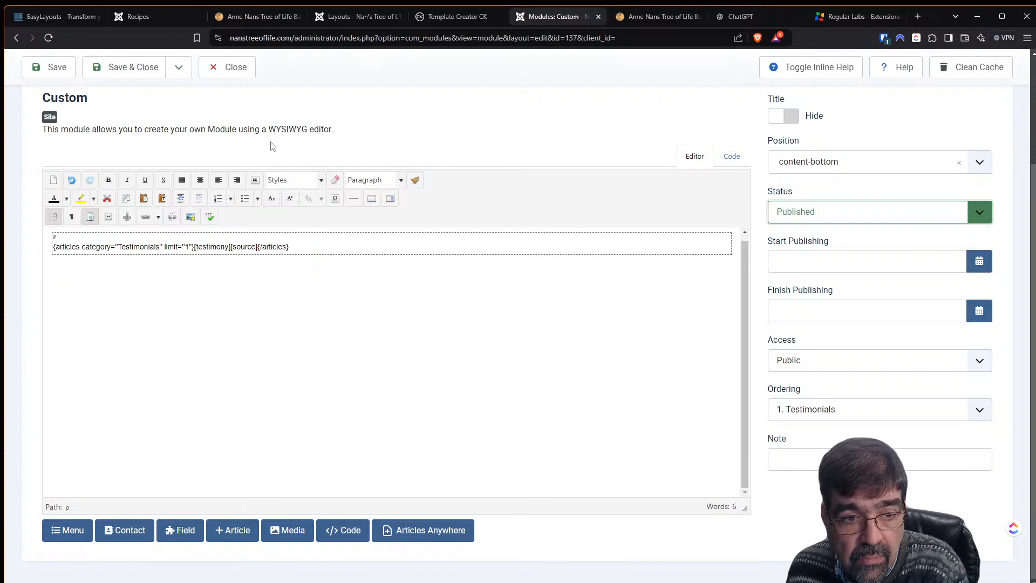
pyautogui.scroll(3, 490, 173)
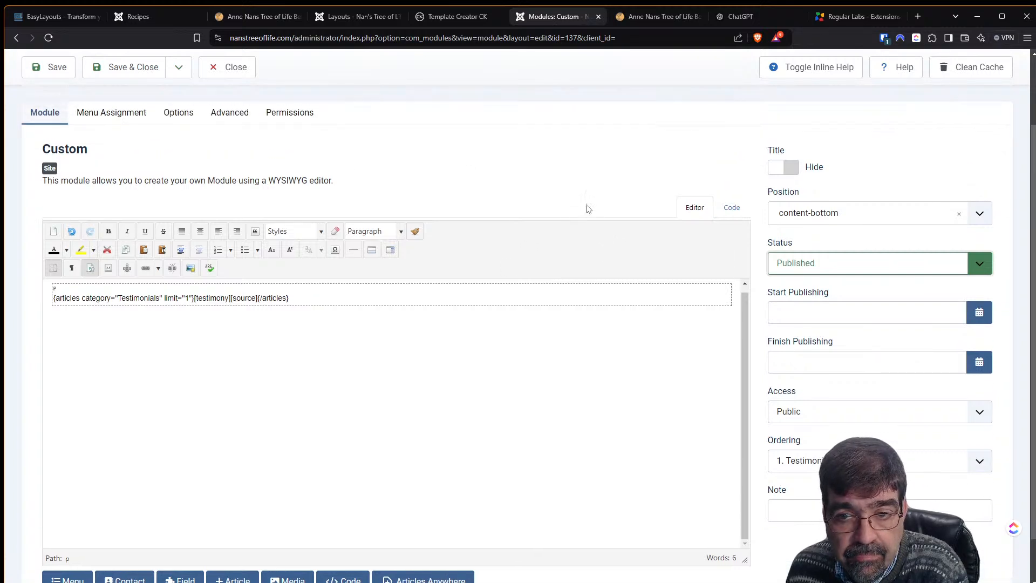
# Save the custom Testimonials module and reload the website's home page to check the testimonial output
pyautogui.click(49, 103)
pyautogui.click(661, 18)
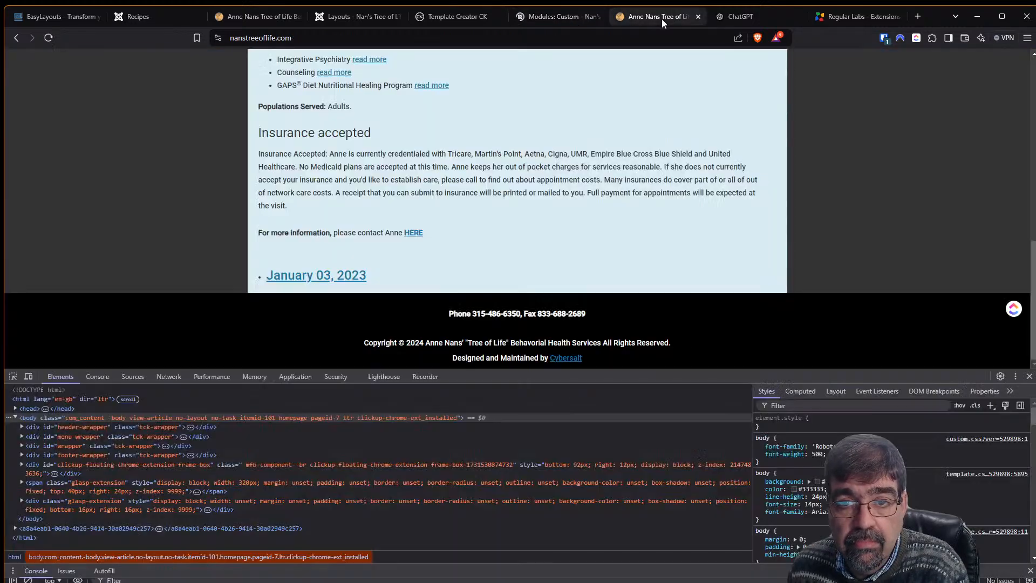
pyautogui.click(48, 38)
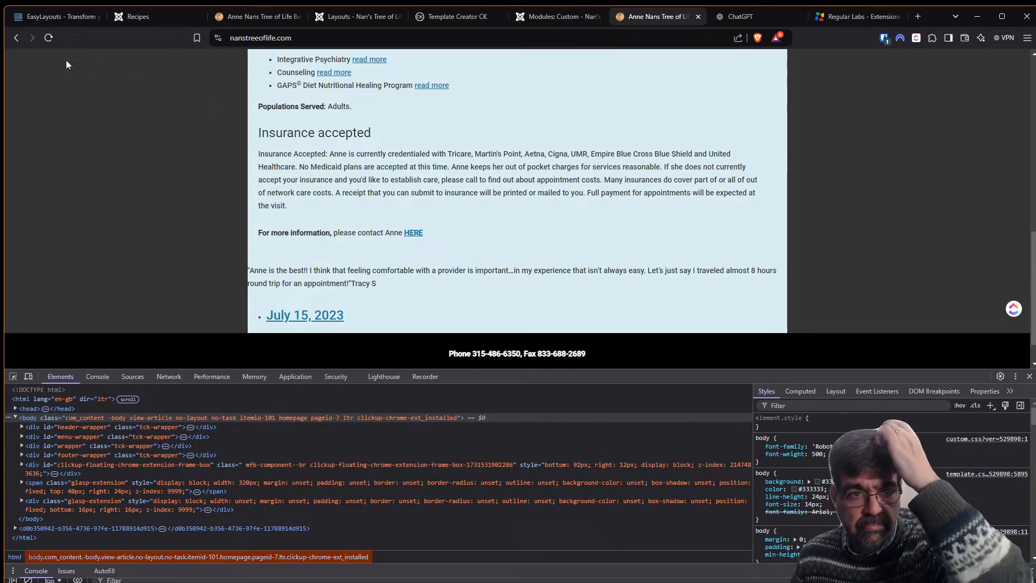
pyautogui.click(45, 39)
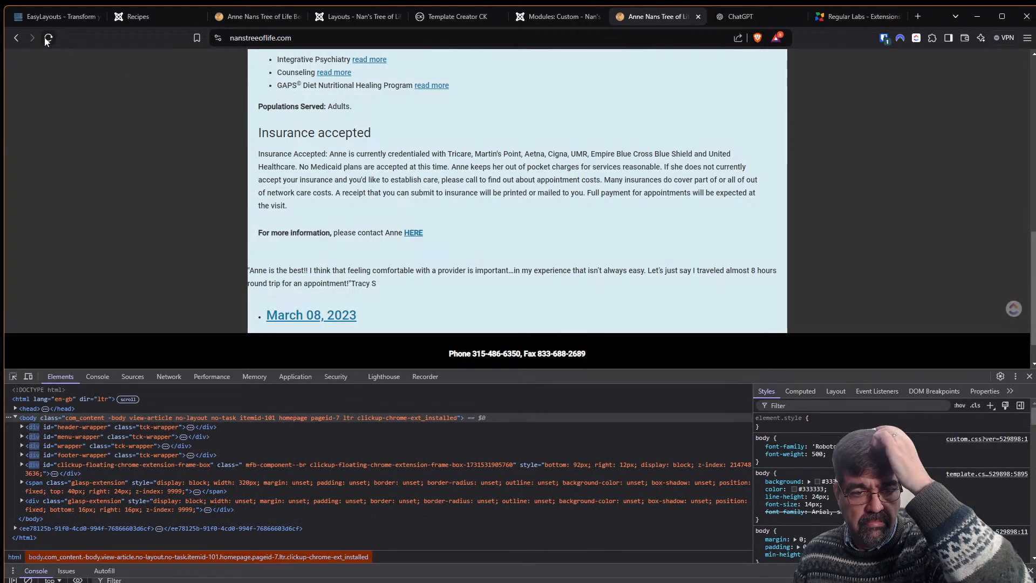
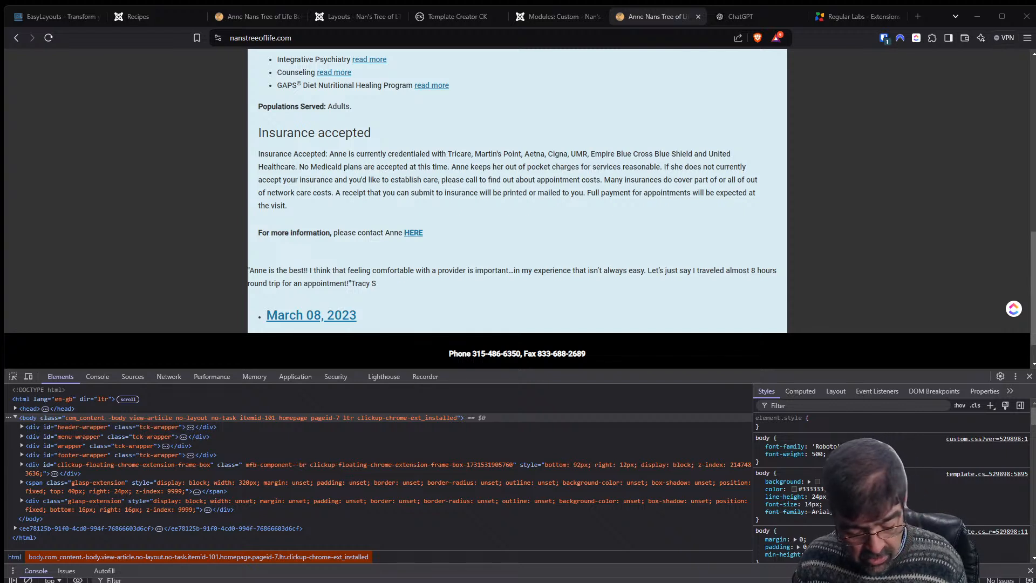
pyautogui.press('super')
pyautogui.press('Escape')
pyautogui.click(356, 16)
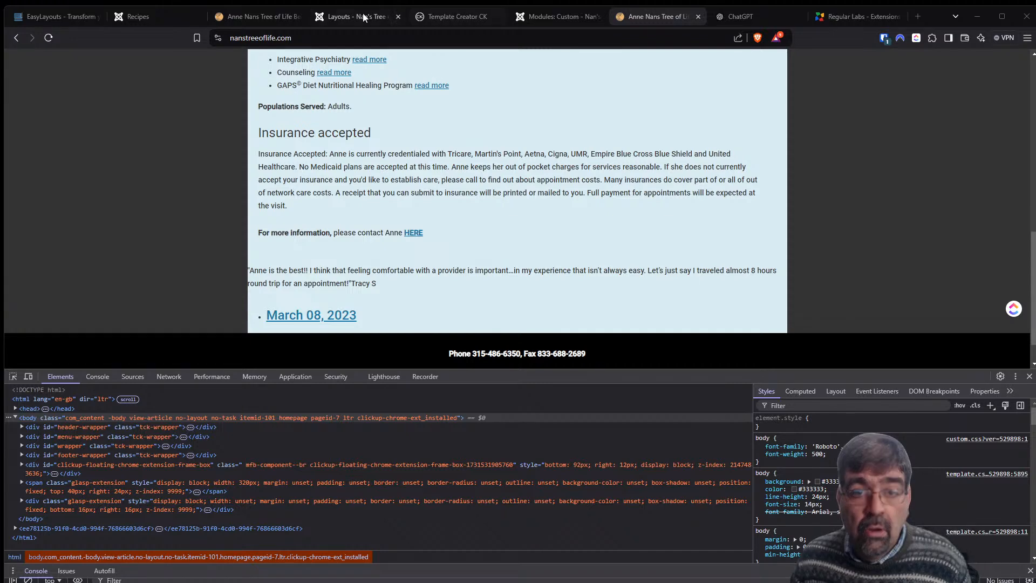
# Add ordering="random" to the Testimonials module's articles tag, move [source] to its own paragraph, and save the module
pyautogui.click(551, 17)
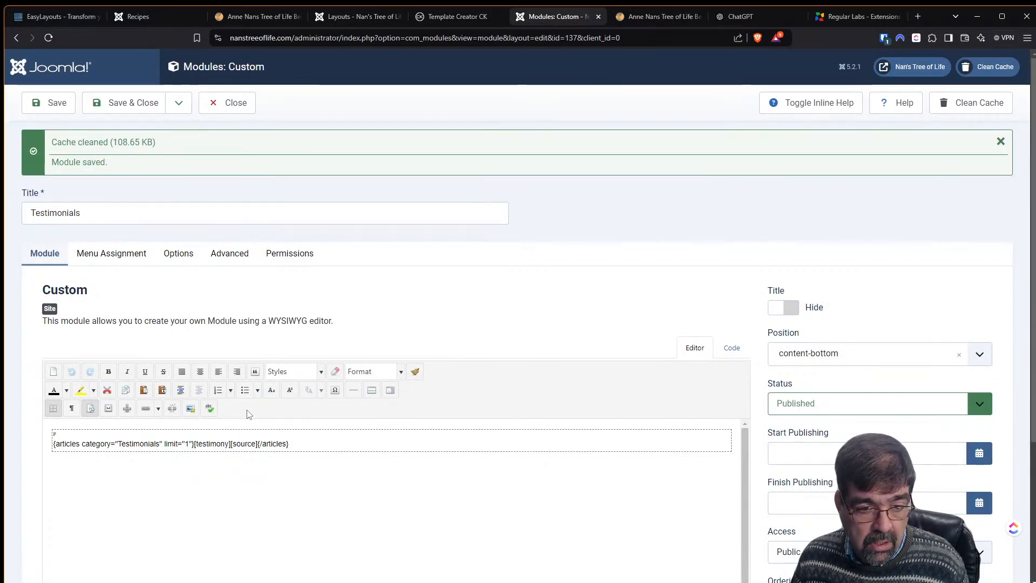
pyautogui.click(163, 442)
pyautogui.write('ordering="random"')
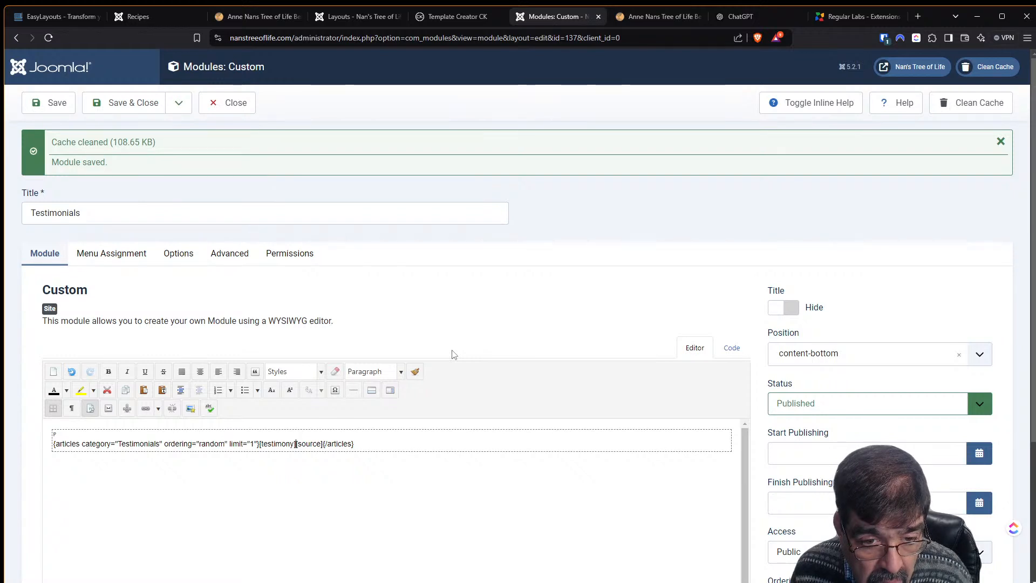
pyautogui.press('Return')
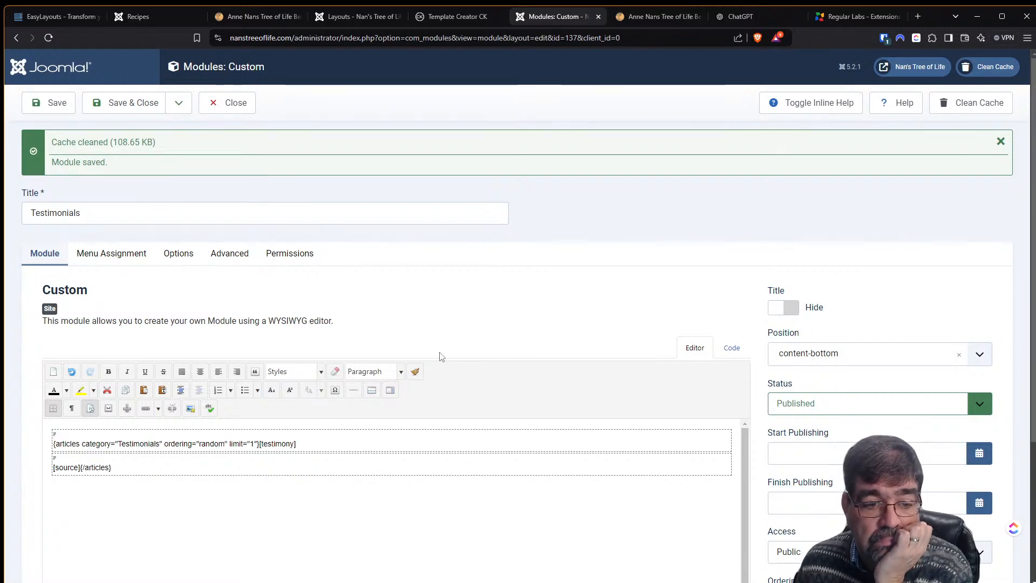
pyautogui.click(40, 104)
# Reload the home page several times to check whether the displayed testimonial is picked at random
pyautogui.hotkey('ctrl', 'Tab')
pyautogui.press('F5')
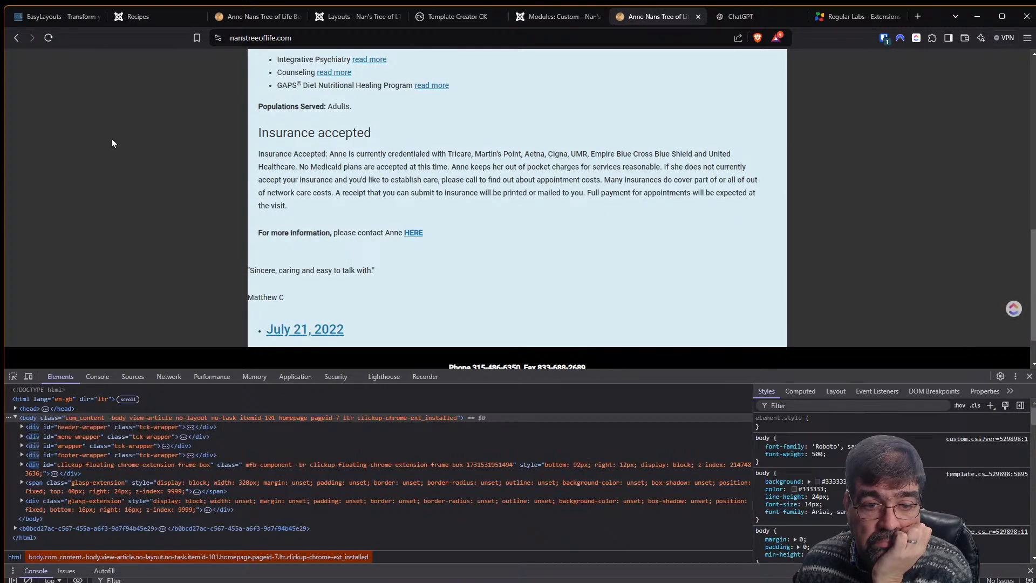
pyautogui.click(49, 39)
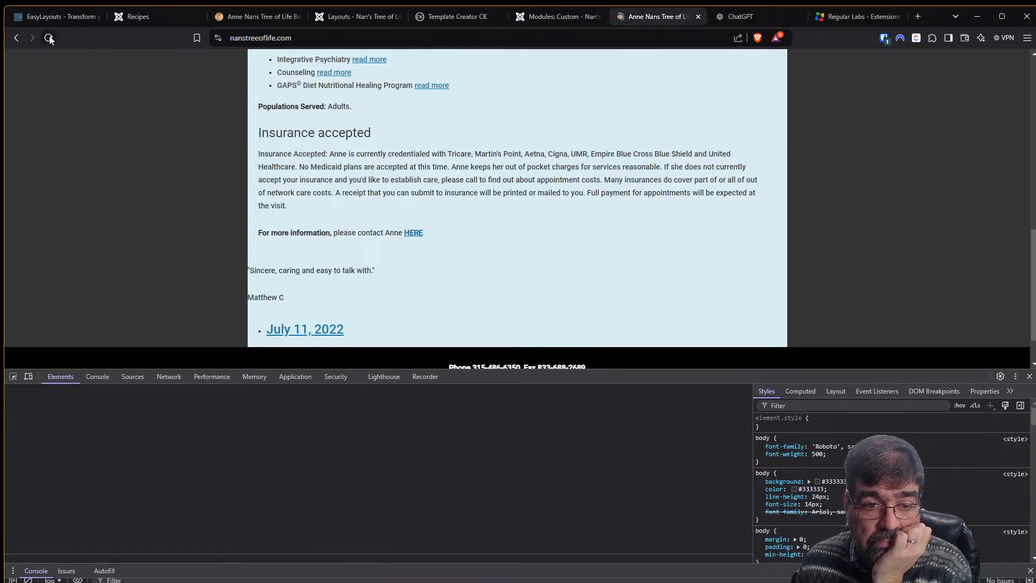
pyautogui.click(50, 38)
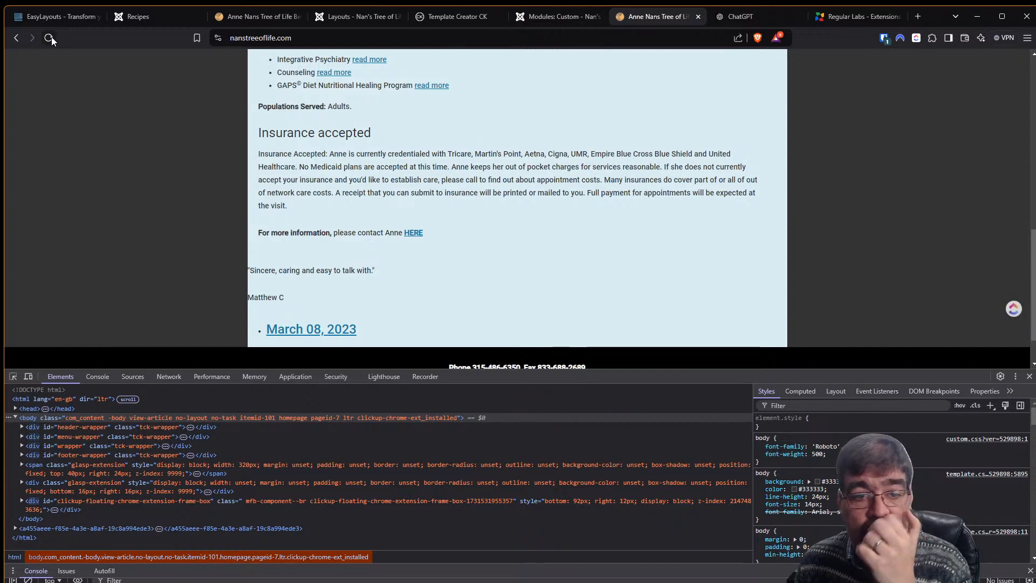
pyautogui.click(49, 37)
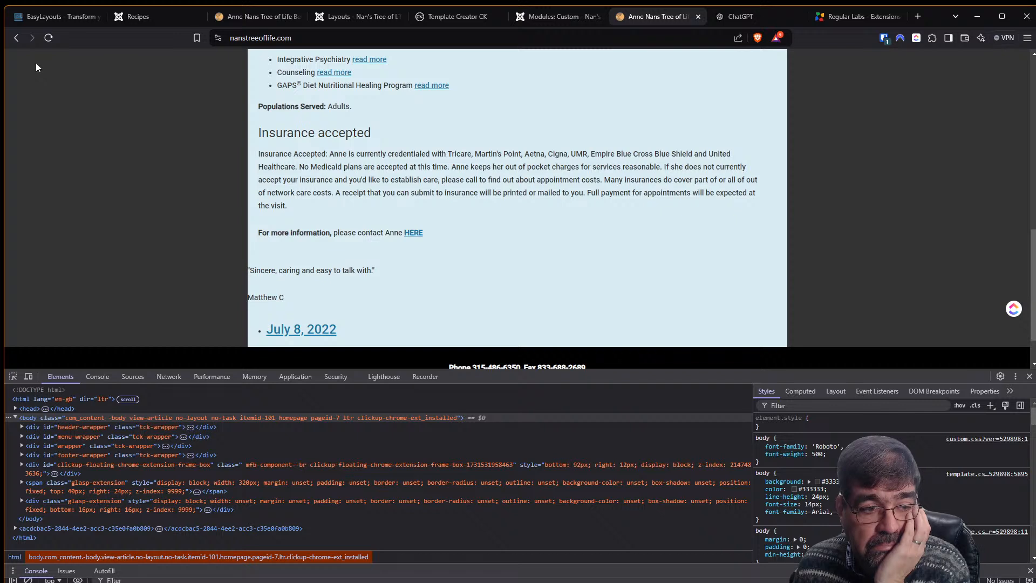
pyautogui.click(49, 37)
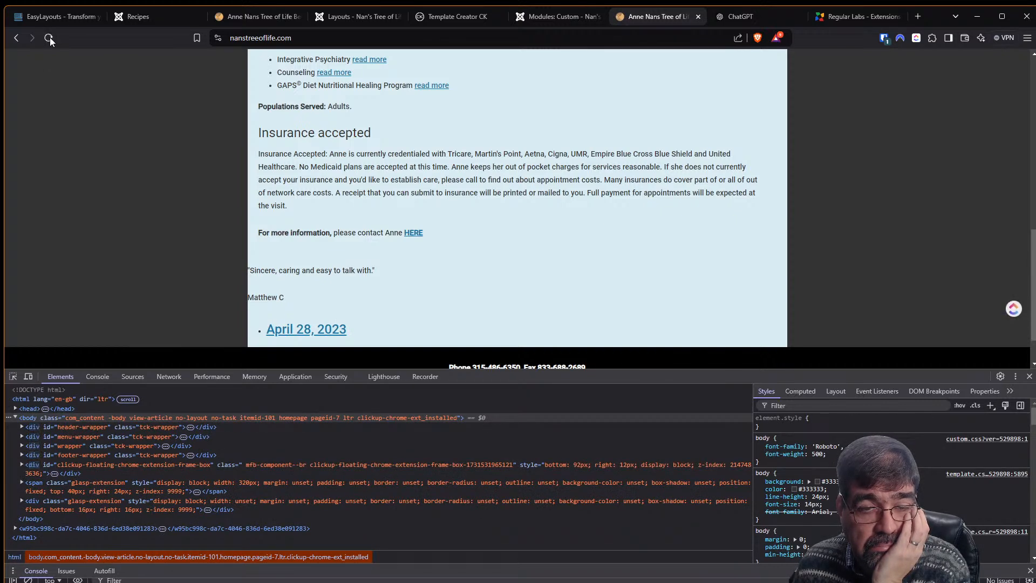
# Set the Testimonials module's caching to No caching and save it
pyautogui.click(555, 16)
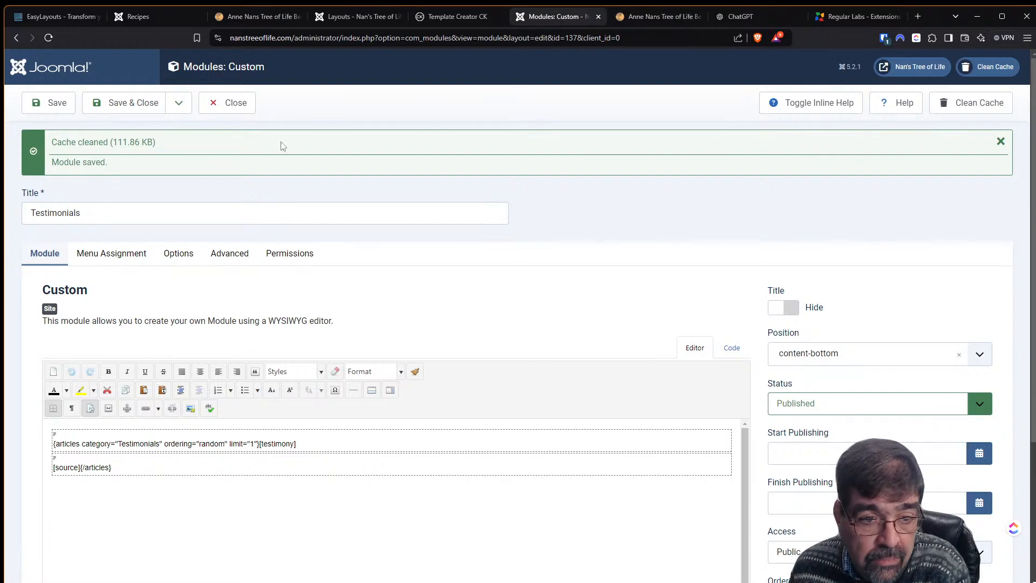
pyautogui.click(238, 259)
pyautogui.scroll(-3, 378, 266)
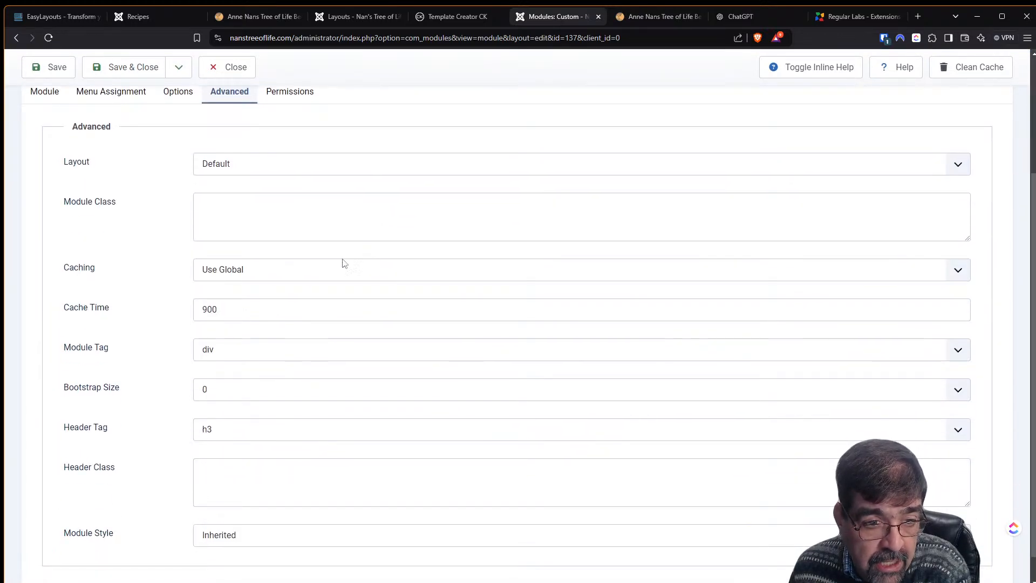
pyautogui.click(300, 276)
pyautogui.click(286, 308)
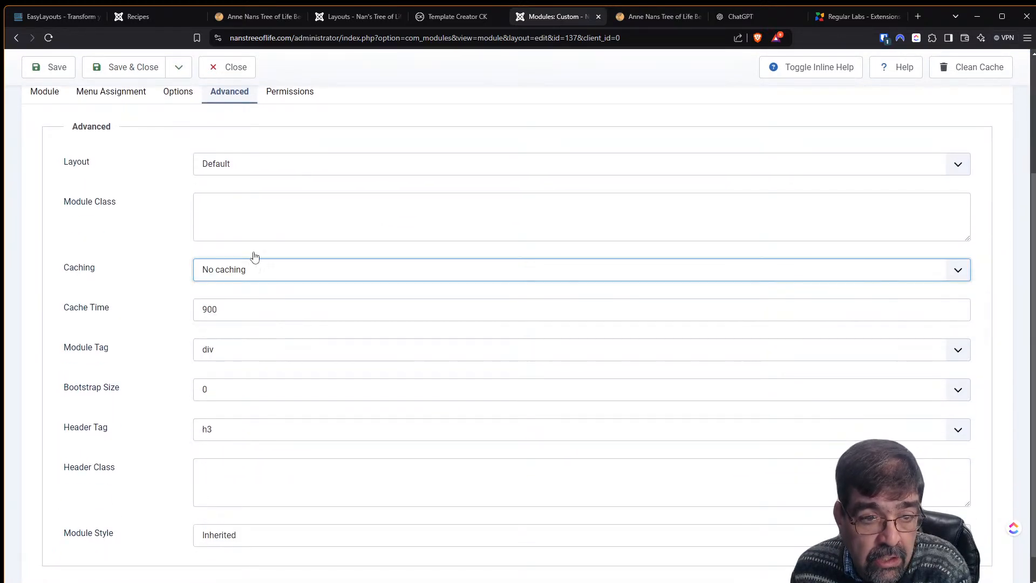
pyautogui.click(50, 67)
# Reload the home page repeatedly to see whether the testimonial rotates with module caching turned off
pyautogui.click(645, 17)
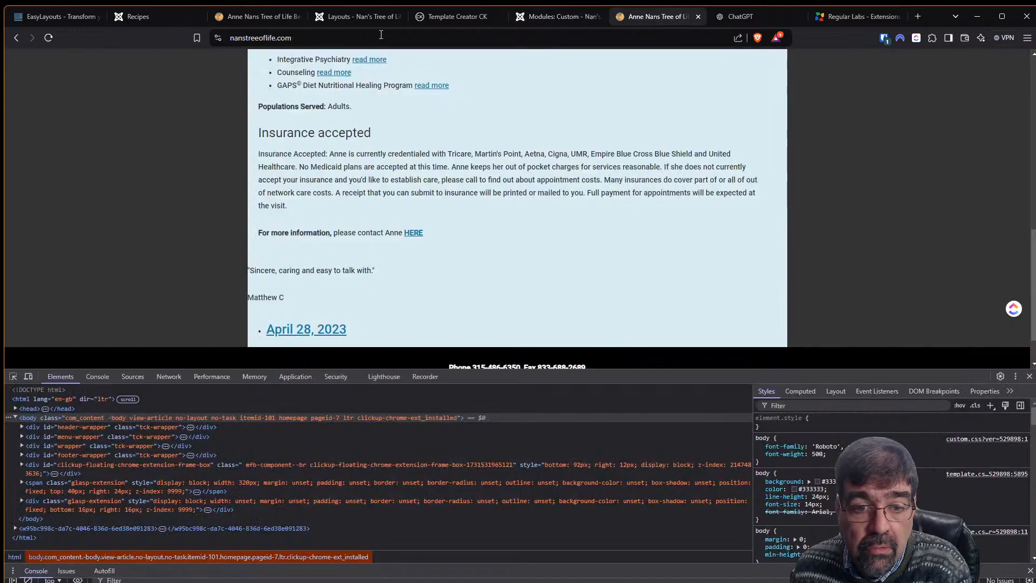
pyautogui.click(48, 37)
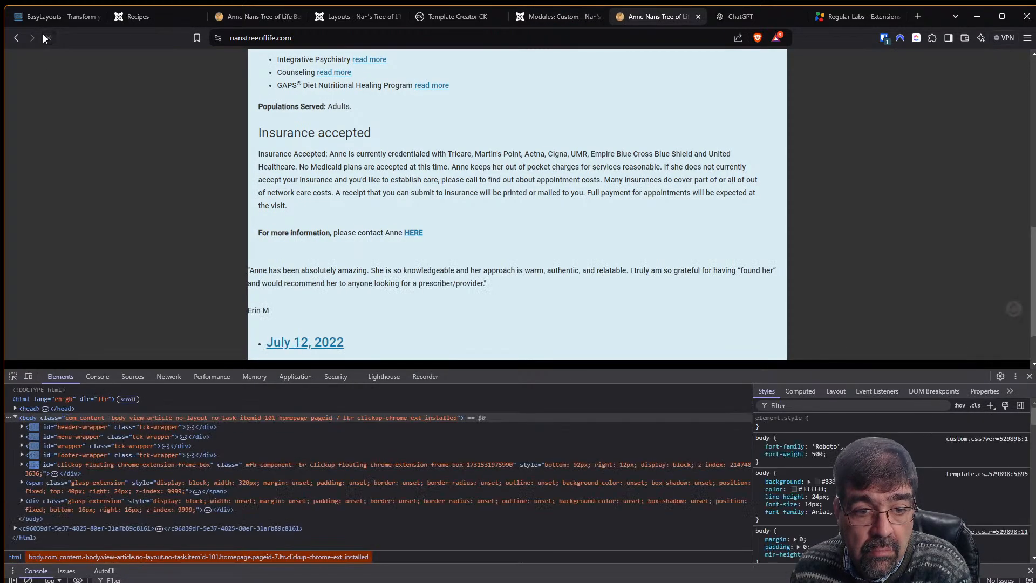
pyautogui.click(48, 38)
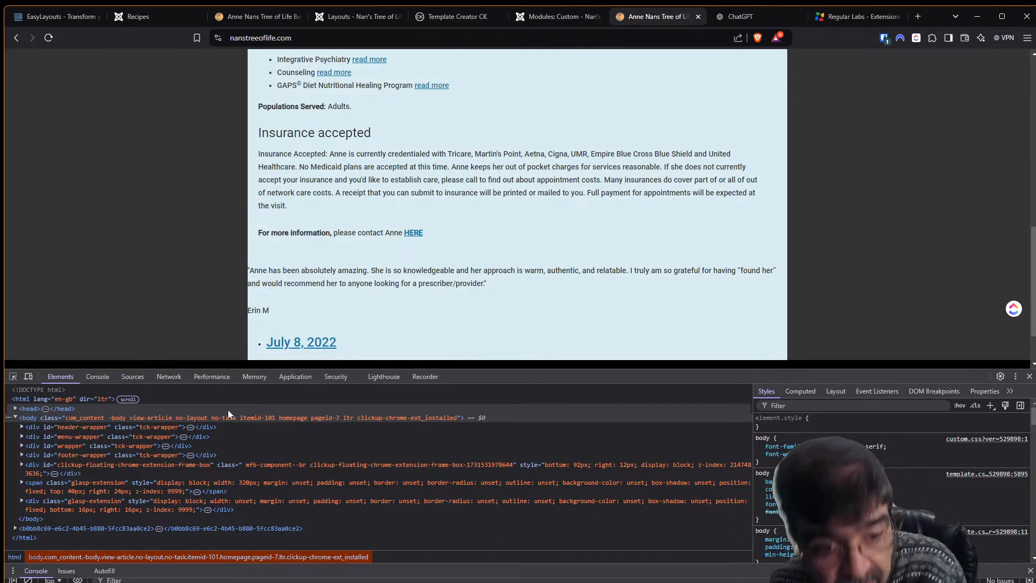
pyautogui.click(44, 38)
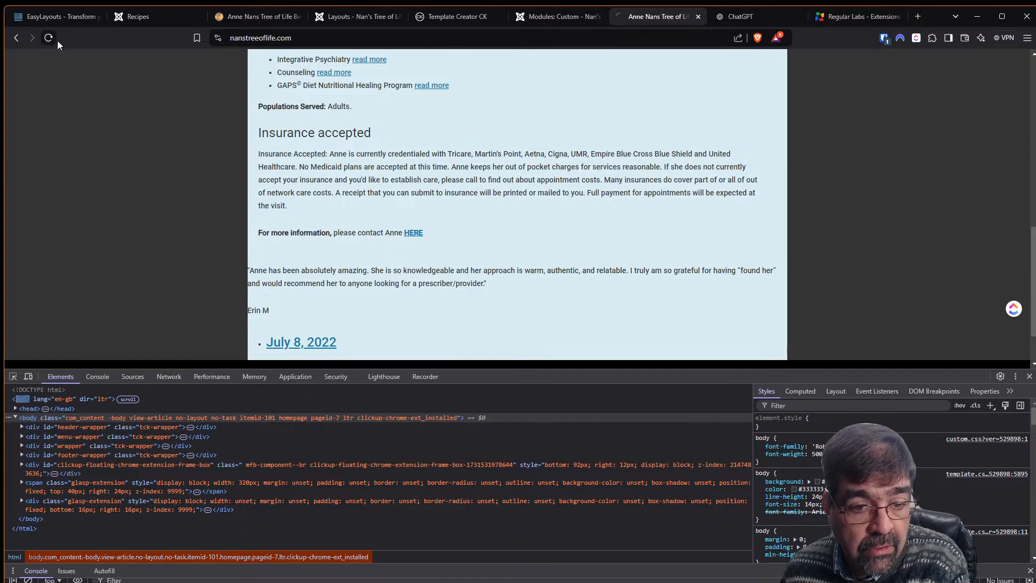
# Clean the site cache from the Testimonials module and reload the home page to check the testimonial
pyautogui.click(534, 18)
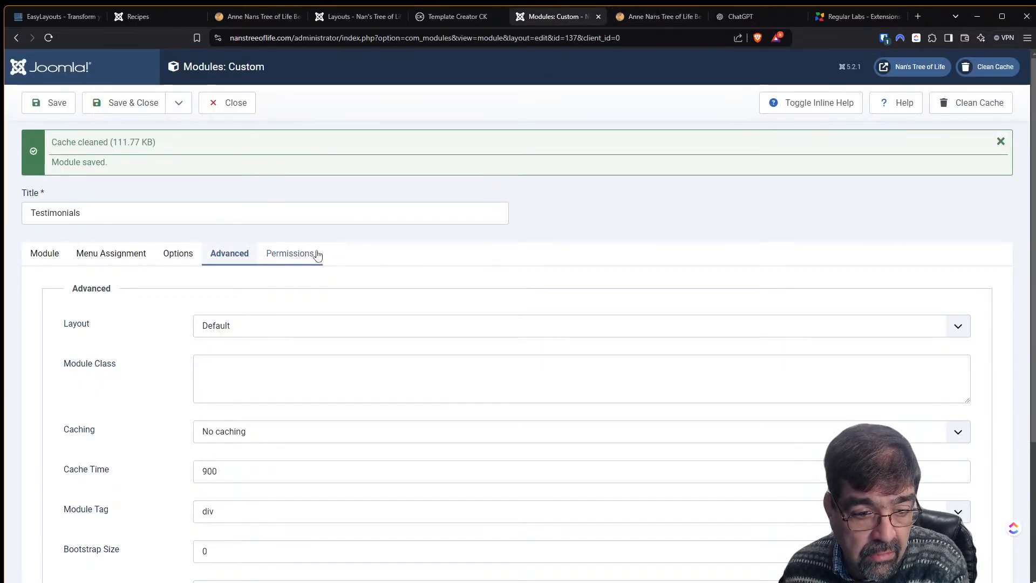
pyautogui.scroll(-2, 316, 252)
pyautogui.scroll(2, 345, 243)
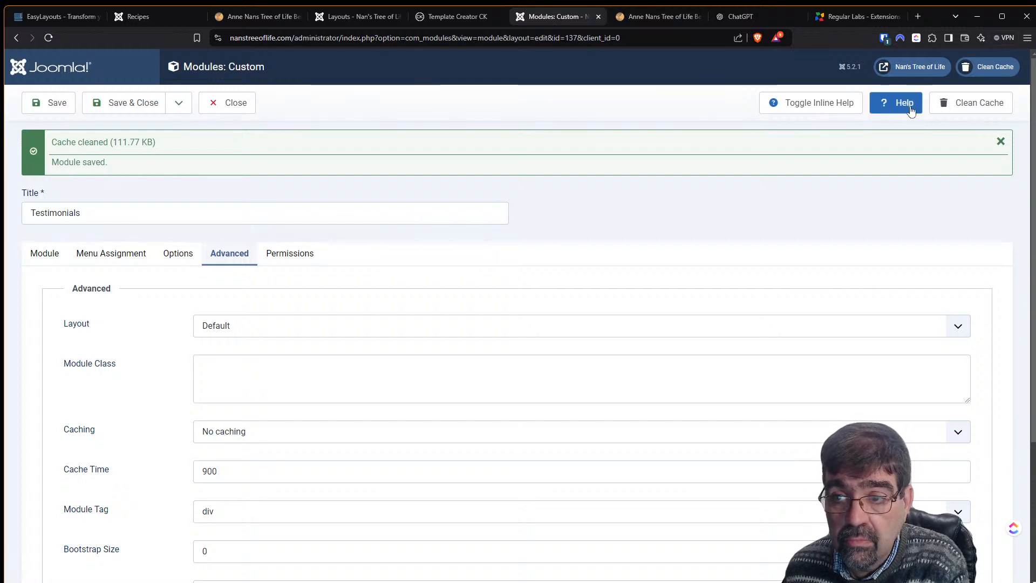
pyautogui.click(972, 102)
pyautogui.click(656, 16)
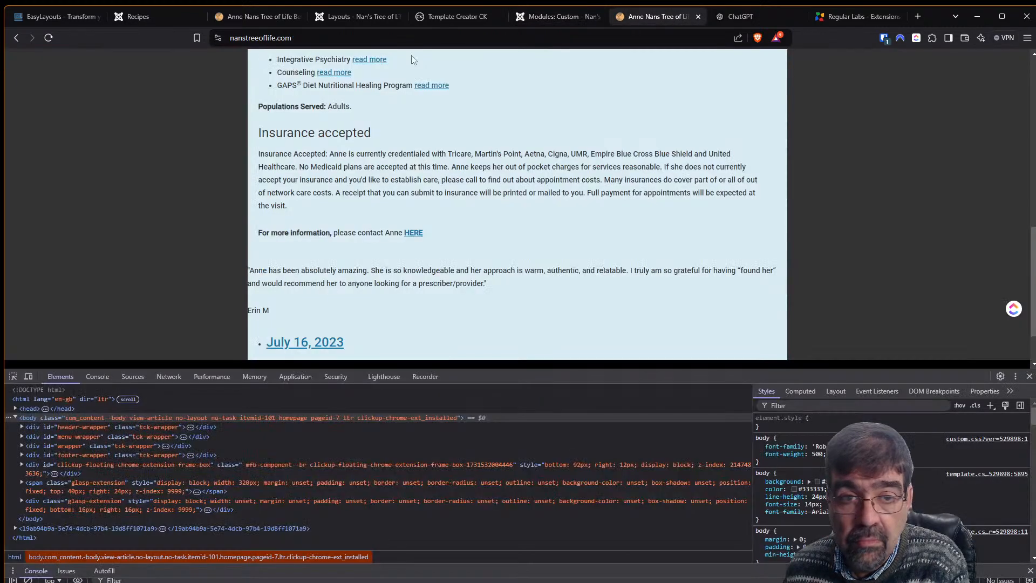
pyautogui.click(47, 39)
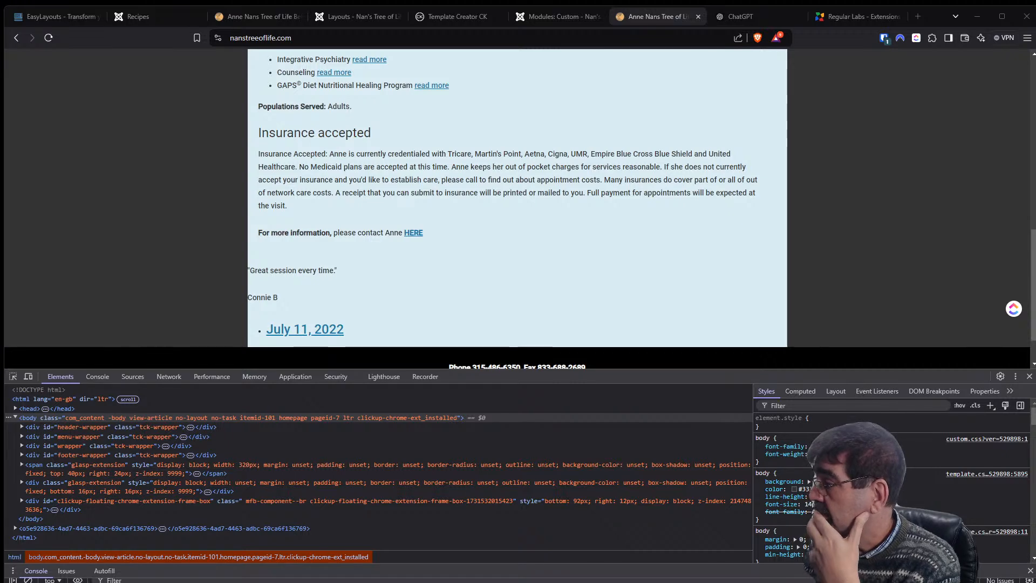
# Switch to Chrome and examine the Joomla magazine article's Newsflash module settings and example output
pyautogui.moveTo(1035, 102); pyautogui.dragTo(497, 27)
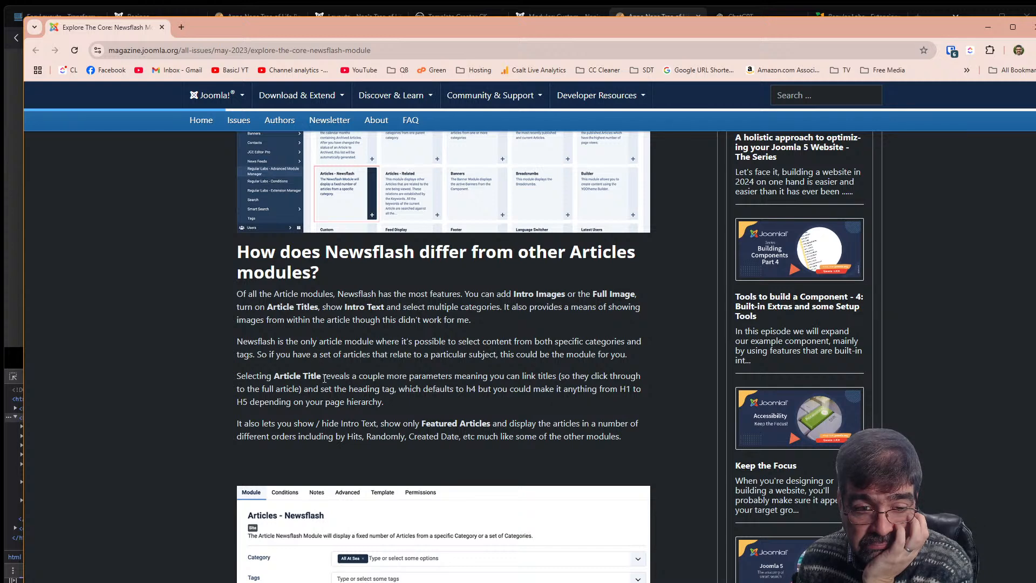
pyautogui.scroll(-3, 303, 397)
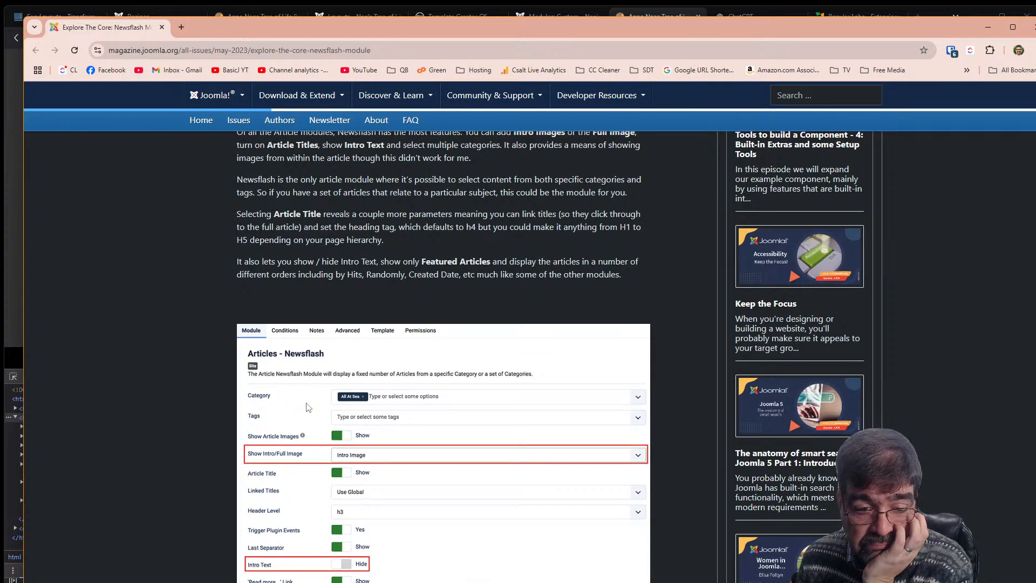
pyautogui.scroll(-3, 308, 408)
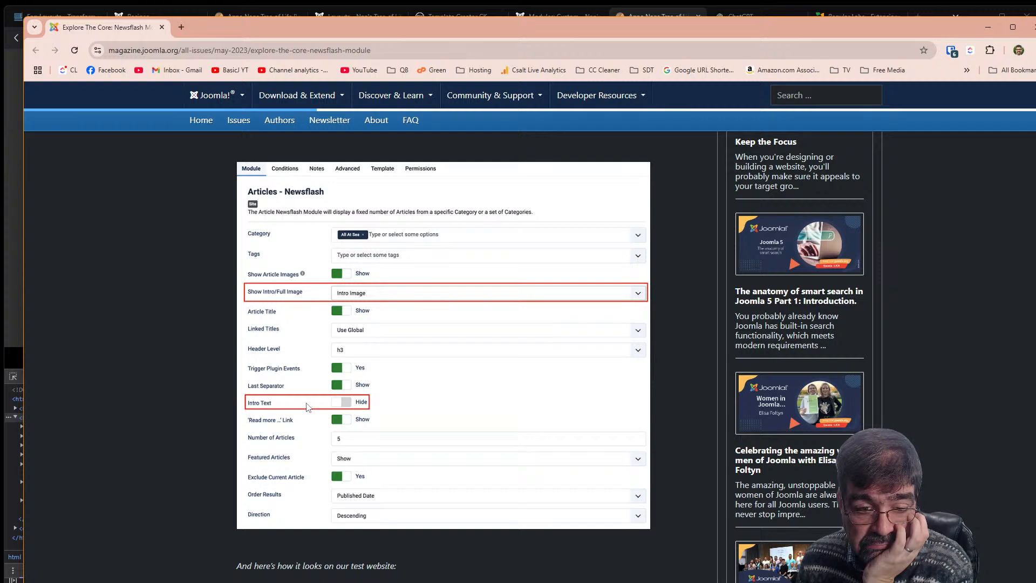
pyautogui.scroll(-8, 307, 406)
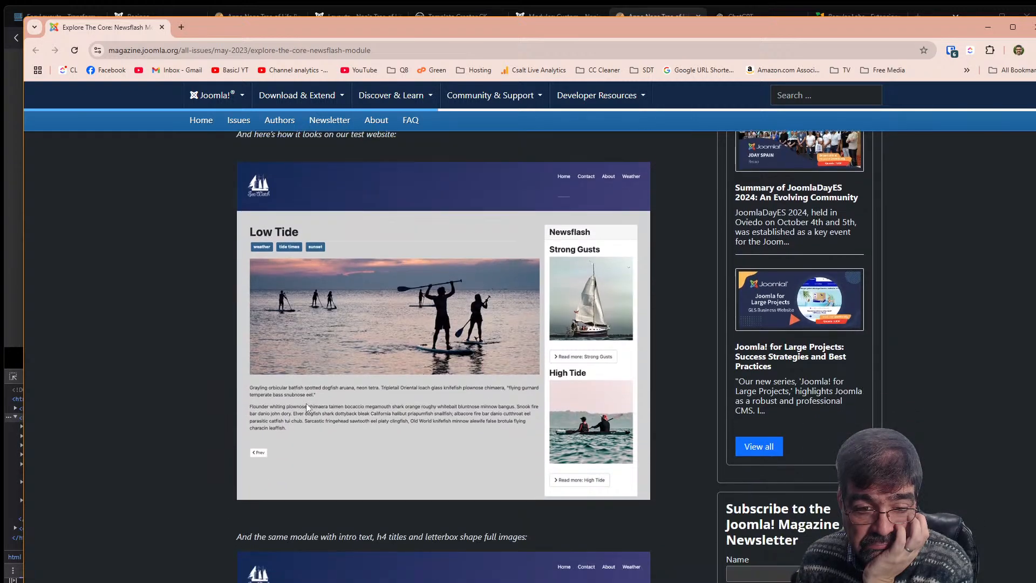
pyautogui.scroll(9, 306, 403)
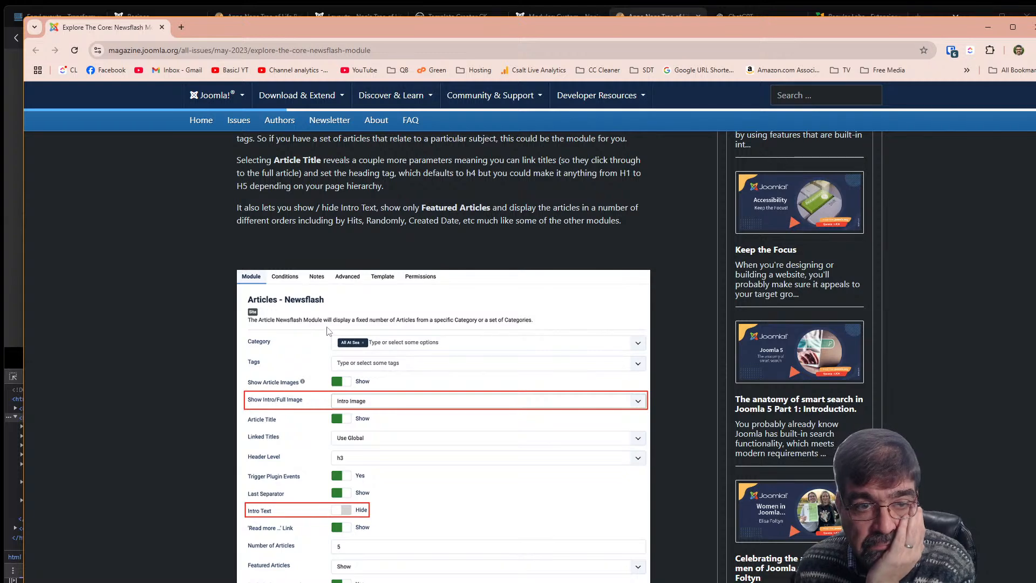
pyautogui.moveTo(575, 30); pyautogui.dragTo(575, 0)
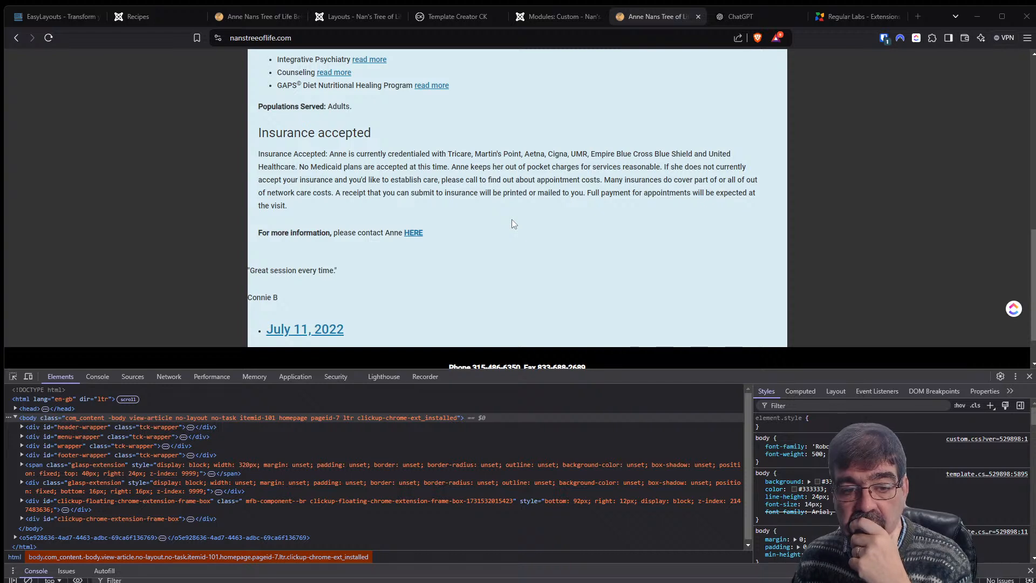
# Close the custom Testimonials module and unpublish both Testimonials modules in the site modules list
pyautogui.click(557, 21)
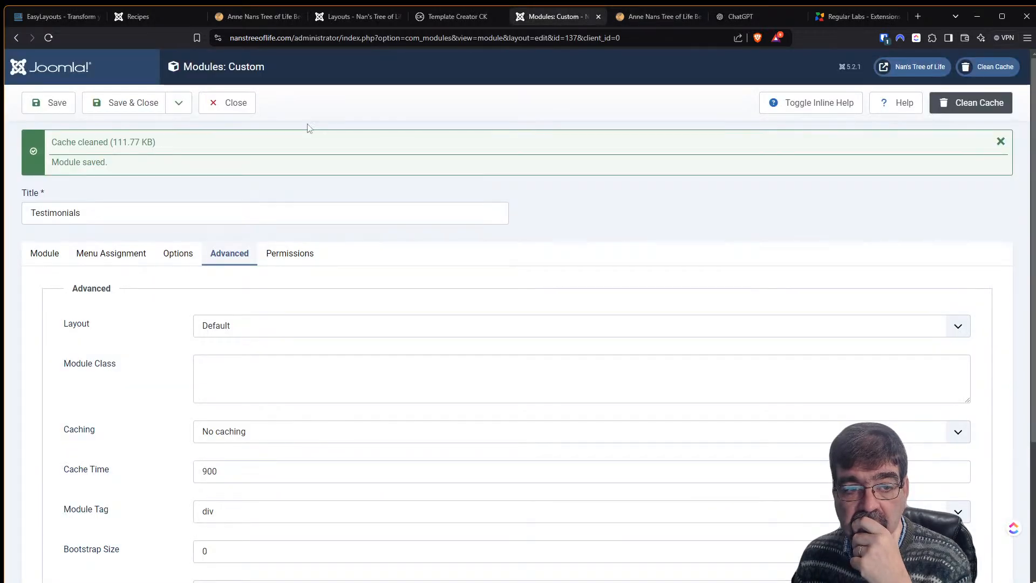
pyautogui.click(232, 104)
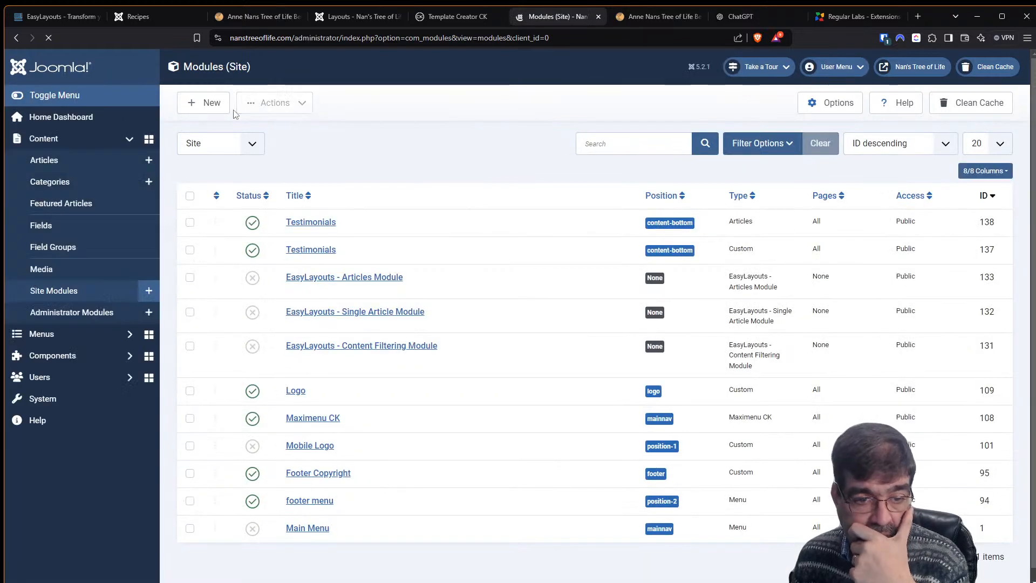
pyautogui.click(190, 250)
pyautogui.click(190, 223)
pyautogui.click(274, 102)
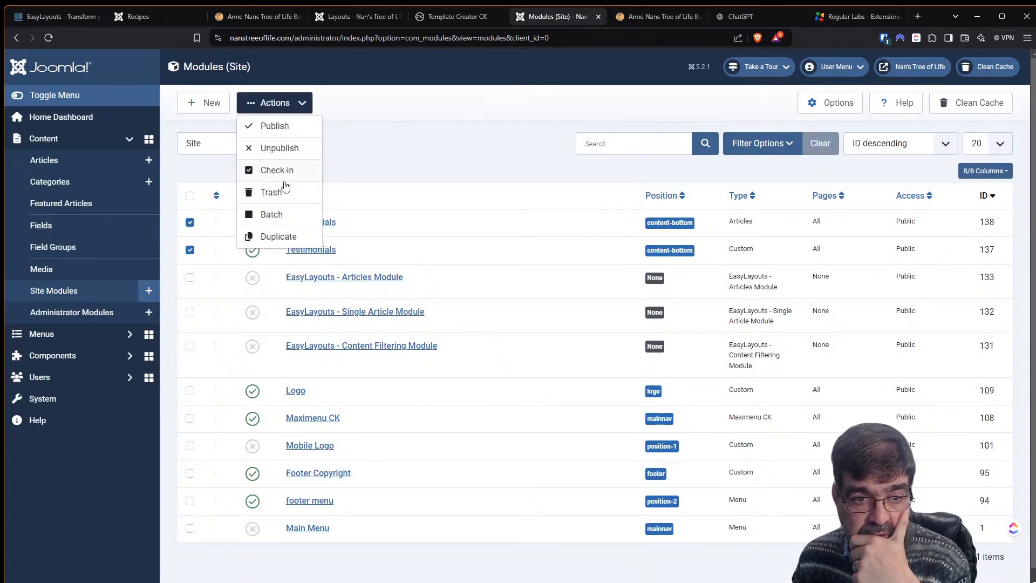
pyautogui.click(279, 150)
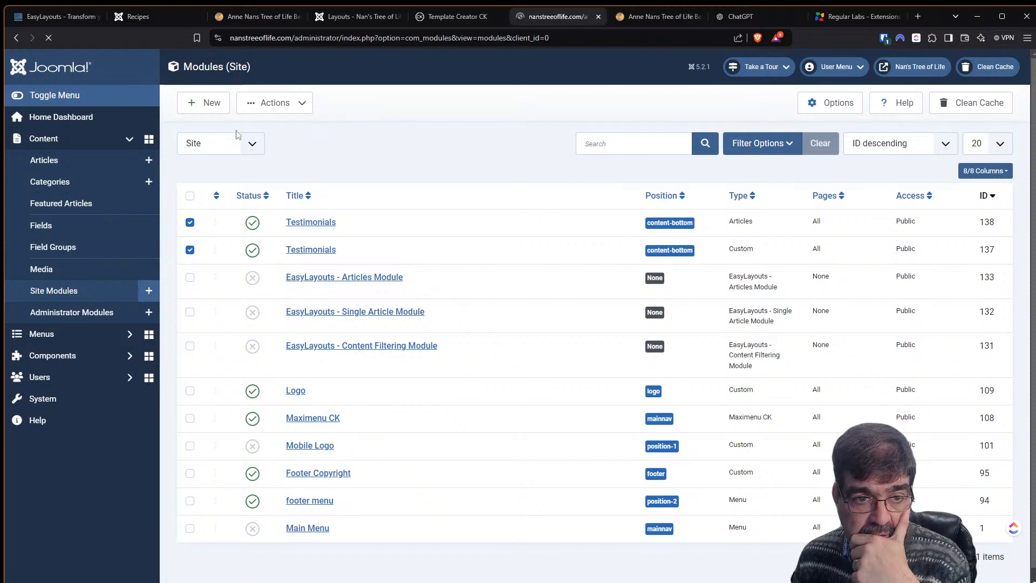
# Create a new site module of the Articles - Newsflash type, searching the module types for "news"
pyautogui.click(203, 103)
pyautogui.click(575, 146)
pyautogui.write('art')
pyautogui.moveTo(575, 146); pyautogui.dragTo(491, 135)
pyautogui.write('news')
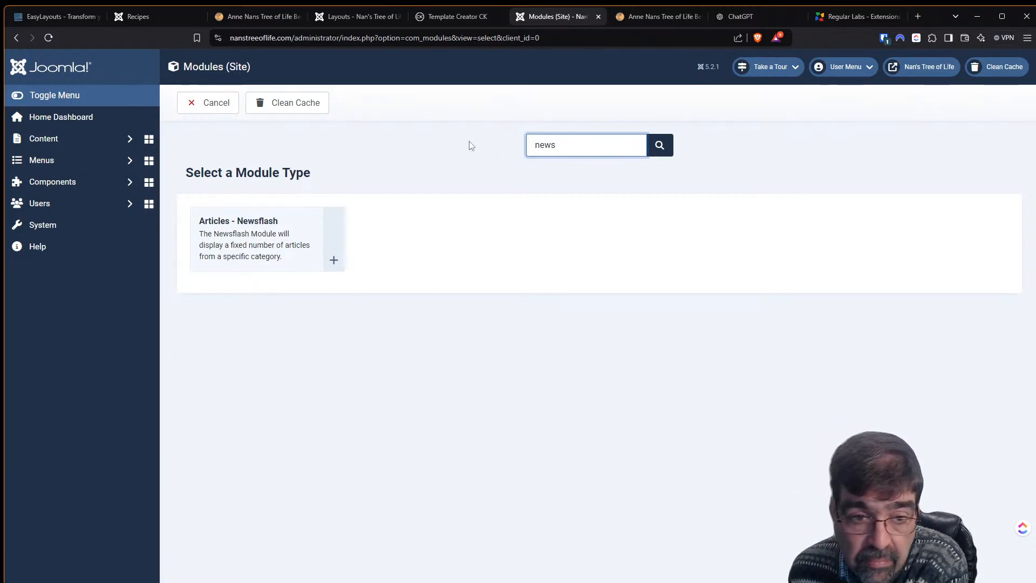
pyautogui.click(286, 249)
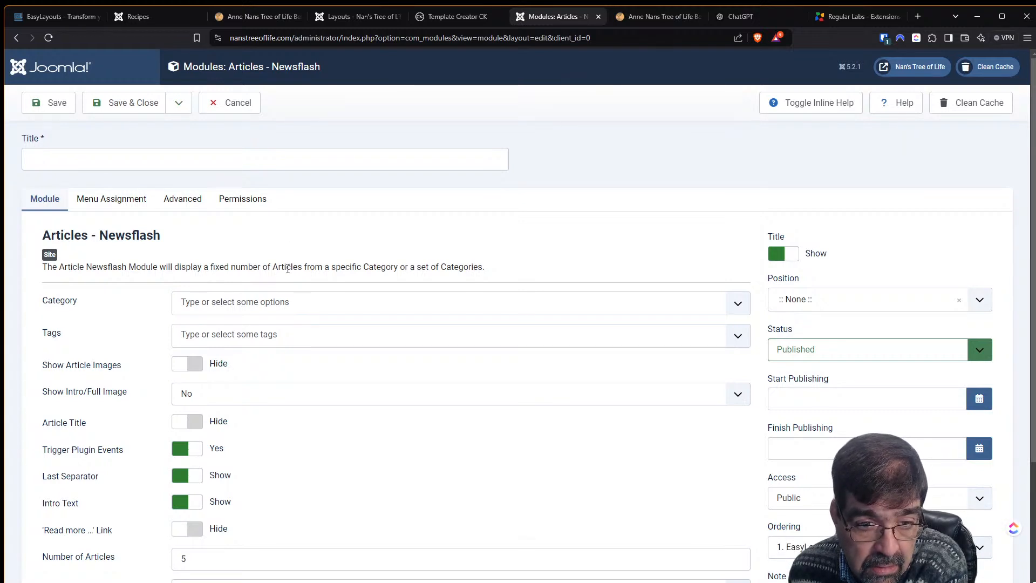
# Set the Newsflash module's category to Testimonials
pyautogui.click(278, 306)
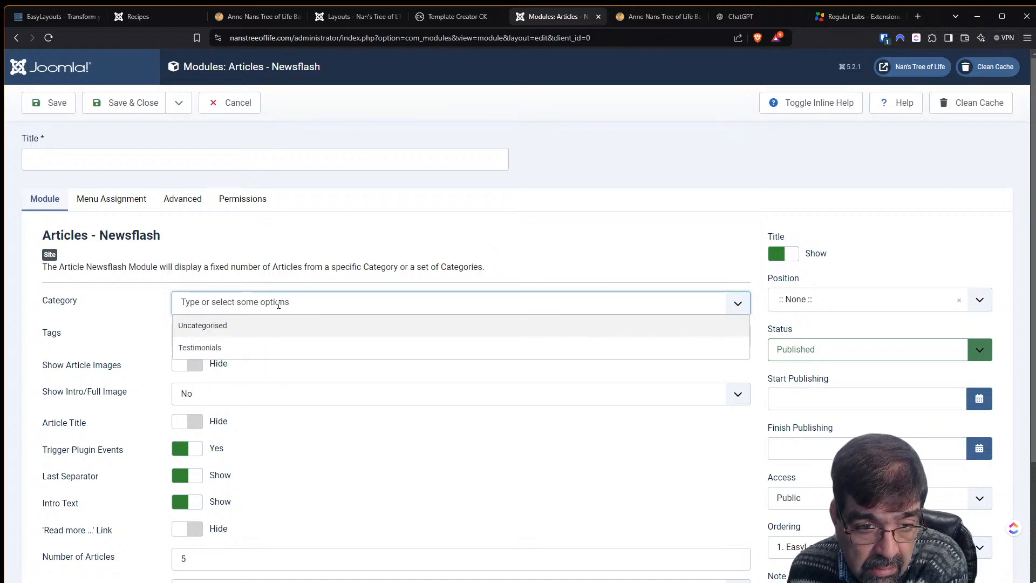
pyautogui.click(267, 350)
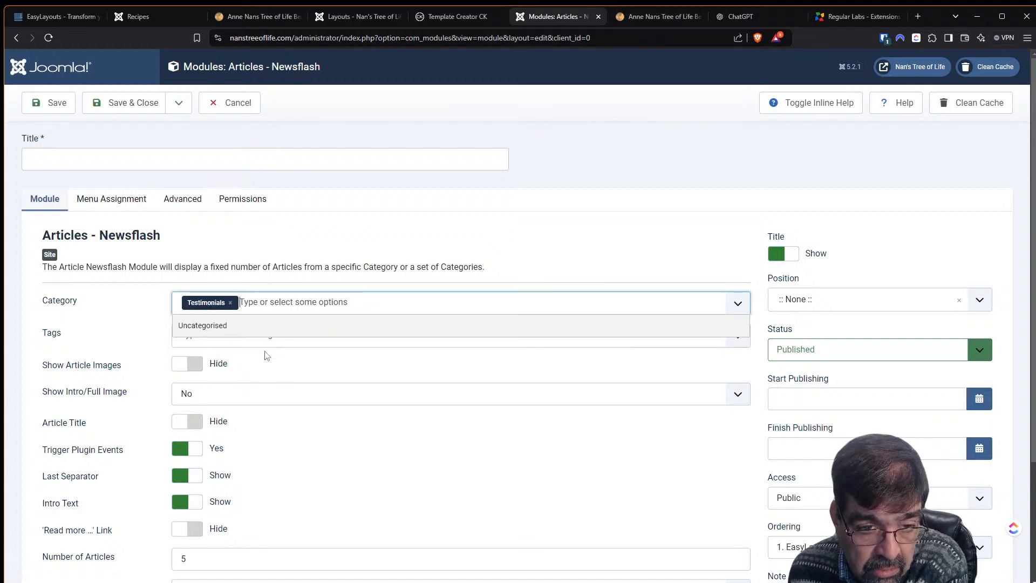
pyautogui.click(119, 311)
# Limit the Newsflash module to 1 article and order its results by Random
pyautogui.scroll(-2, 124, 311)
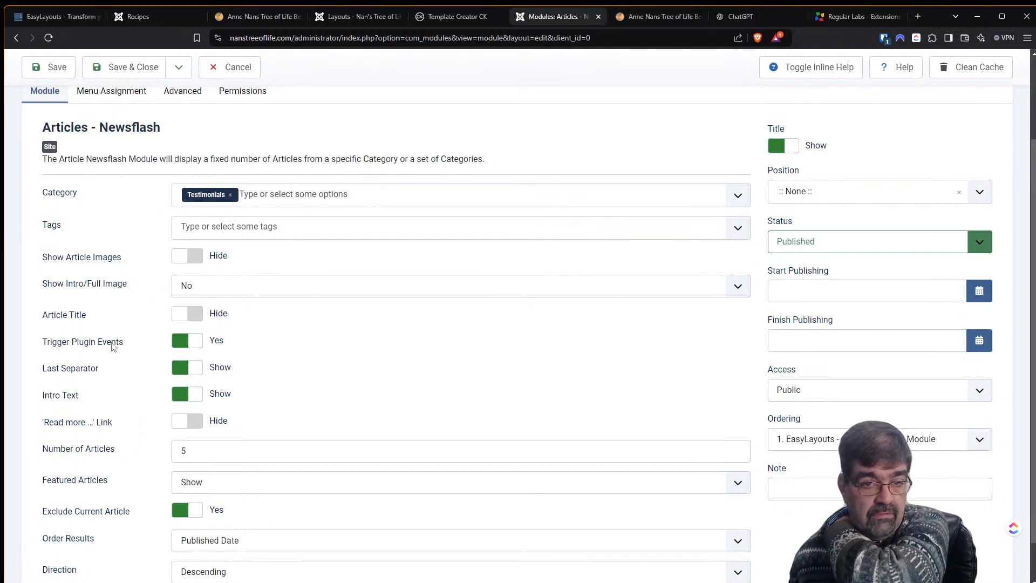
pyautogui.click(798, 75)
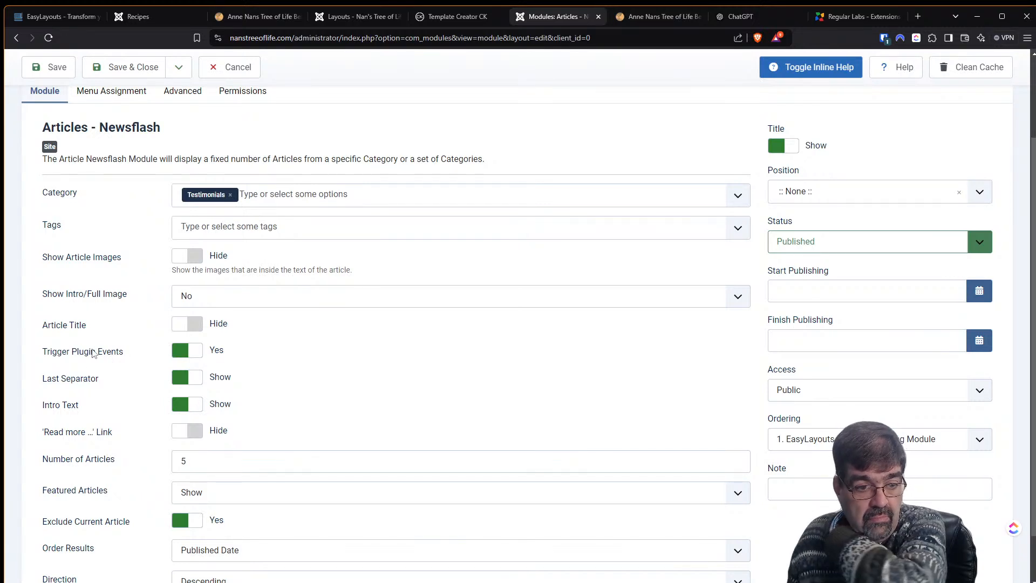
pyautogui.scroll(-1, 93, 354)
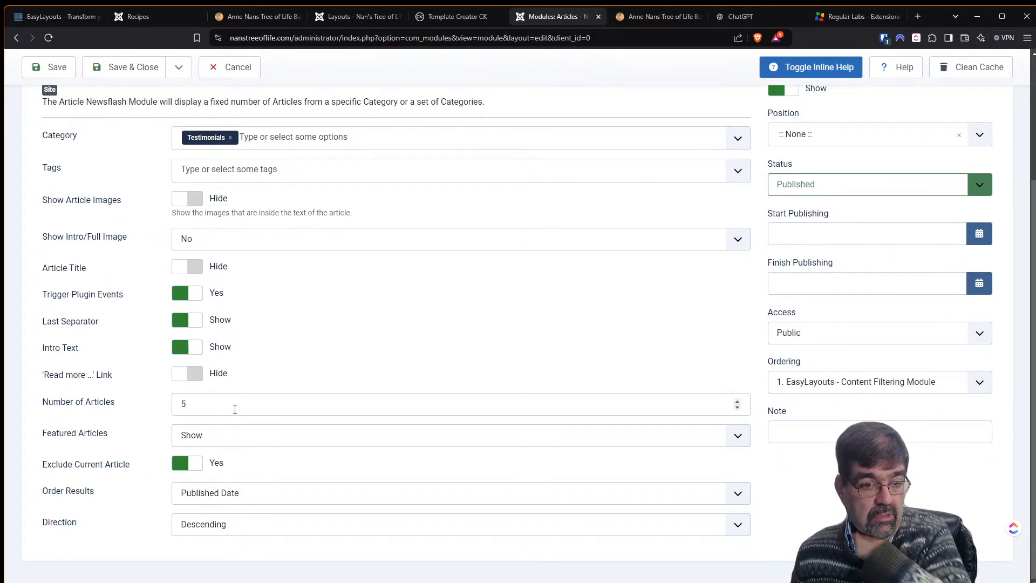
pyautogui.click(144, 404)
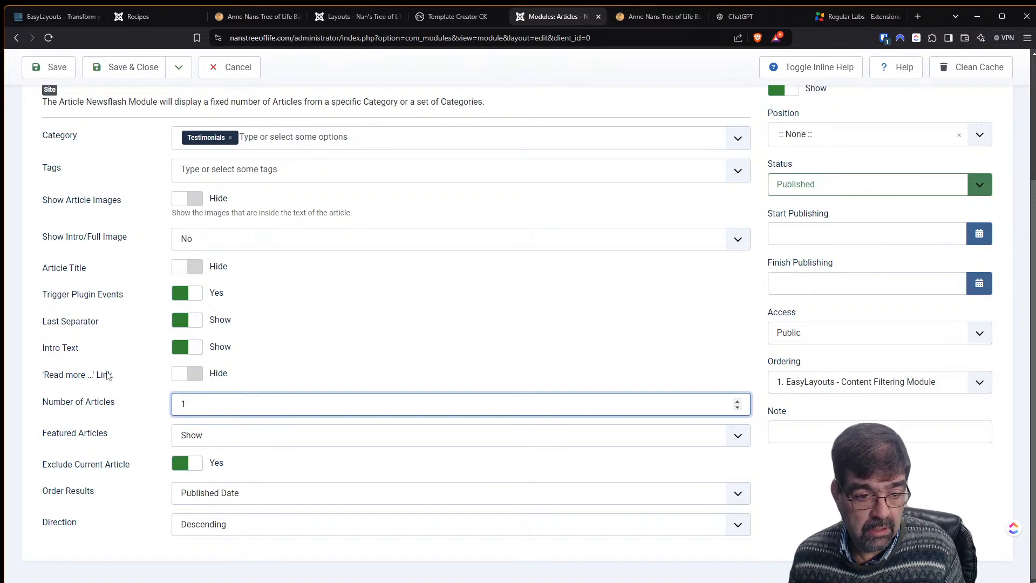
pyautogui.click(205, 433)
pyautogui.click(207, 435)
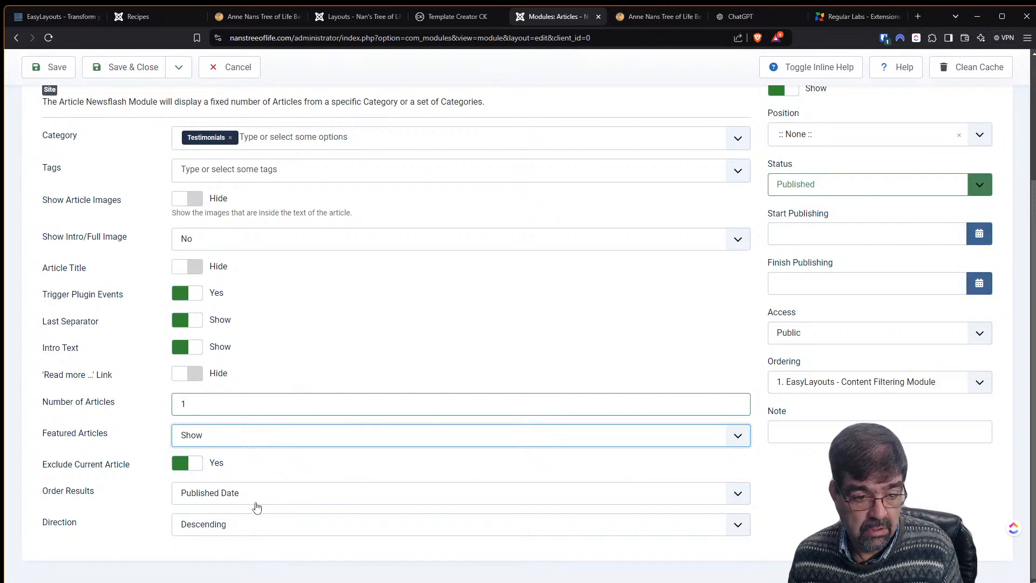
pyautogui.click(222, 494)
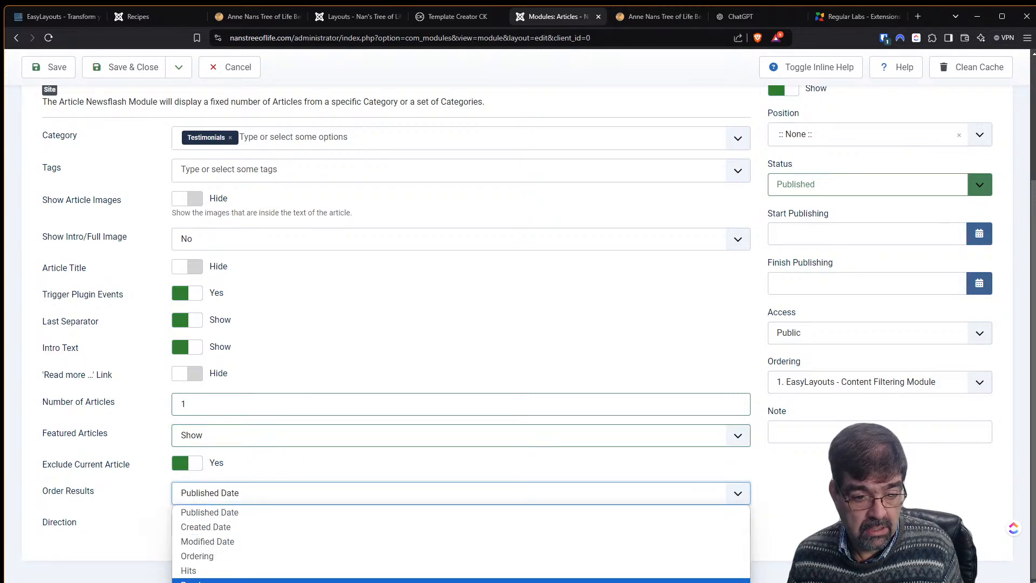
pyautogui.click(215, 578)
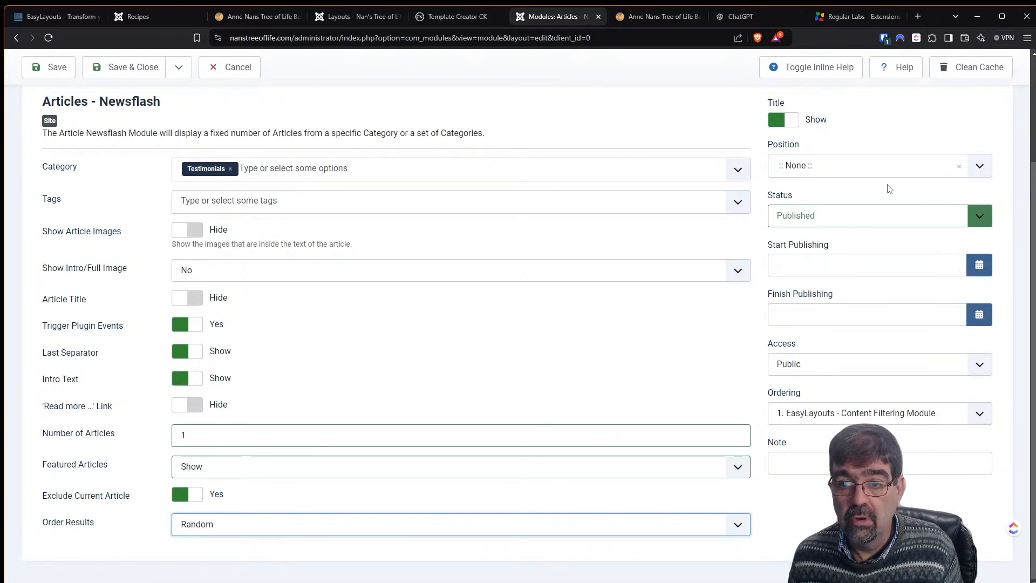
# Assign the Newsflash module to the content-bottom position
pyautogui.click(869, 166)
pyautogui.write('contetn')
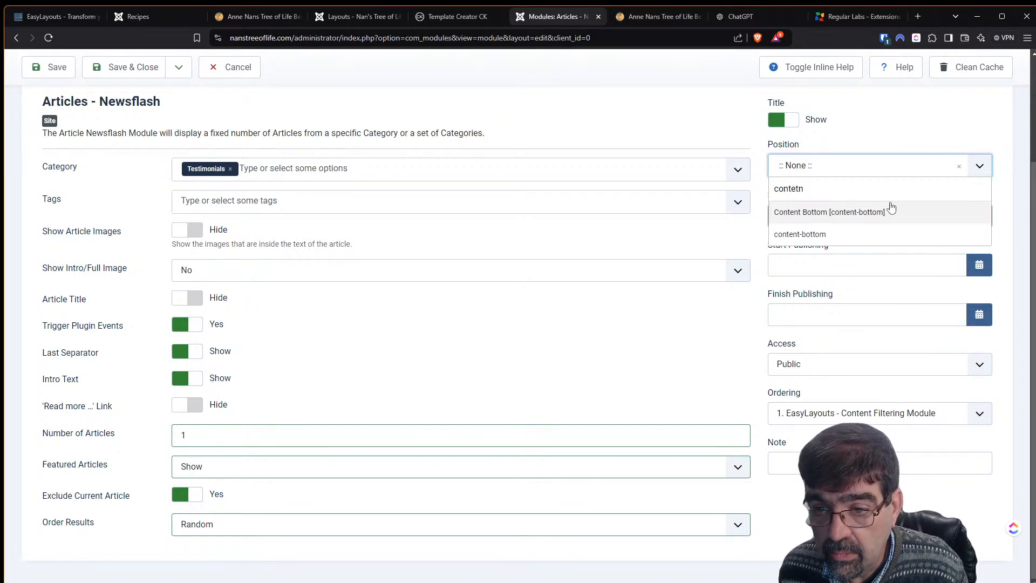
pyautogui.click(848, 233)
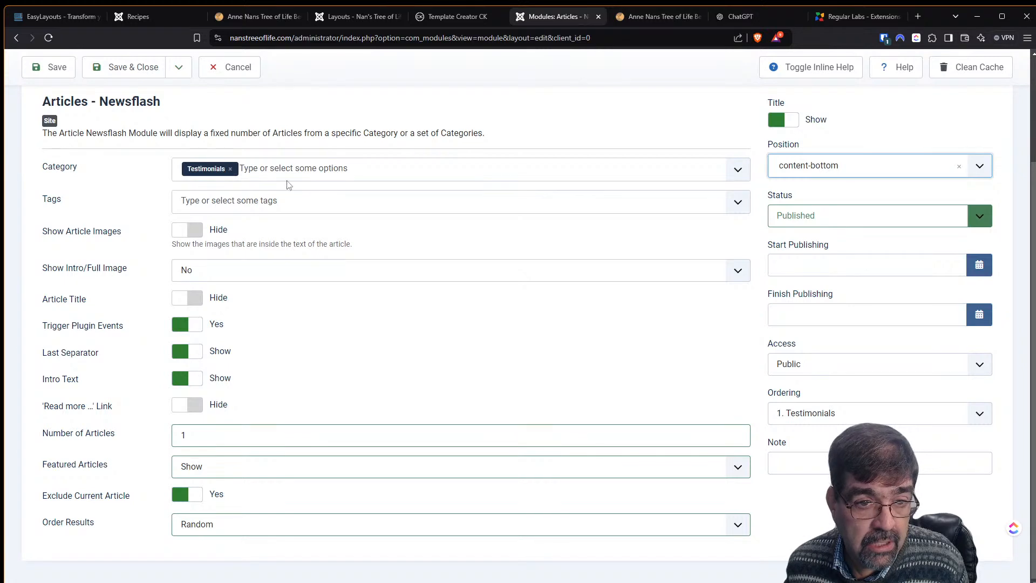
# Title the module "News Flash" and save it without closing
pyautogui.scroll(3, 388, 240)
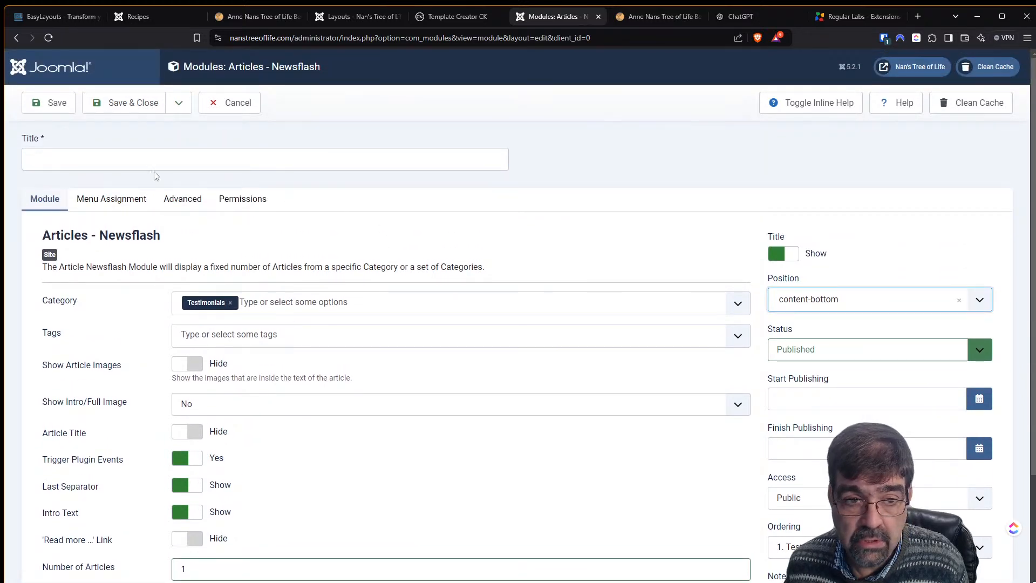
pyautogui.click(134, 160)
pyautogui.write('News Flash')
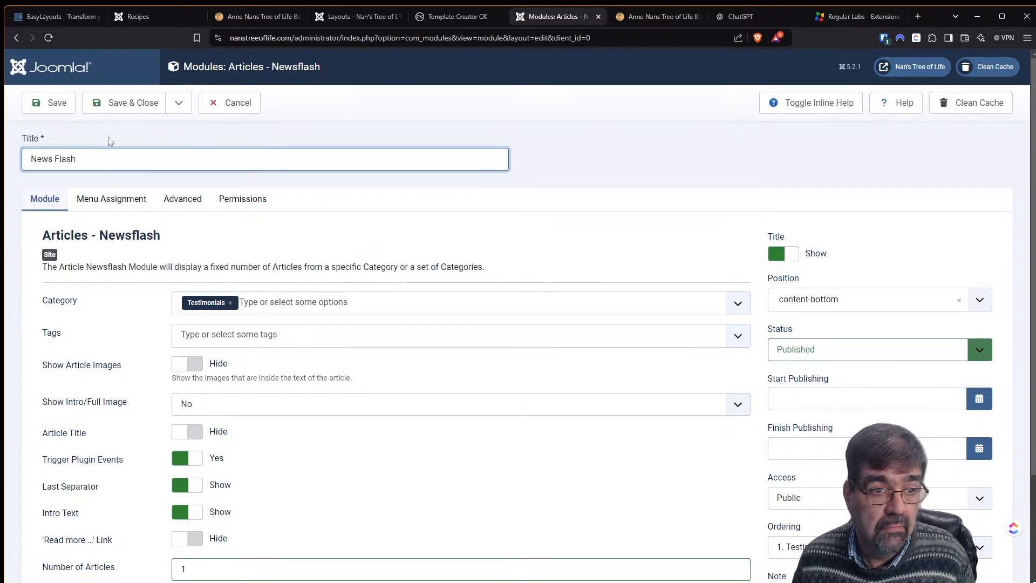
pyautogui.click(48, 102)
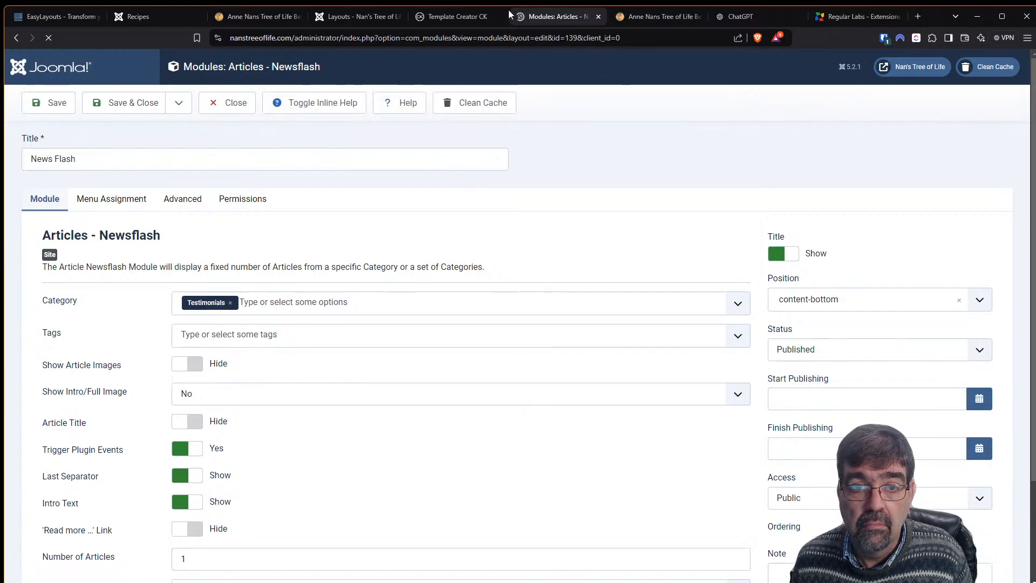
# Reload the home page twice to check what the News Flash module outputs below the page content
pyautogui.click(649, 17)
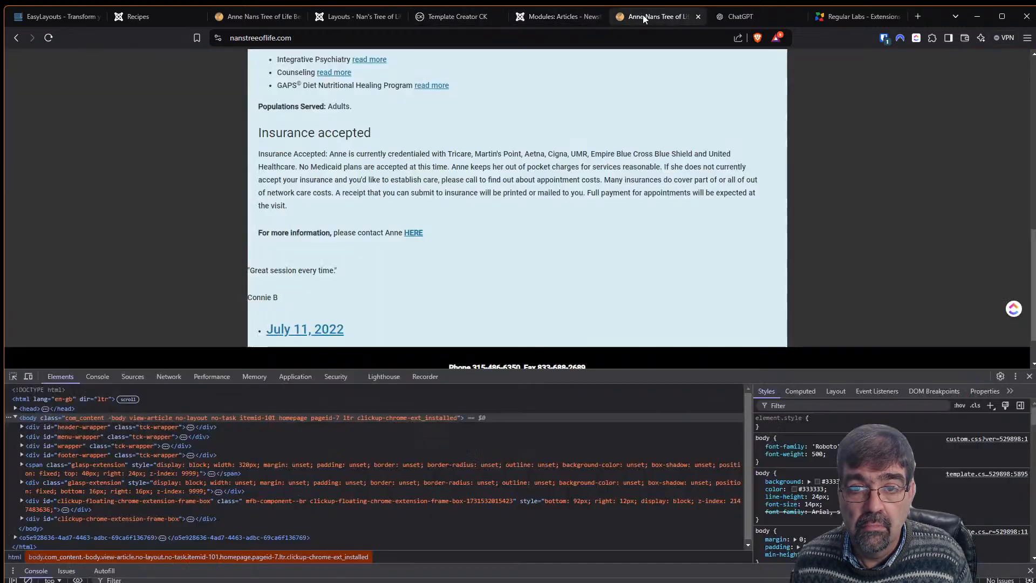
pyautogui.click(50, 37)
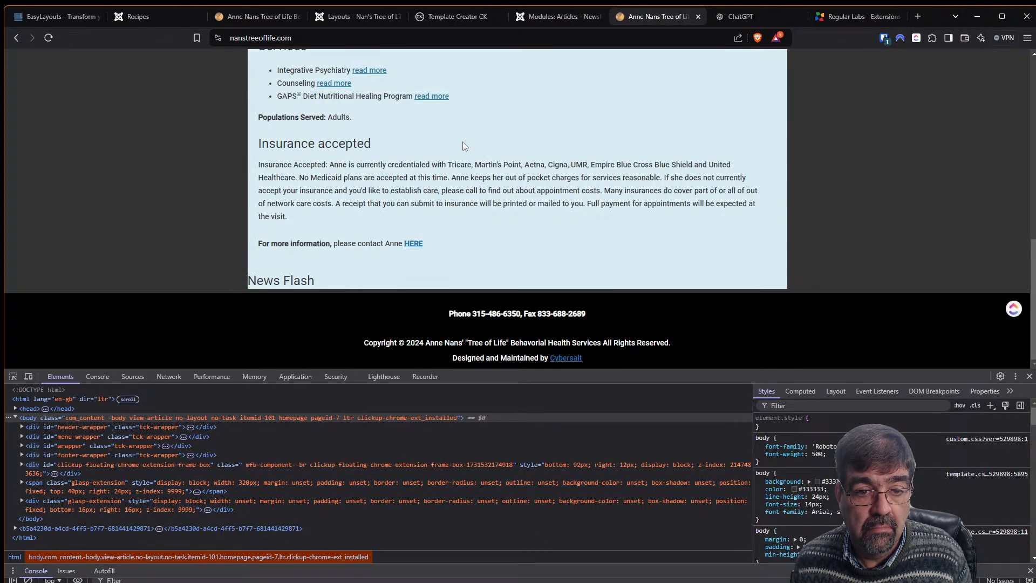
pyautogui.click(49, 39)
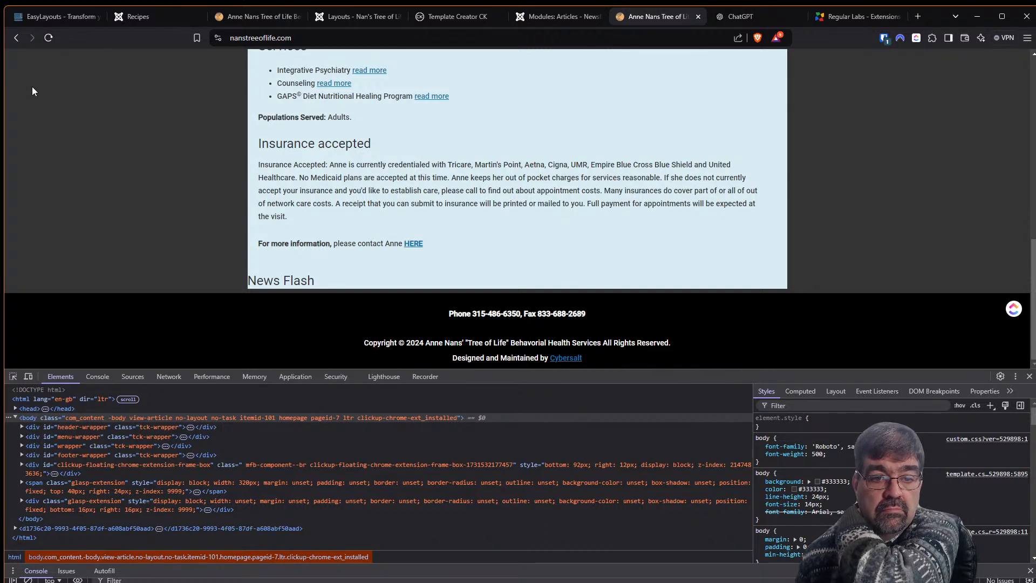
# Set Article Title to Show in the News Flash module's settings
pyautogui.click(558, 24)
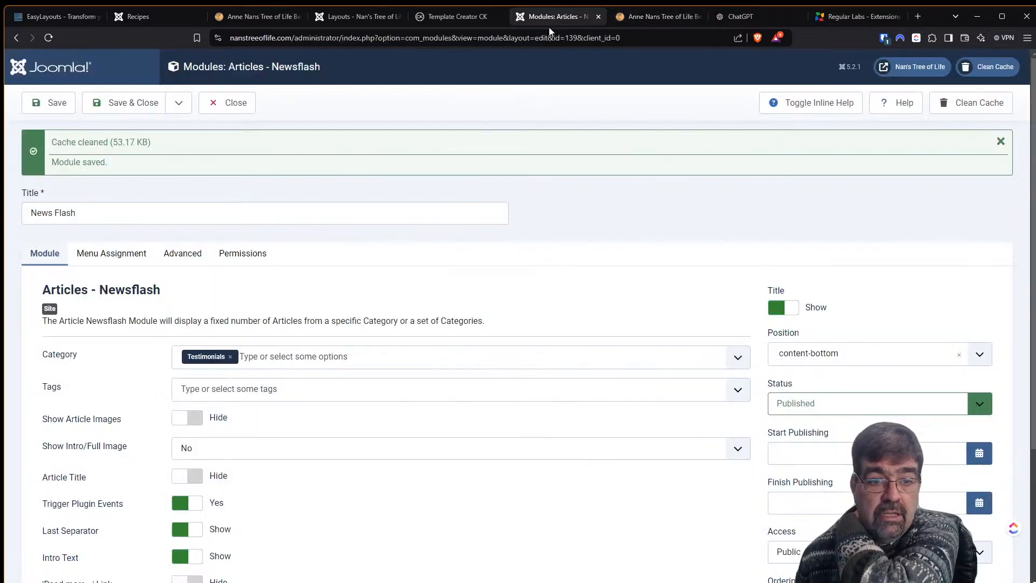
pyautogui.scroll(-2, 364, 249)
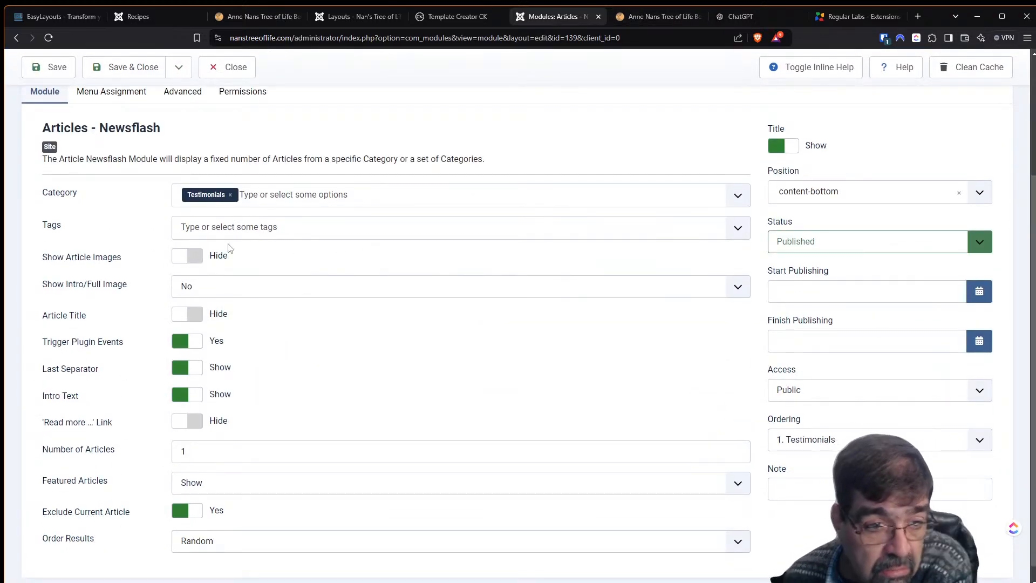
pyautogui.click(193, 322)
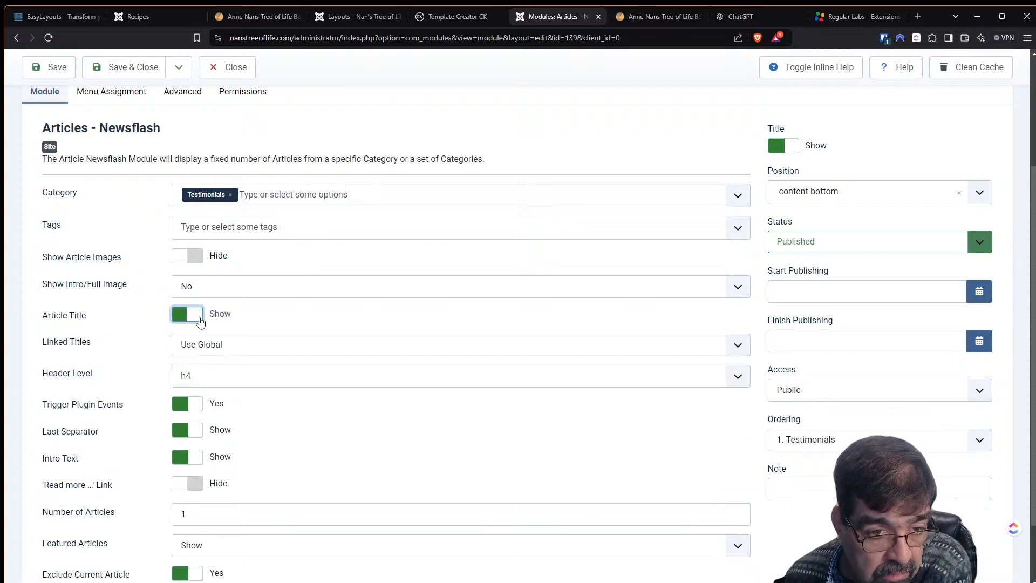
pyautogui.scroll(-2, 86, 297)
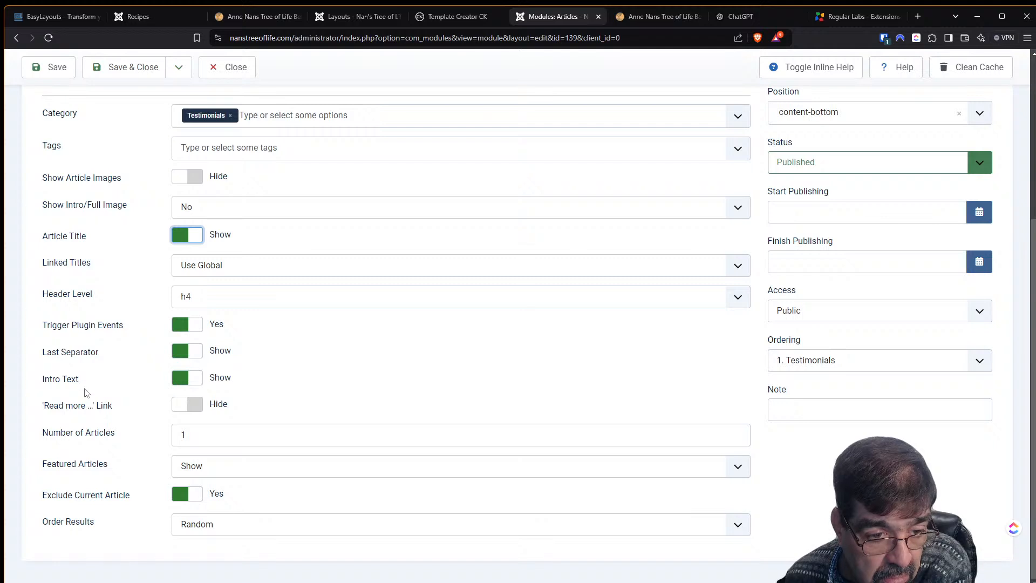
pyautogui.scroll(2, 121, 222)
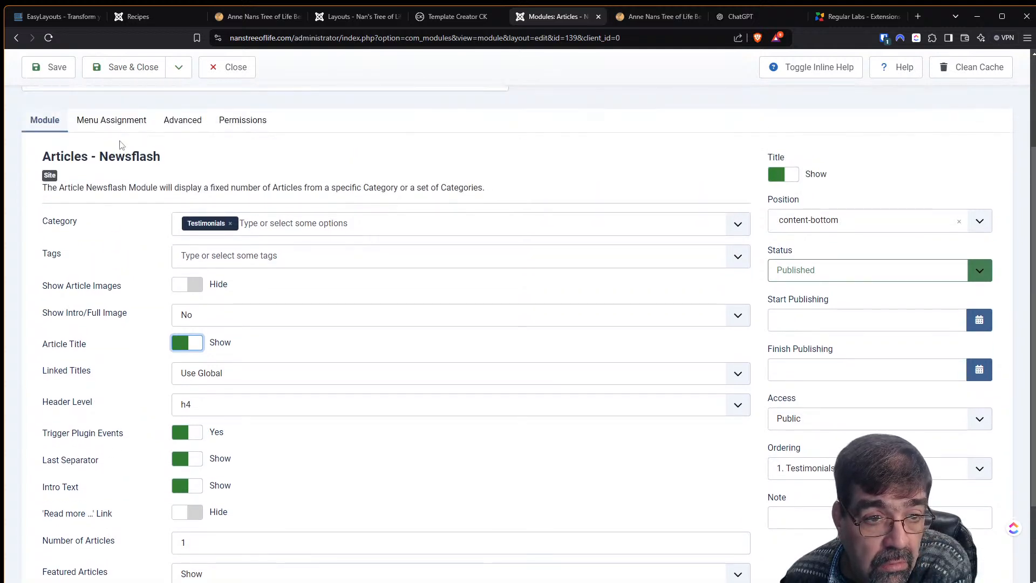
# Set the News Flash module's caching to No caching and save the module
pyautogui.click(193, 127)
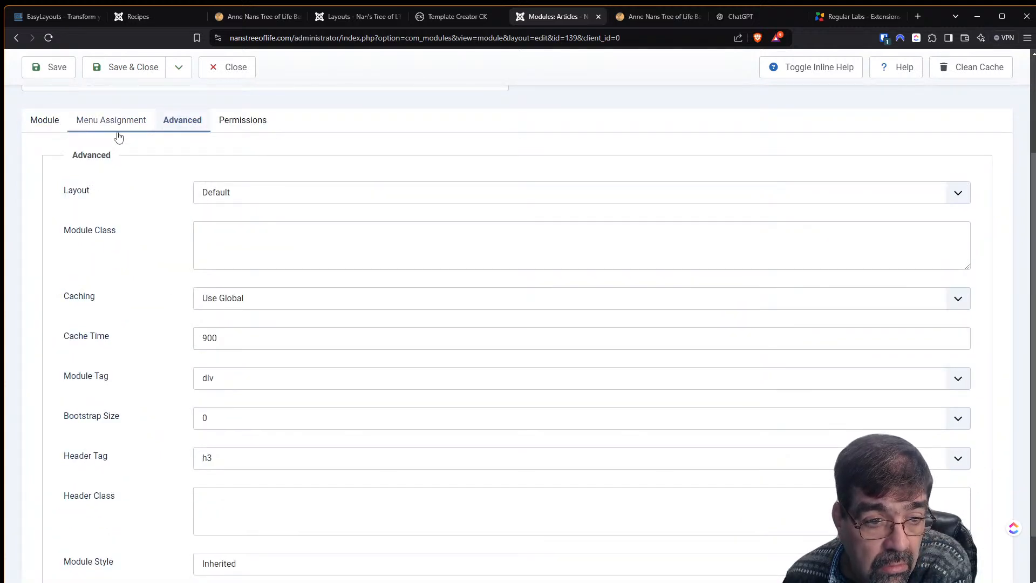
pyautogui.click(214, 302)
pyautogui.click(212, 331)
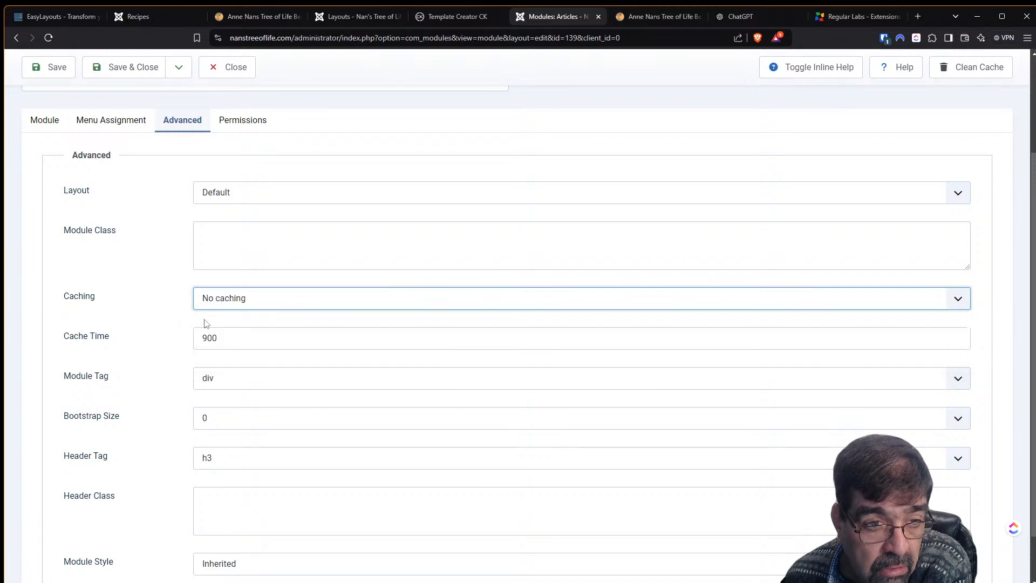
pyautogui.click(45, 77)
# Reload the home page several times to check whether the News Flash article changes at random
pyautogui.click(670, 17)
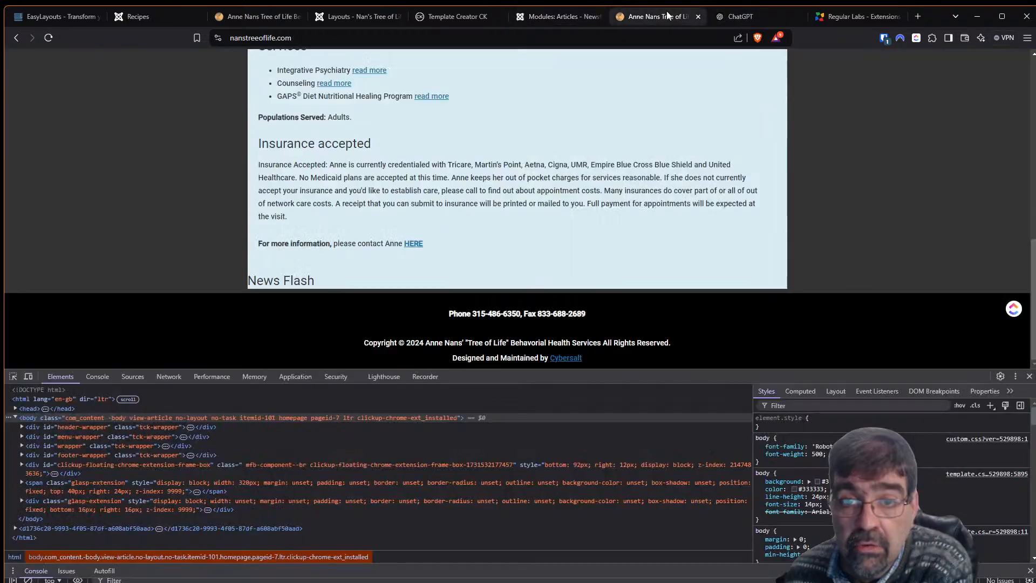
pyautogui.click(48, 38)
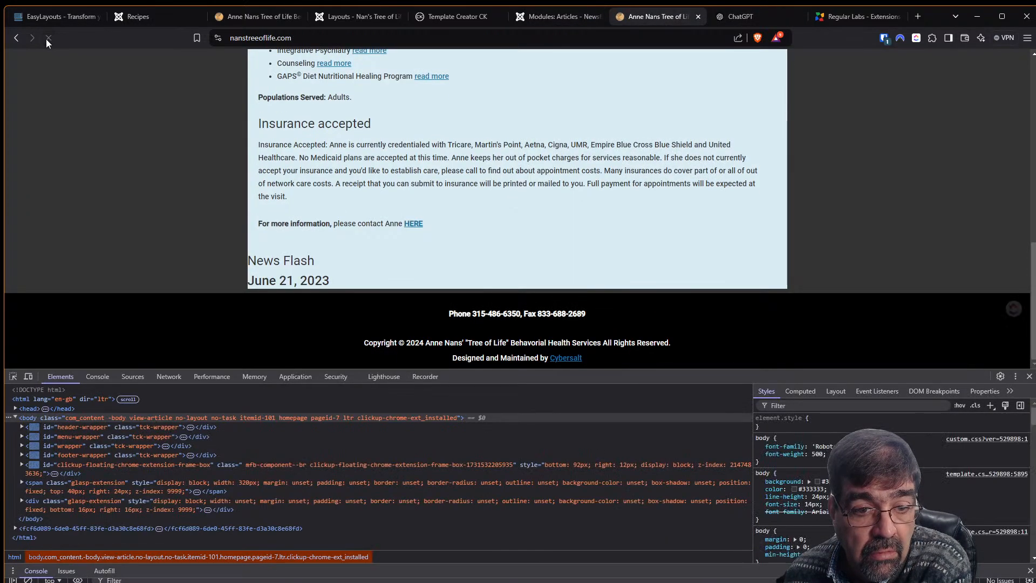
pyautogui.click(48, 38)
pyautogui.click(48, 38)
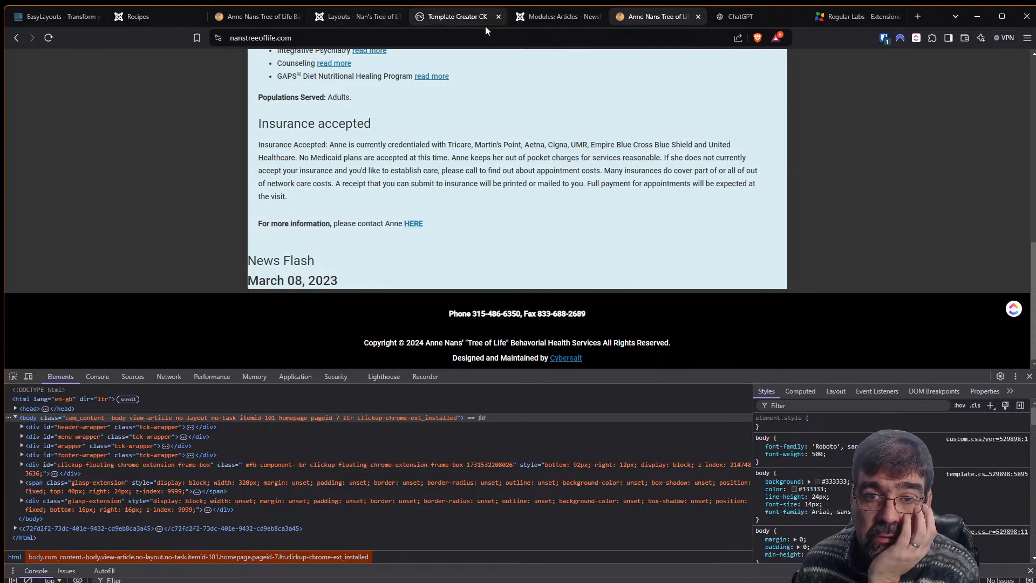
# Review the News Flash module's general and advanced settings and check which layouts it offers
pyautogui.click(538, 17)
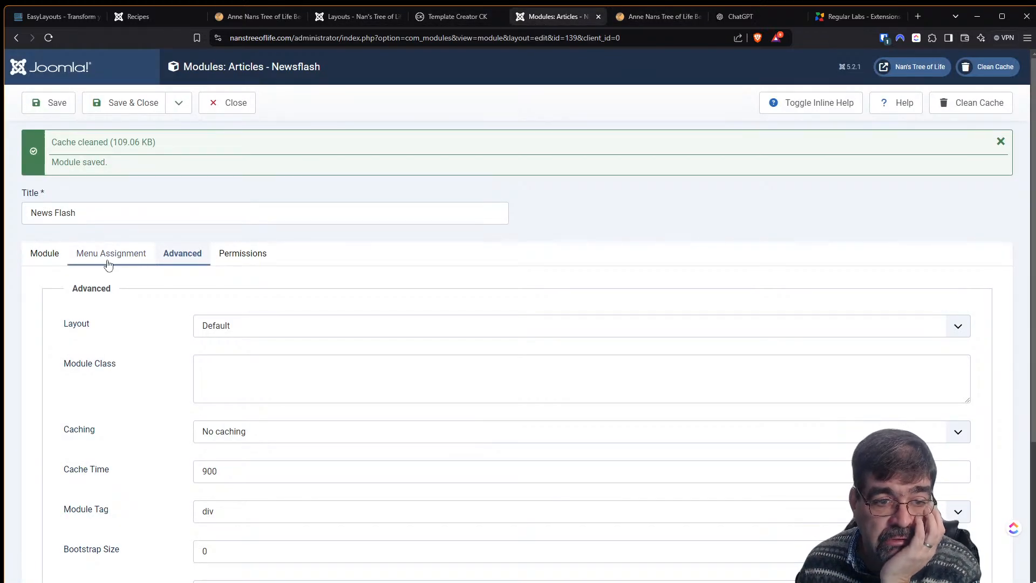
pyautogui.scroll(-3, 283, 252)
pyautogui.scroll(1, 282, 252)
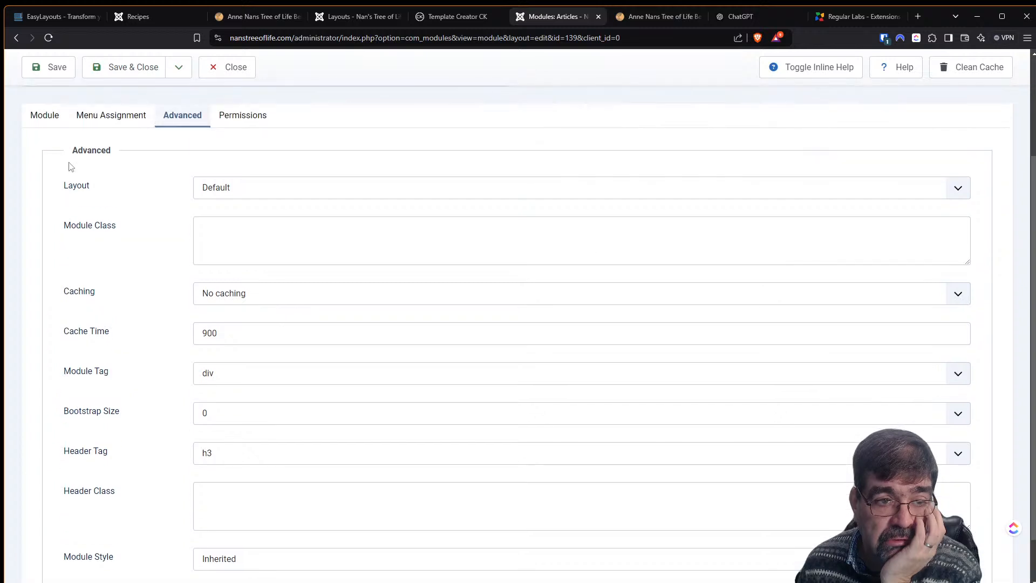
pyautogui.click(51, 130)
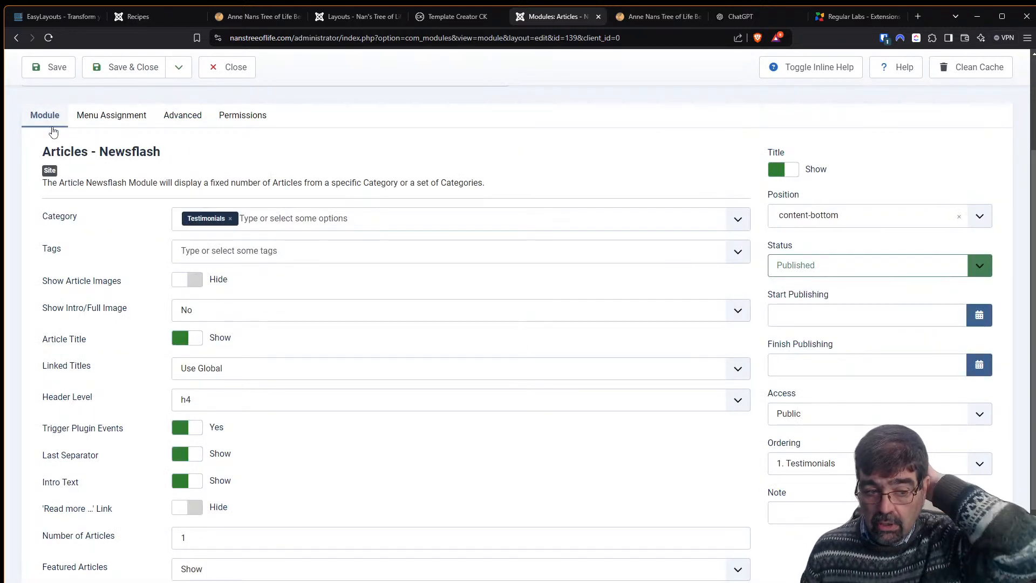
pyautogui.scroll(2, 91, 179)
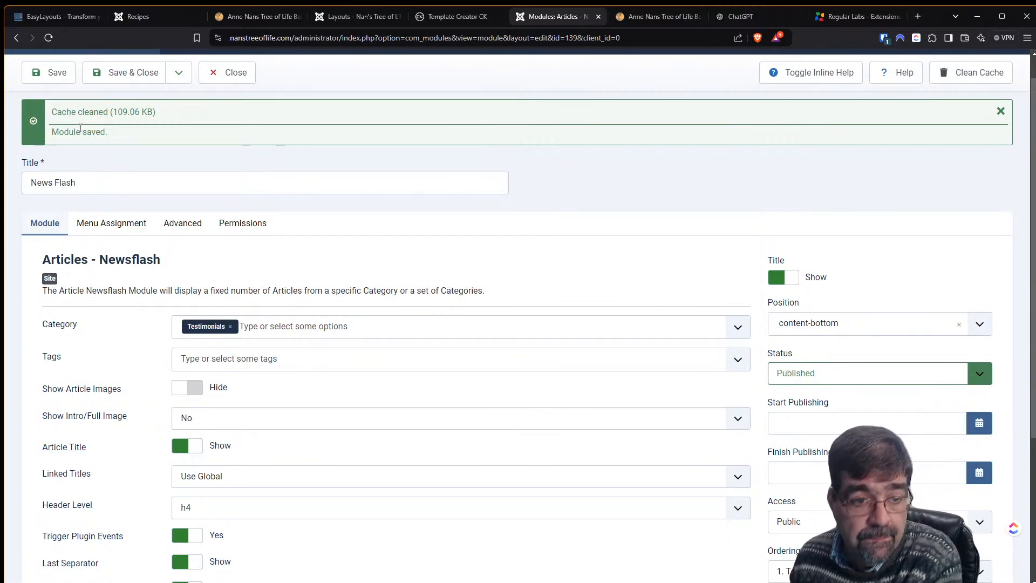
pyautogui.click(199, 227)
pyautogui.click(244, 301)
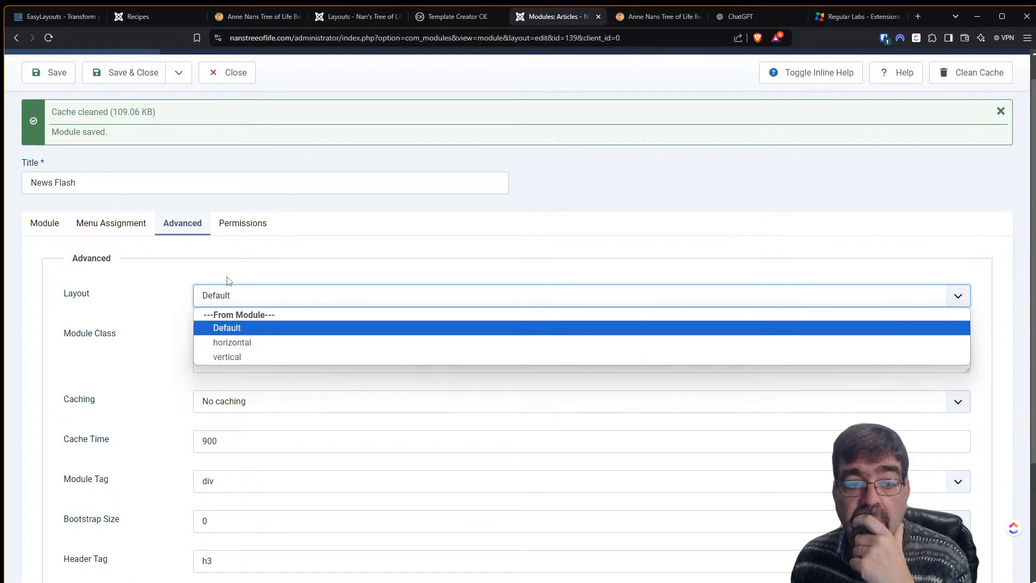
# Start a new layout in EasyLayouts and set its layout type to Module Style/Wrapper
pyautogui.click(384, 19)
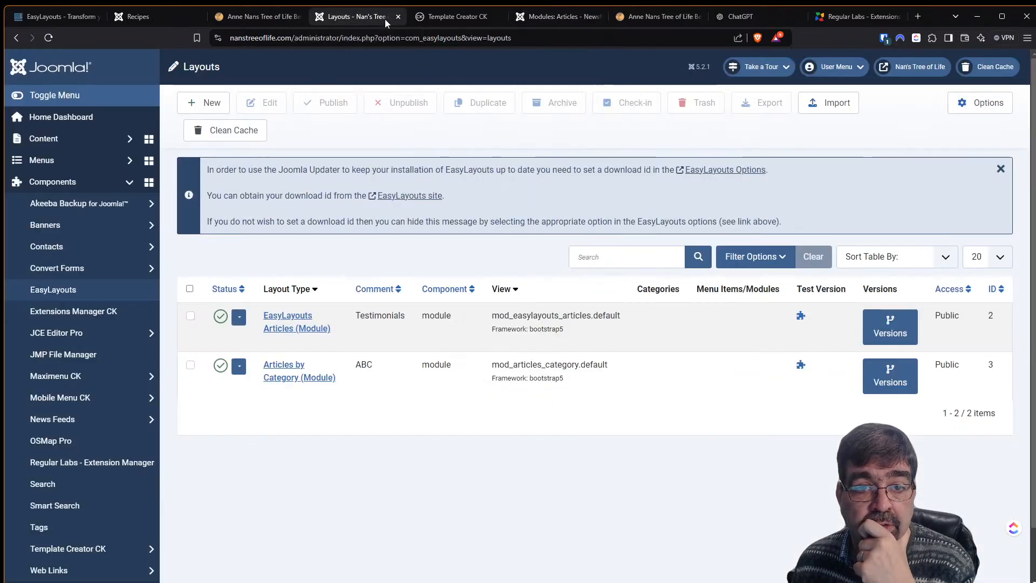
pyautogui.click(197, 103)
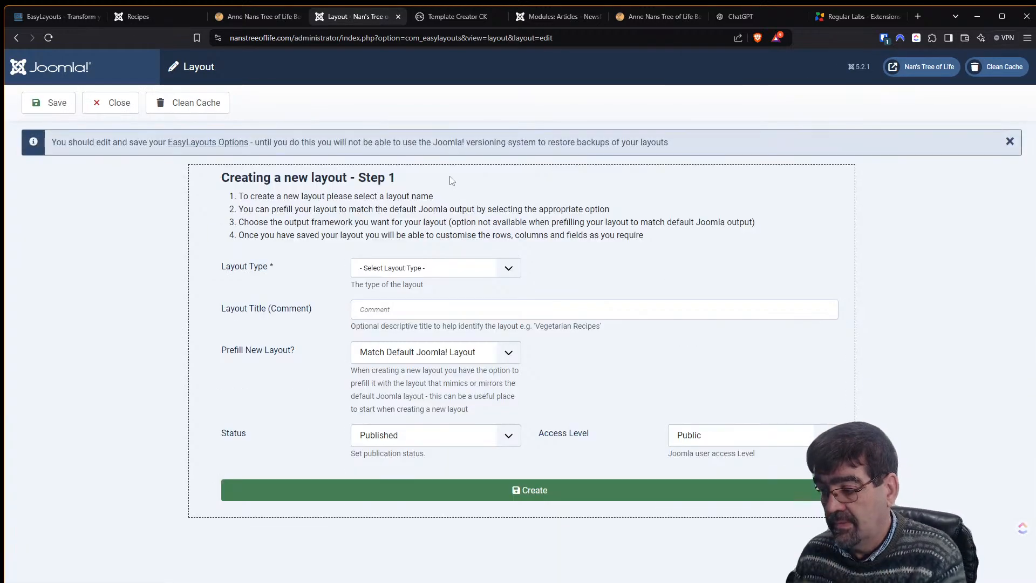
pyautogui.click(408, 269)
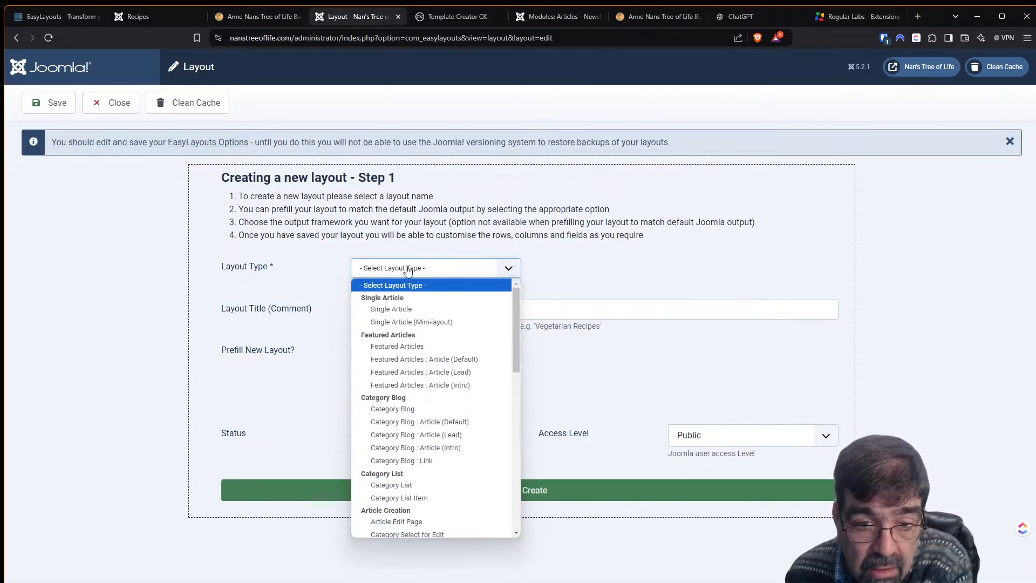
pyautogui.moveTo(516, 310); pyautogui.dragTo(516, 317)
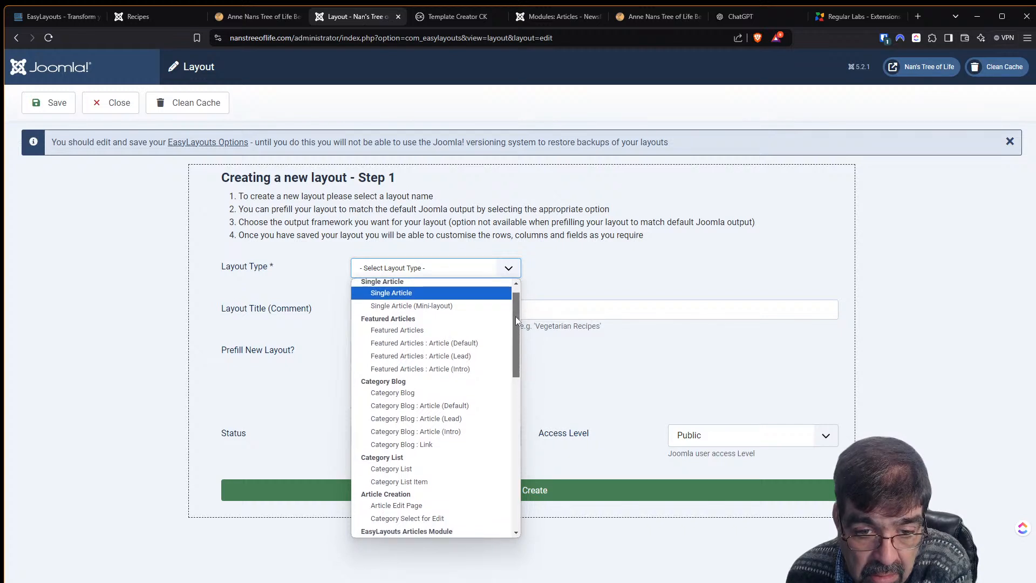
pyautogui.moveTo(516, 316); pyautogui.dragTo(513, 475)
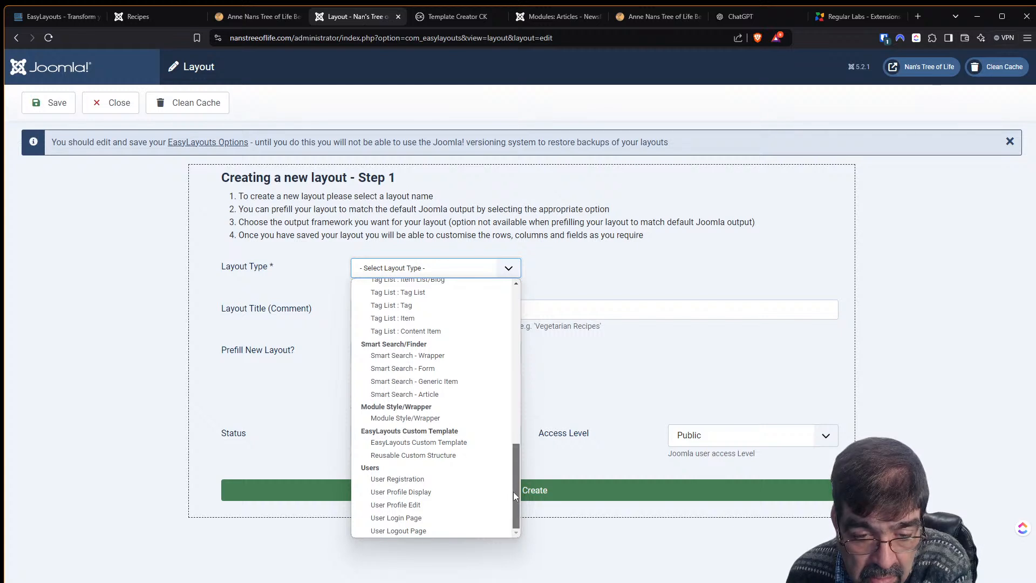
pyautogui.click(418, 418)
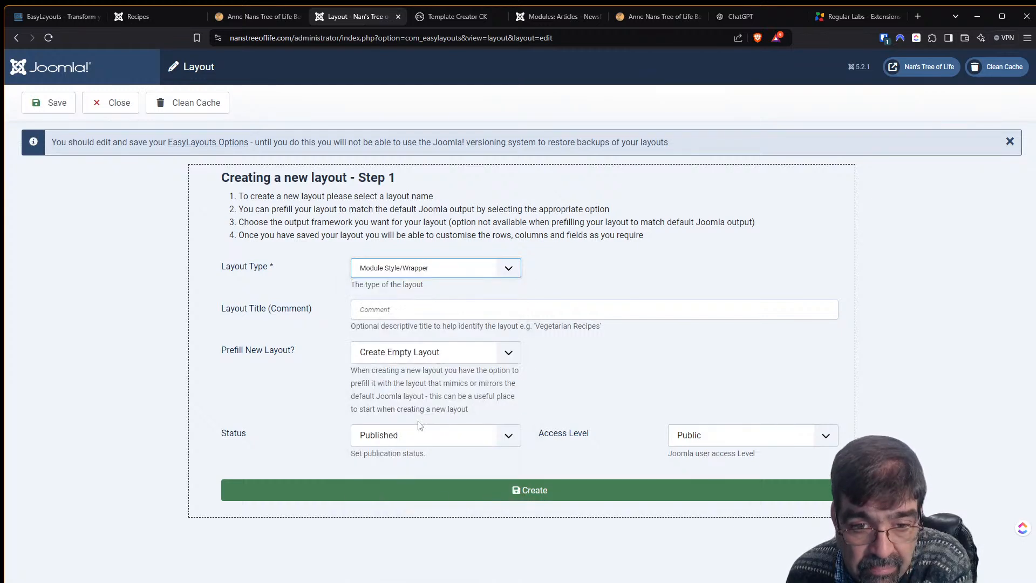
# Title the new layout Module Style Wrapper and create it as an empty published layout
pyautogui.click(388, 312)
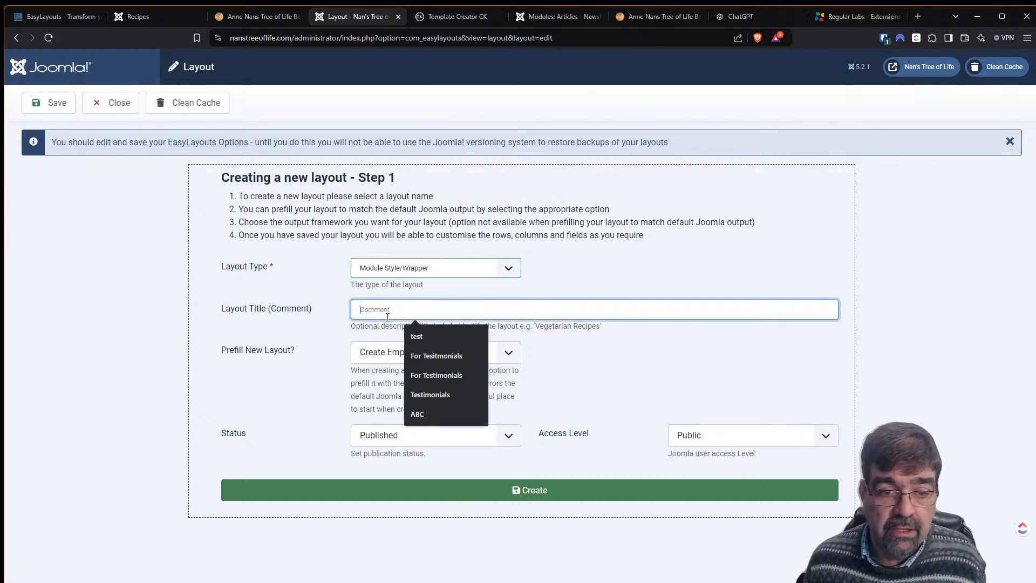
pyautogui.write('Modu')
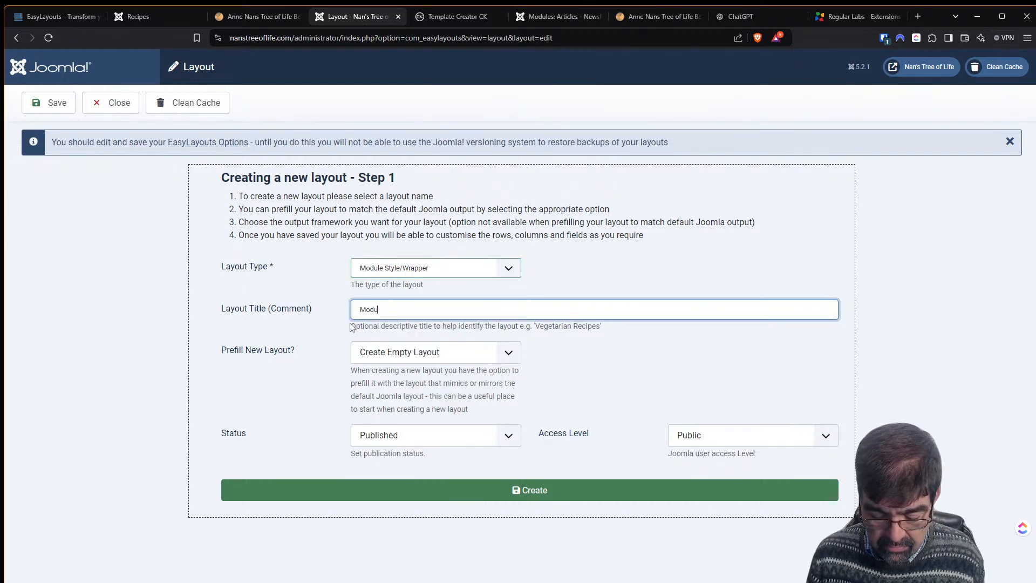
pyautogui.write('le STyle Wrapper')
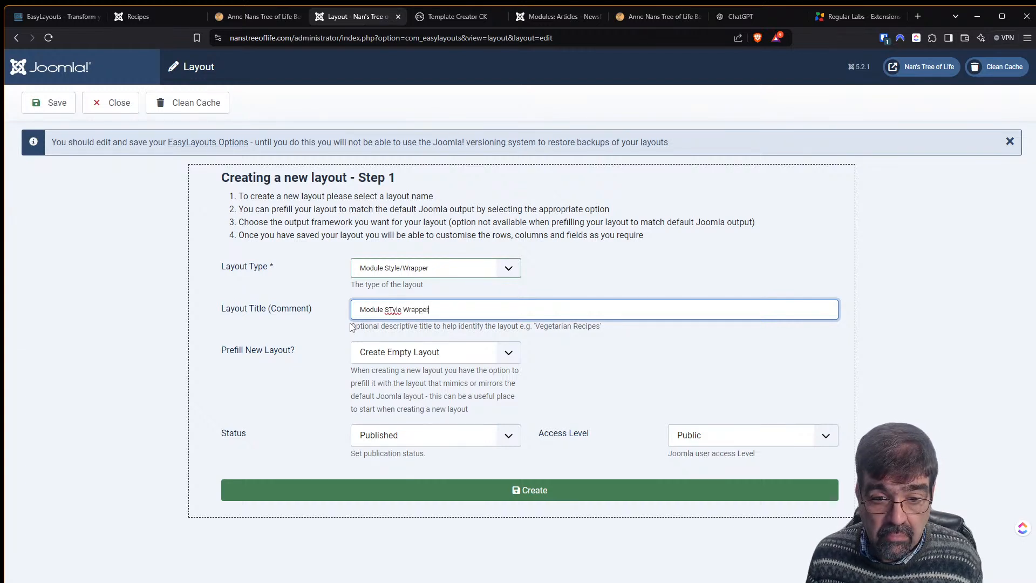
pyautogui.press('Left')
pyautogui.press('Left')
pyautogui.press('BackSpace')
pyautogui.write('t')
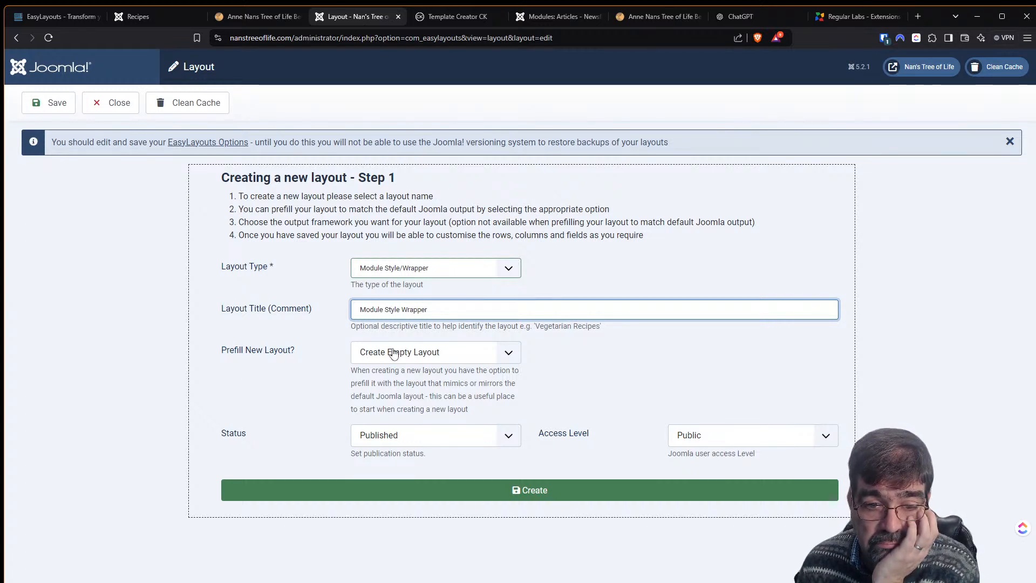
pyautogui.click(459, 488)
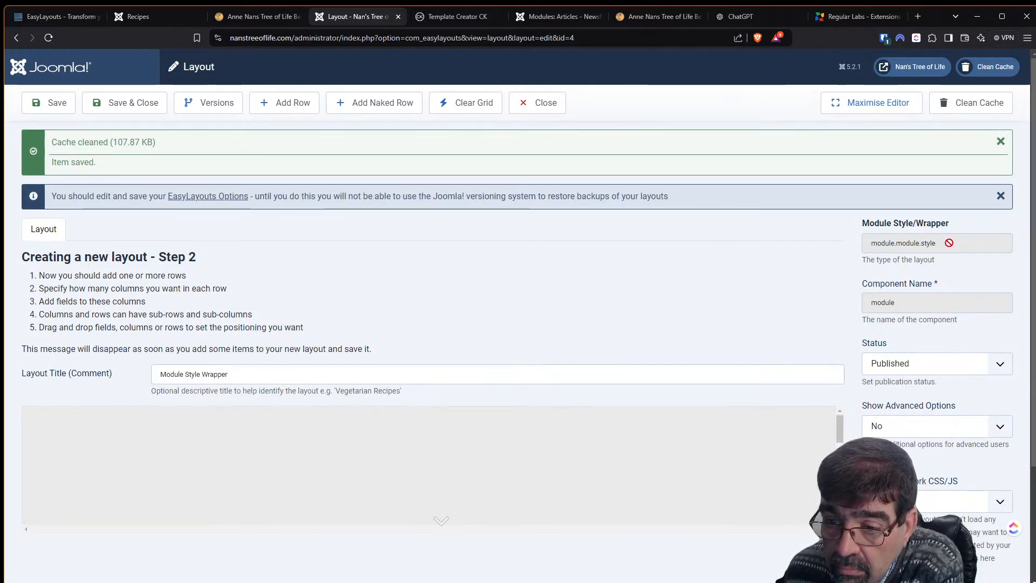
# Set Show Advanced Options to Yes for the layout, check the specific modules it offers, and save the layout
pyautogui.scroll(-2, 919, 307)
pyautogui.click(924, 323)
pyautogui.click(906, 352)
pyautogui.scroll(-2, 910, 347)
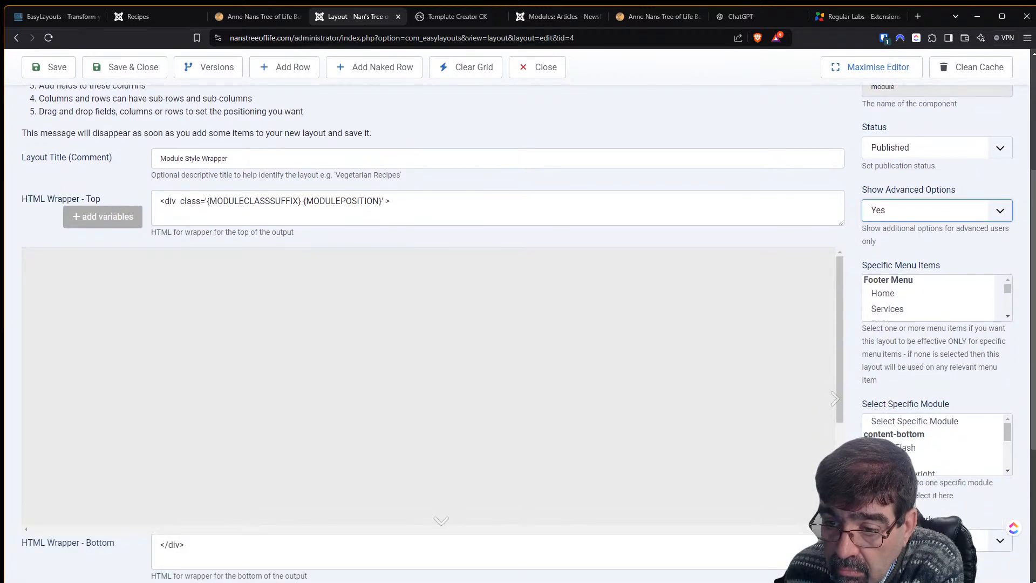
pyautogui.scroll(-3, 944, 309)
pyautogui.scroll(2, 929, 342)
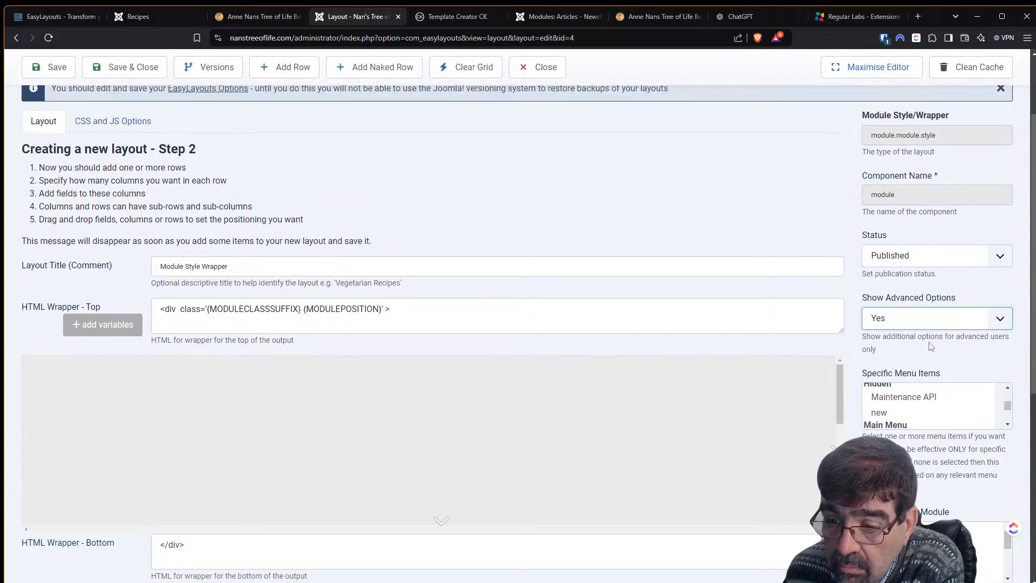
pyautogui.scroll(-3, 928, 352)
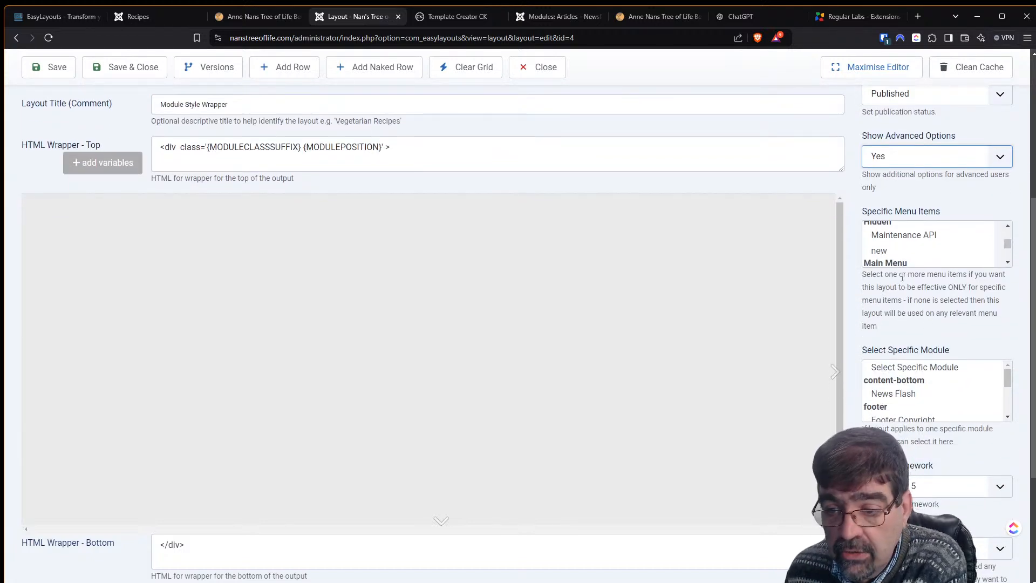
pyautogui.moveTo(1007, 382)
pyautogui.mouseDown()
pyautogui.moveTo(1013, 418)
pyautogui.moveTo(1019, 381)
pyautogui.moveTo(1021, 419)
pyautogui.moveTo(1021, 378)
pyautogui.mouseUp()
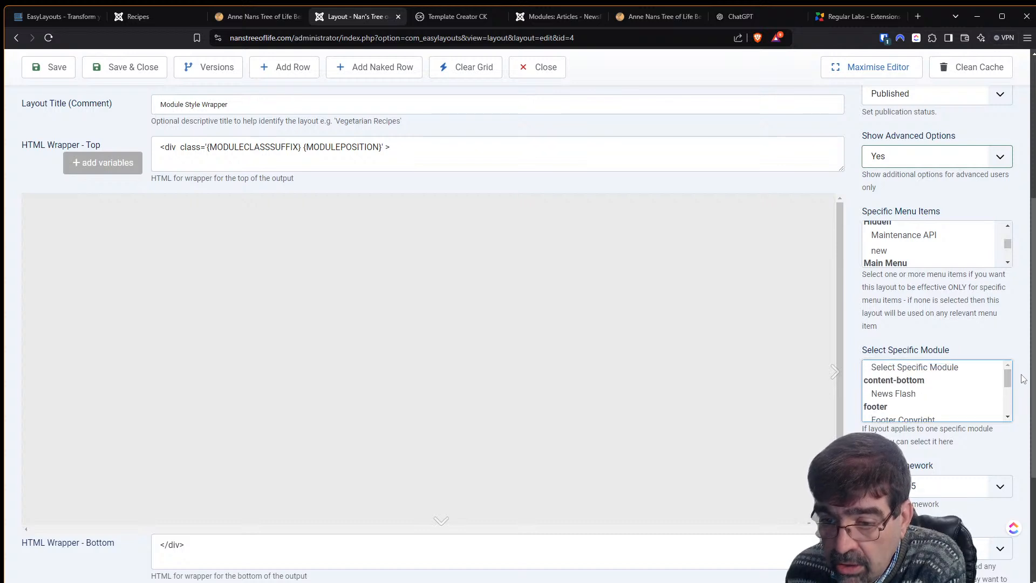
pyautogui.click(48, 67)
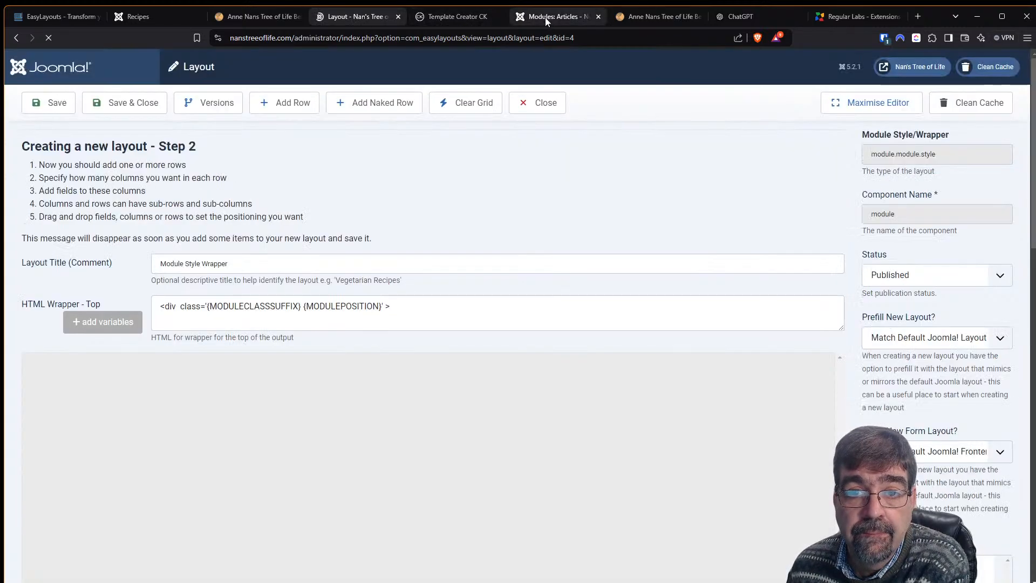
# Close the News Flash module and publish the Testimonials module of type Articles in the site modules list
pyautogui.click(545, 17)
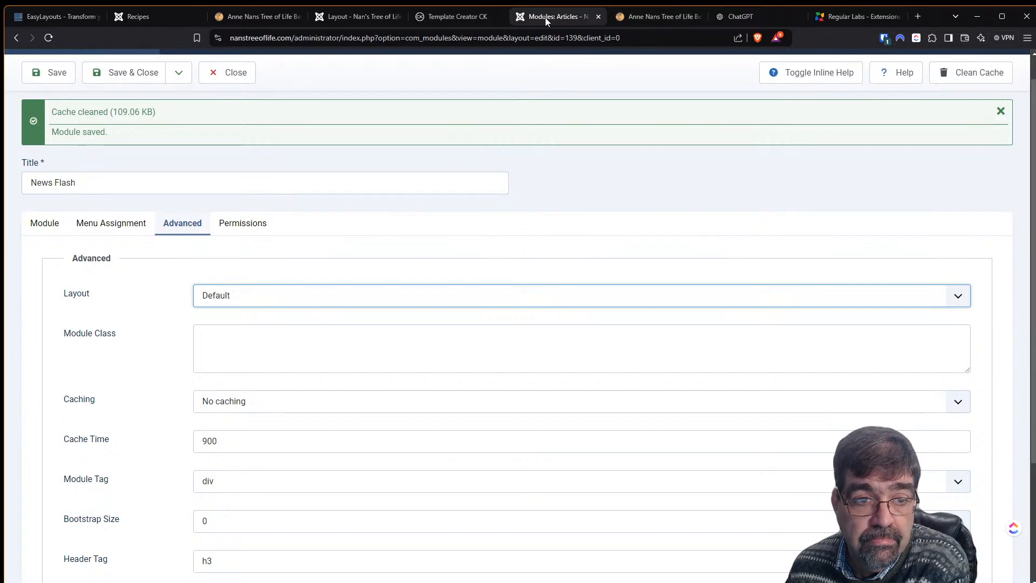
pyautogui.click(248, 76)
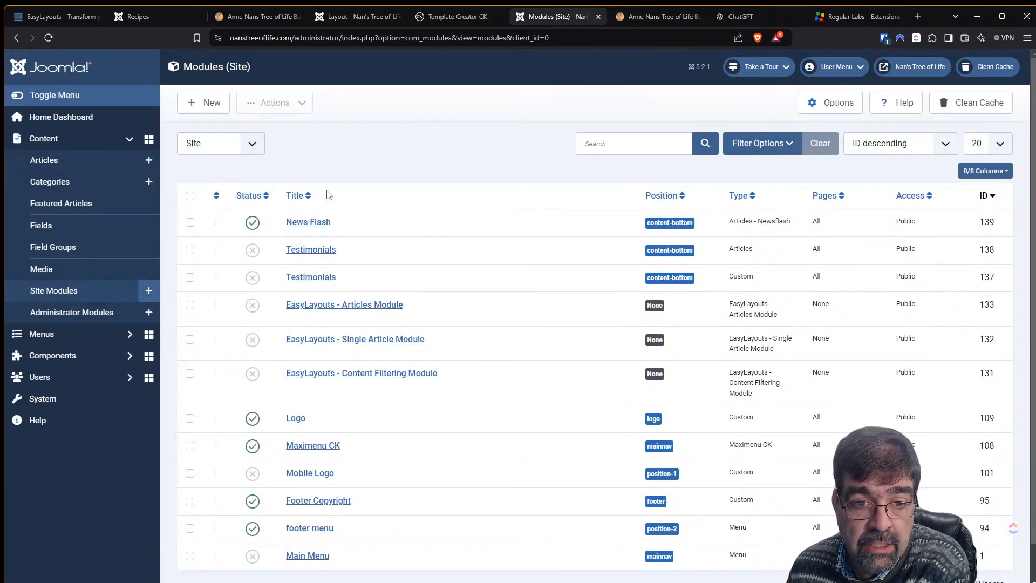
pyautogui.click(253, 249)
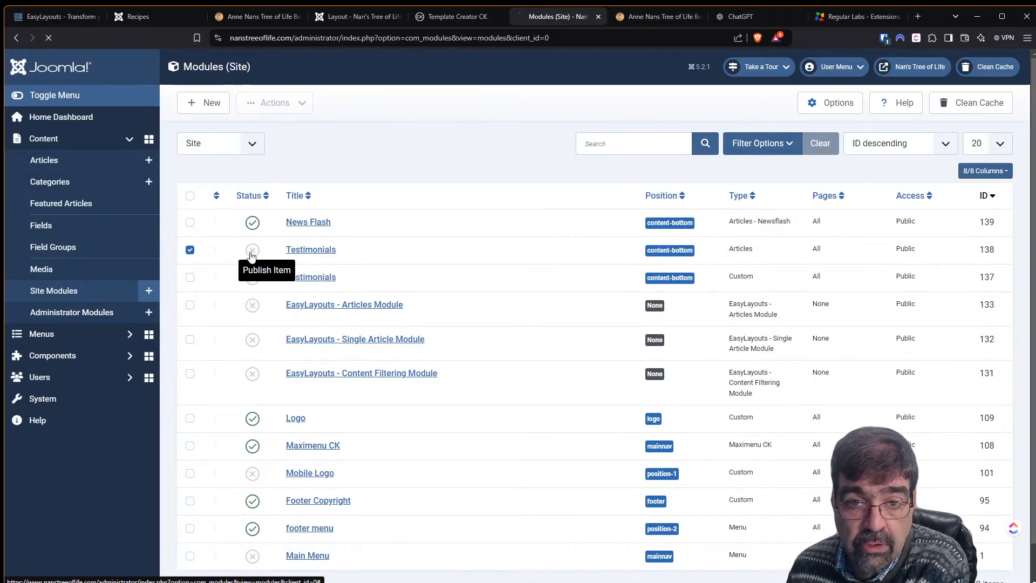
# Save the EasyLayouts layout again to refresh its module list and select Testimonials as its specific module
pyautogui.click(444, 18)
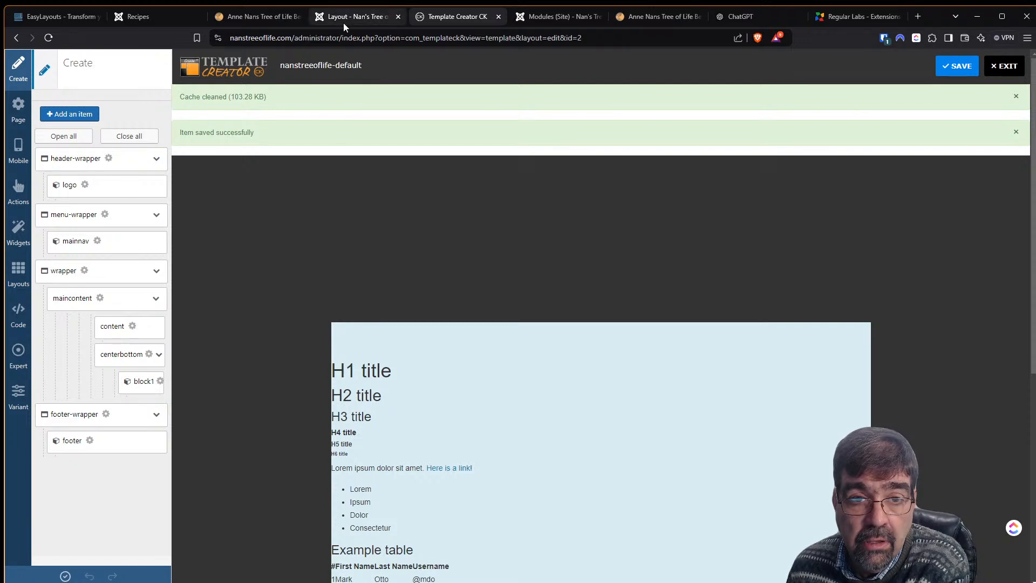
pyautogui.click(344, 17)
pyautogui.click(49, 103)
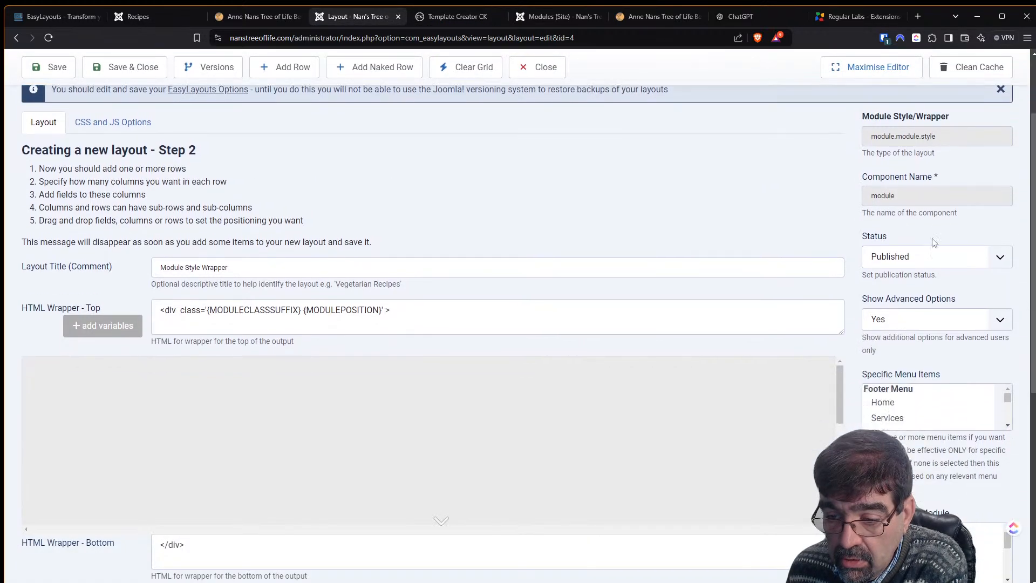
pyautogui.scroll(-5, 864, 257)
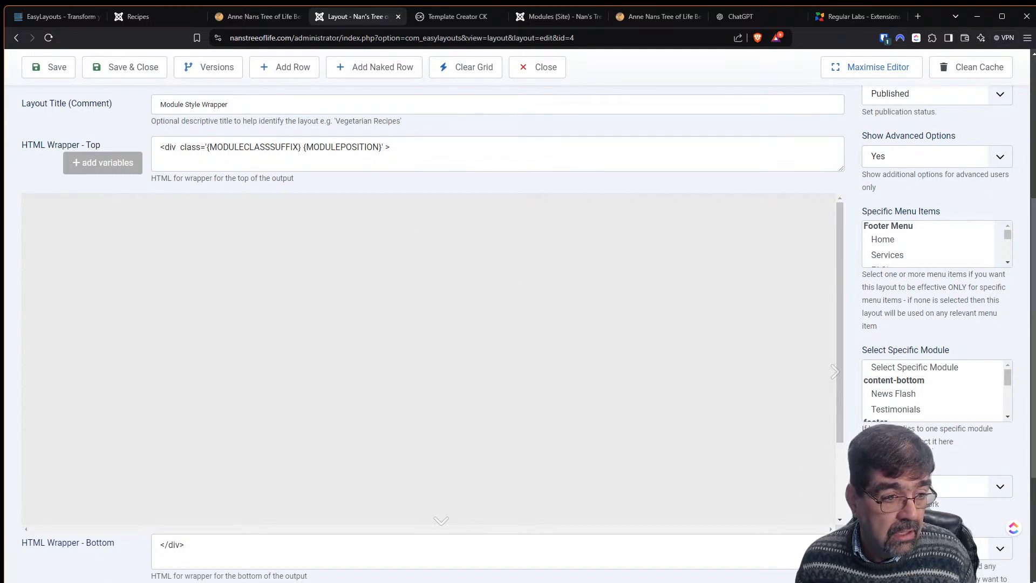
pyautogui.scroll(-1, 904, 348)
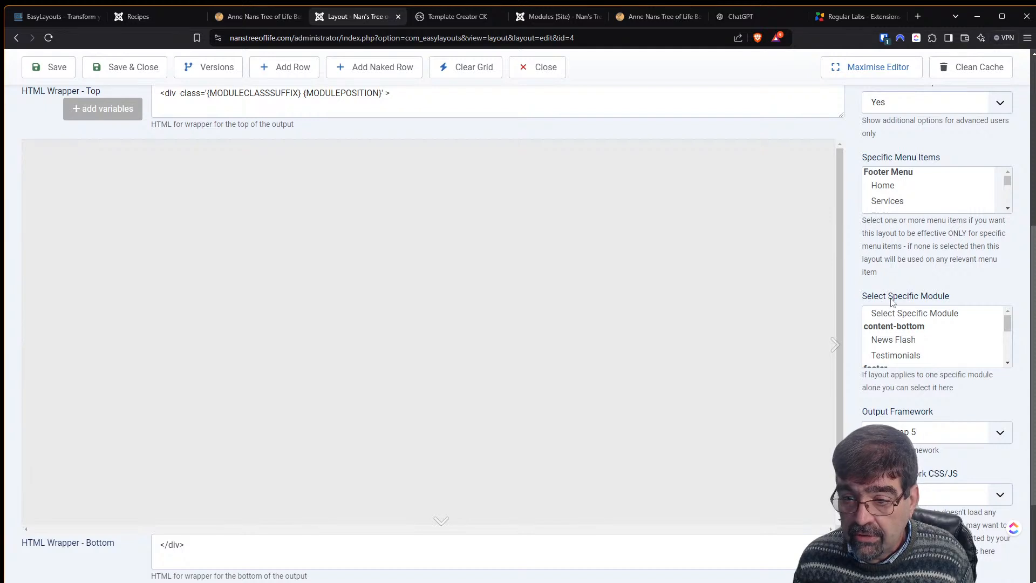
pyautogui.scroll(3, 418, 238)
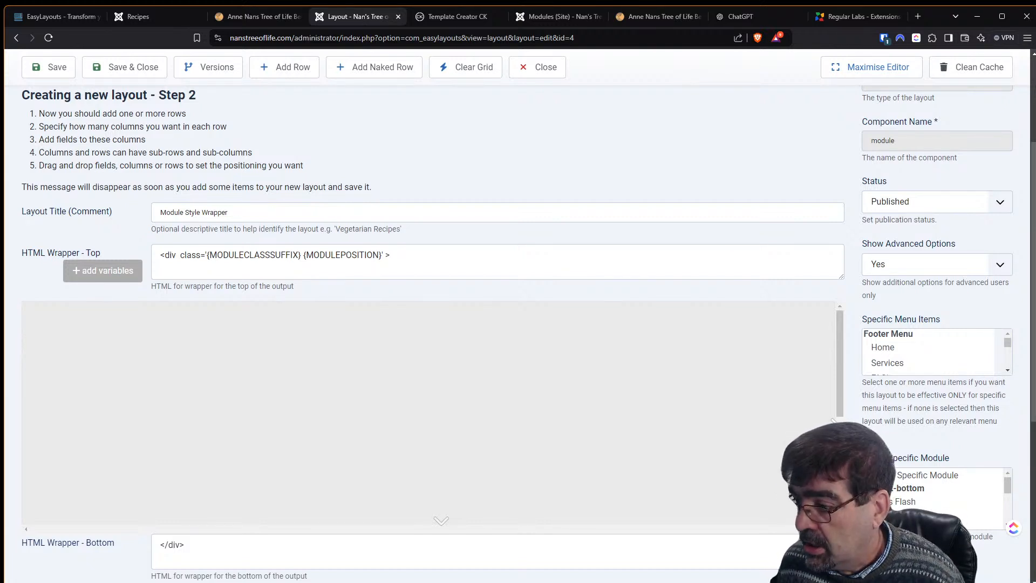
pyautogui.click(918, 518)
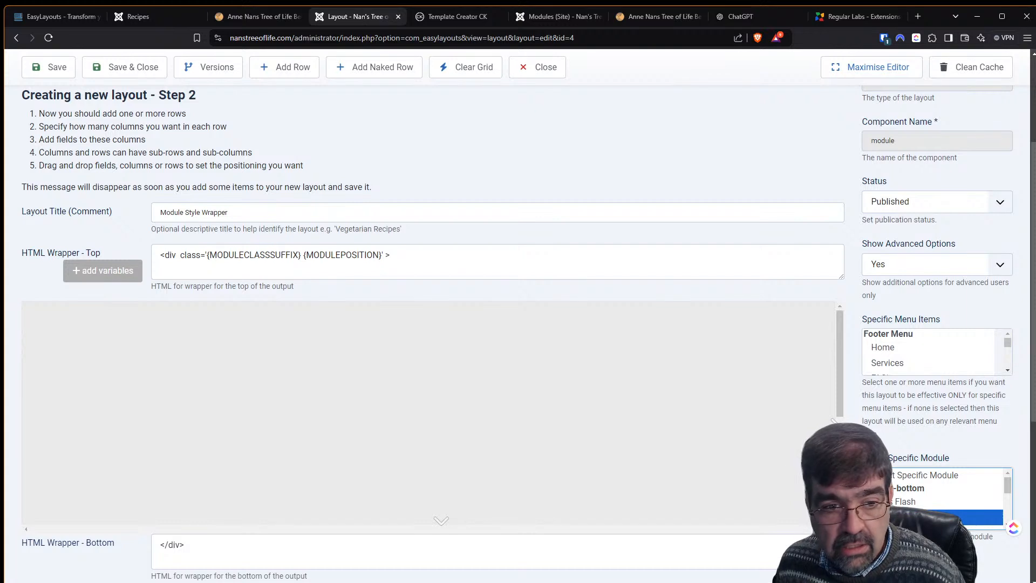
# Change the layout's title to Testimonials Layout
pyautogui.scroll(-5, 599, 384)
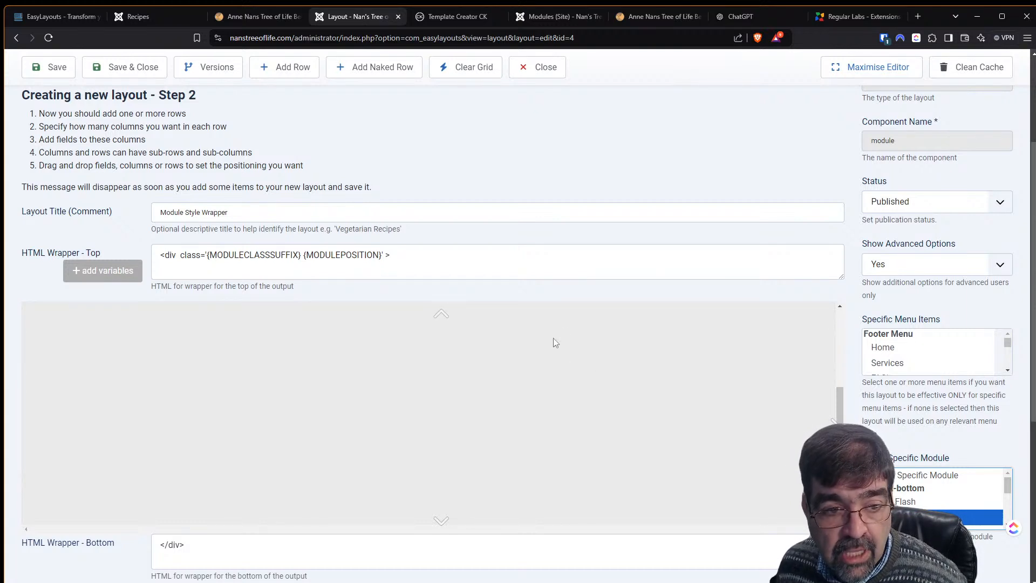
pyautogui.scroll(5, 556, 343)
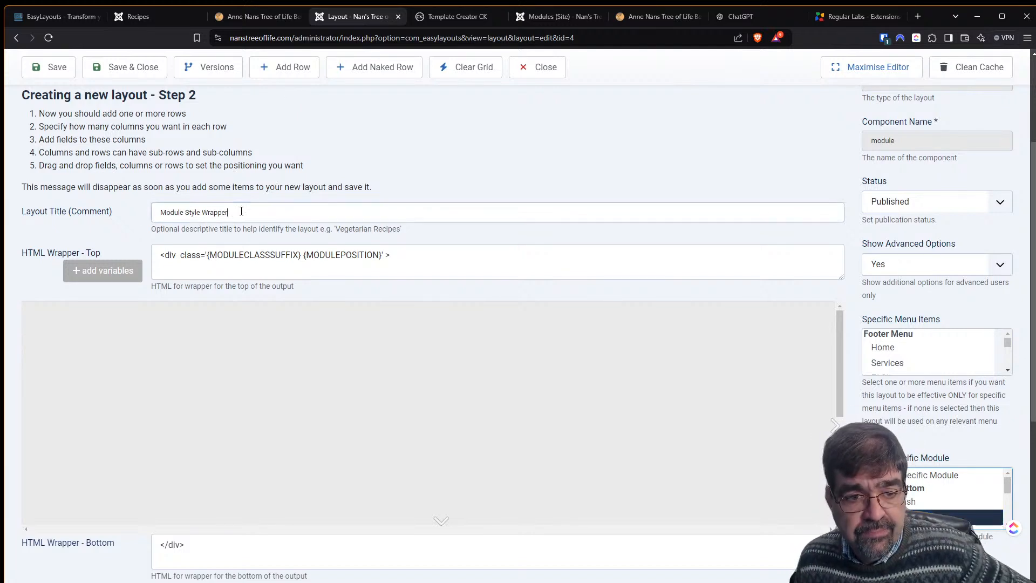
pyautogui.moveTo(241, 211); pyautogui.dragTo(135, 217)
pyautogui.write('Testimonials')
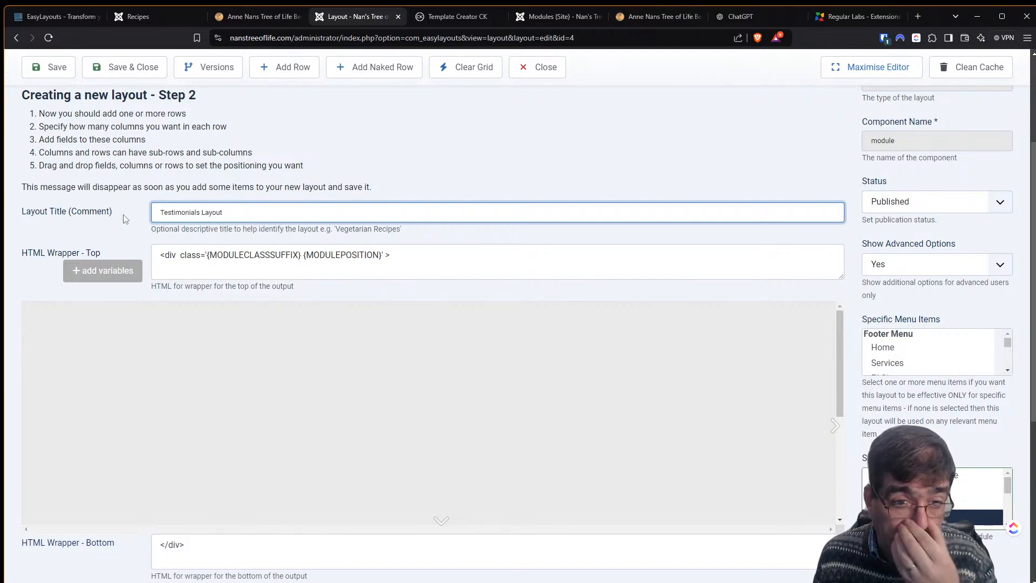
pyautogui.write(' Layout')
pyautogui.press('Return')
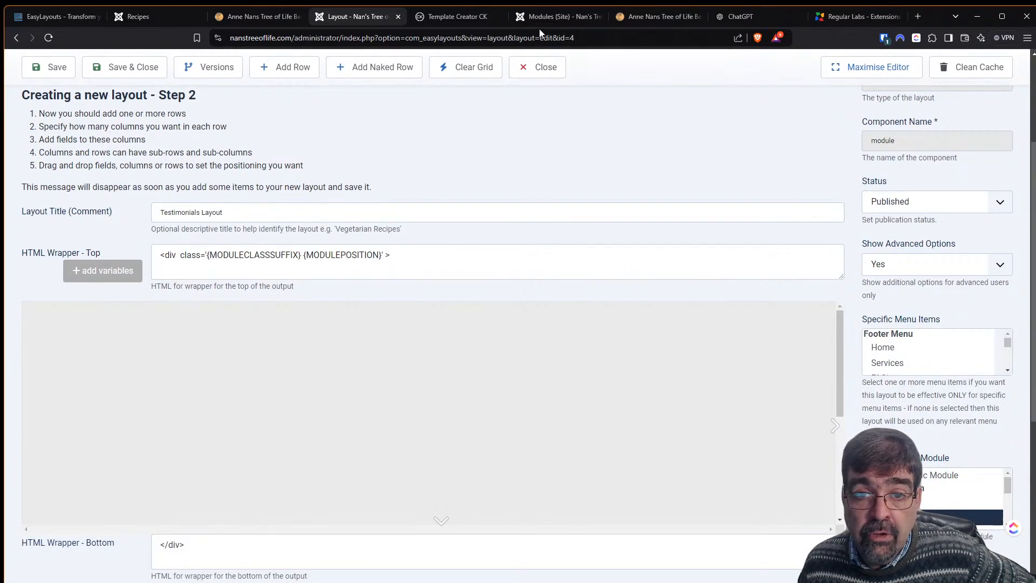
# Open the Testimonials module of type Articles and check which layouts its advanced settings offer
pyautogui.click(545, 16)
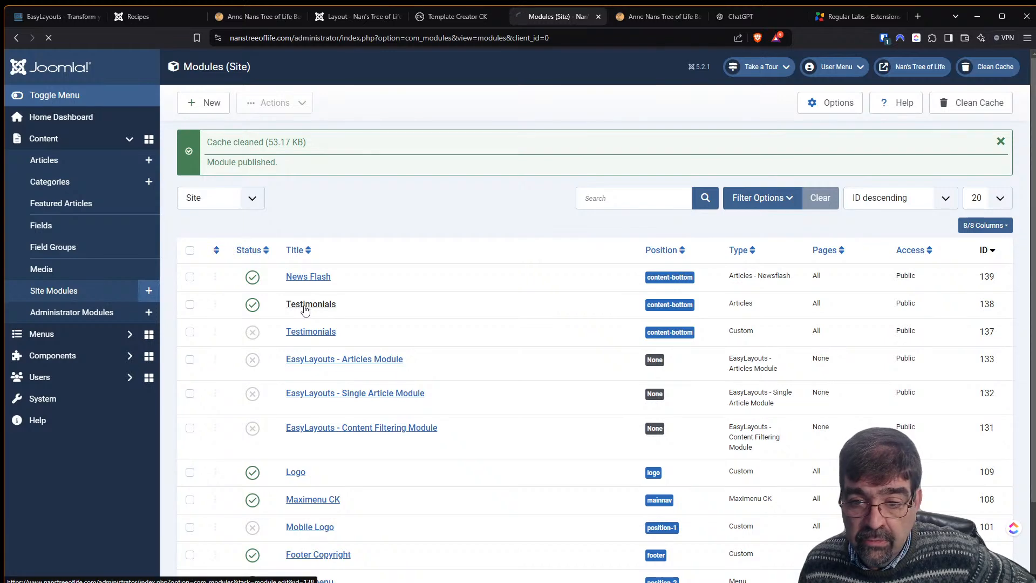
pyautogui.click(305, 306)
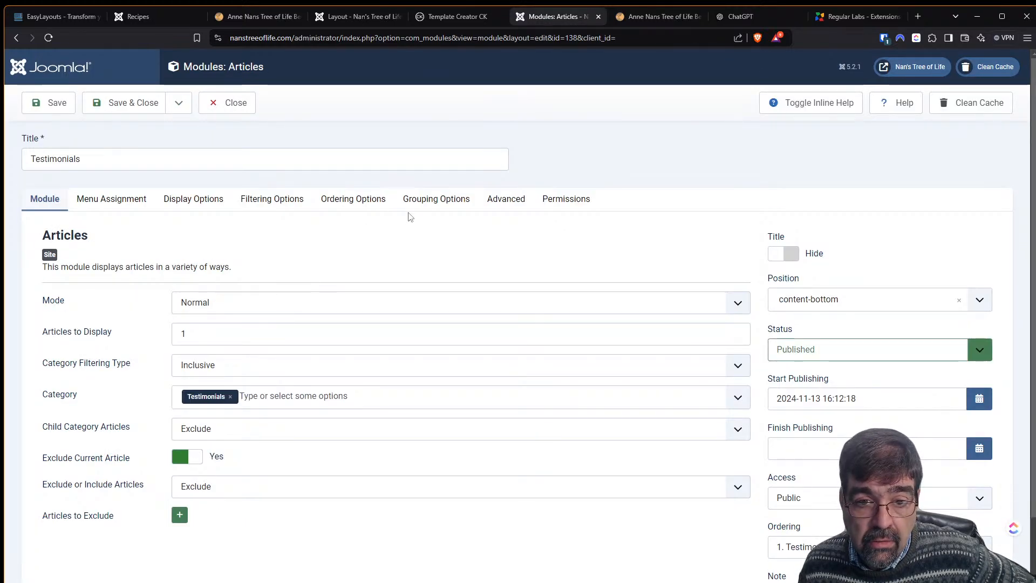
pyautogui.click(494, 202)
pyautogui.click(341, 277)
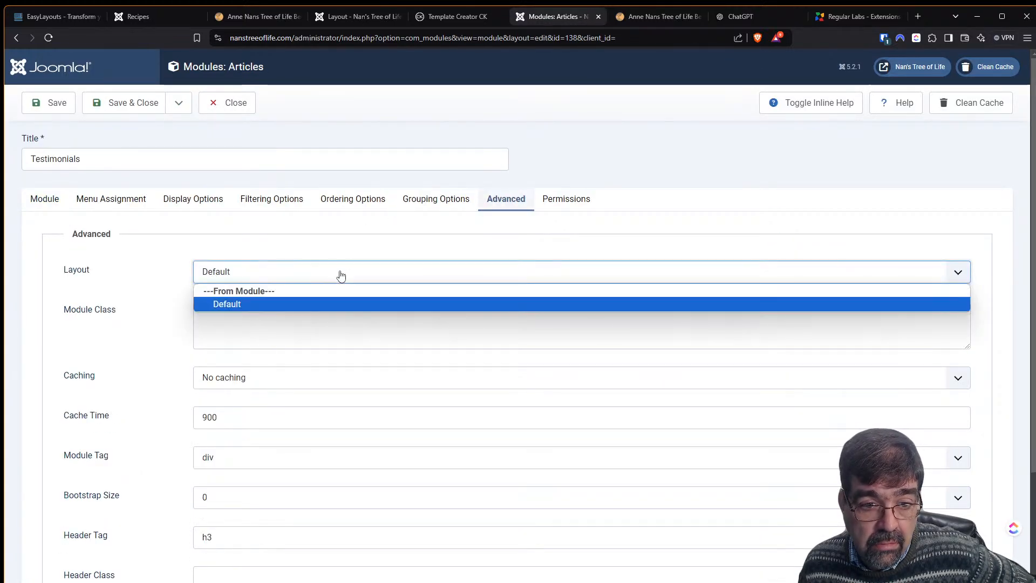
pyautogui.click(341, 276)
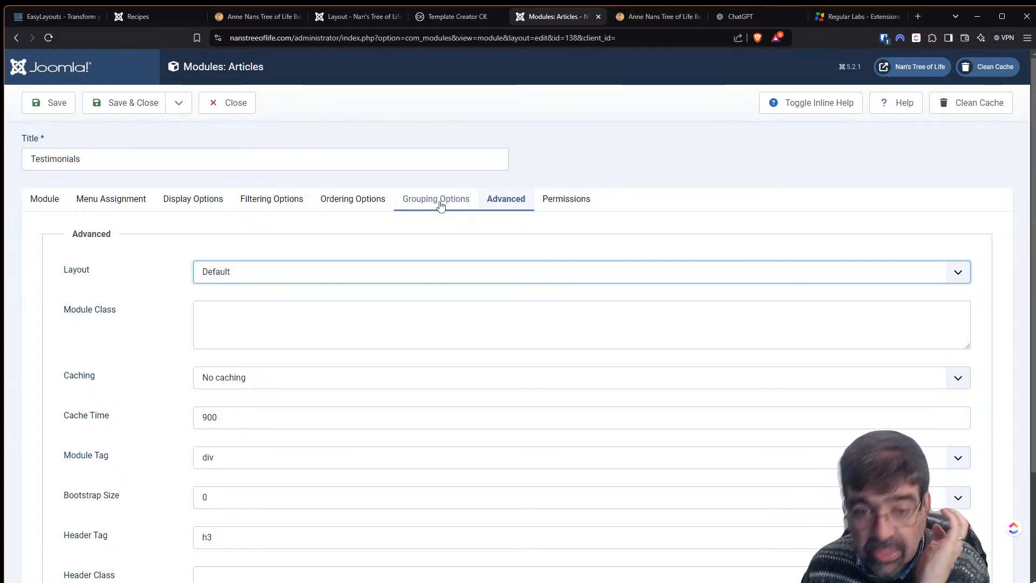
# Add a row with three equal columns (1/3 1/3 1/3) to the EasyLayouts Testimonials Layout
pyautogui.click(354, 20)
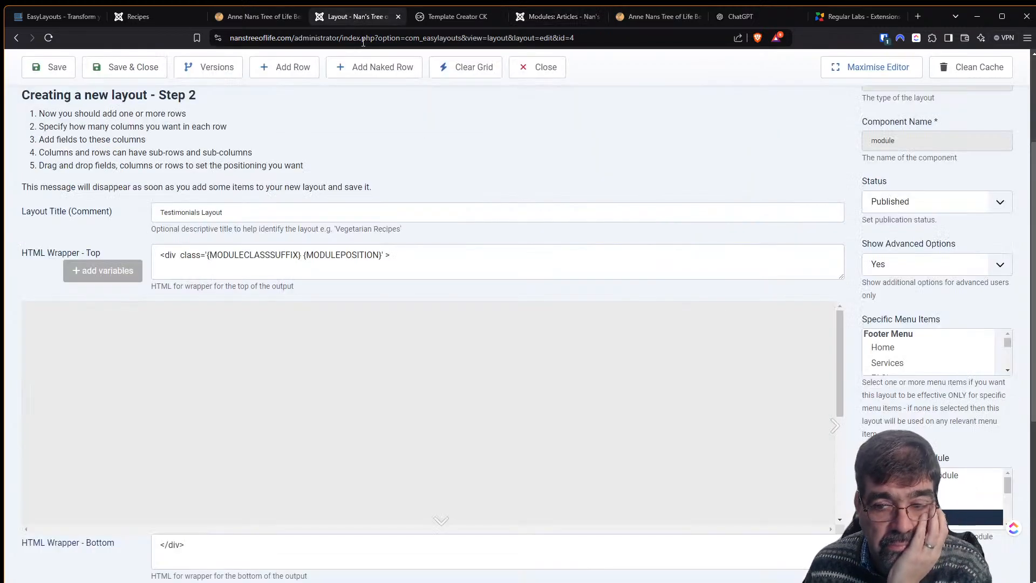
pyautogui.scroll(-2, 917, 348)
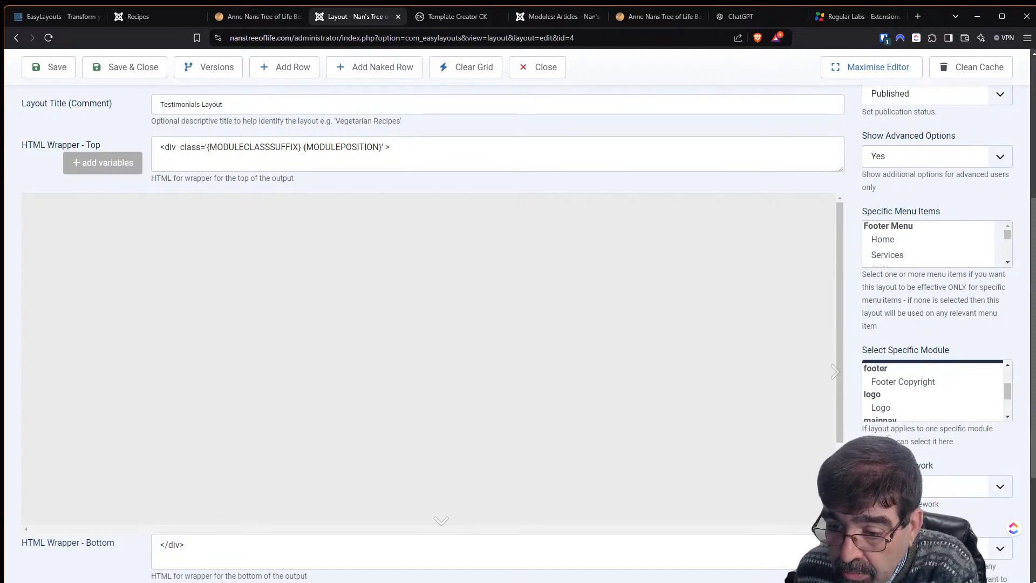
pyautogui.scroll(2, 940, 405)
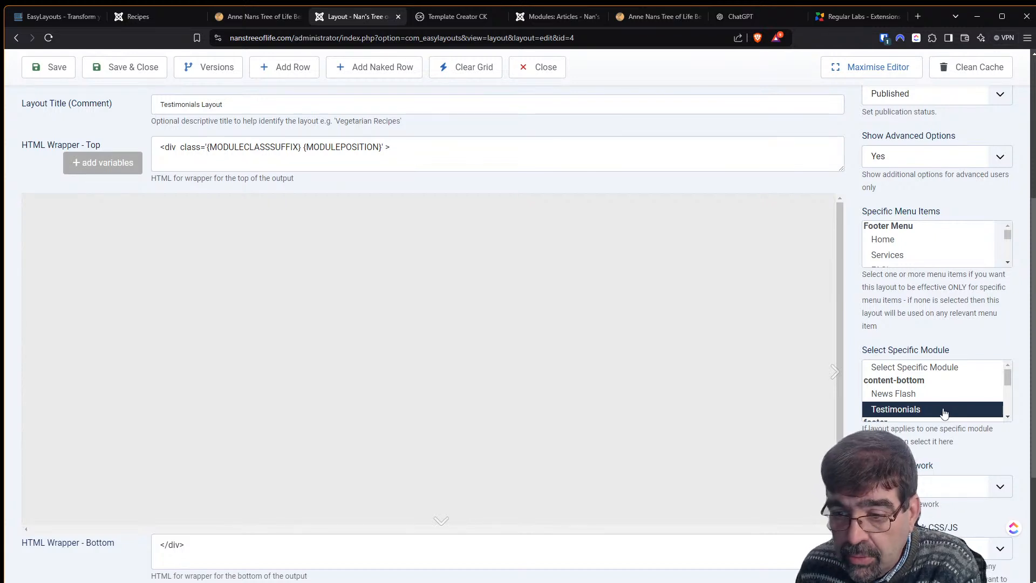
pyautogui.scroll(1, 640, 382)
pyautogui.scroll(2, 640, 382)
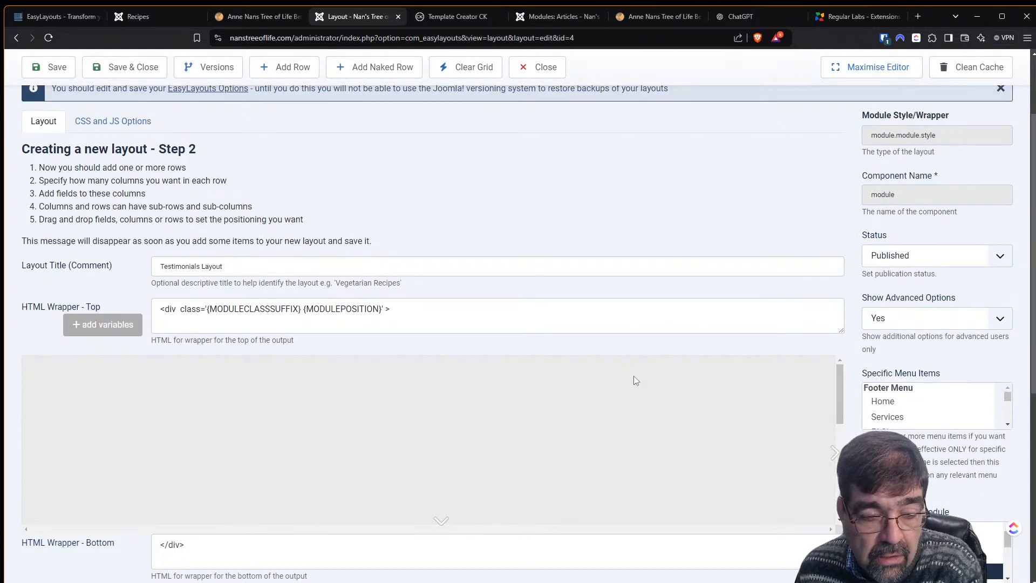
pyautogui.scroll(1, 610, 358)
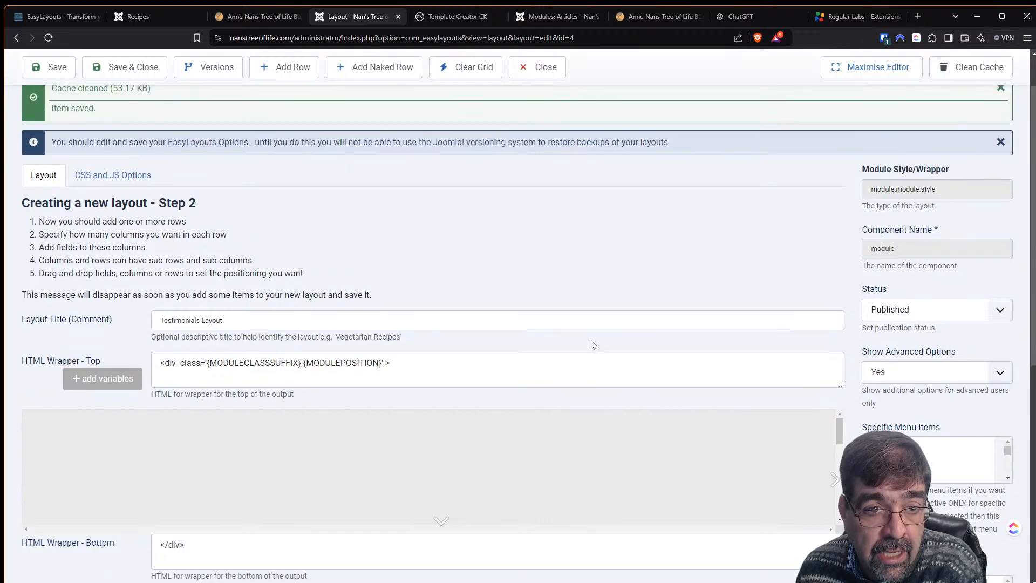
pyautogui.click(286, 67)
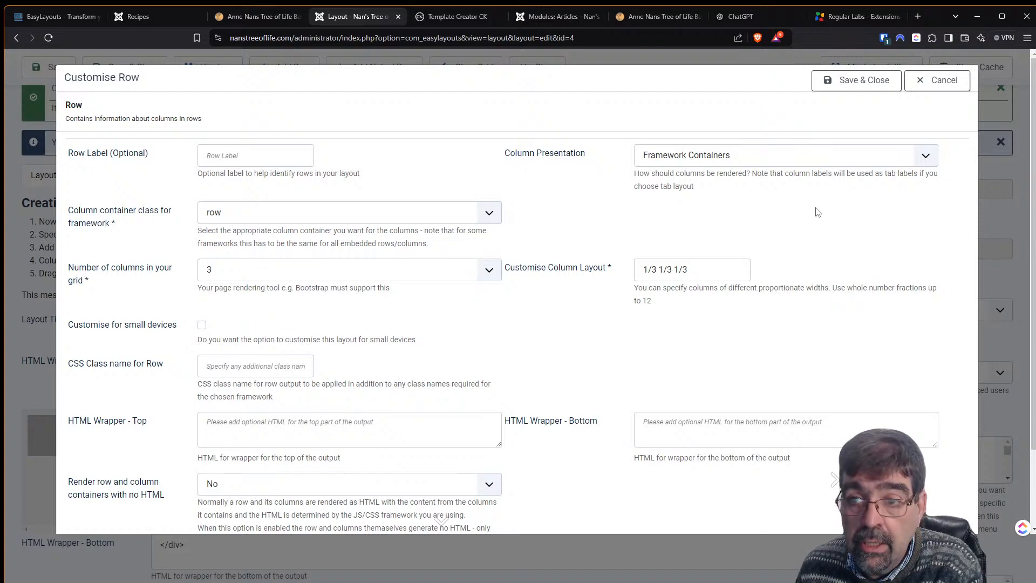
pyautogui.click(856, 81)
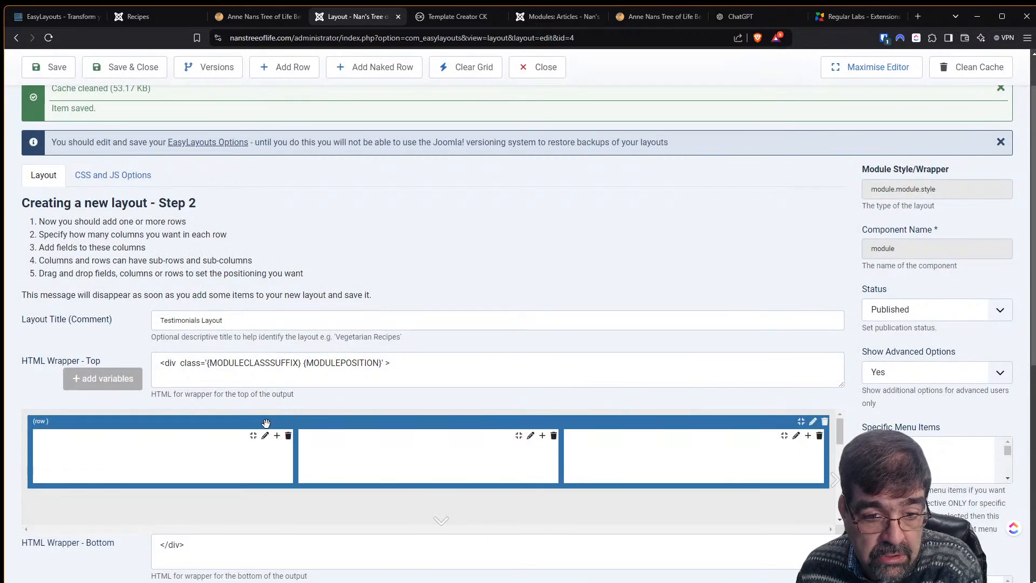
# Try to set the row's number of columns to 1 in its customisation settings
pyautogui.click(813, 420)
pyautogui.click(212, 273)
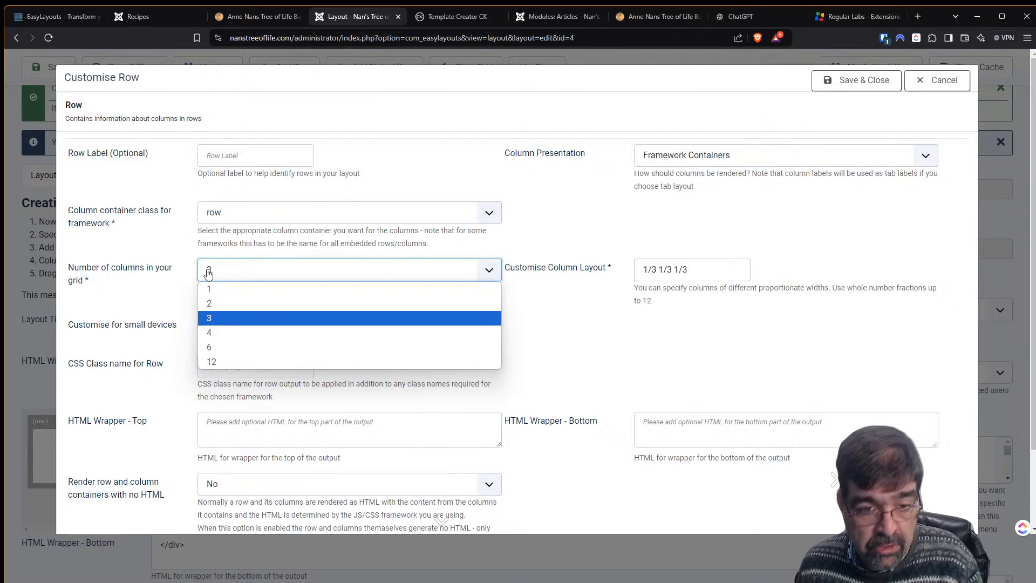
pyautogui.click(230, 284)
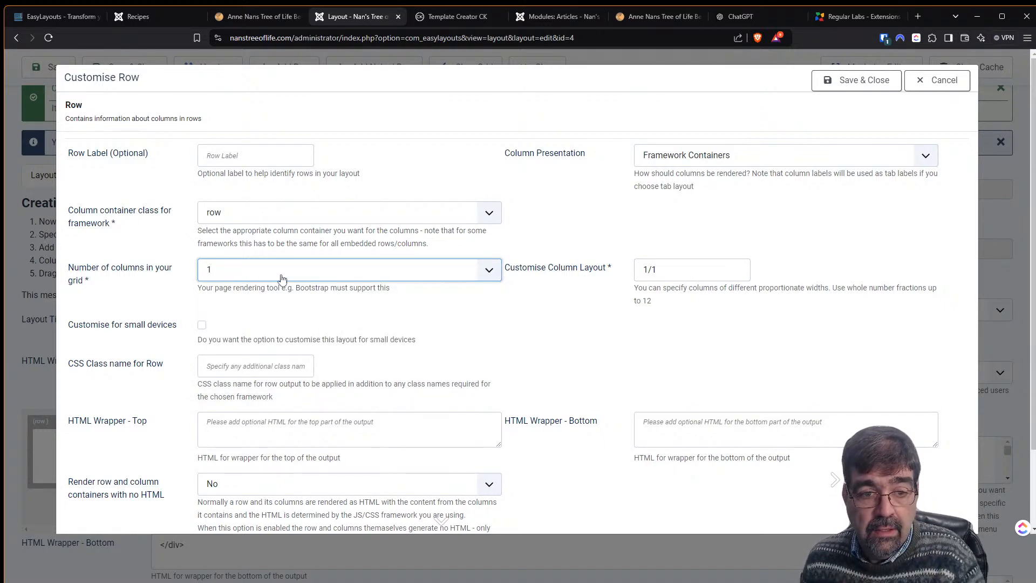
pyautogui.click(881, 85)
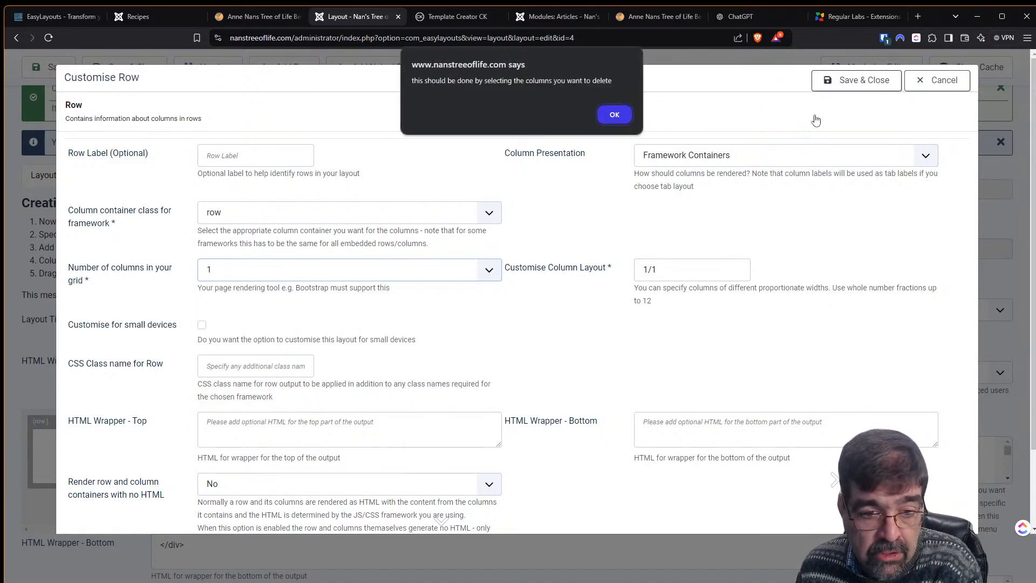
pyautogui.click(614, 115)
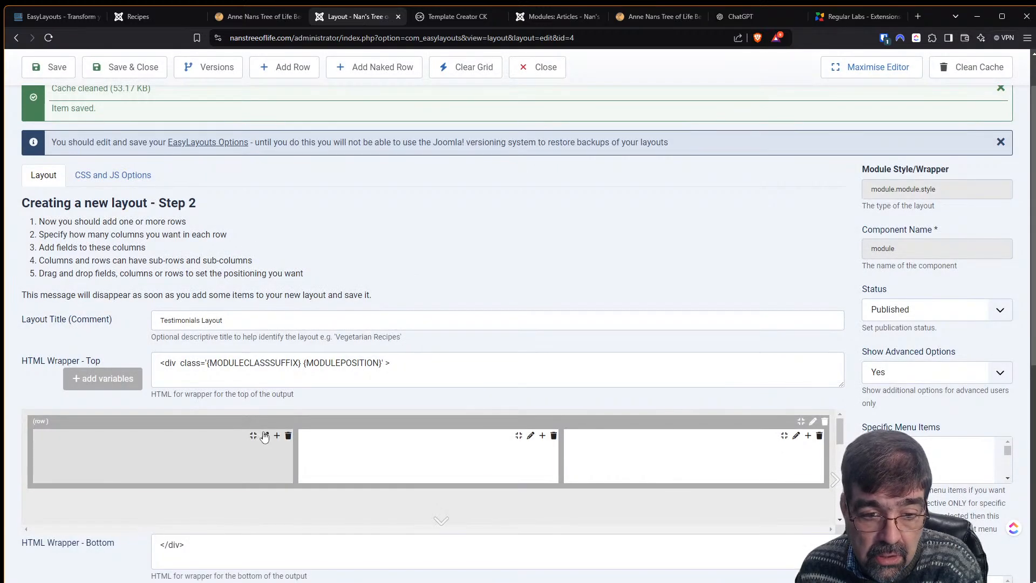
# Delete two of the row's three columns and save the row with a single 1/1 column
pyautogui.click(291, 436)
pyautogui.click(292, 437)
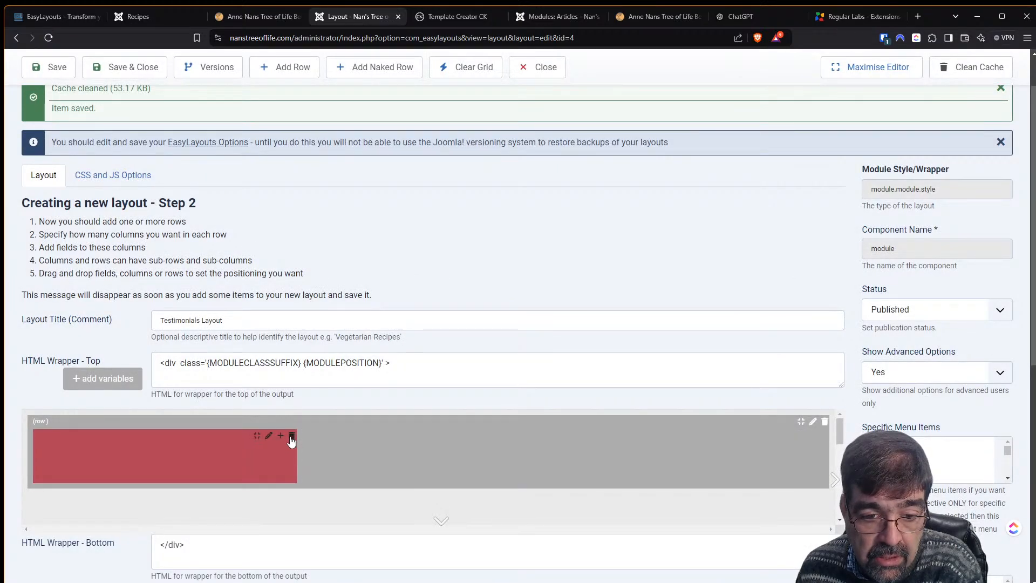
pyautogui.click(813, 421)
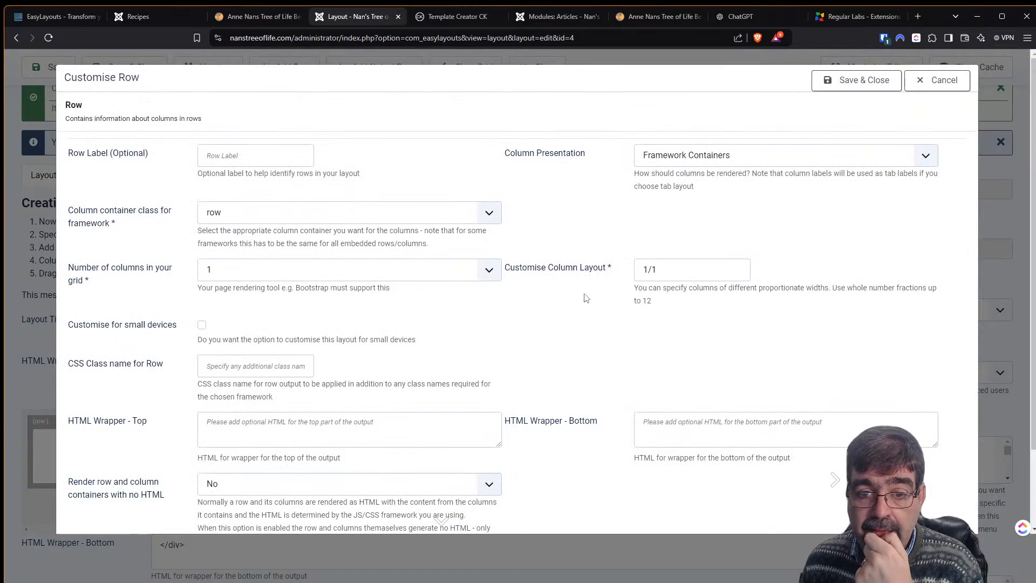
pyautogui.click(872, 85)
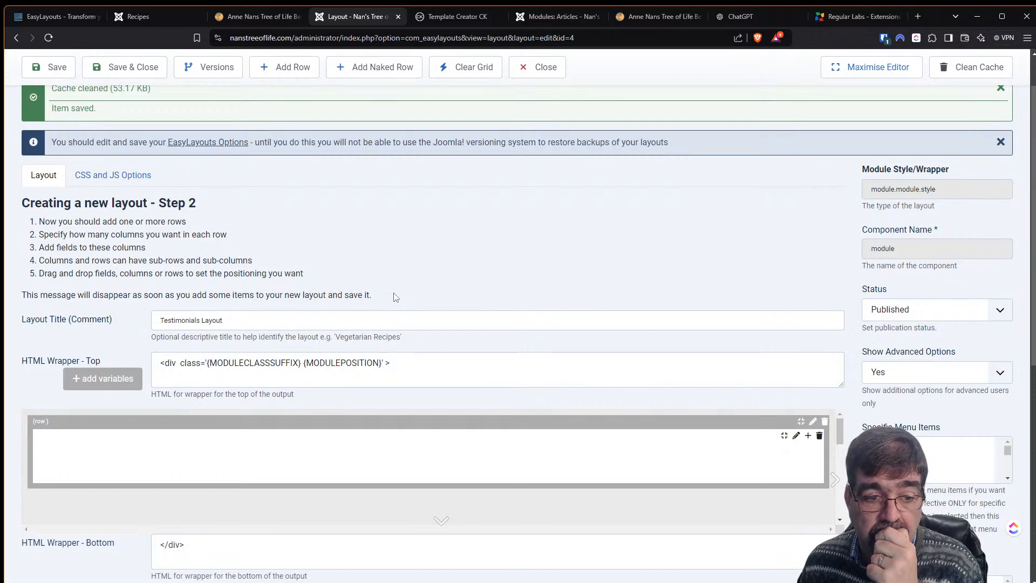
# Check which field types can be added to the row's column
pyautogui.click(808, 435)
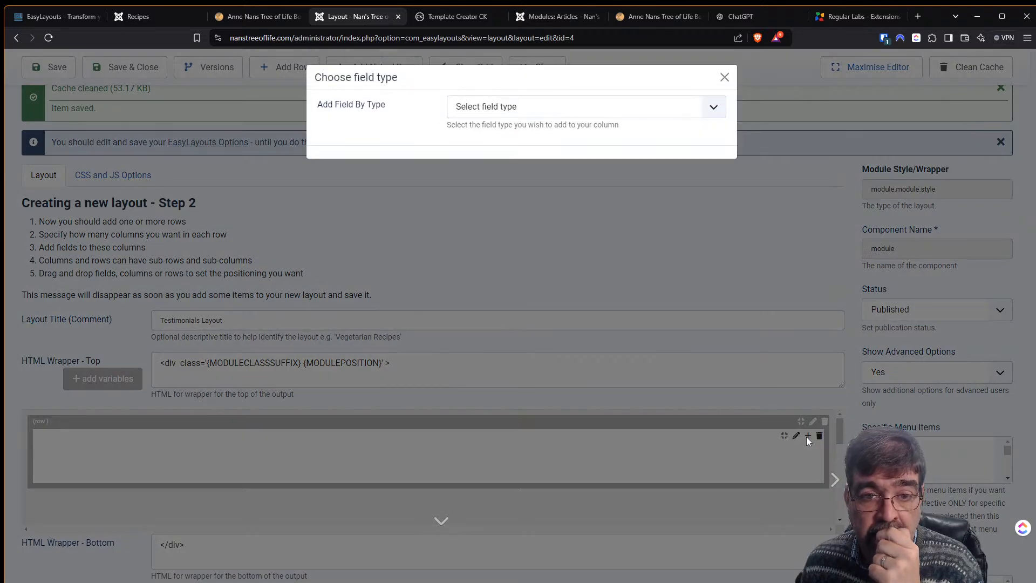
pyautogui.click(525, 115)
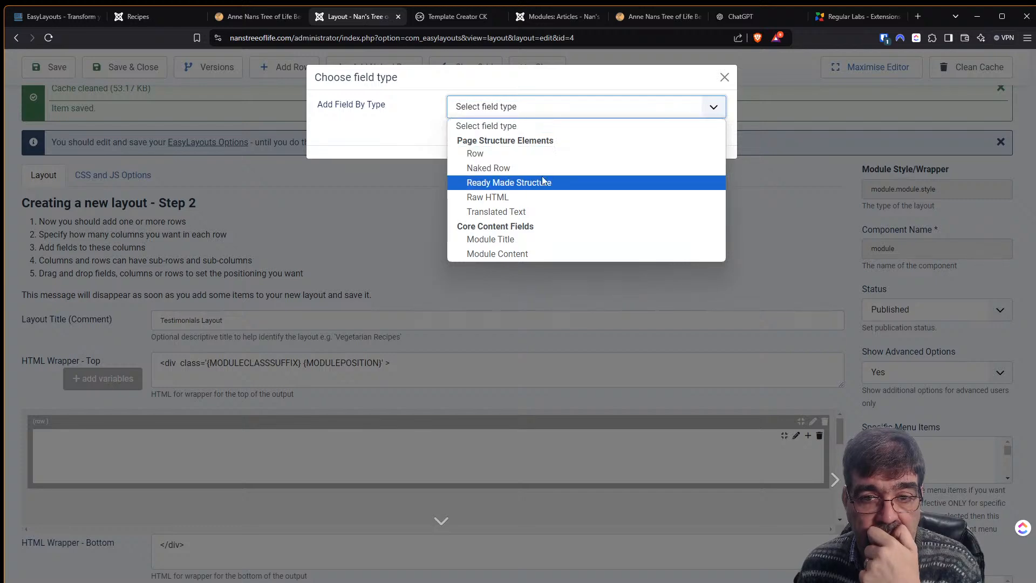
pyautogui.click(724, 79)
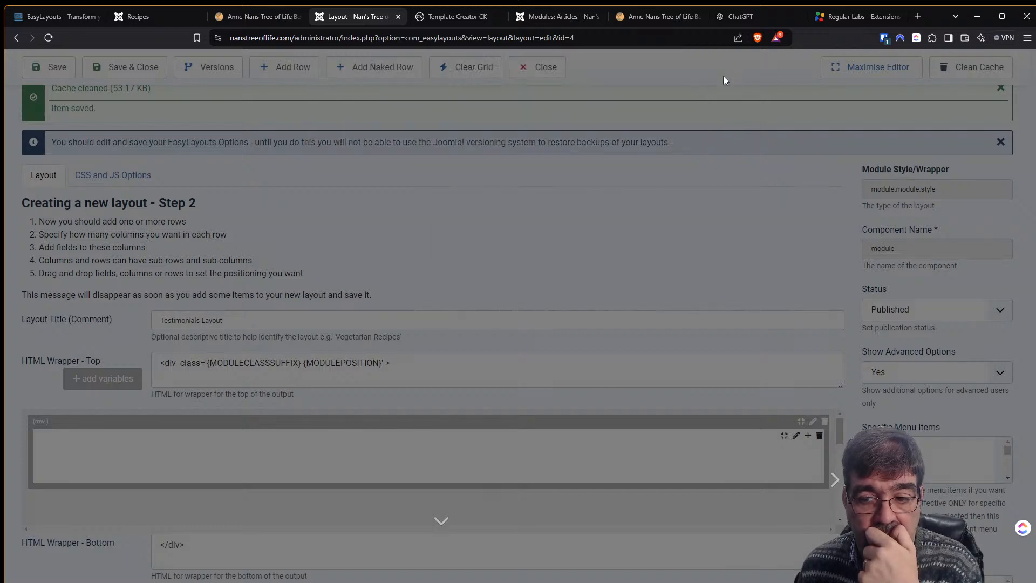
# Enter a long string of sixes as test text in the column's top HTML wrapper and save the layout
pyautogui.click(796, 435)
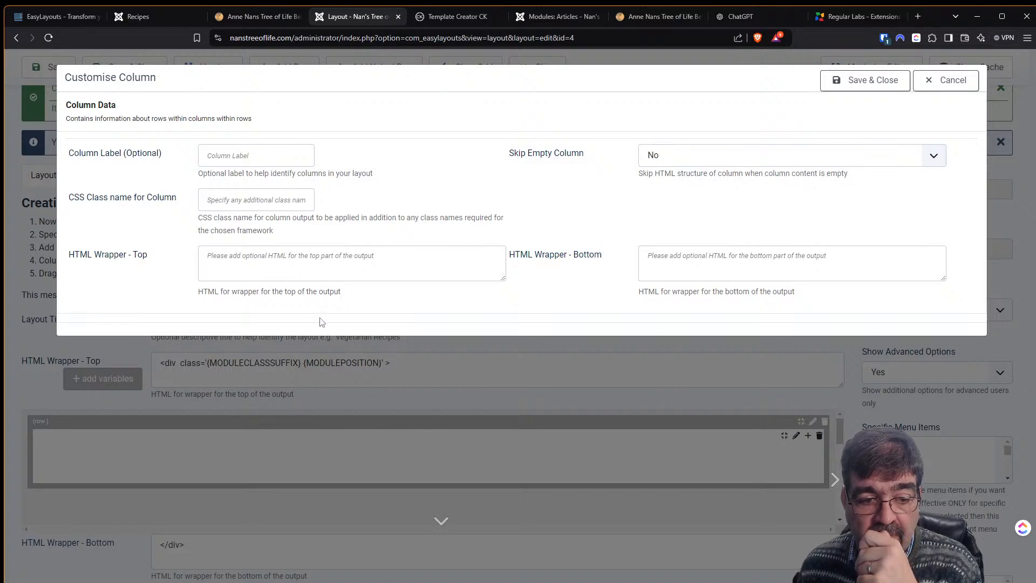
pyautogui.click(320, 277)
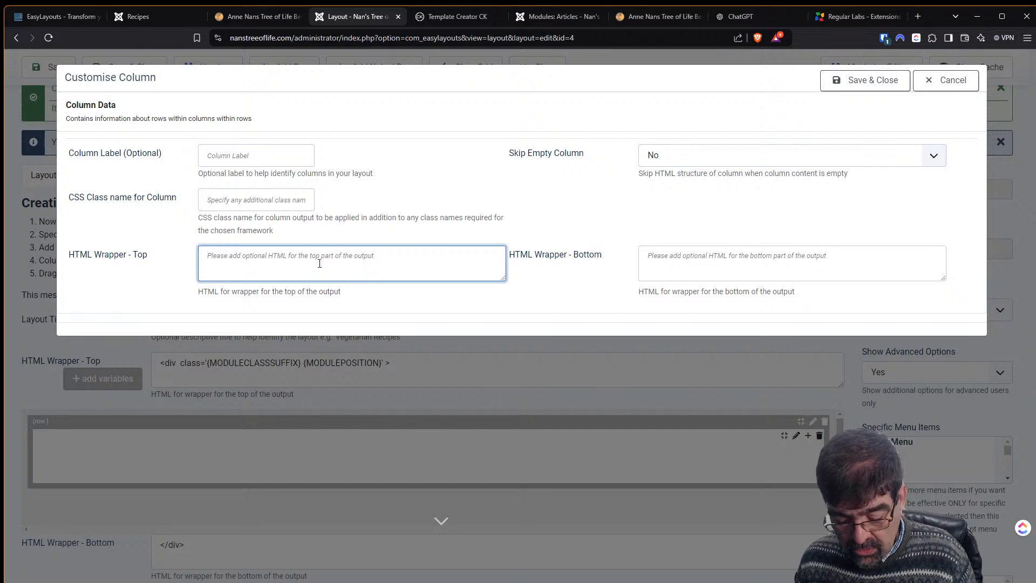
pyautogui.write('666666666666666666666')
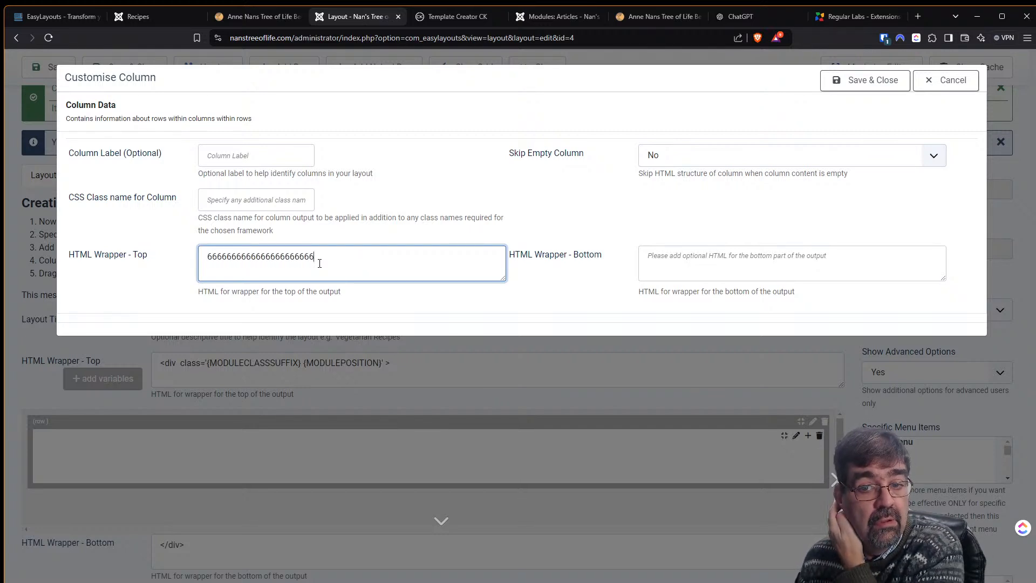
pyautogui.click(857, 81)
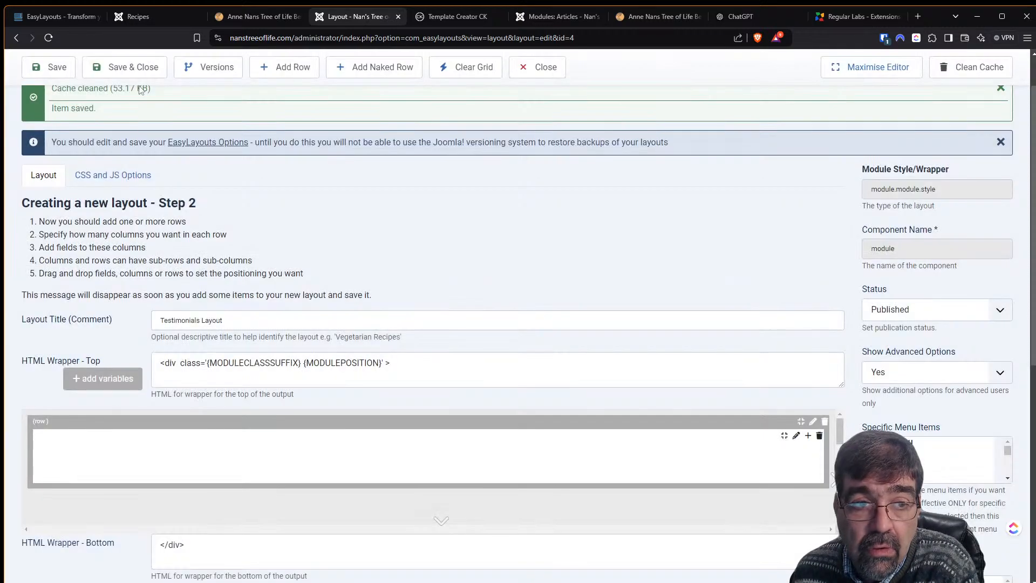
pyautogui.click(49, 67)
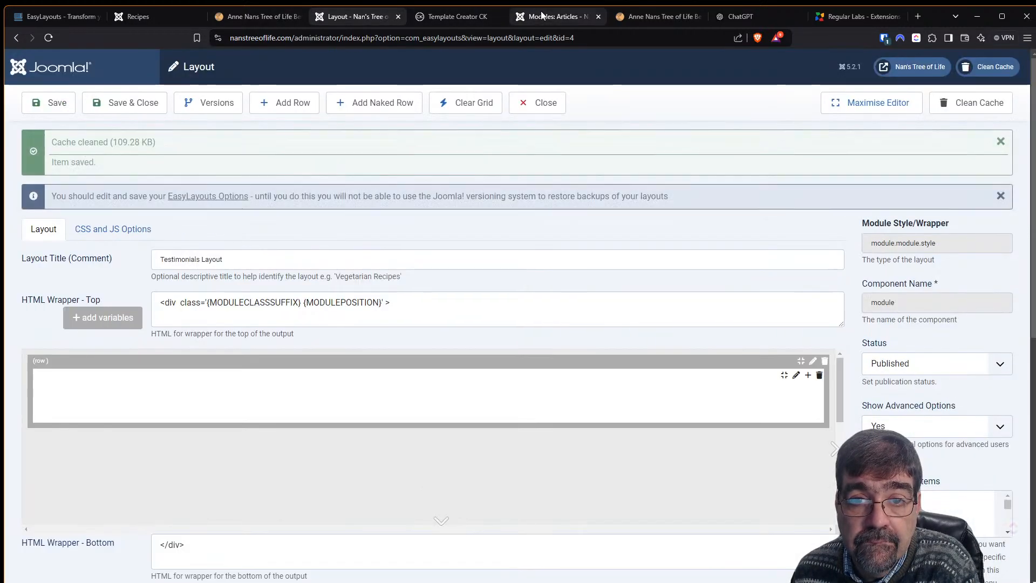
# Reload the site's home page to check where the layout's test text is output
pyautogui.click(543, 16)
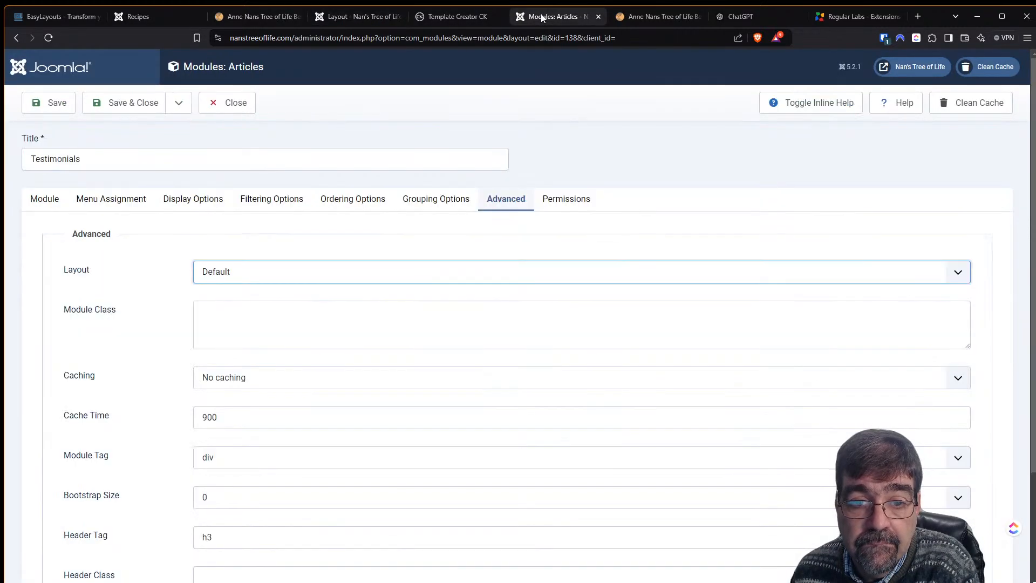
pyautogui.click(48, 194)
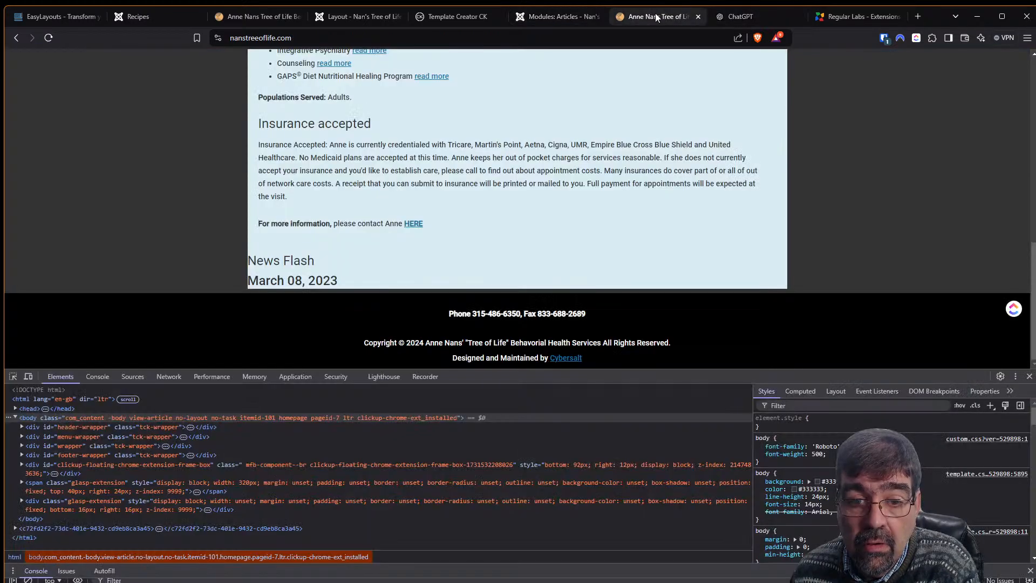
pyautogui.click(656, 17)
pyautogui.click(48, 38)
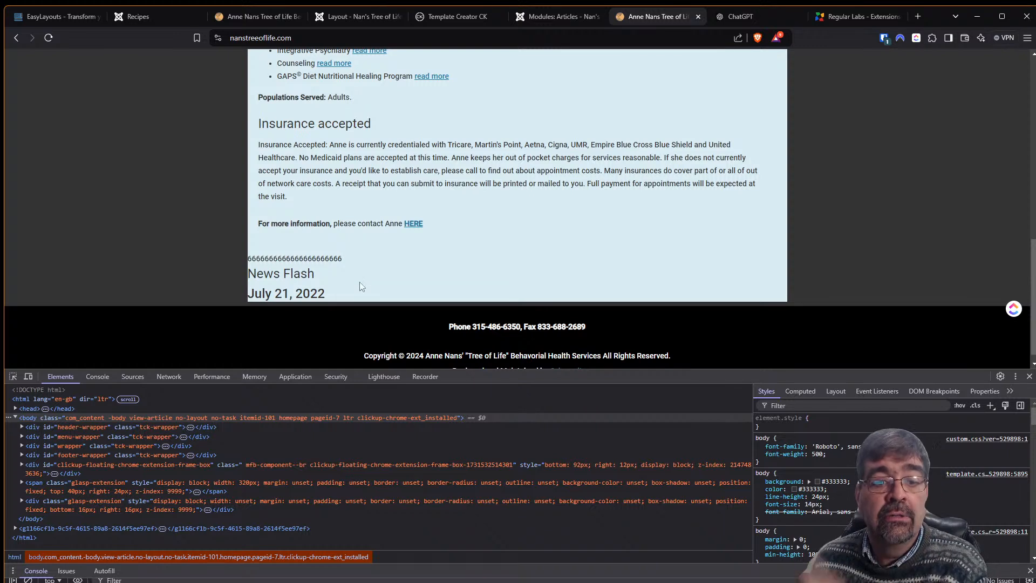
# Review the Testimonials module's main settings and the specific module selected in the Testimonials Layout
pyautogui.click(537, 18)
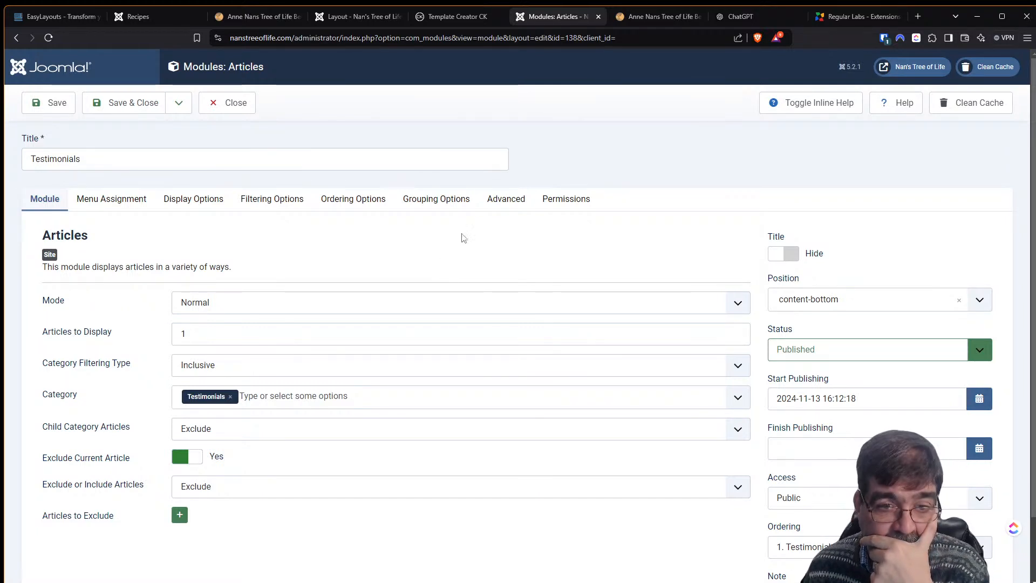
pyautogui.click(384, 23)
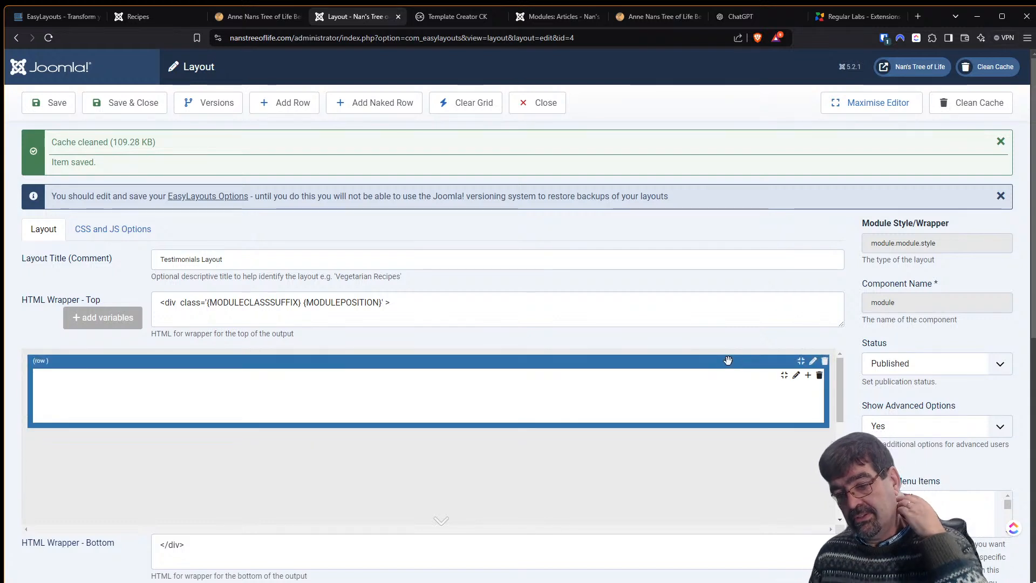
pyautogui.scroll(-3, 968, 429)
pyautogui.scroll(-3, 965, 434)
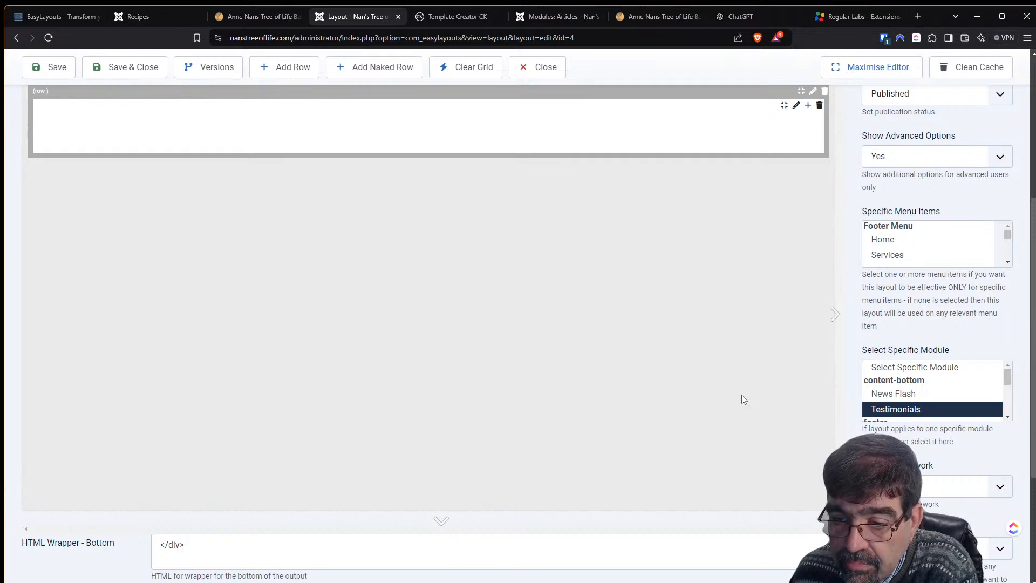
pyautogui.scroll(-3, 904, 360)
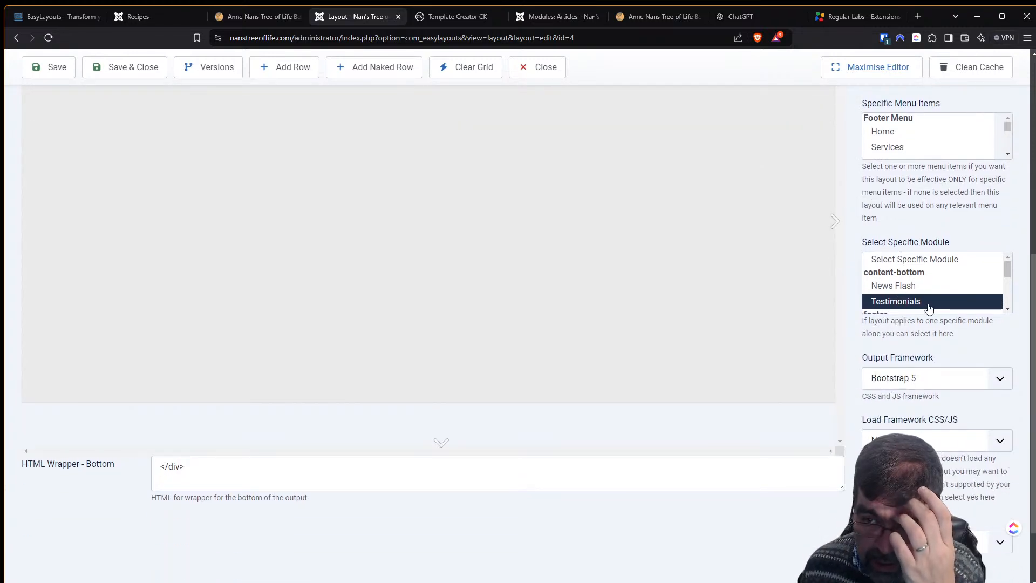
pyautogui.scroll(5, 652, 307)
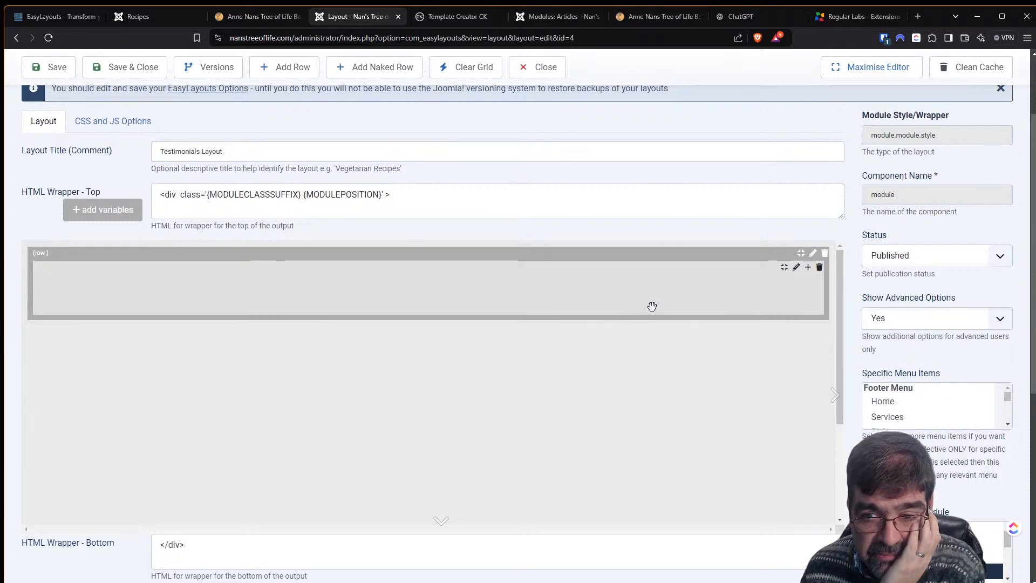
# Check the field layout and conditional display settings offered for a Module Content field in the row's column, without keeping the field
pyautogui.click(808, 267)
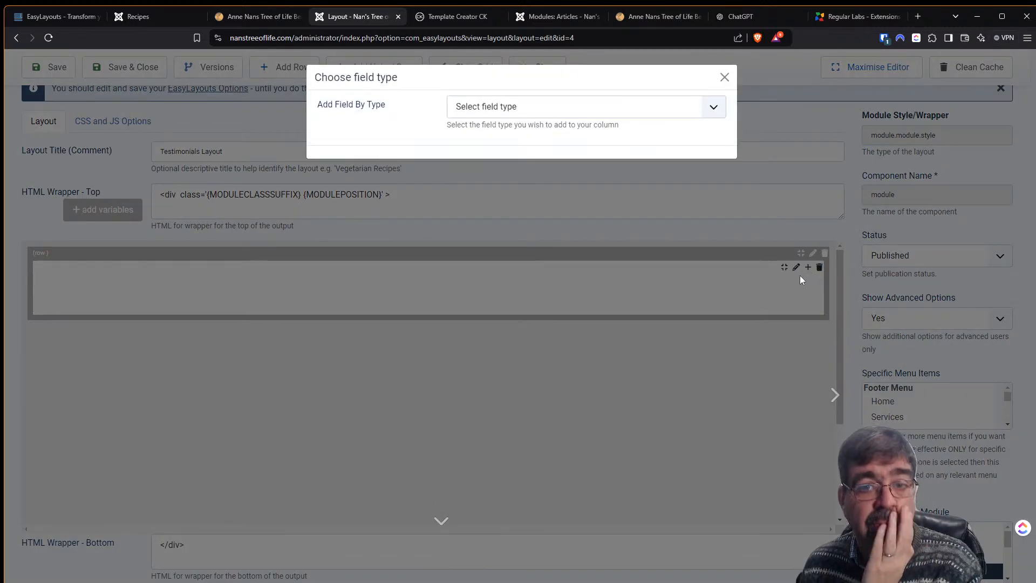
pyautogui.click(477, 106)
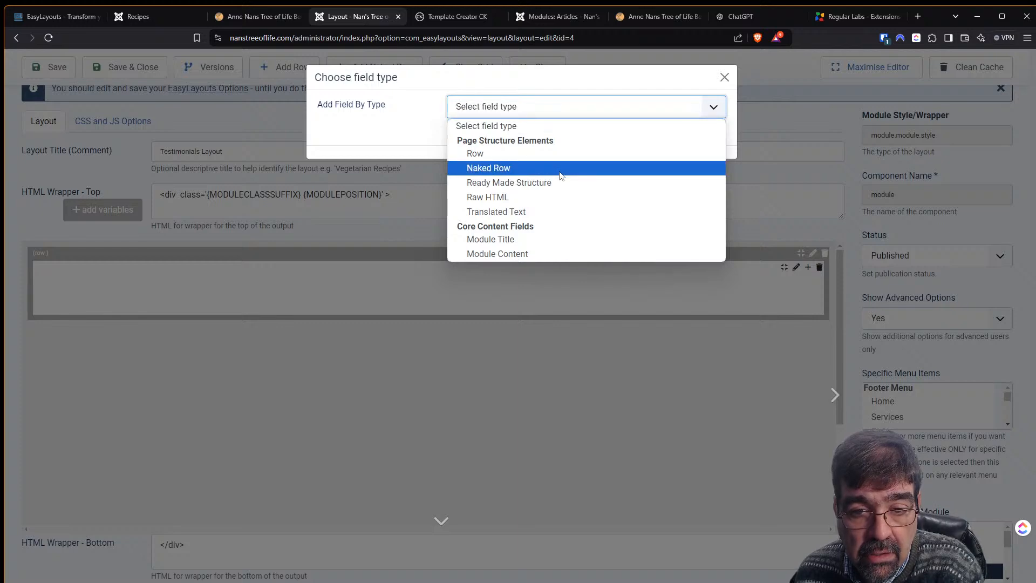
pyautogui.click(529, 254)
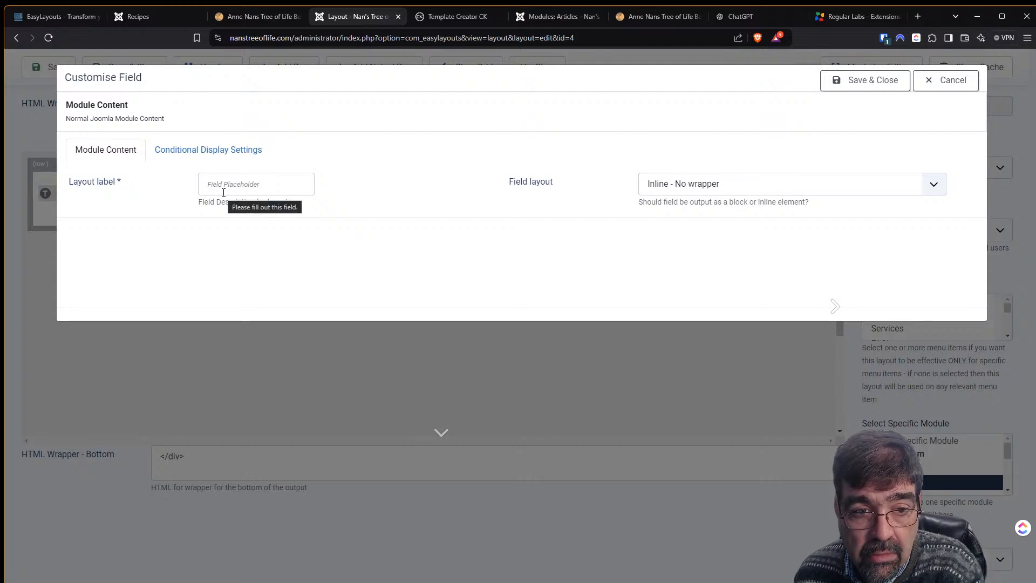
pyautogui.click(717, 196)
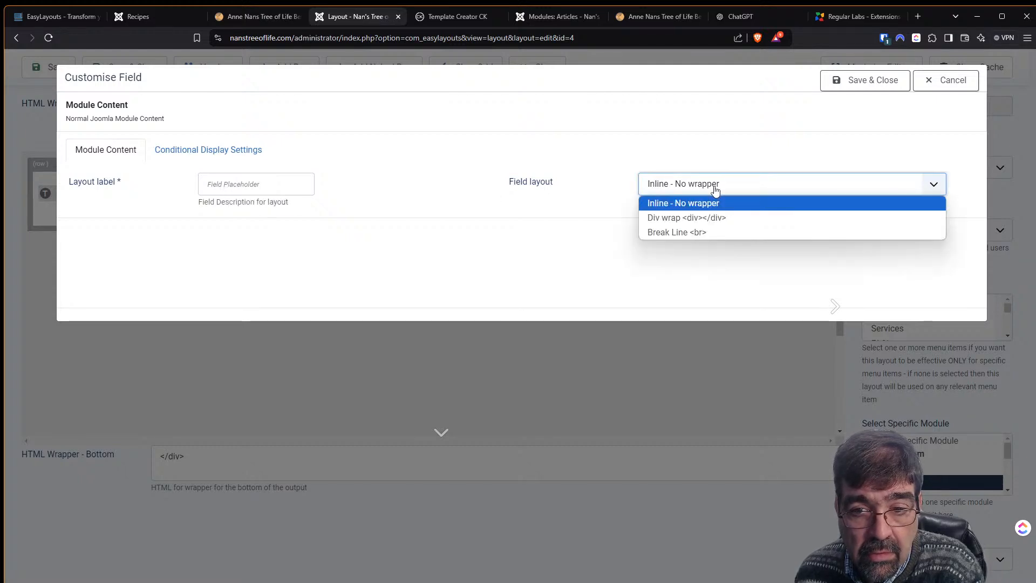
pyautogui.click(511, 183)
pyautogui.click(189, 154)
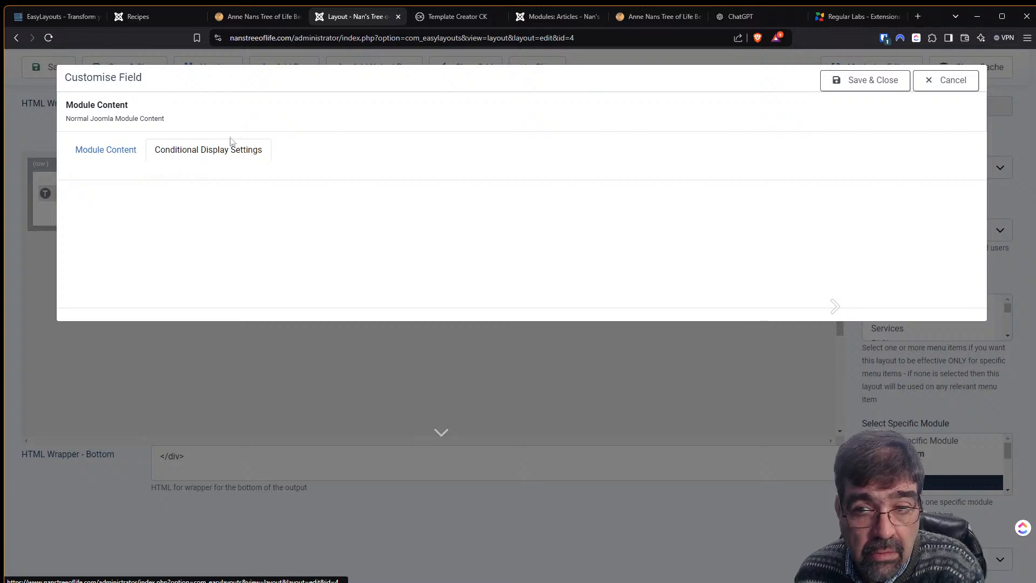
pyautogui.click(939, 85)
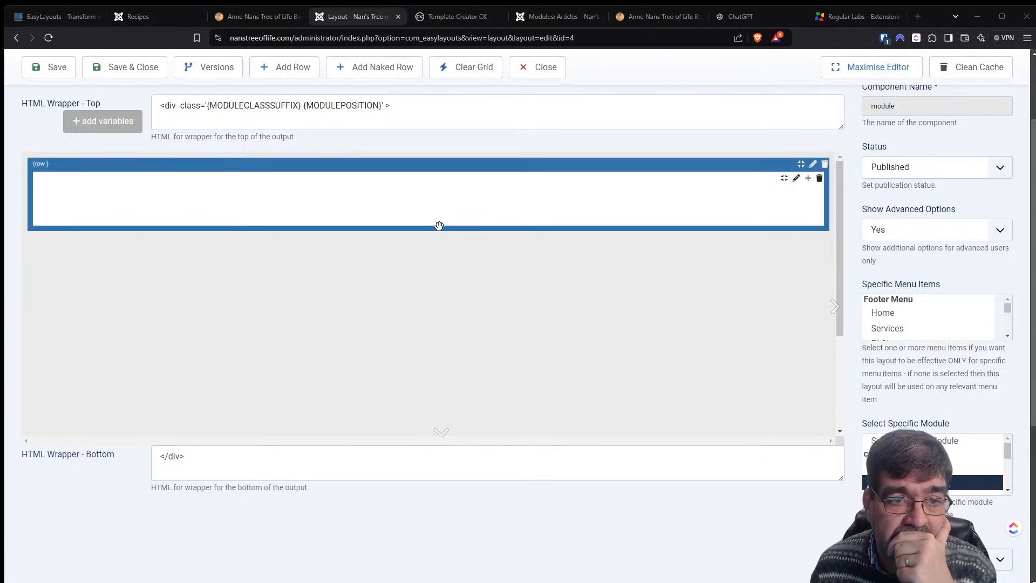
# Leave the Testimonials Layout and examine the contents and settings of the EasyLayouts Articles (Module) layout
pyautogui.click(525, 70)
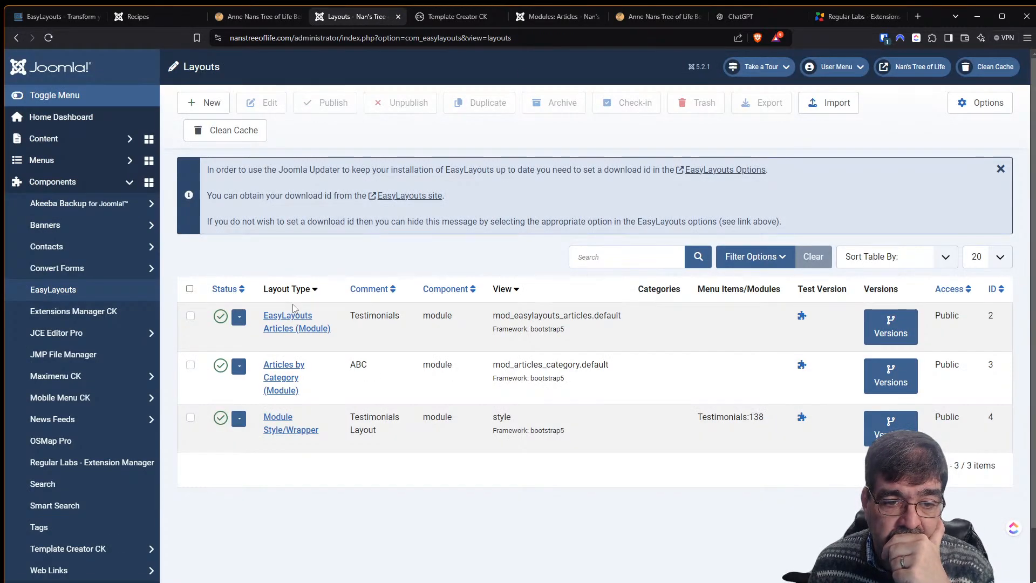
pyautogui.click(292, 323)
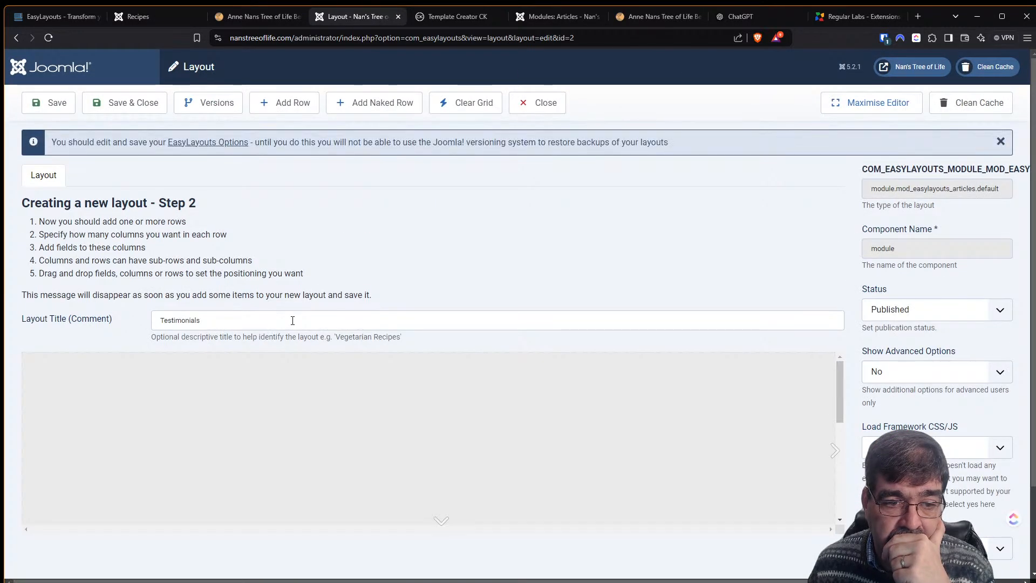
pyautogui.click(529, 104)
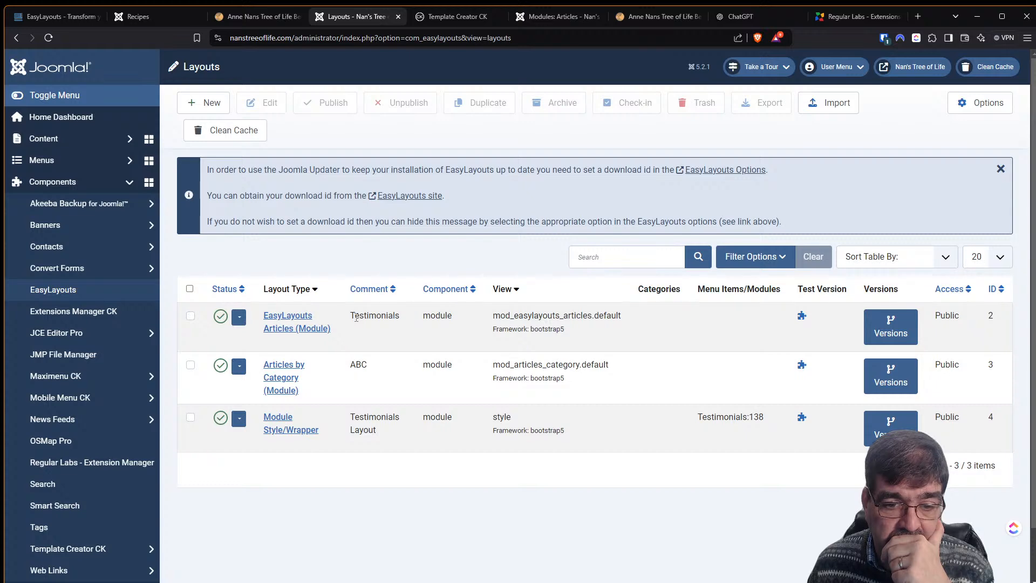
pyautogui.click(286, 322)
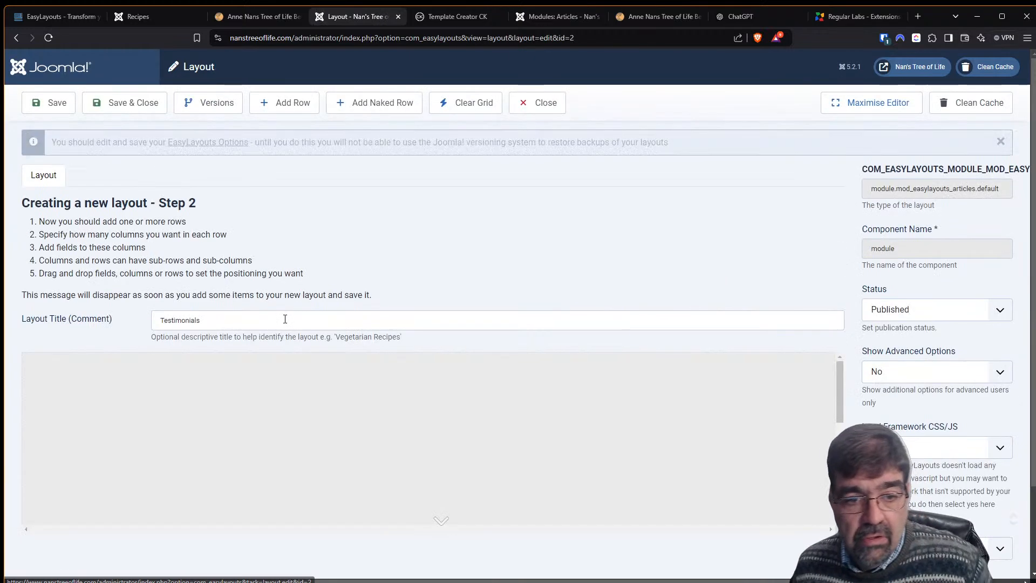
pyautogui.scroll(-2, 297, 342)
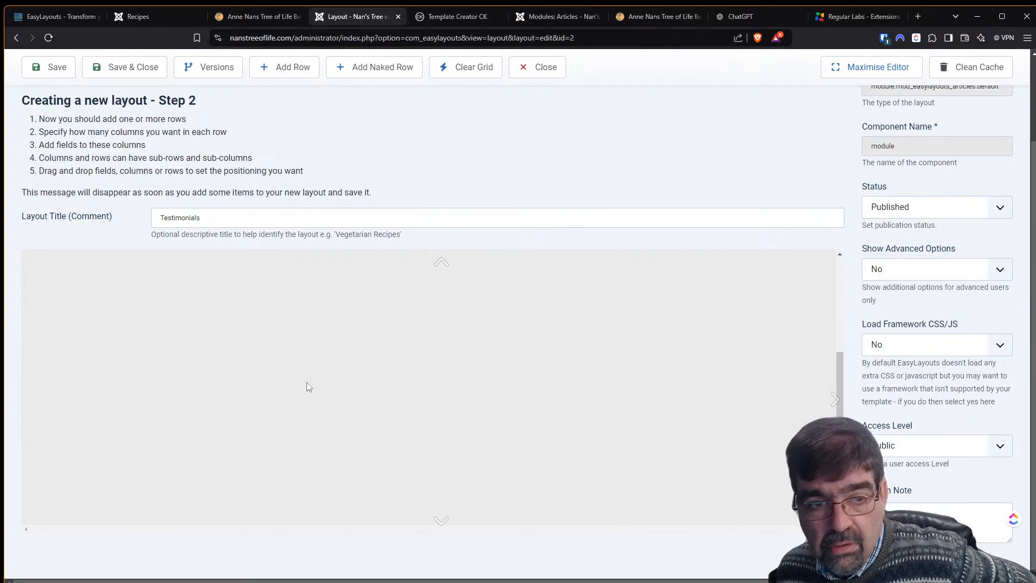
pyautogui.scroll(1, 326, 154)
pyautogui.scroll(1, 327, 154)
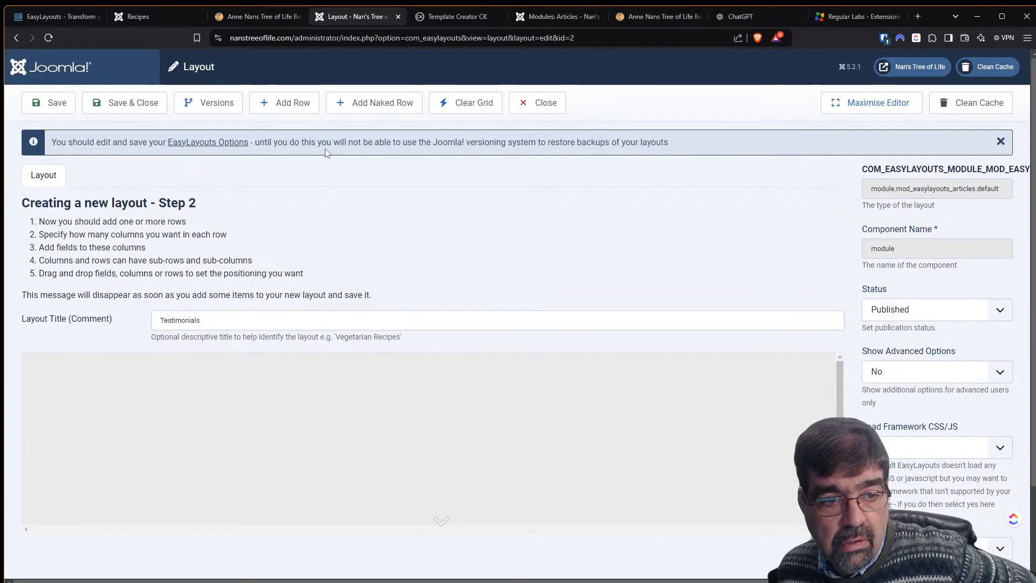
# Reopen the EasyLayouts Articles (Module) layout from the list and check its saved versions
pyautogui.click(541, 107)
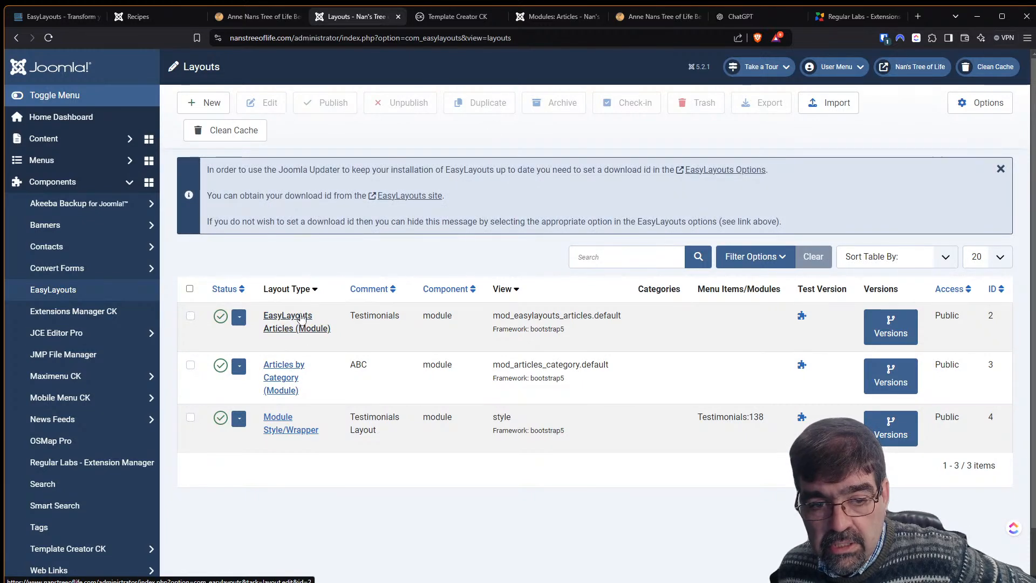
pyautogui.click(302, 317)
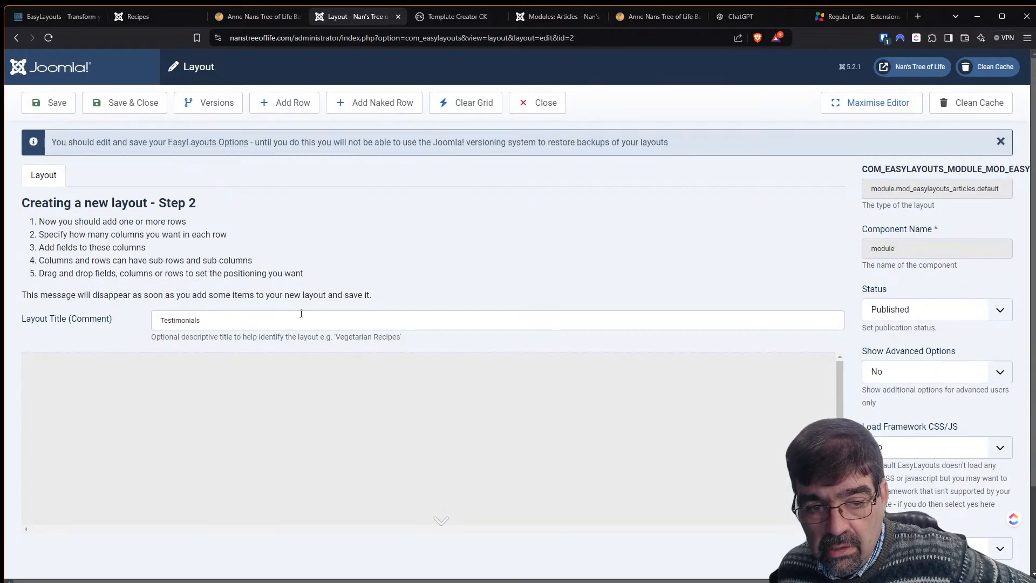
pyautogui.scroll(-5, 301, 313)
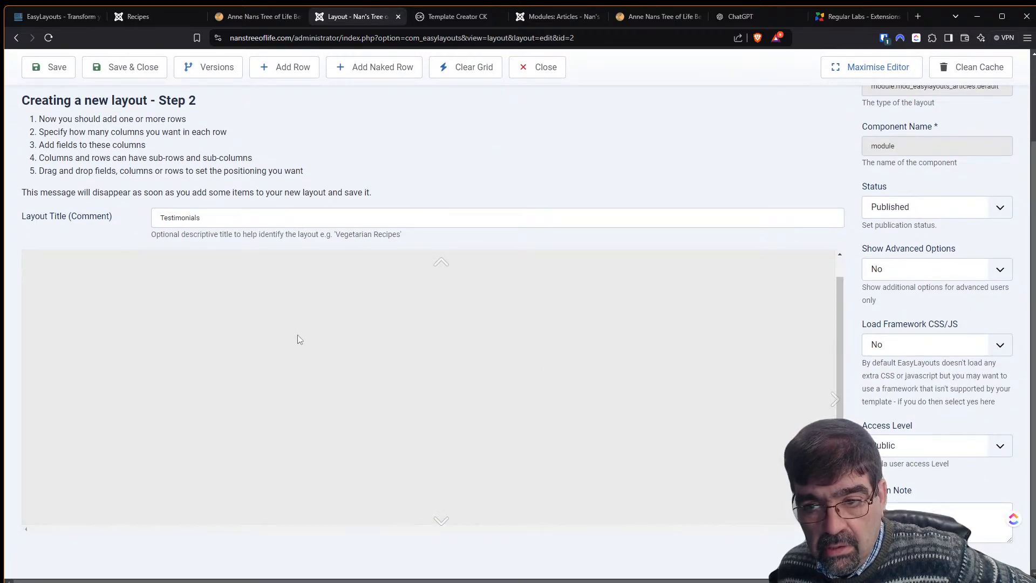
pyautogui.scroll(5, 298, 337)
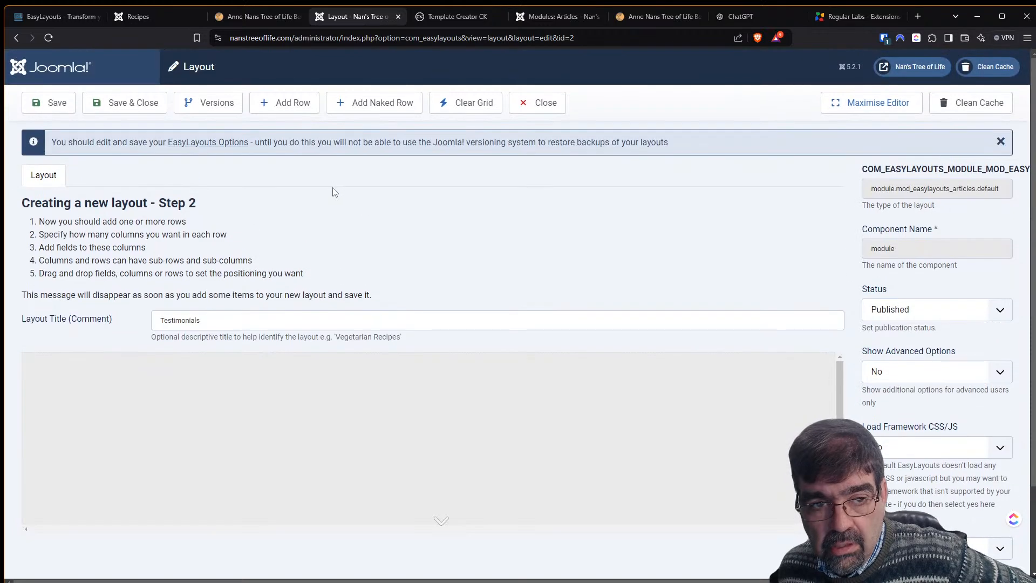
pyautogui.click(235, 109)
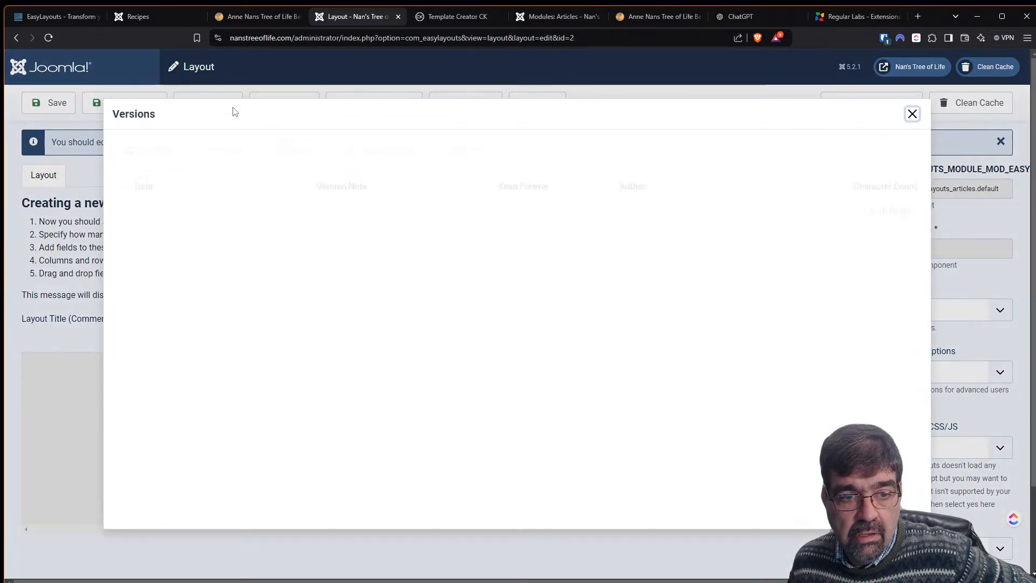
pyautogui.click(912, 114)
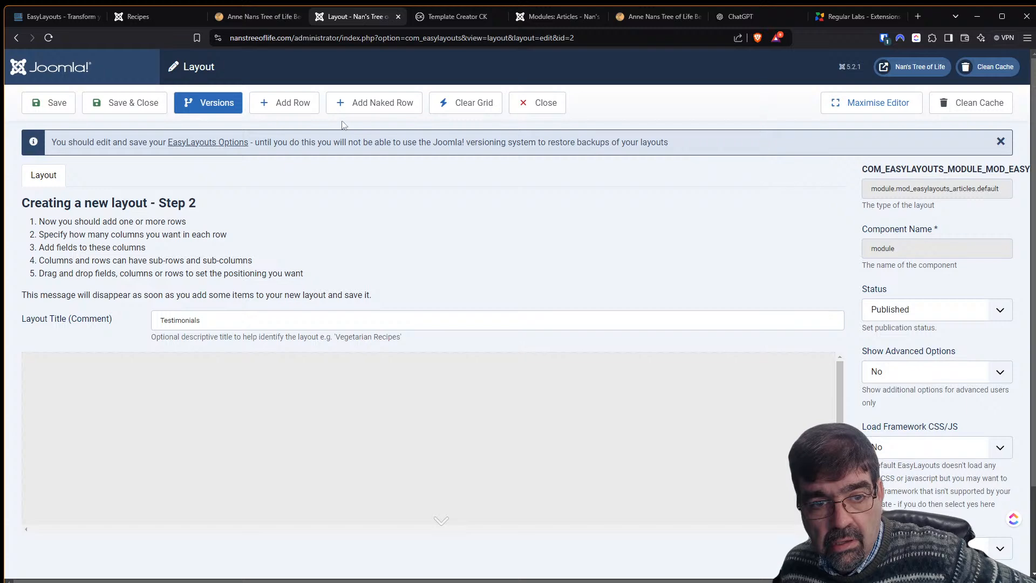
# Inspect the contents of the ABC layout and the Testimonials Layout, and check the Testimonials layout's version history from the list
pyautogui.click(547, 113)
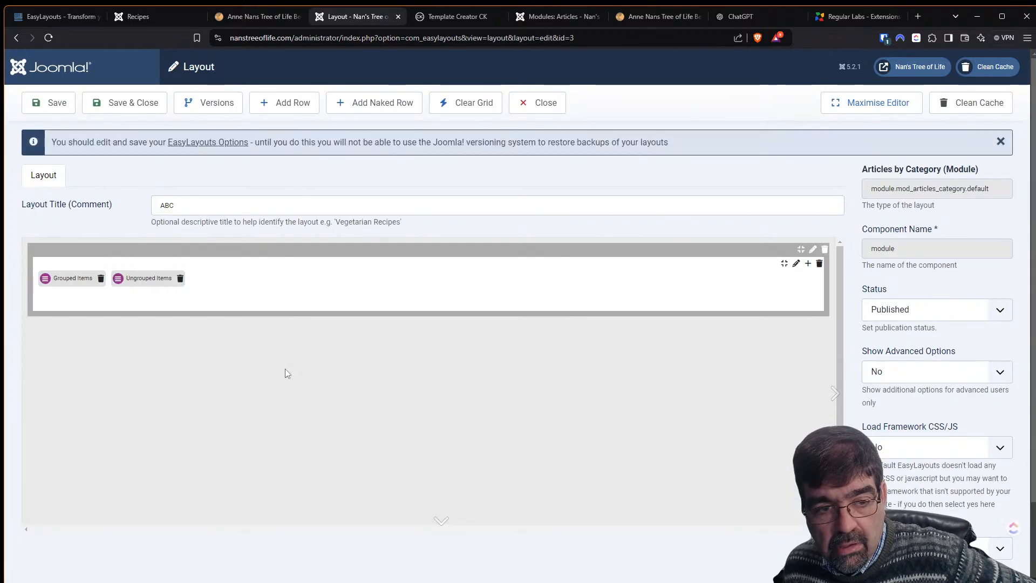
pyautogui.click(540, 105)
pyautogui.click(290, 420)
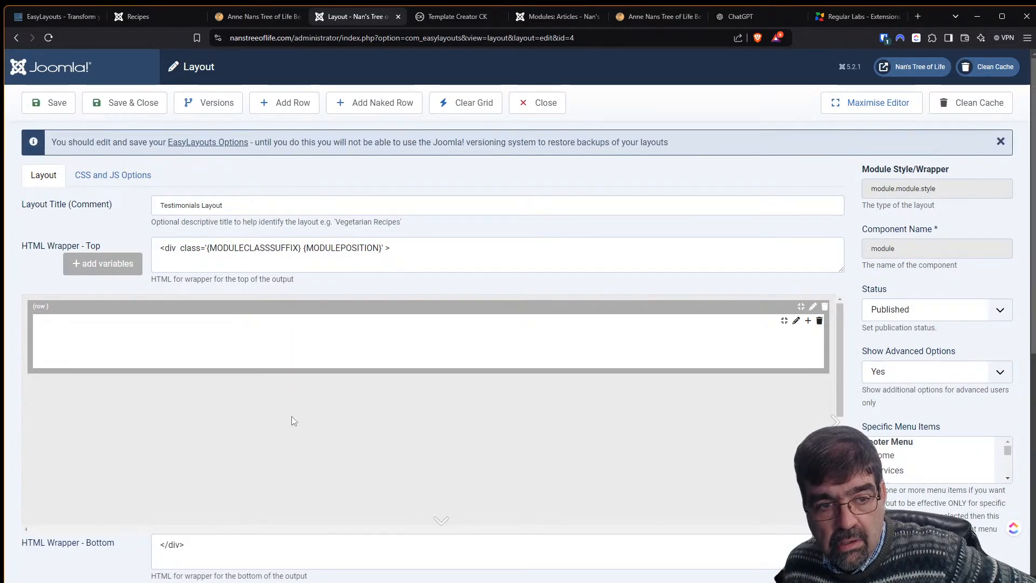
pyautogui.click(546, 103)
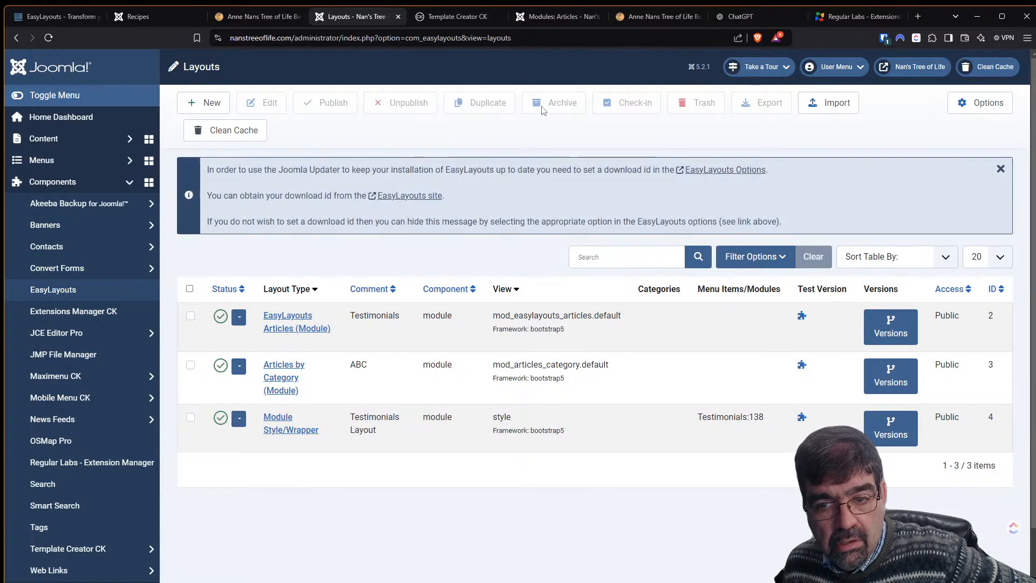
pyautogui.click(888, 325)
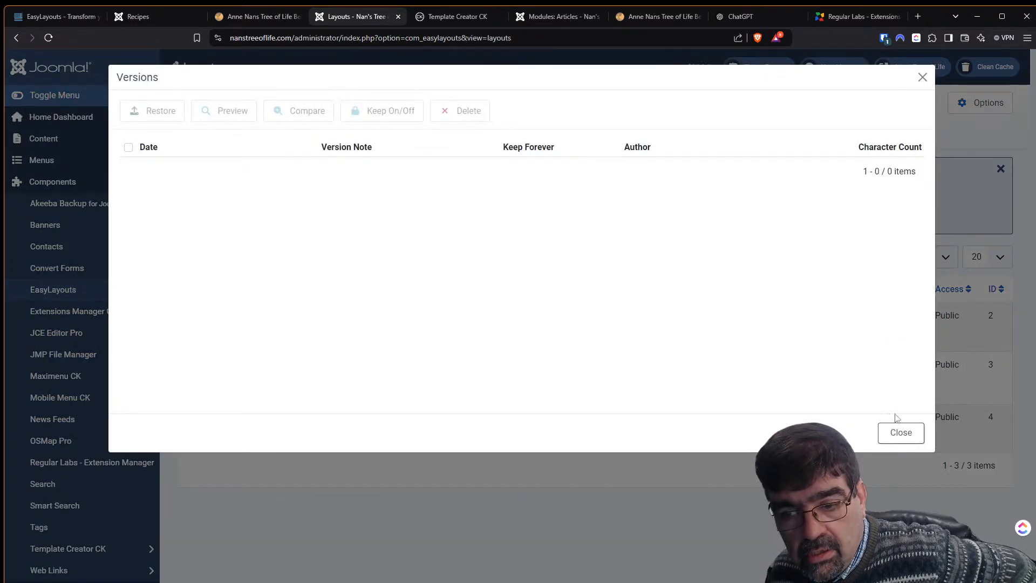
pyautogui.click(899, 432)
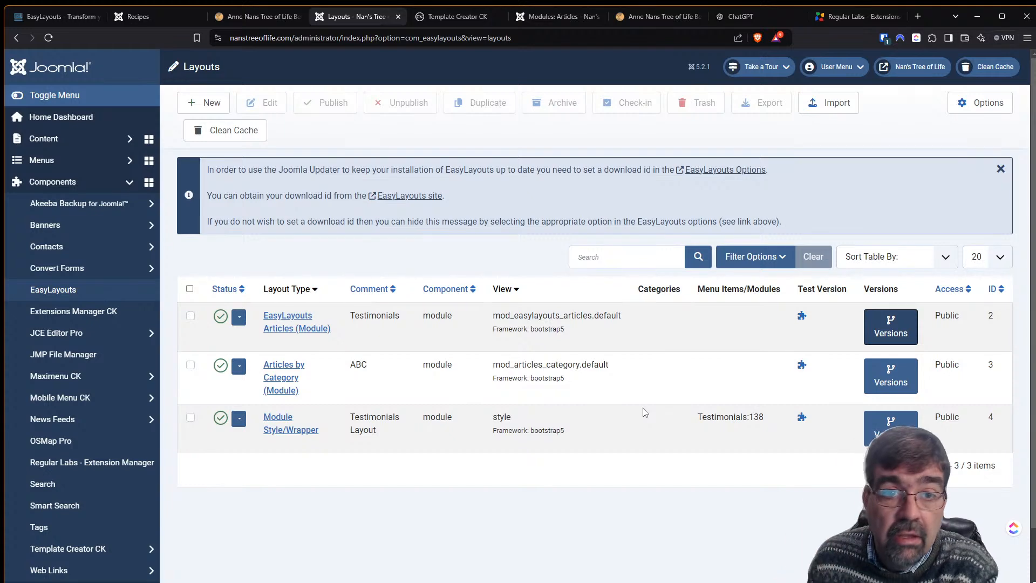
# Open the dated testimonial article linked at the end of the site's home page to view its output
pyautogui.click(262, 17)
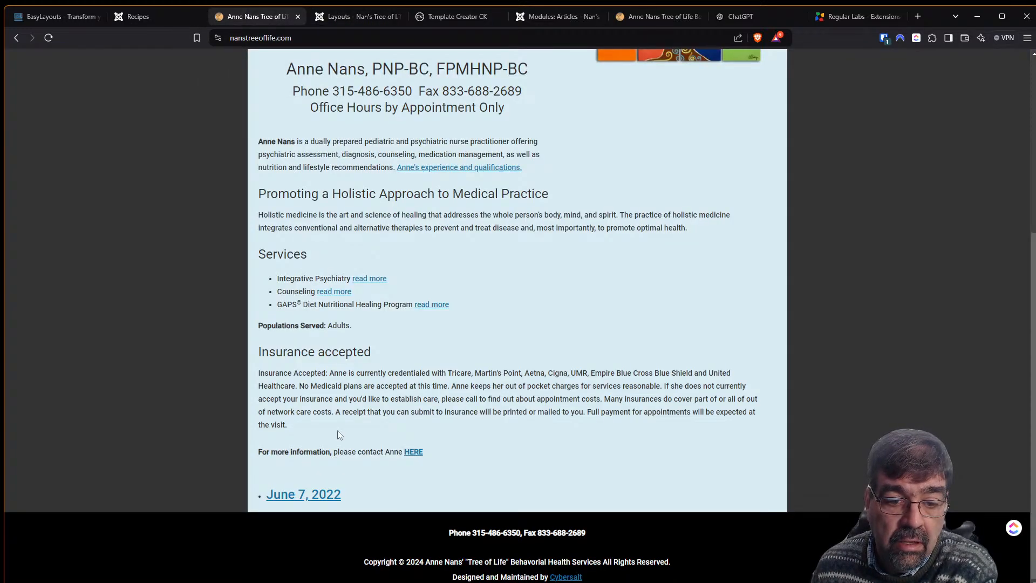
pyautogui.click(330, 495)
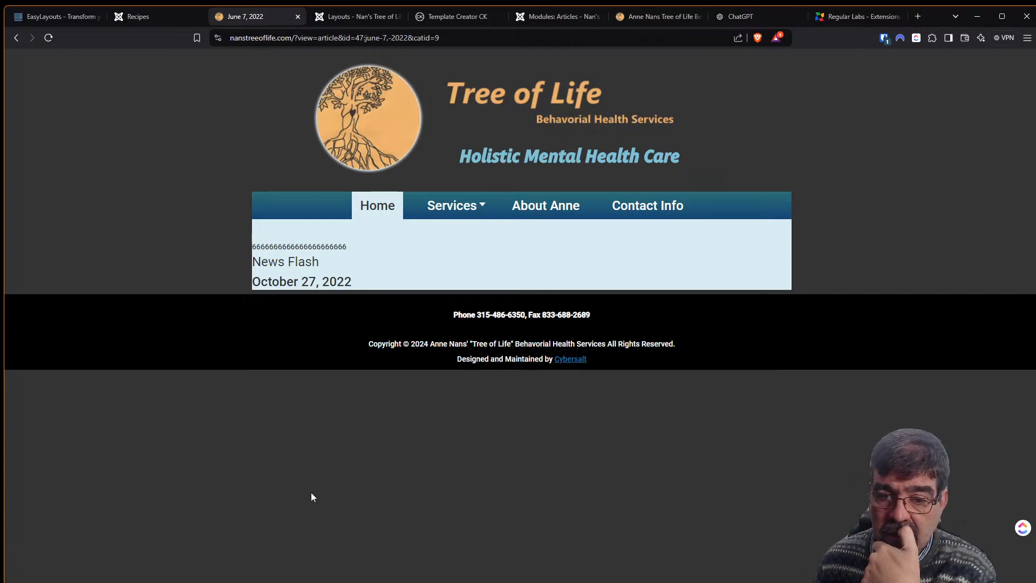
# Filter the EasyLayouts list by Trashed, republish the Single Article layout For Testimonials, and clear the filter
pyautogui.click(334, 17)
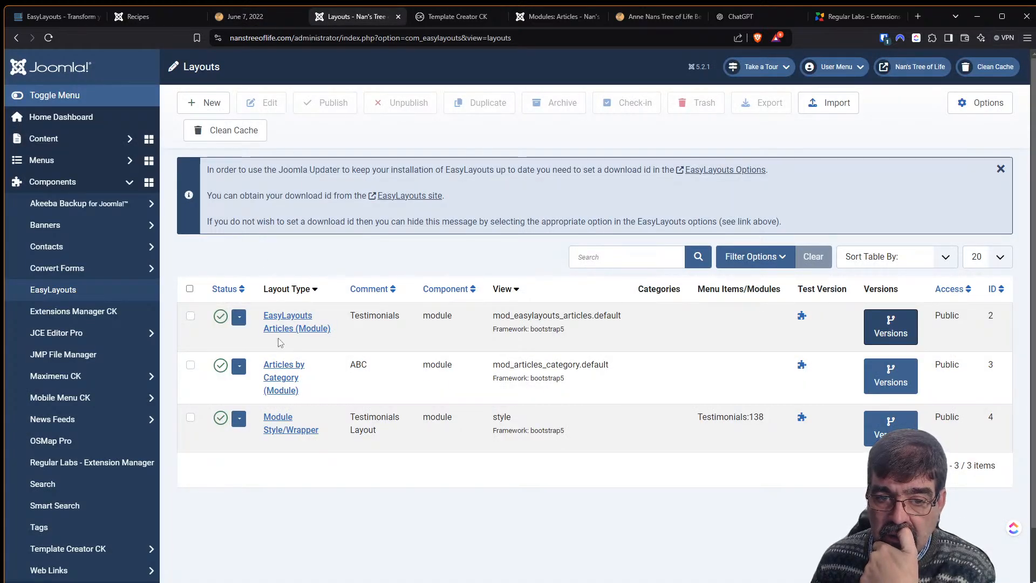
pyautogui.click(760, 257)
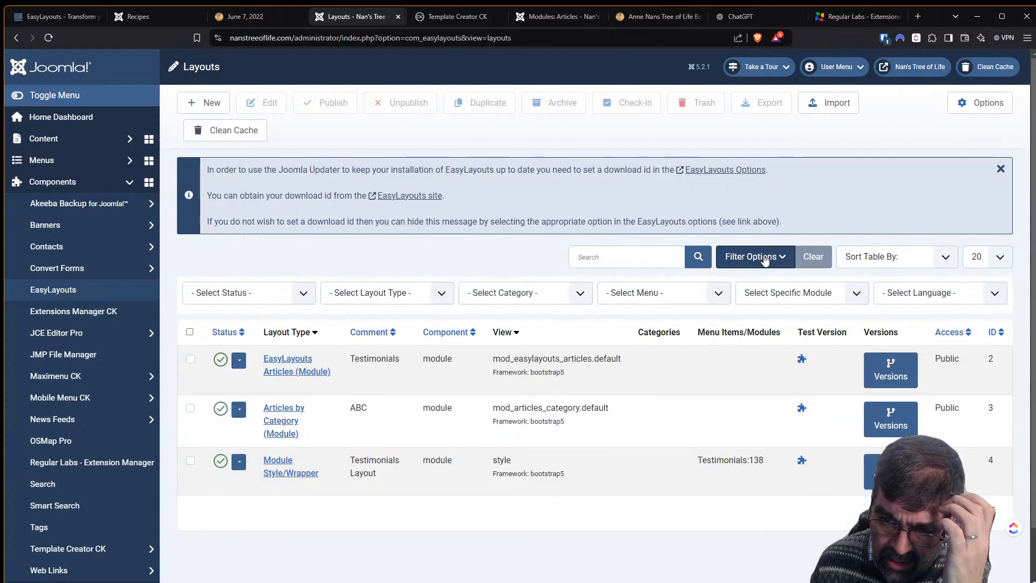
pyautogui.click(283, 303)
pyautogui.click(270, 341)
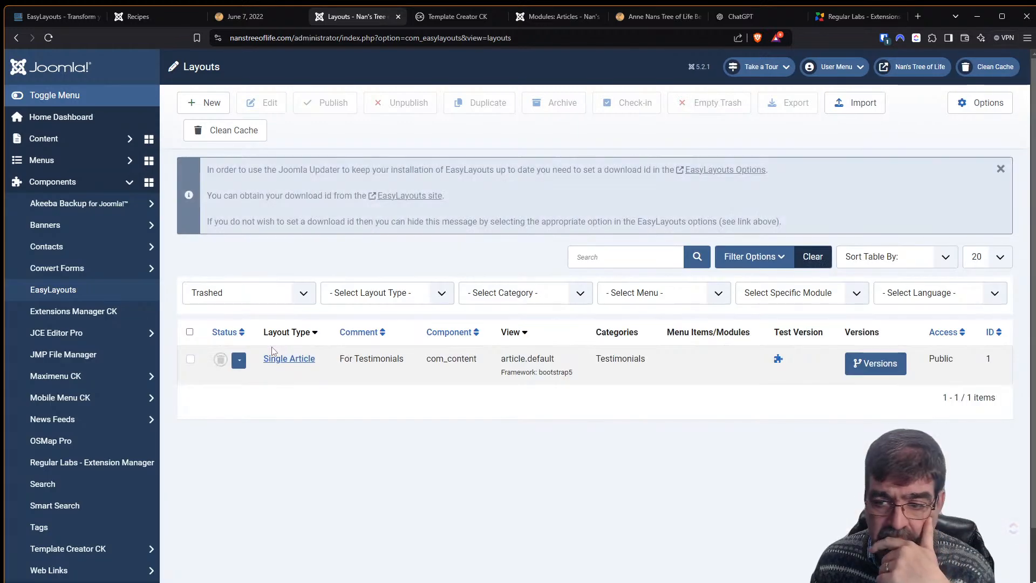
pyautogui.click(220, 360)
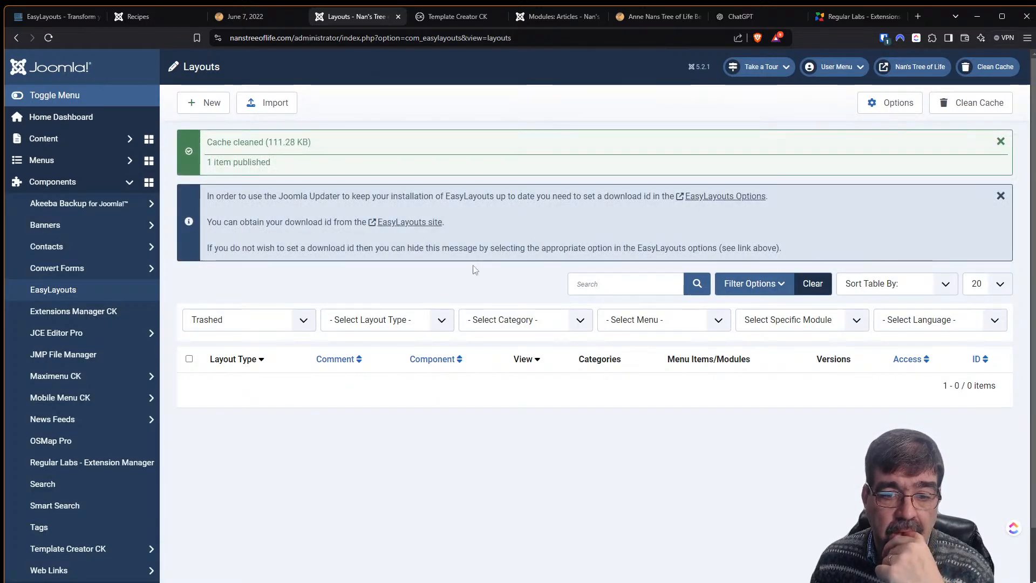
pyautogui.click(813, 284)
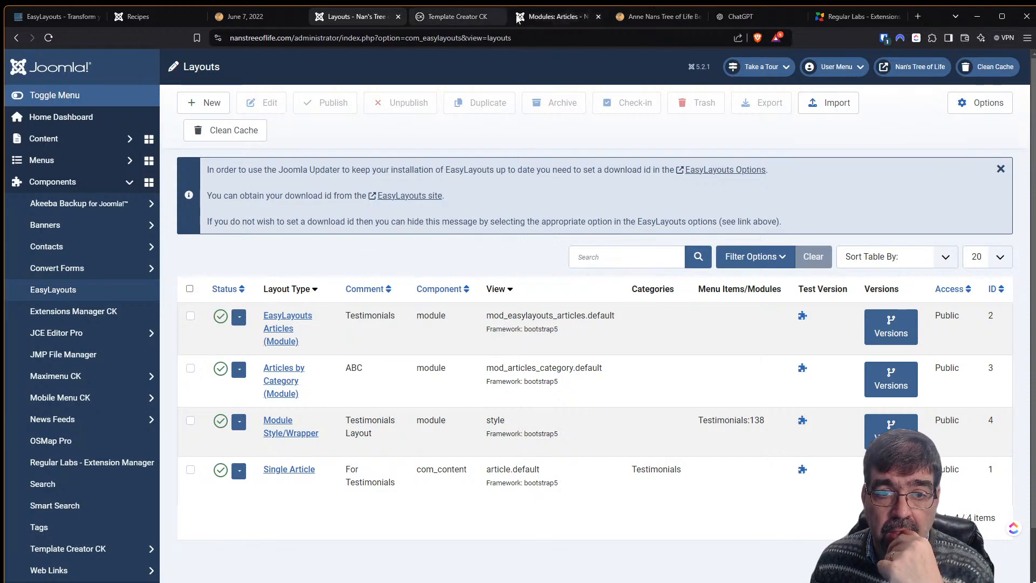
# Reload the site's home page to check the testimonial output with the Single Article layout published
pyautogui.click(635, 20)
pyautogui.click(52, 38)
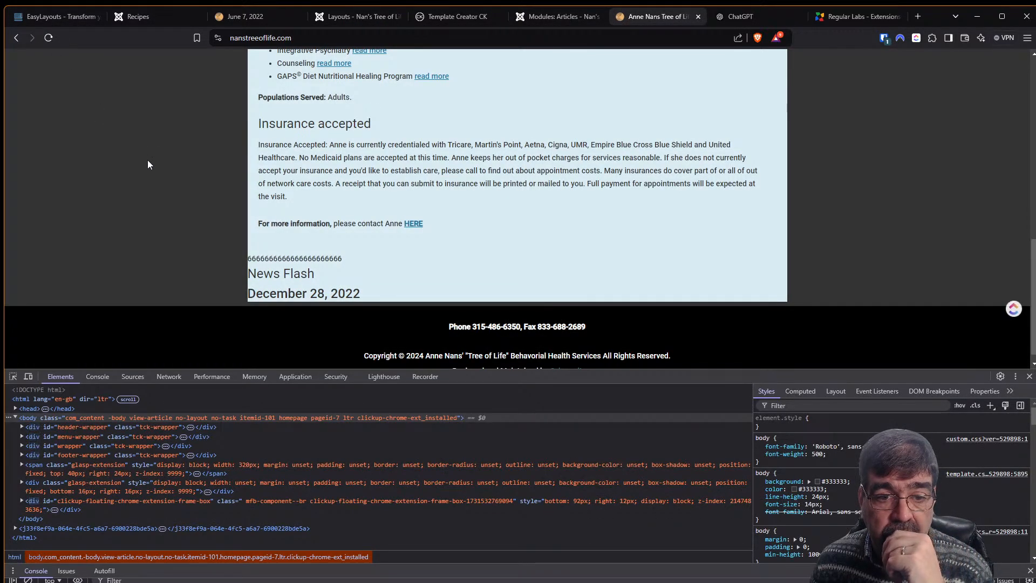
# Sort the EasyLayouts list by ID and open the Single Article layout For Testimonials
pyautogui.click(332, 19)
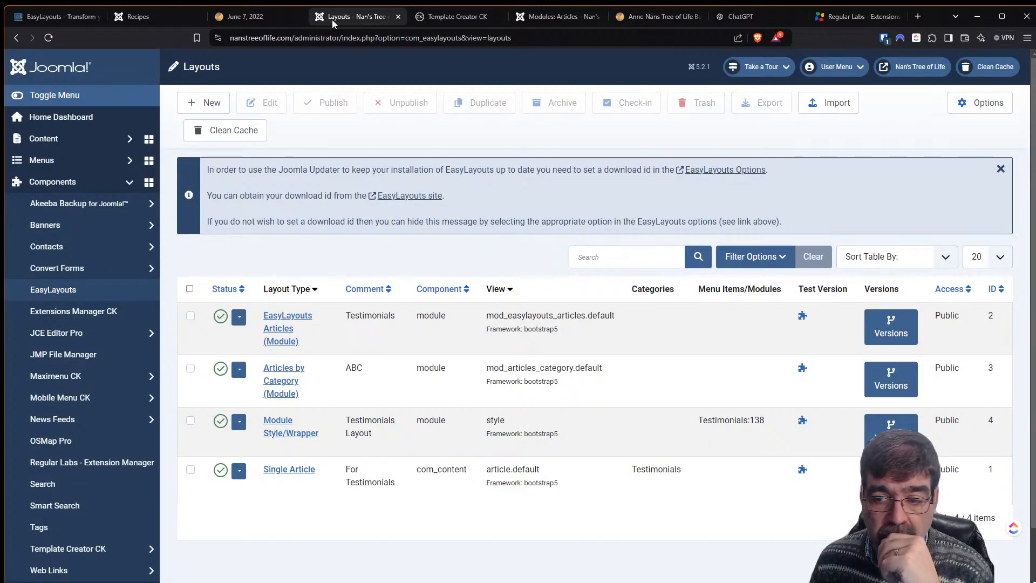
pyautogui.click(1000, 290)
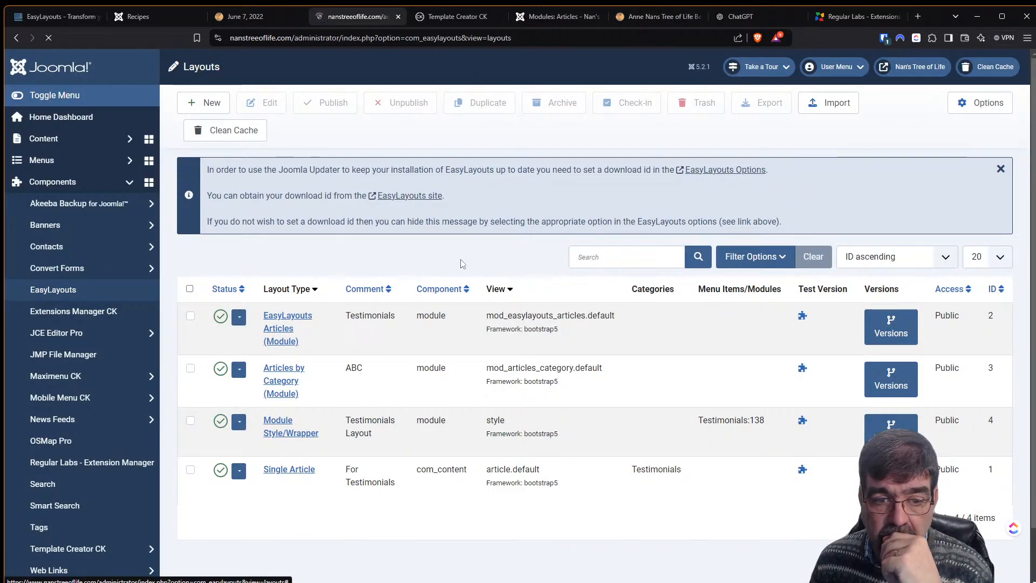
pyautogui.click(294, 317)
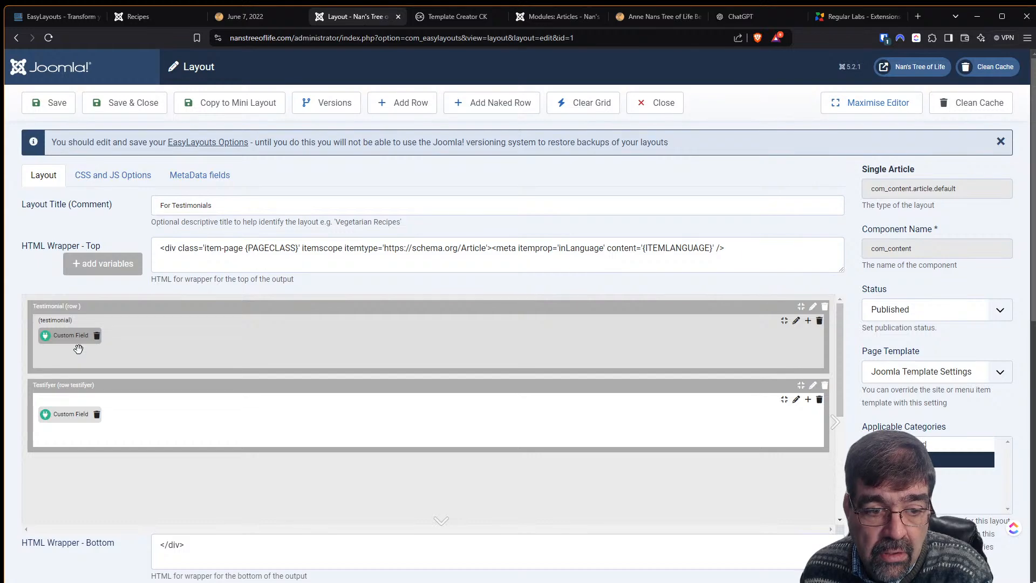
# Examine the field types that can be added to the Testifyer row's column, and dismiss the chooser without adding one
pyautogui.click(807, 399)
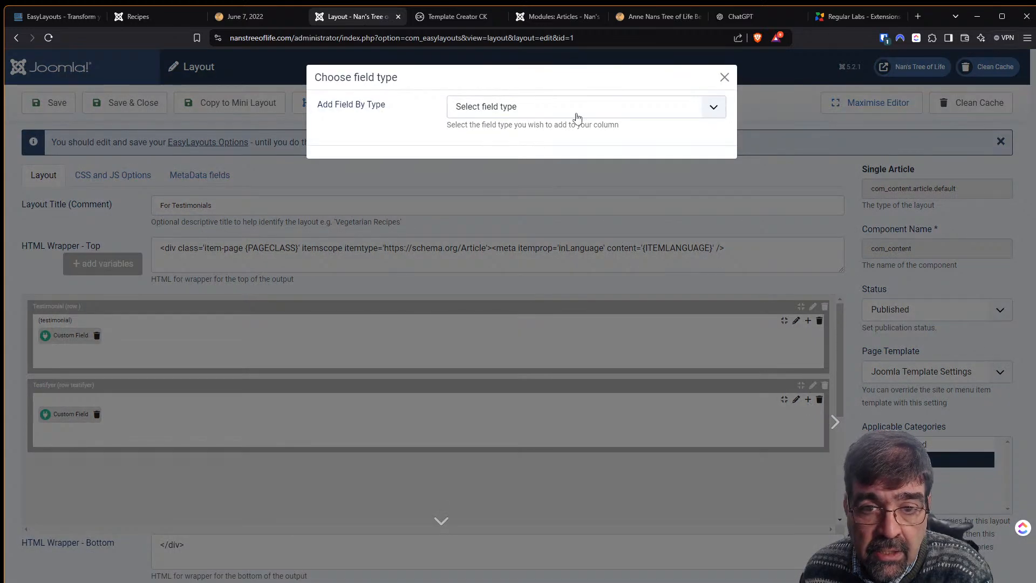
pyautogui.click(559, 113)
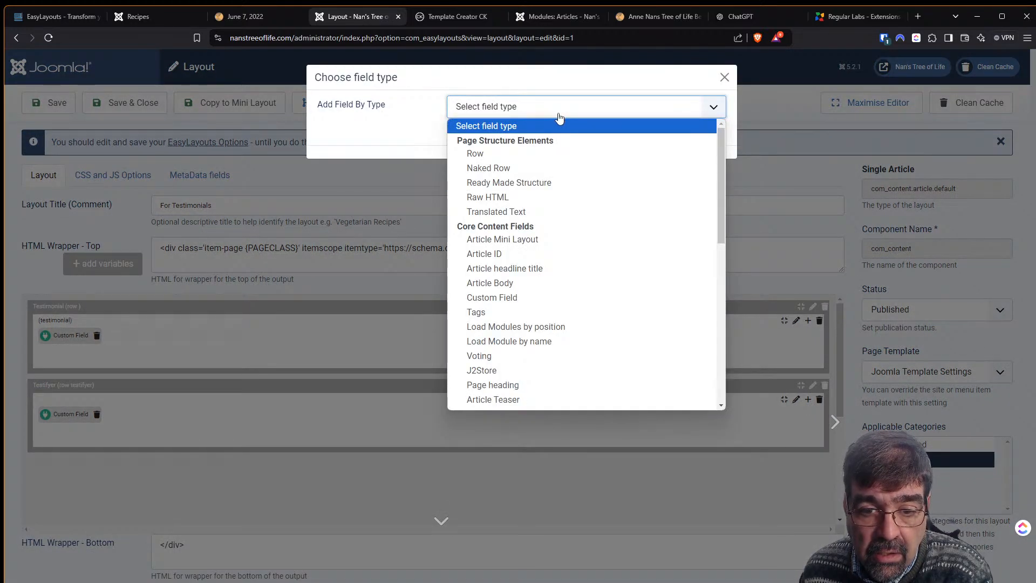
pyautogui.scroll(-3, 542, 229)
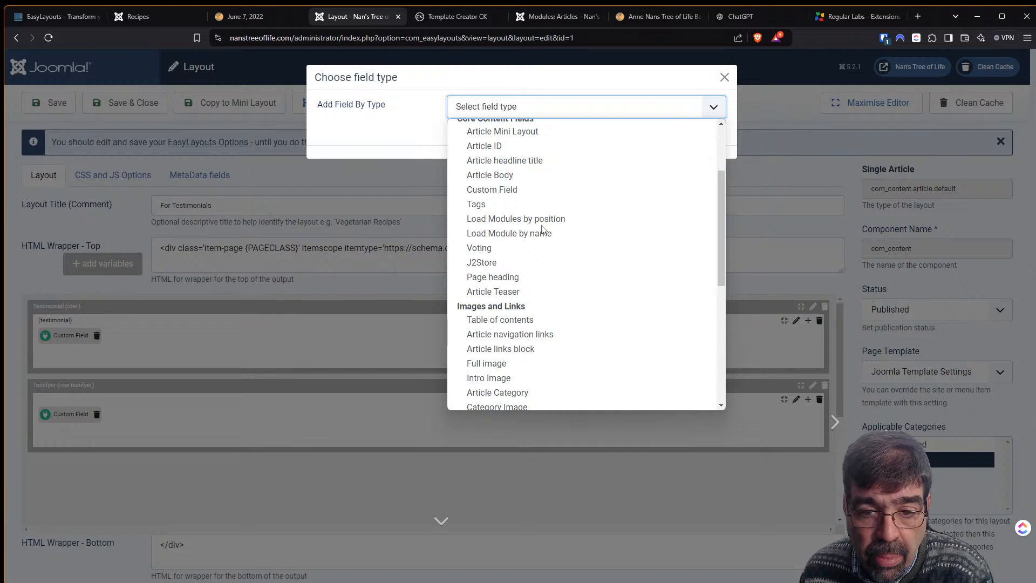
pyautogui.scroll(-6, 542, 229)
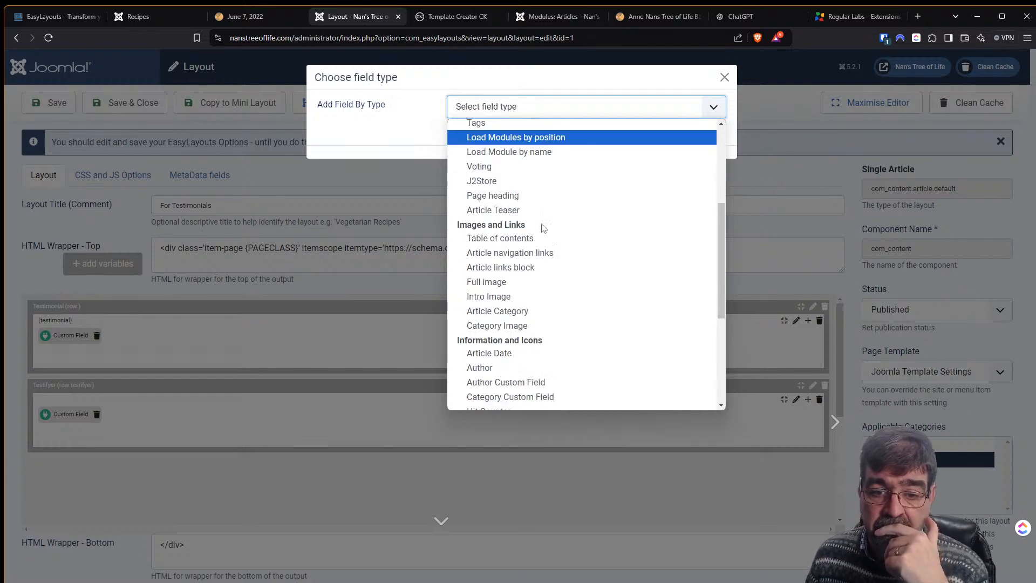
pyautogui.scroll(-2, 539, 229)
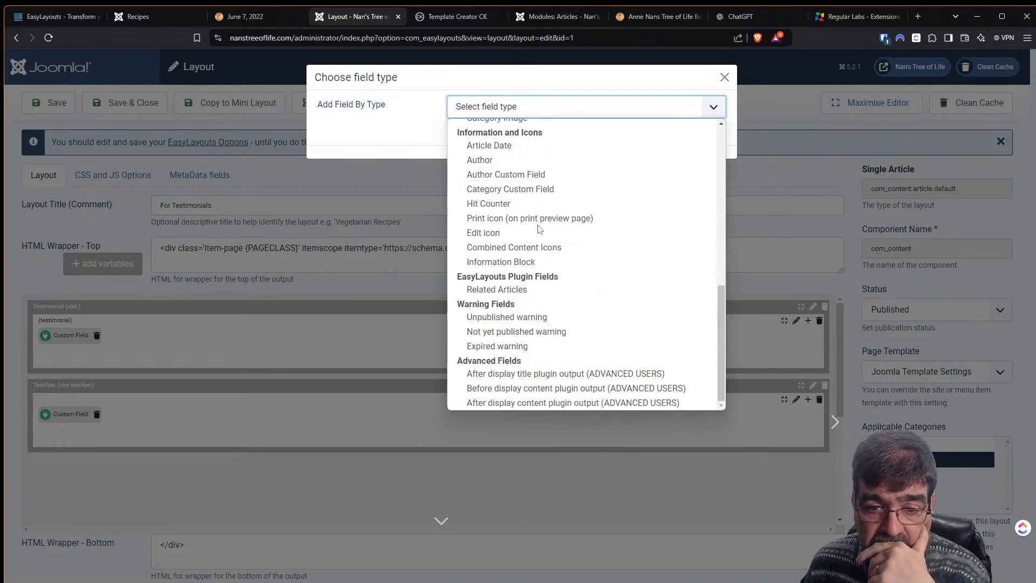
pyautogui.scroll(9, 535, 244)
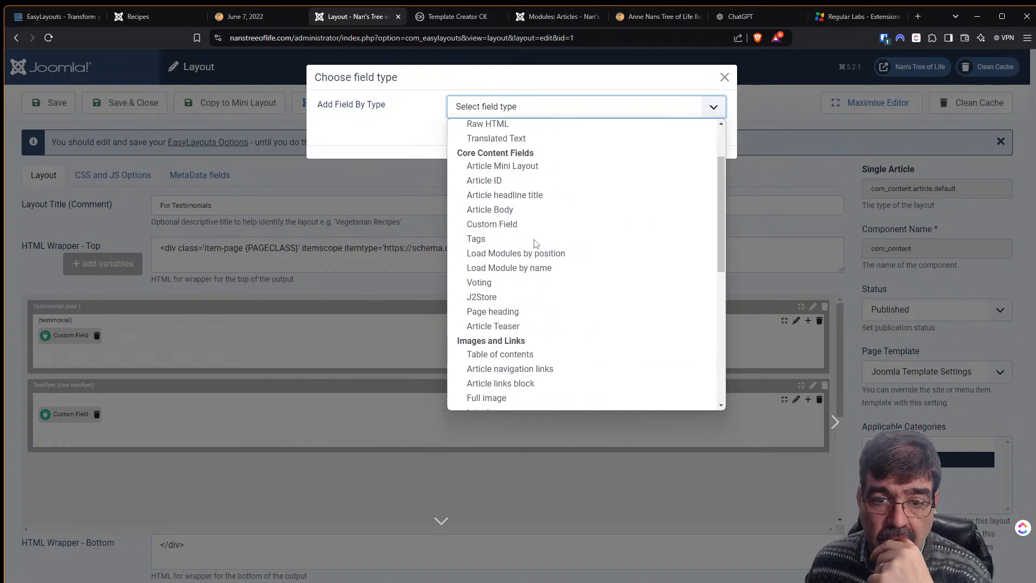
pyautogui.scroll(2, 536, 243)
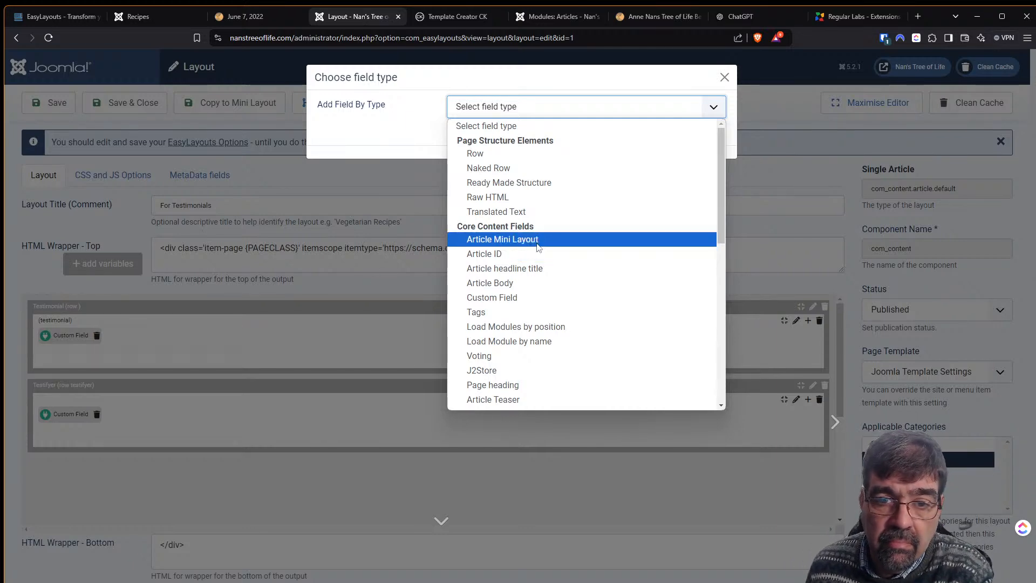
pyautogui.click(802, 136)
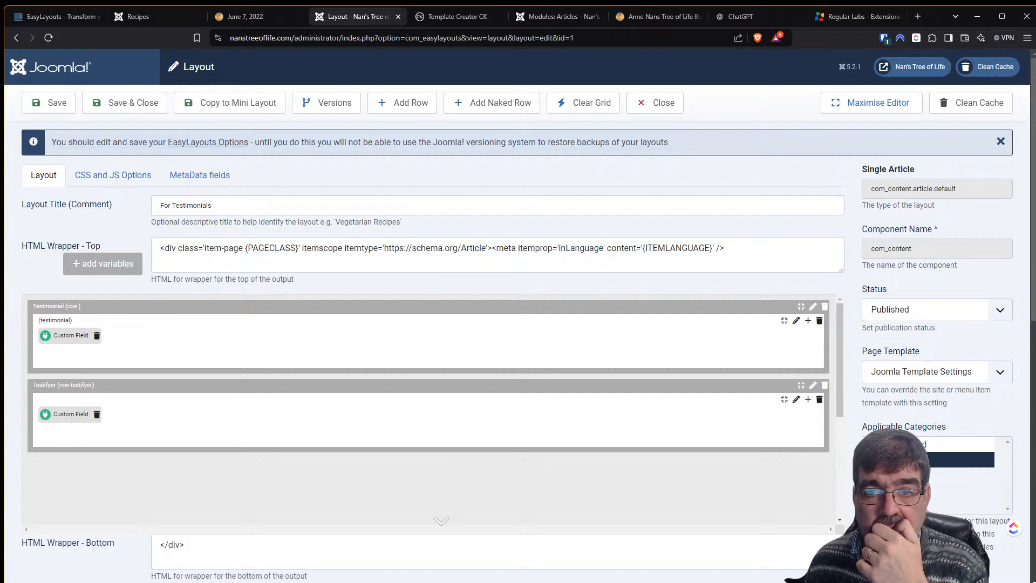
# Review the site's home page from the News Flash testimonial back up to the main menu
pyautogui.click(655, 17)
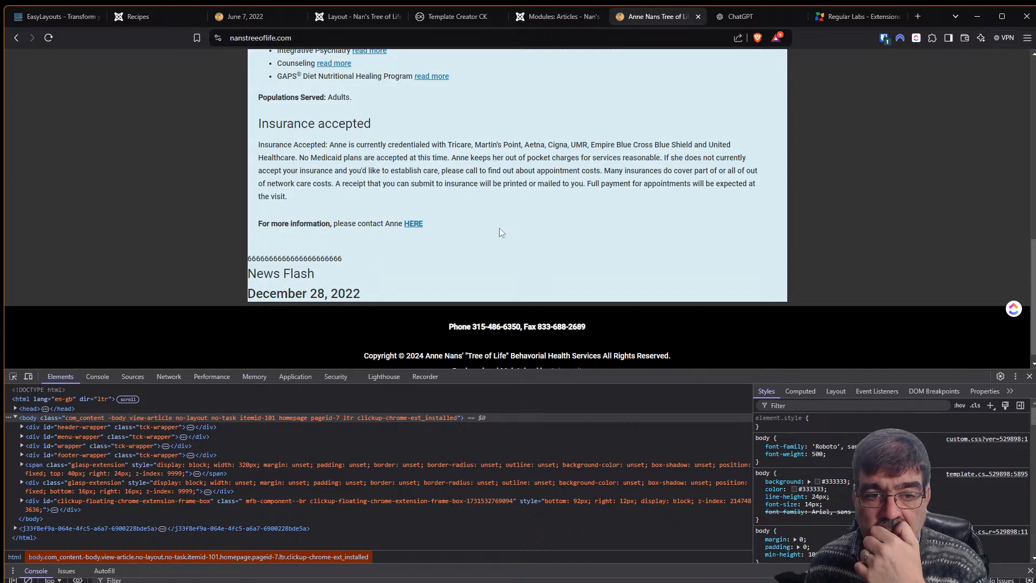
pyautogui.scroll(5, 516, 228)
pyautogui.scroll(3, 517, 228)
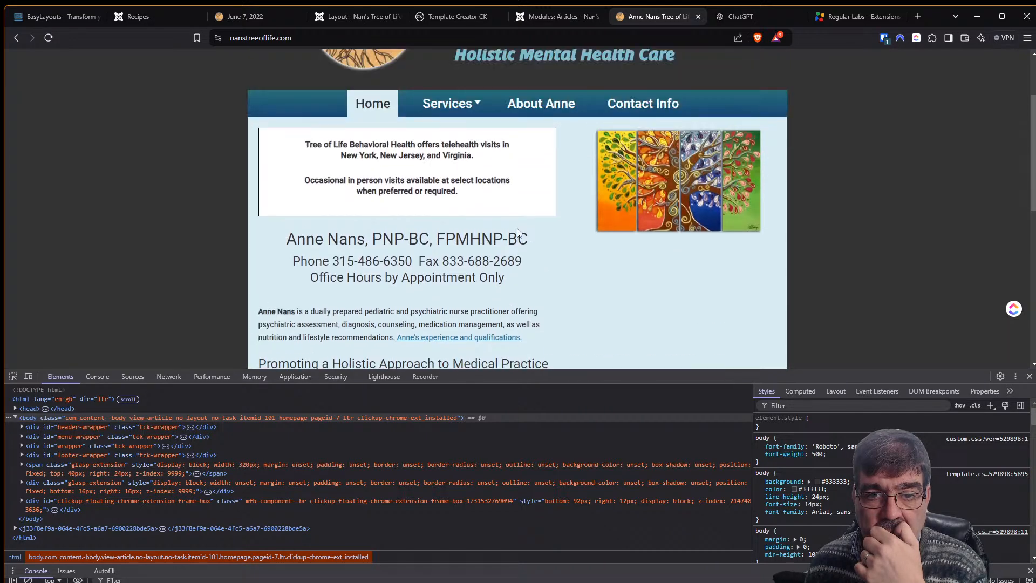
# Close the browser tab holding the Single Article layout, and exit the nanstreeoflife-default template editor, confirming the exit
pyautogui.click(367, 17)
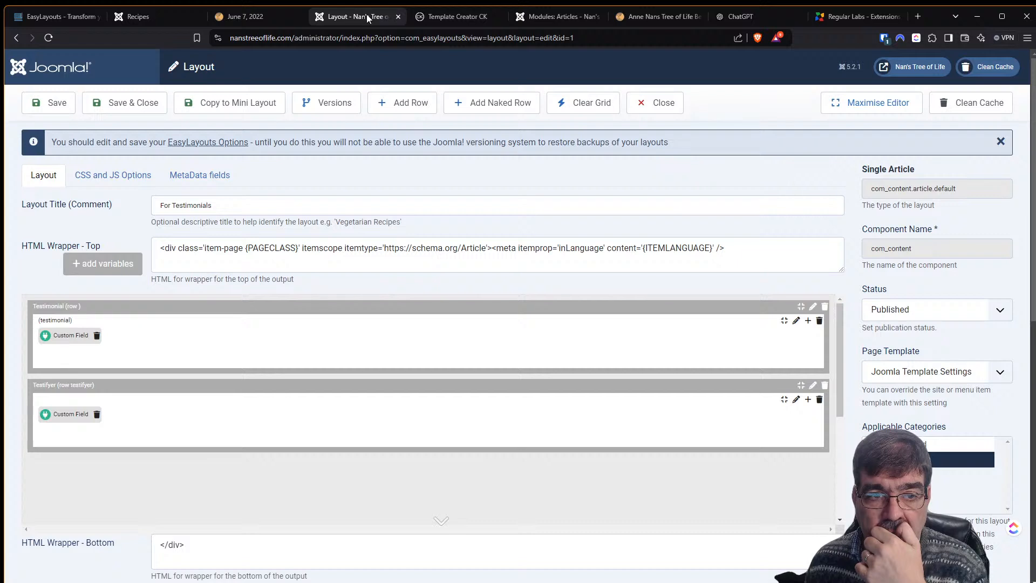
pyautogui.rightClick(366, 18)
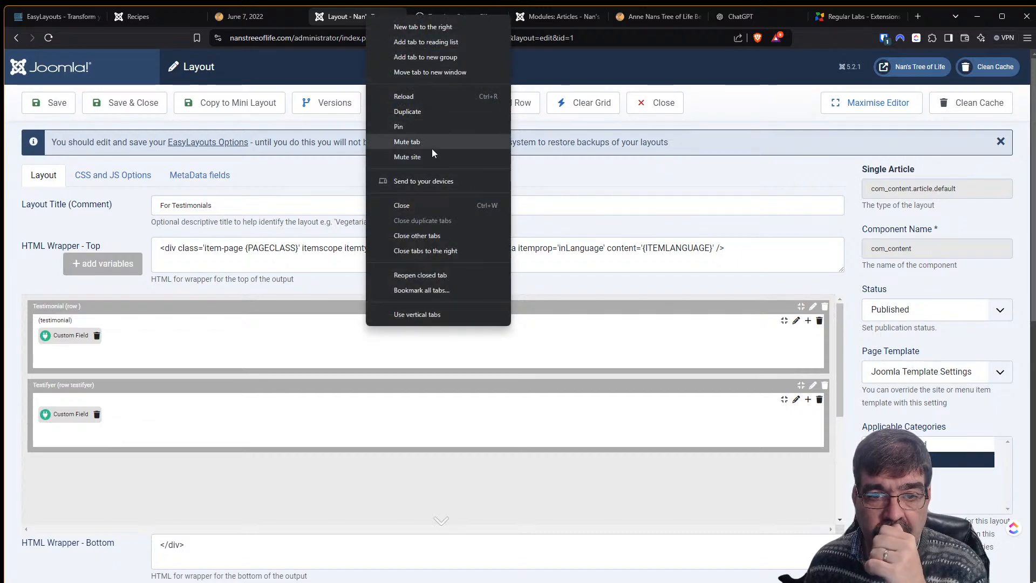
pyautogui.click(422, 205)
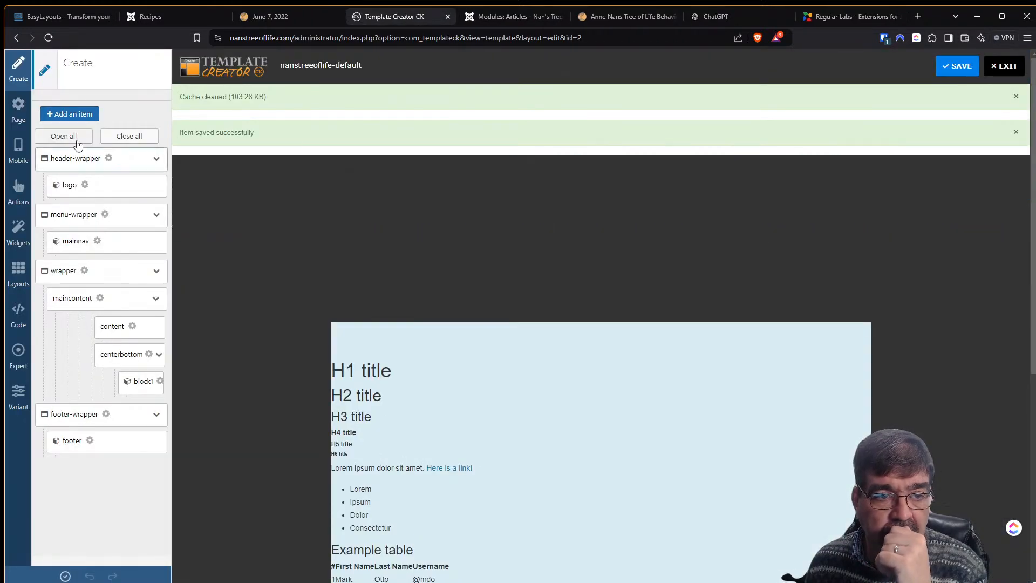
pyautogui.click(1007, 70)
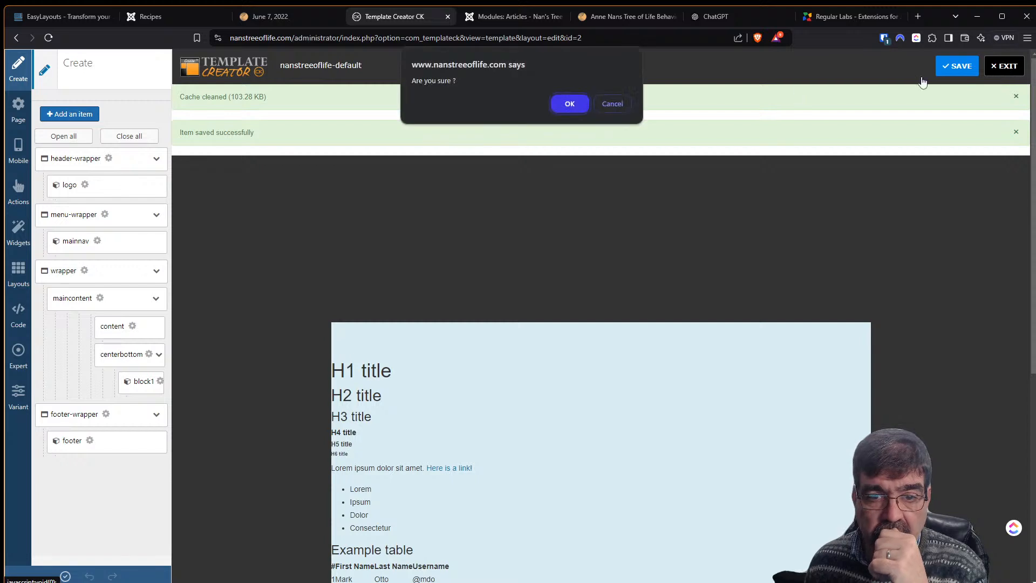
pyautogui.click(564, 107)
pyautogui.click(562, 105)
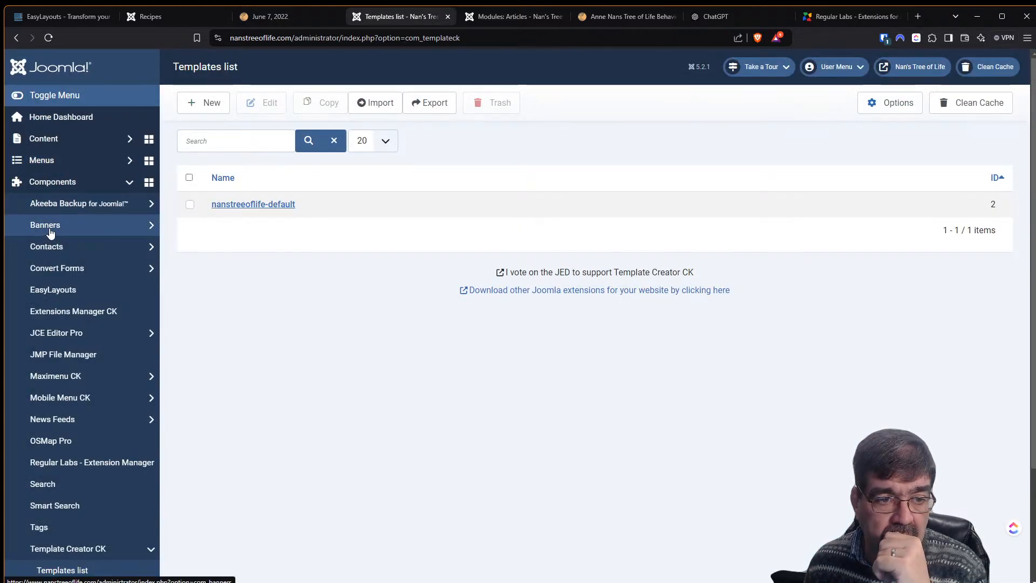
# Open the September 18, 2021 testimonial from the Joomla articles list and view it on the front end
pyautogui.click(55, 141)
pyautogui.click(60, 165)
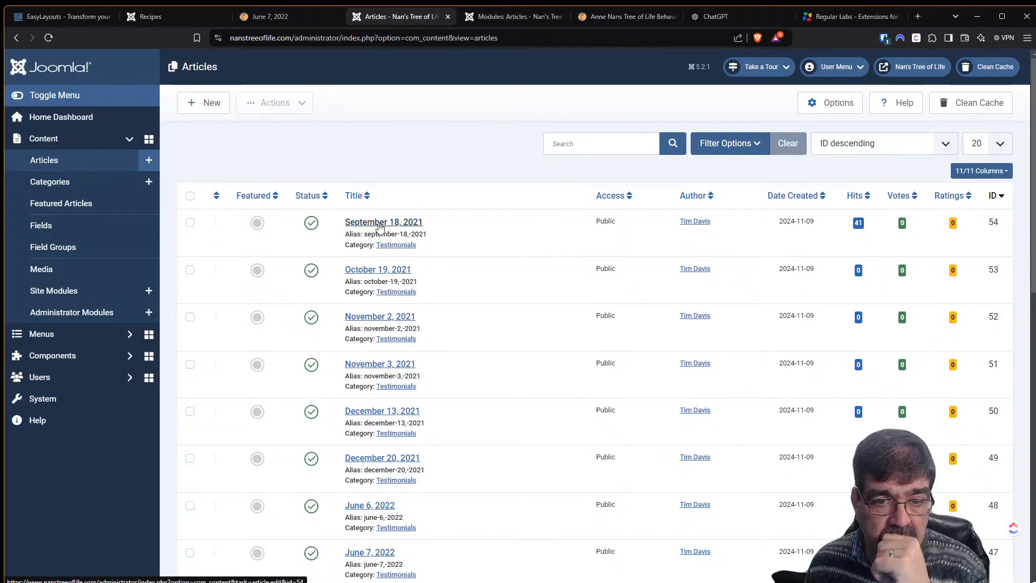
pyautogui.click(381, 223)
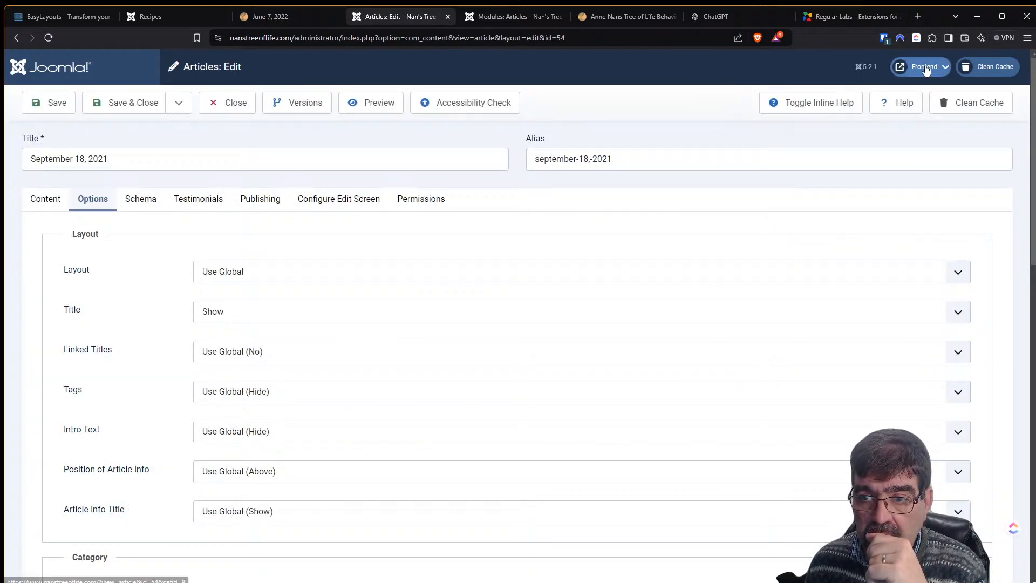
pyautogui.click(924, 67)
pyautogui.click(889, 92)
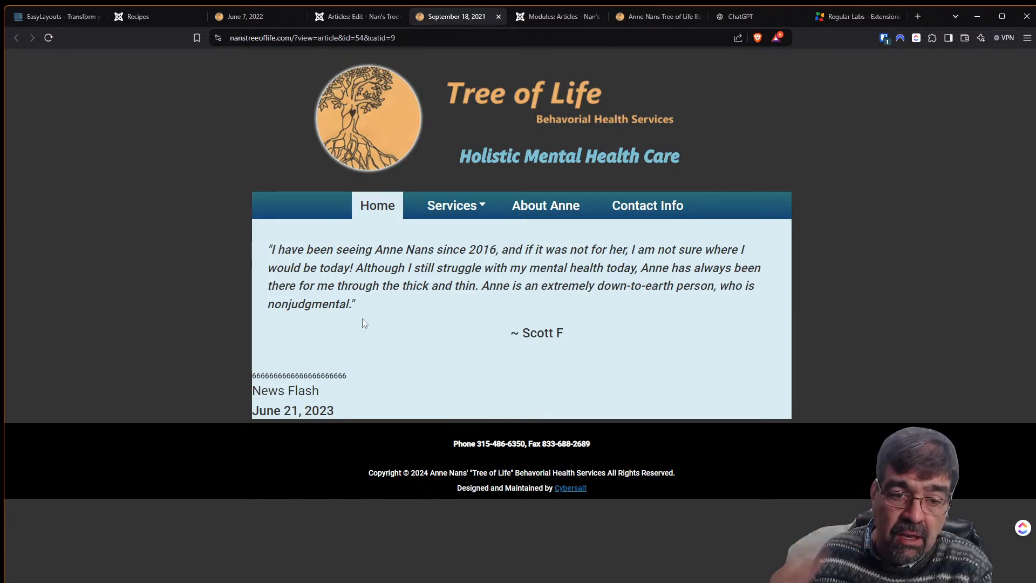
# Close the Testimonials module and unpublish the News Flash module and the Articles-type Testimonials module in the site modules list
pyautogui.click(556, 16)
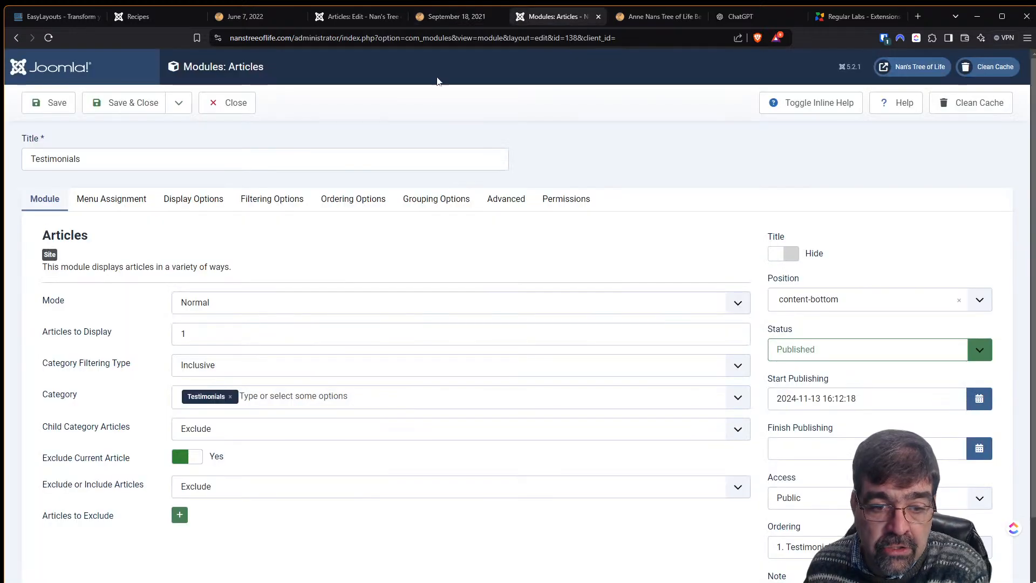
pyautogui.click(229, 102)
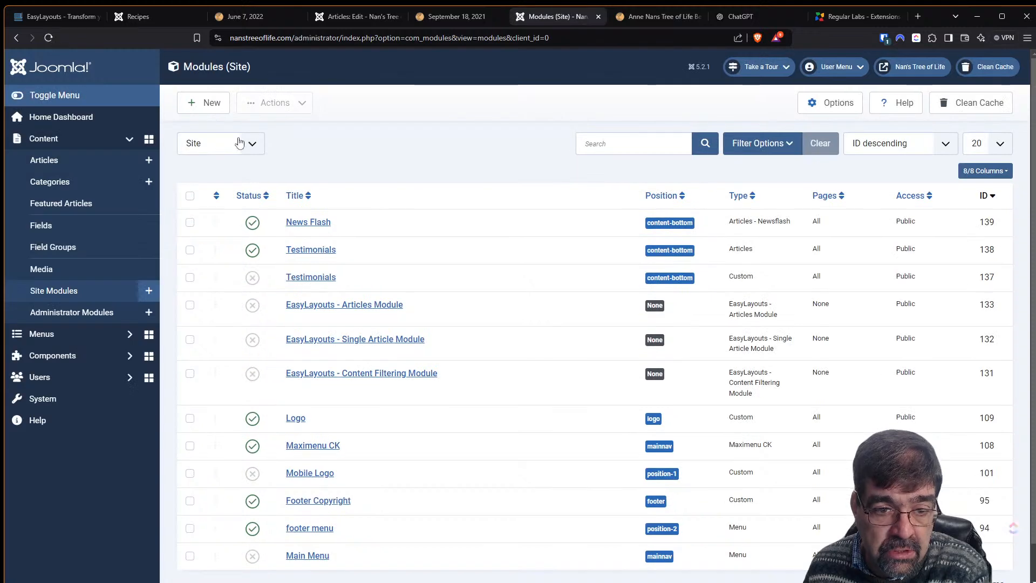
pyautogui.click(190, 250)
pyautogui.click(190, 223)
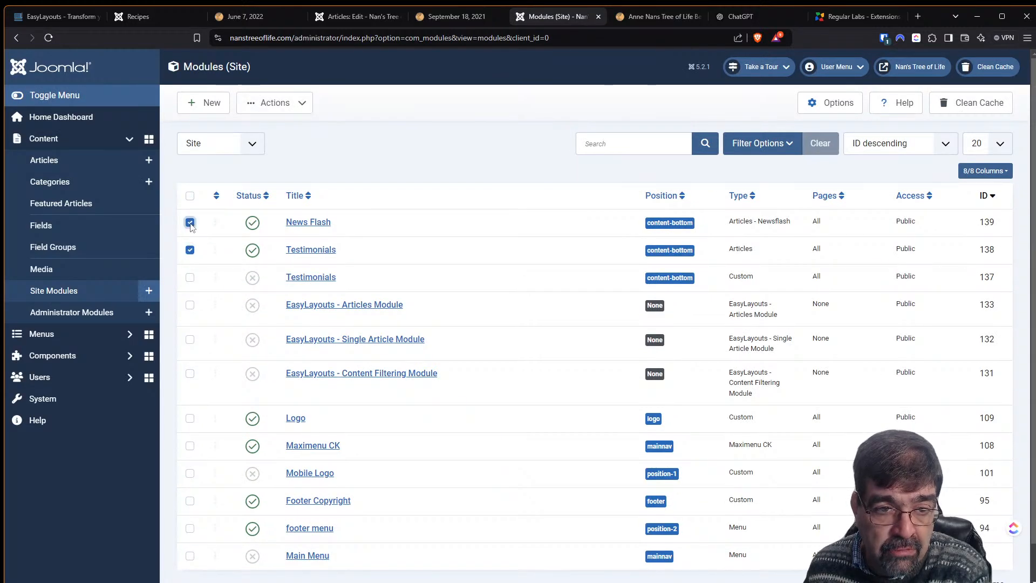
pyautogui.click(266, 115)
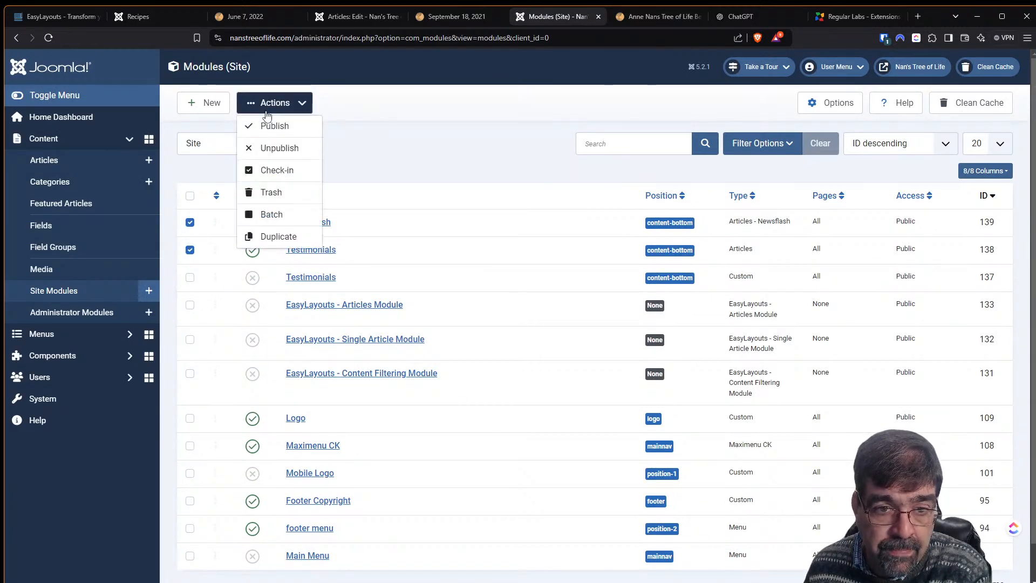
pyautogui.click(270, 155)
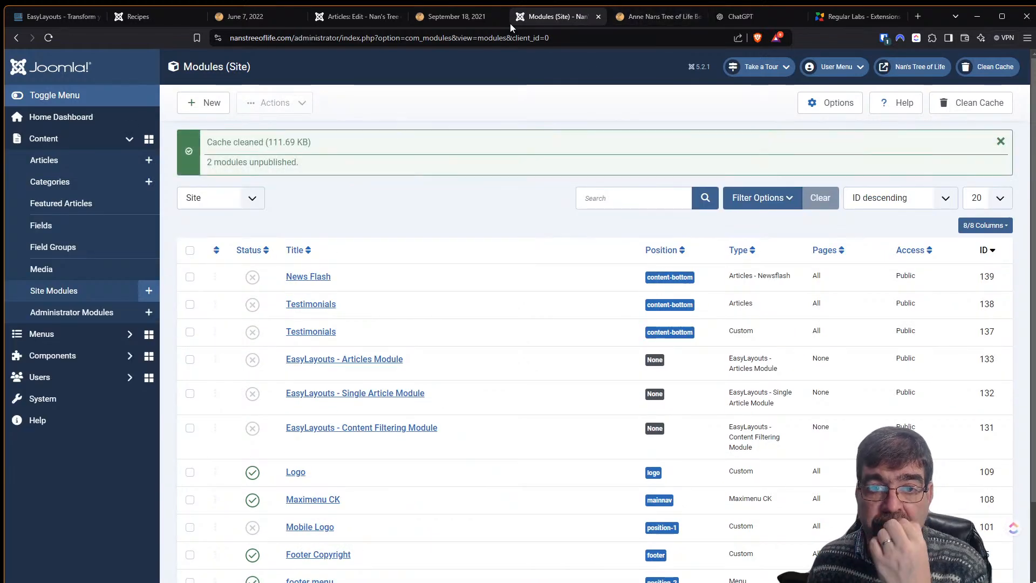
# Reload the September 18, 2021 article page to check its output with both modules unpublished
pyautogui.click(450, 17)
pyautogui.click(47, 39)
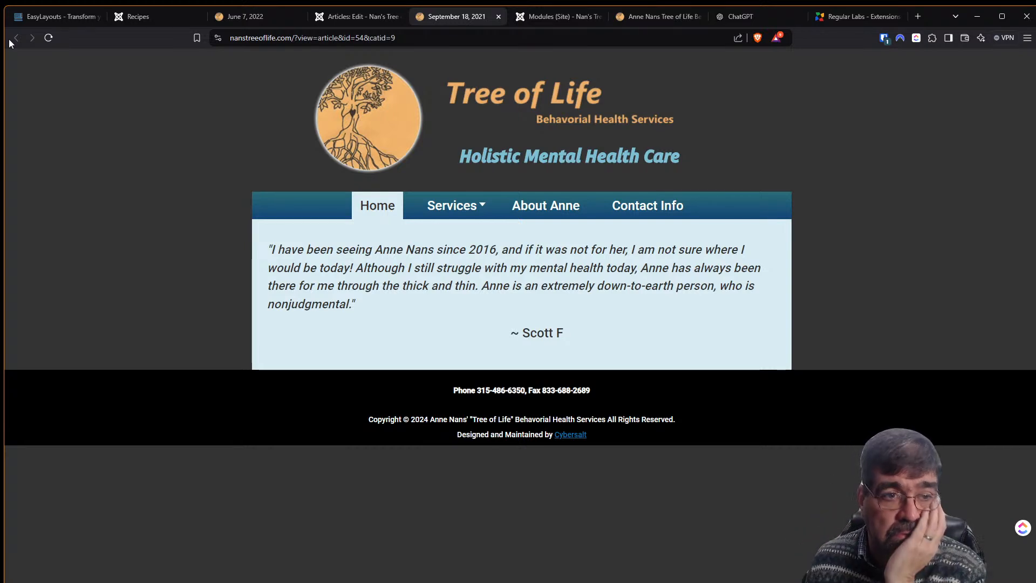
pyautogui.click(49, 40)
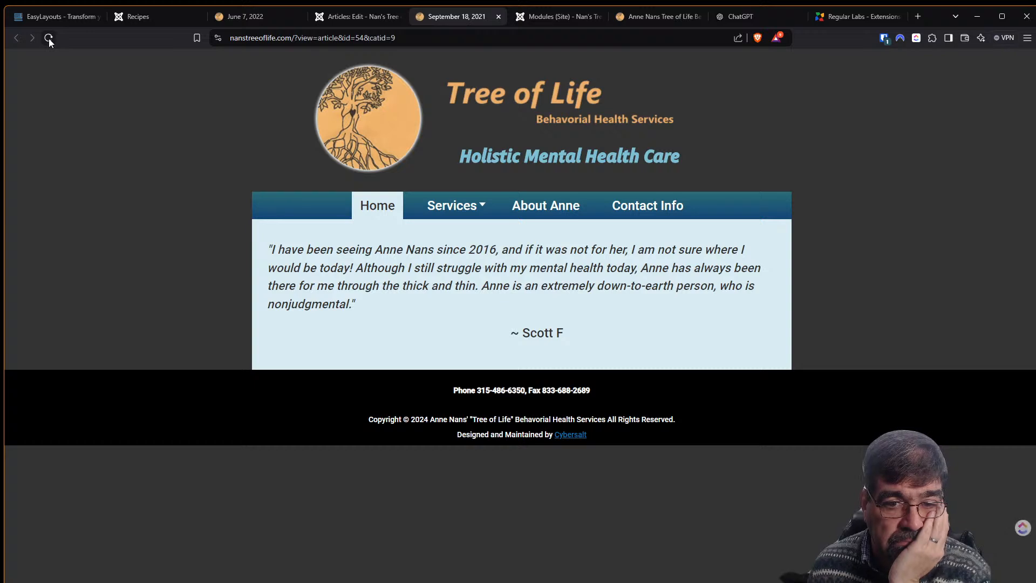
# Create a new published Single Article layout in EasyLayouts, prefilled to match the default Joomla layout
pyautogui.click(527, 18)
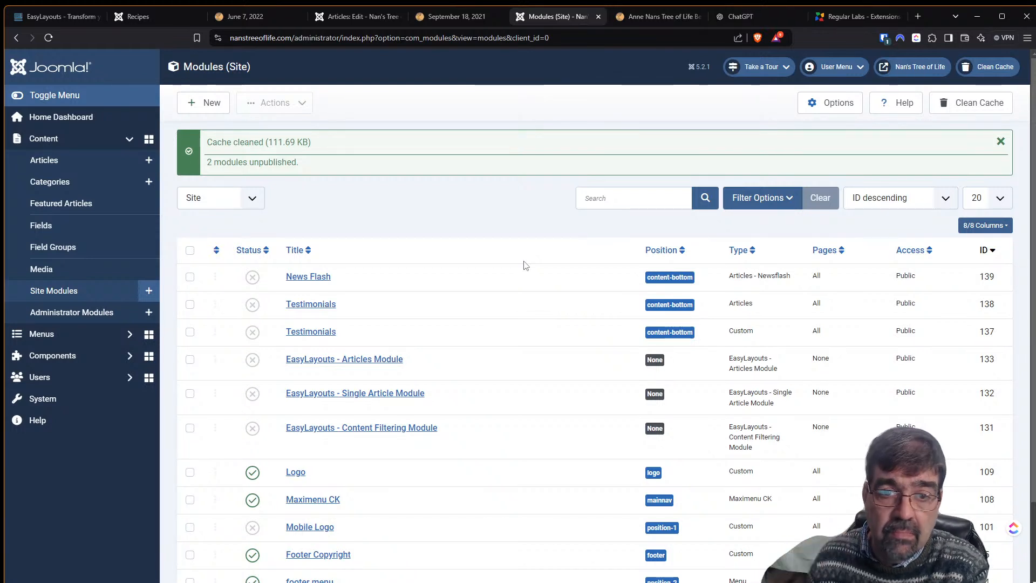
pyautogui.click(352, 20)
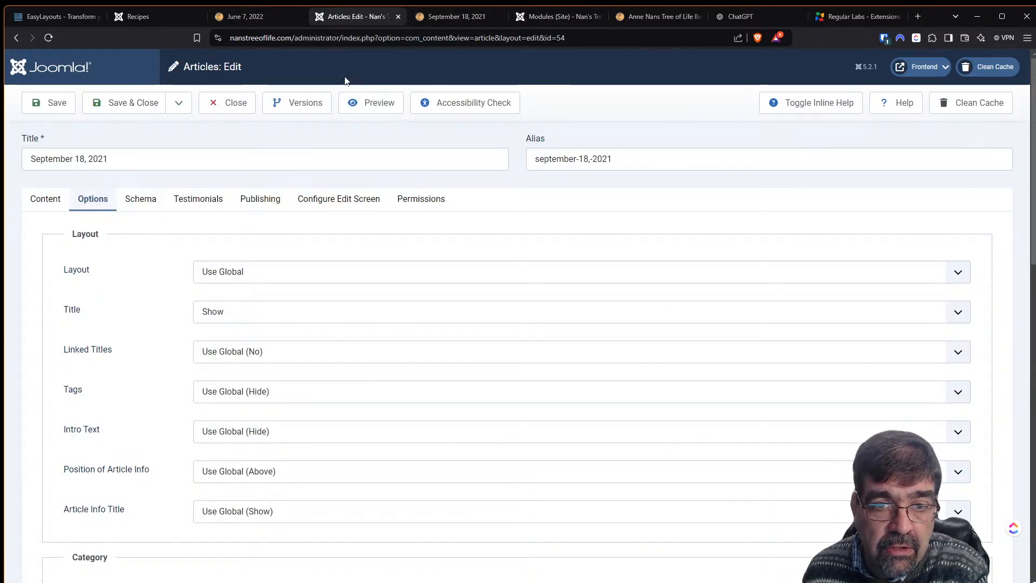
pyautogui.click(547, 20)
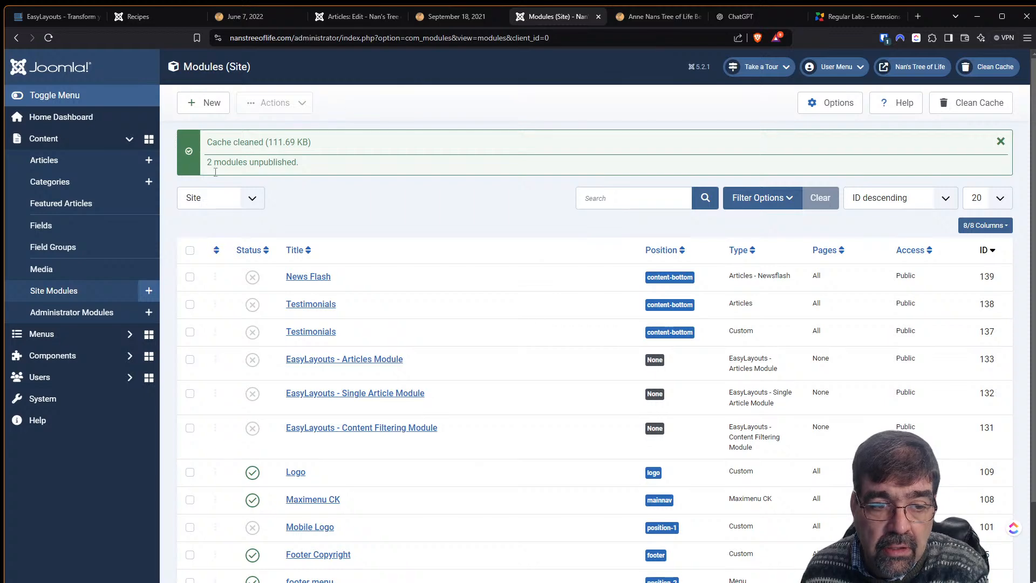
pyautogui.click(71, 356)
pyautogui.click(79, 290)
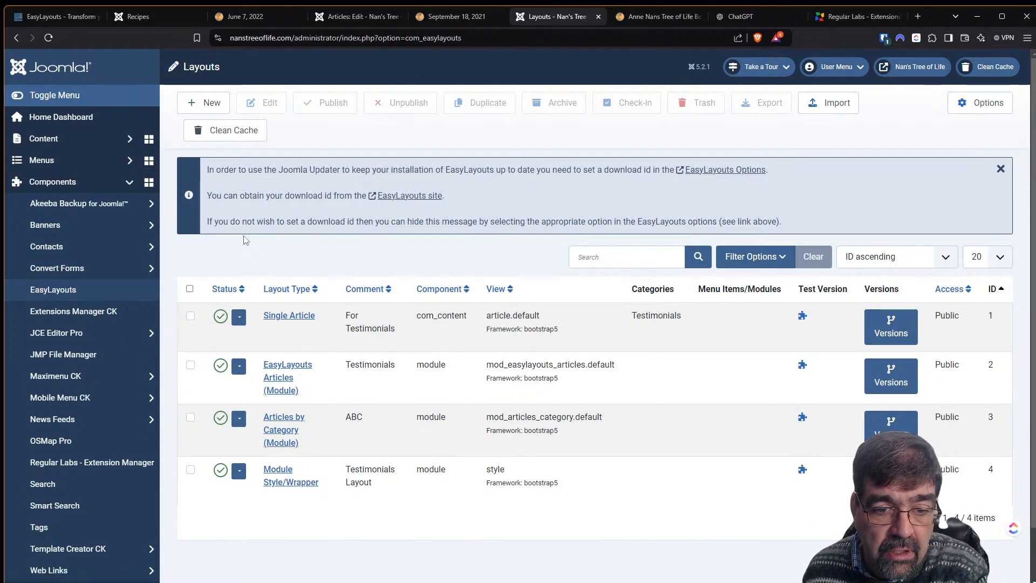
pyautogui.click(202, 103)
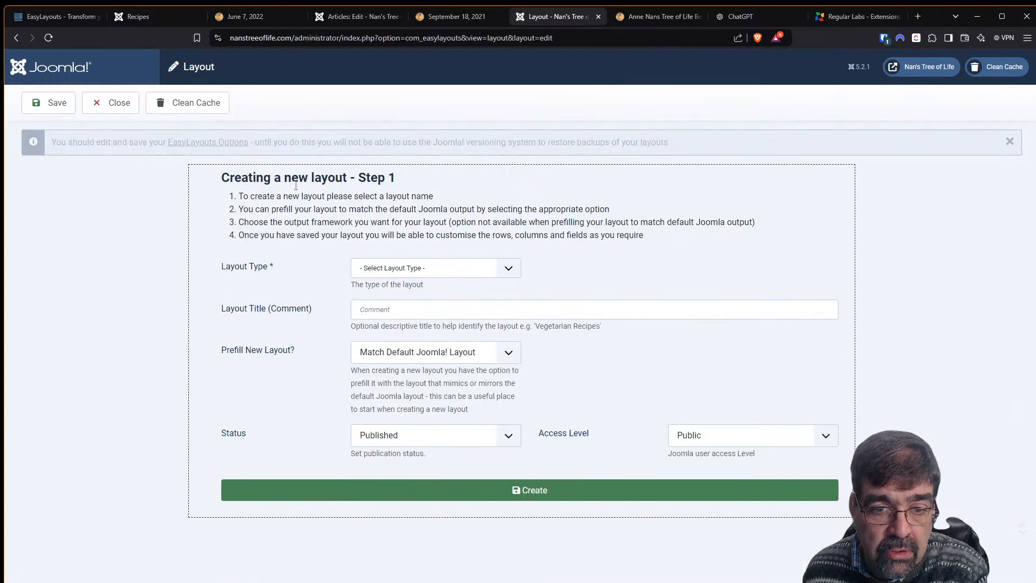
pyautogui.click(418, 272)
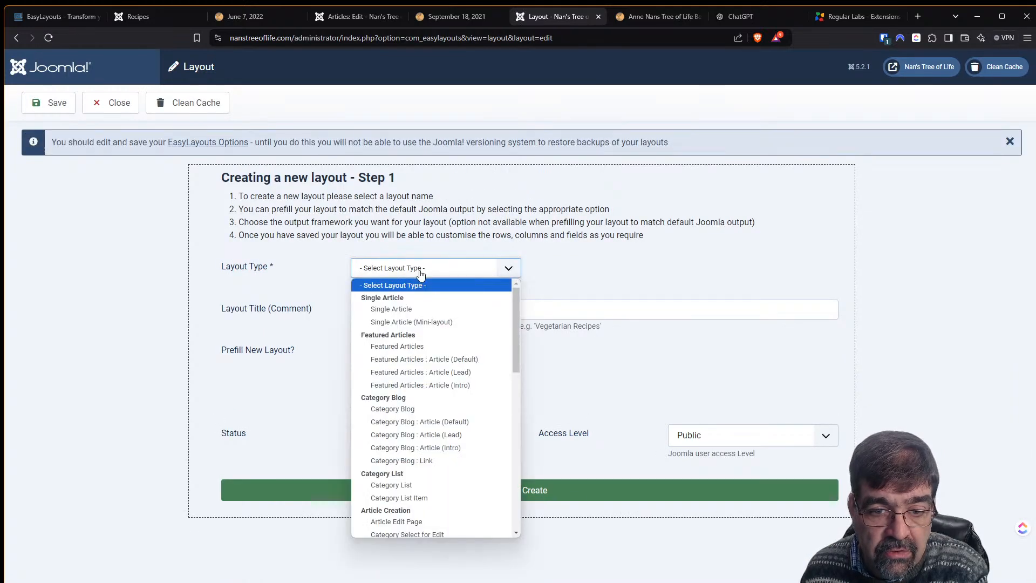
pyautogui.click(426, 309)
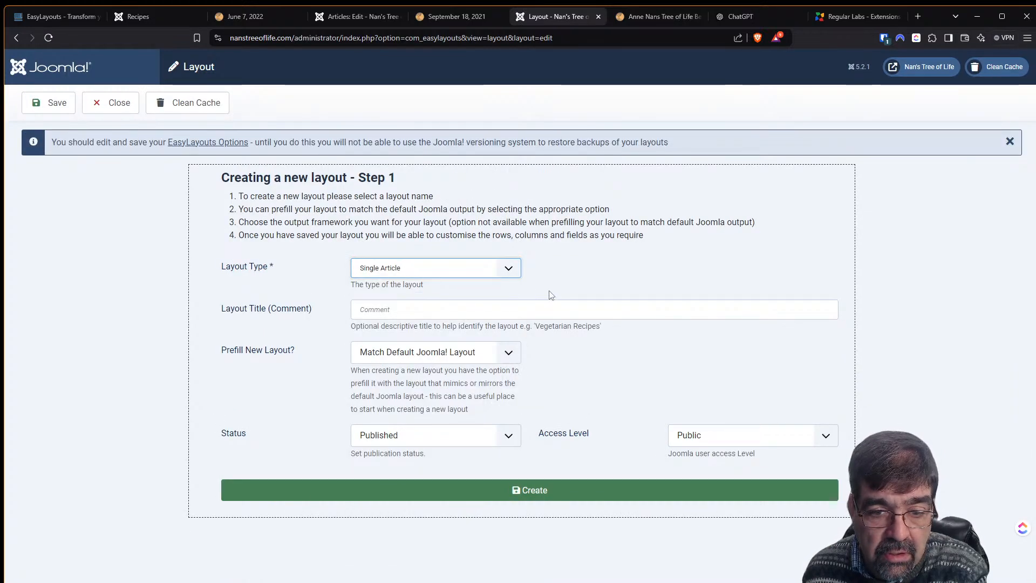
pyautogui.click(526, 491)
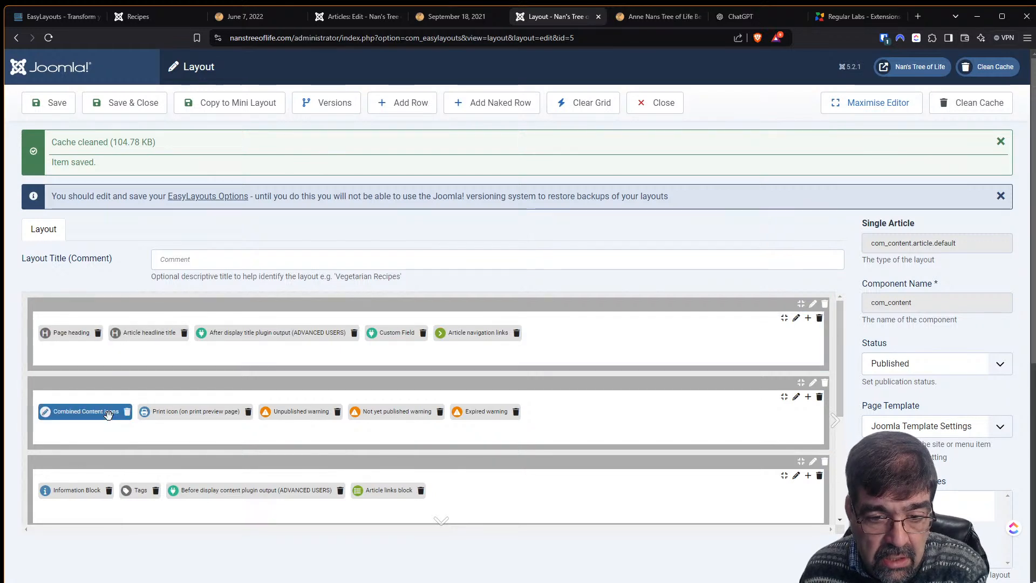
# Set the new Single Article layout's applicable category to Testimonials
pyautogui.moveTo(109, 413)
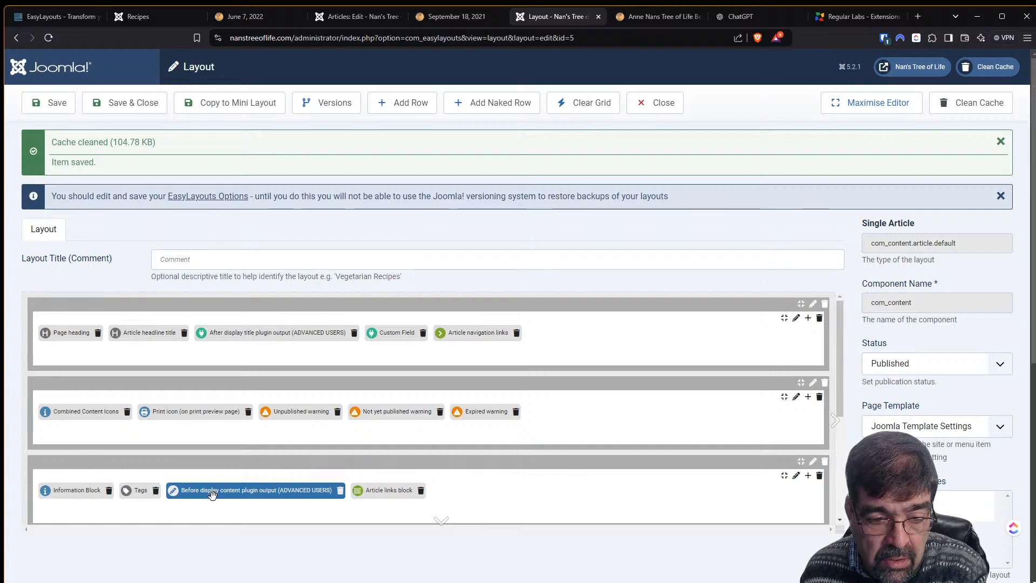
pyautogui.moveTo(210, 494)
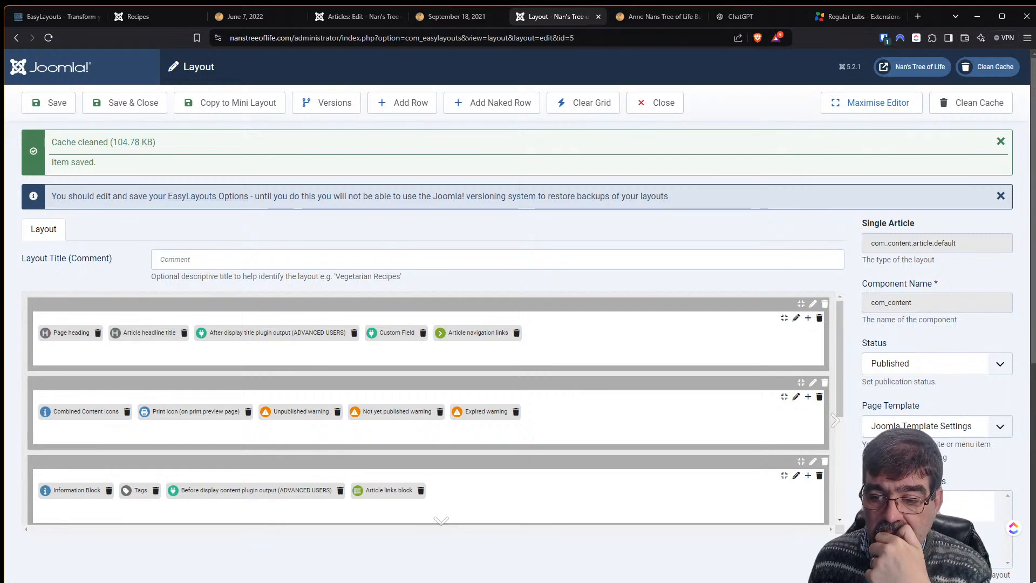
pyautogui.click(911, 513)
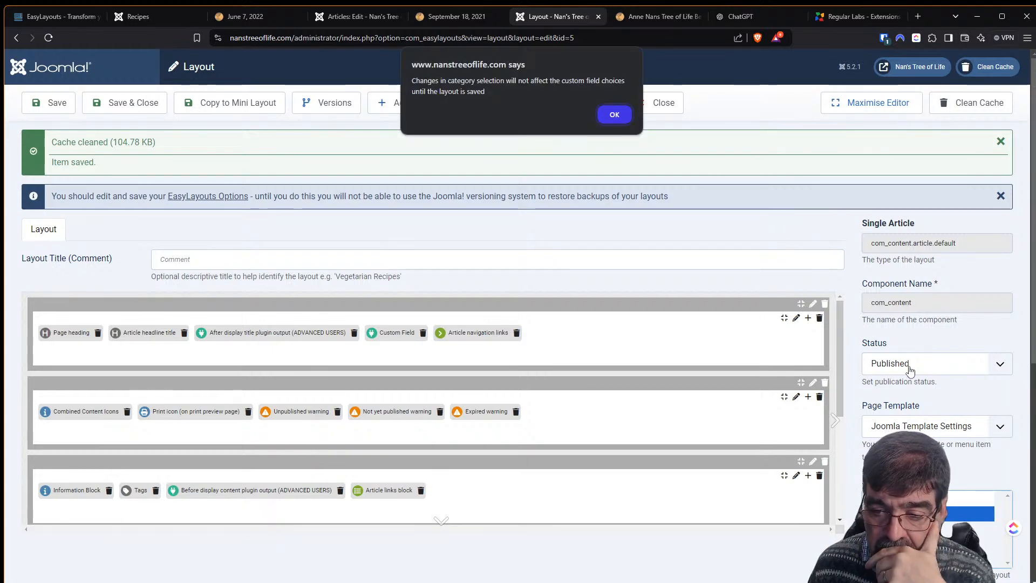
pyautogui.click(613, 115)
# Add a custom field that outputs the Testimony field value to the layout's last row, beside the article body
pyautogui.scroll(-2, 508, 428)
pyautogui.scroll(-2, 509, 428)
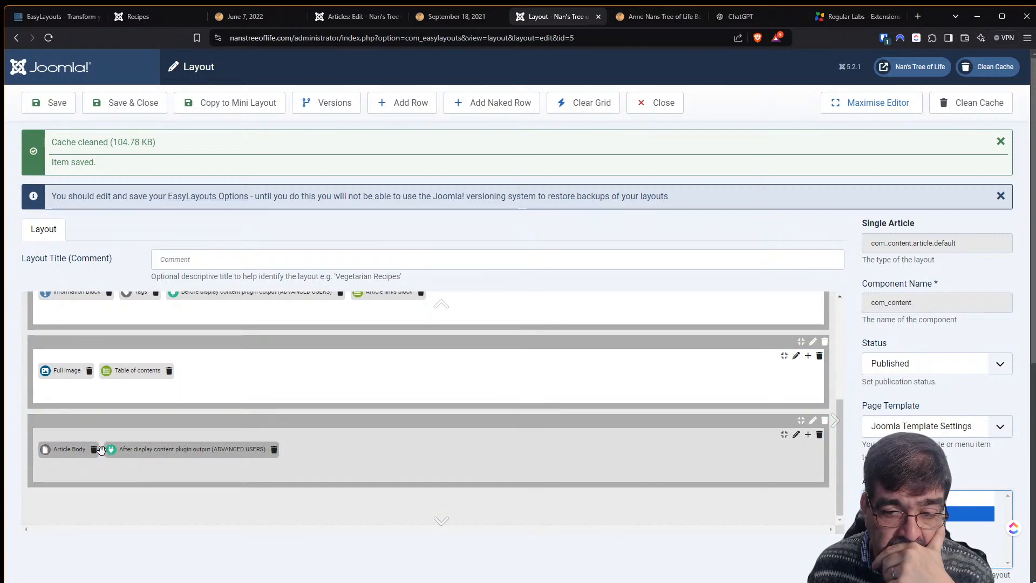
pyautogui.click(808, 434)
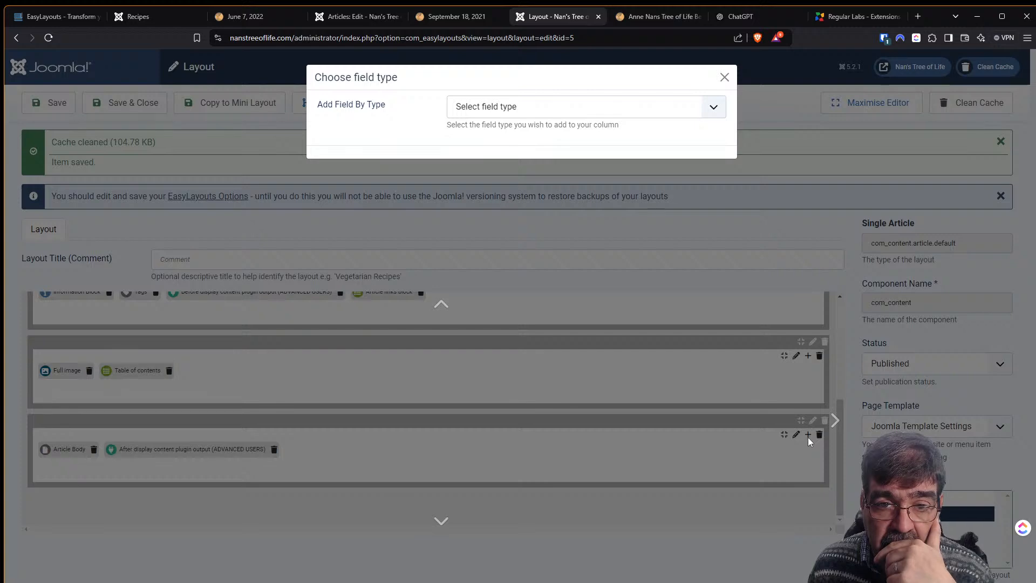
pyautogui.click(591, 111)
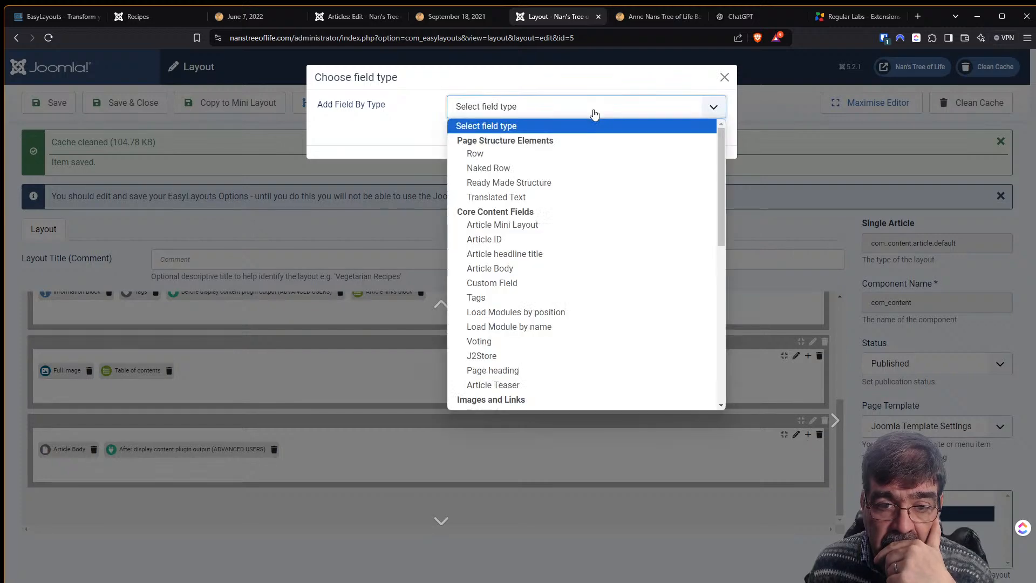
pyautogui.click(537, 283)
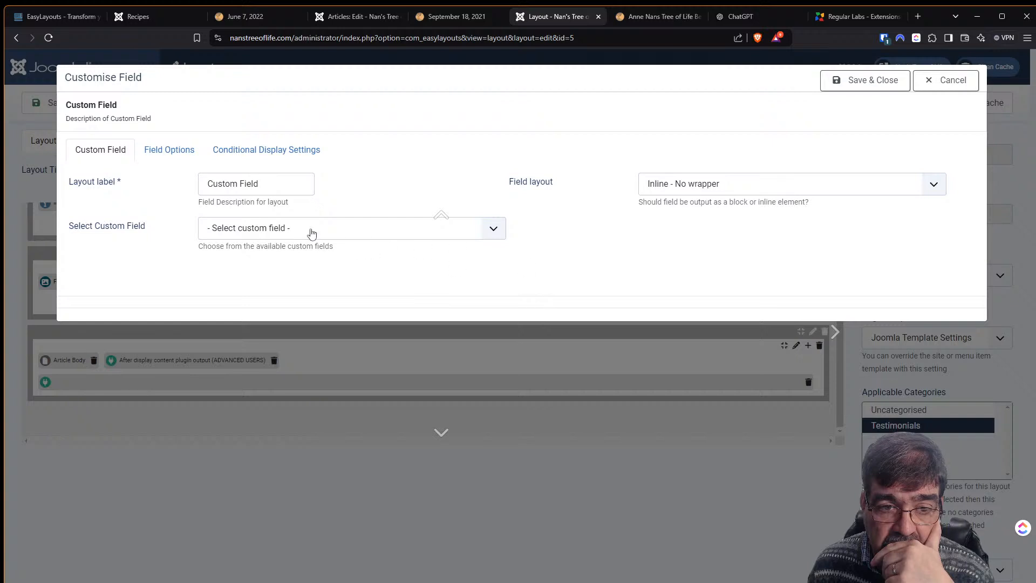
pyautogui.click(285, 227)
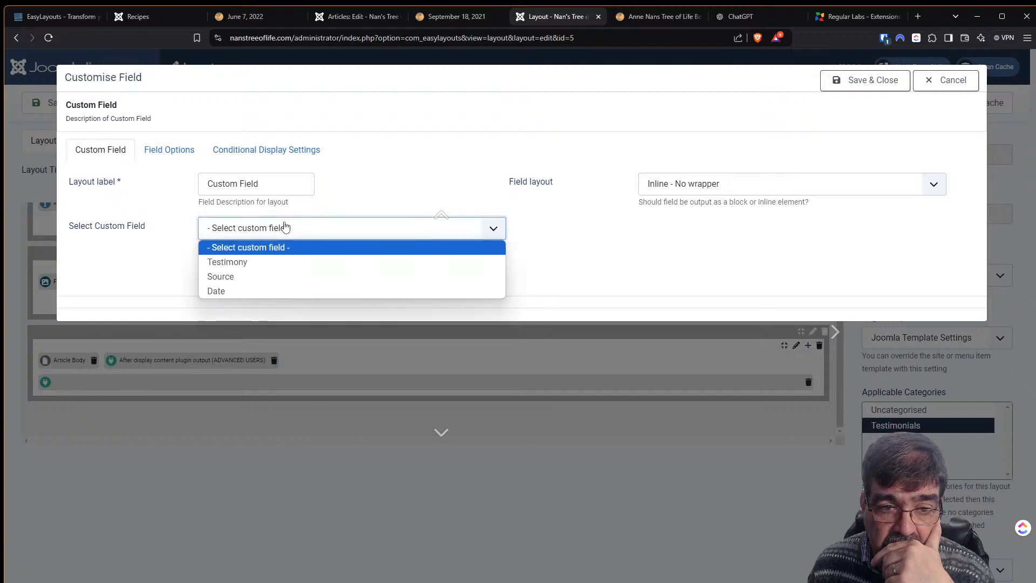
pyautogui.click(272, 264)
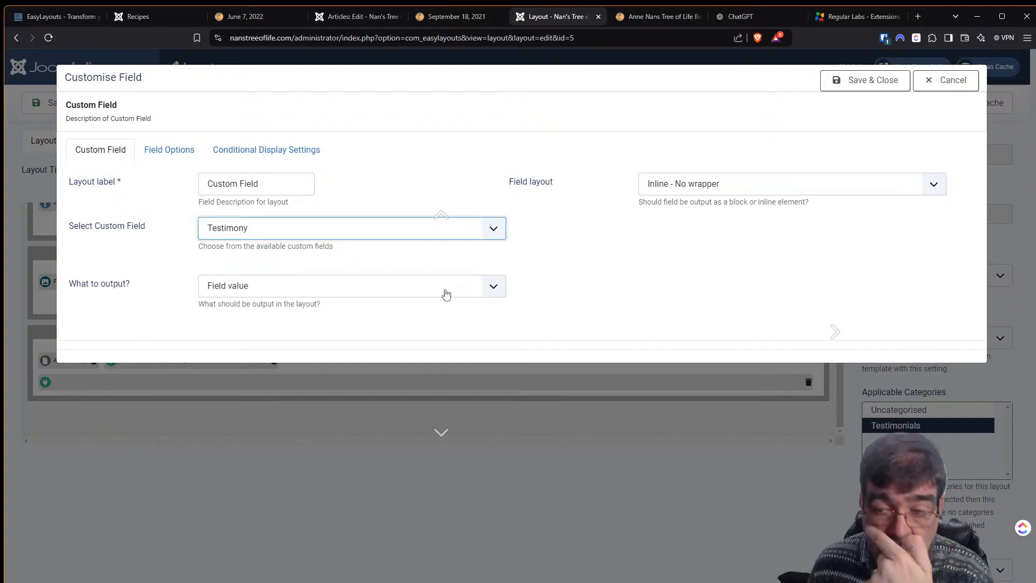
pyautogui.click(879, 87)
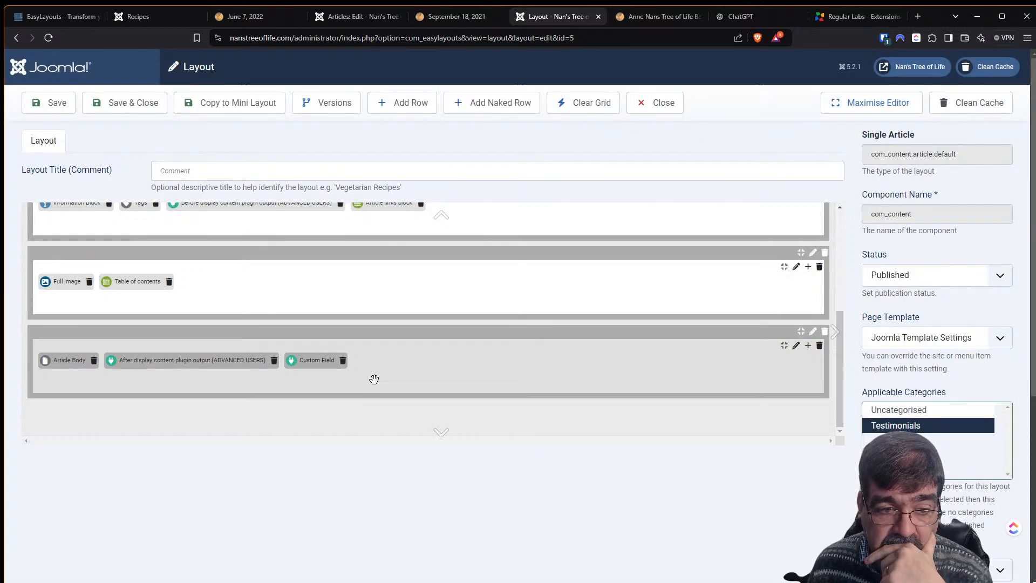
# Rename the layout label of the added custom field to Testimony and save the field
pyautogui.click(296, 367)
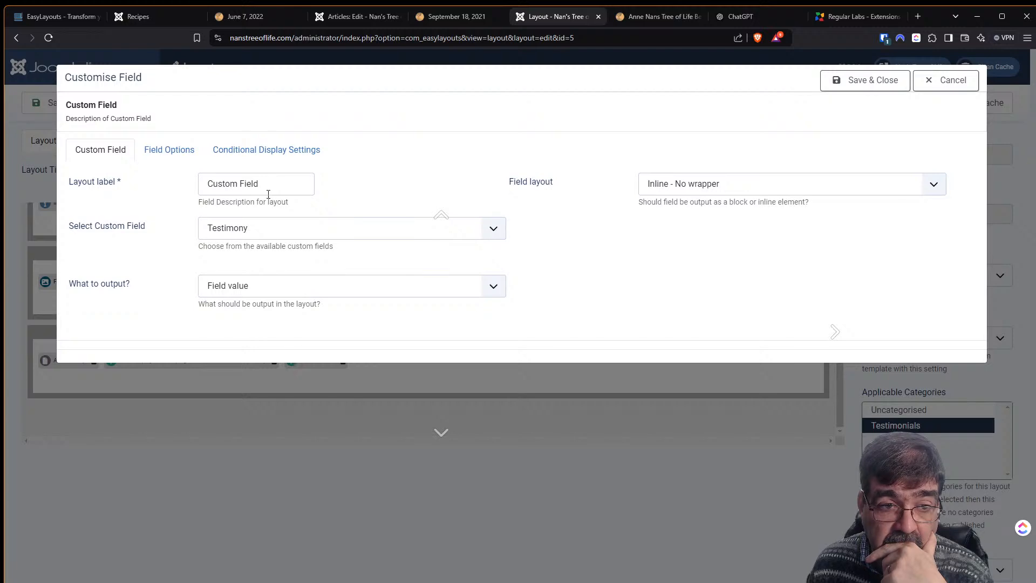
pyautogui.moveTo(288, 188); pyautogui.dragTo(208, 178)
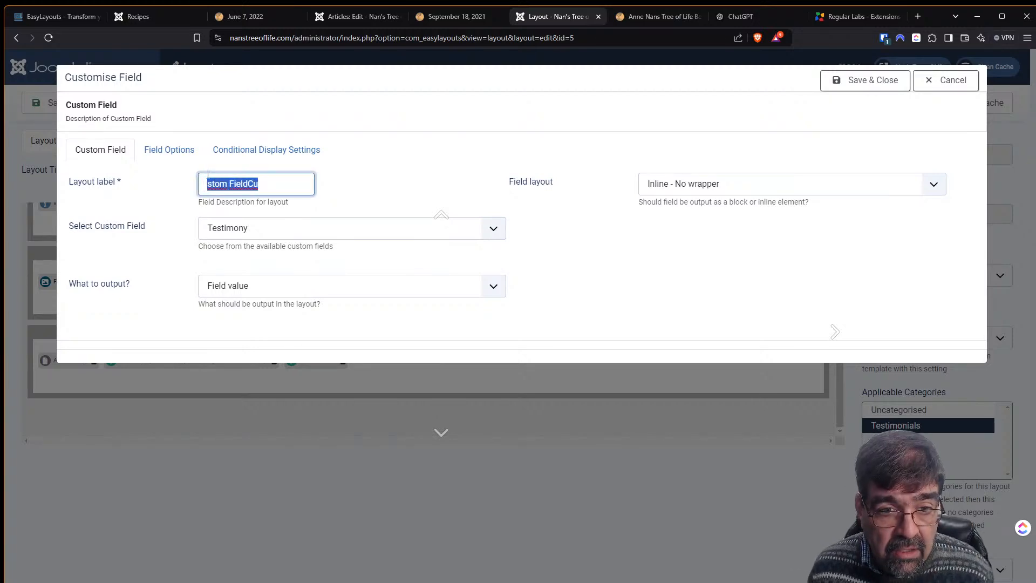
pyautogui.write('Testi')
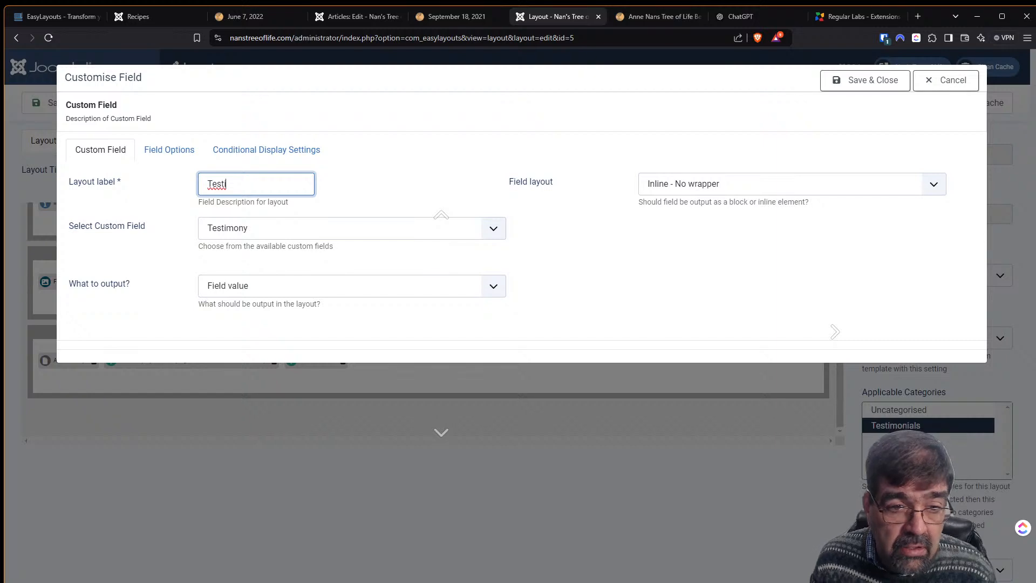
pyautogui.write('mony')
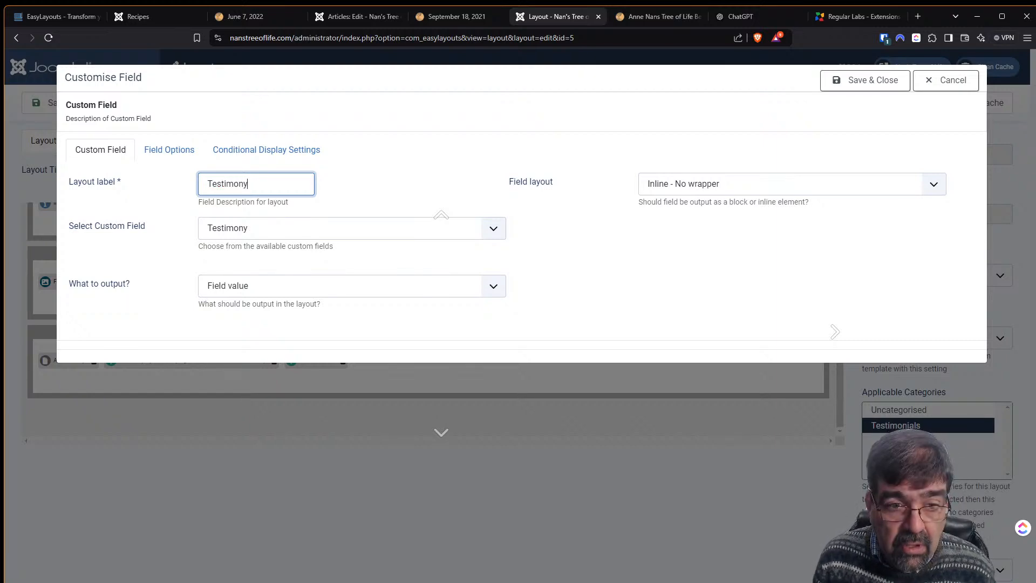
pyautogui.click(864, 81)
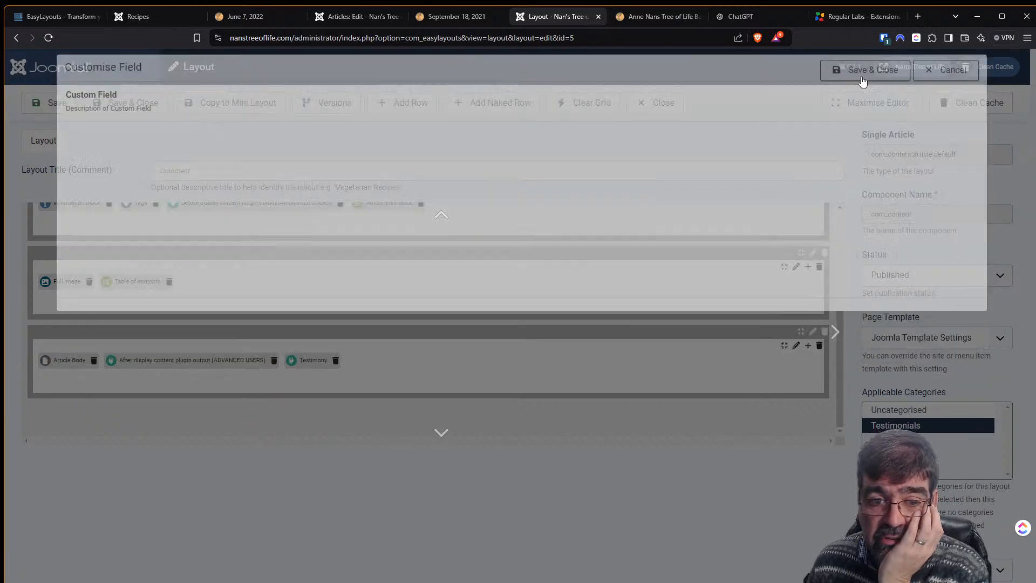
# Look over the rows of the Single Article layout and save it
pyautogui.scroll(3, 390, 342)
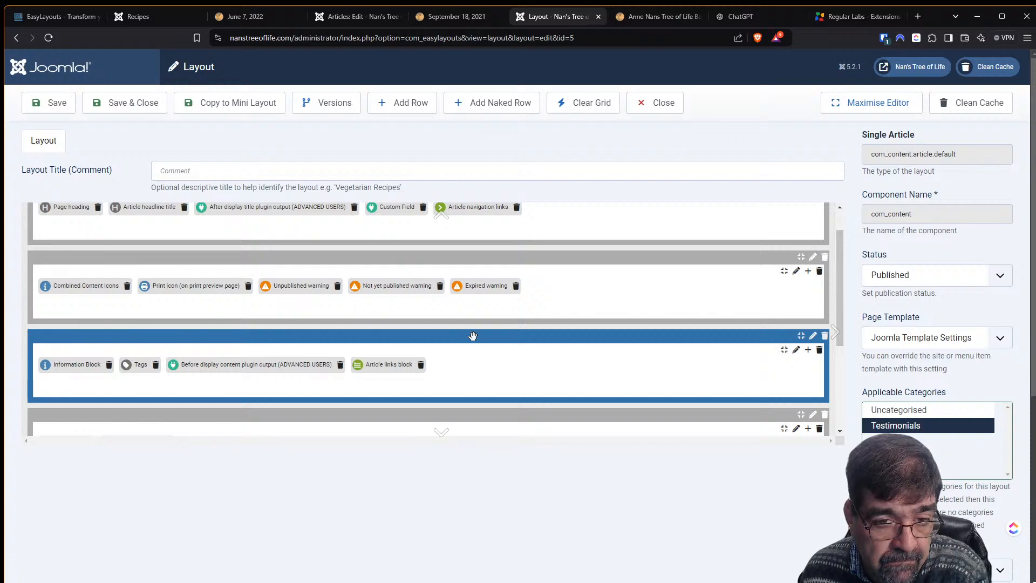
pyautogui.scroll(-2, 472, 335)
pyautogui.scroll(2, 470, 336)
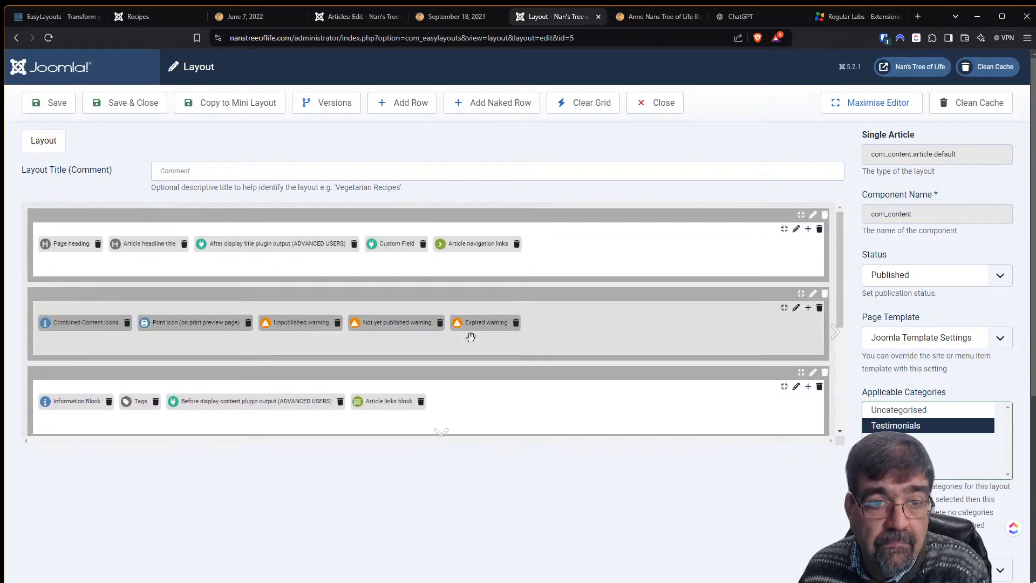
pyautogui.click(49, 106)
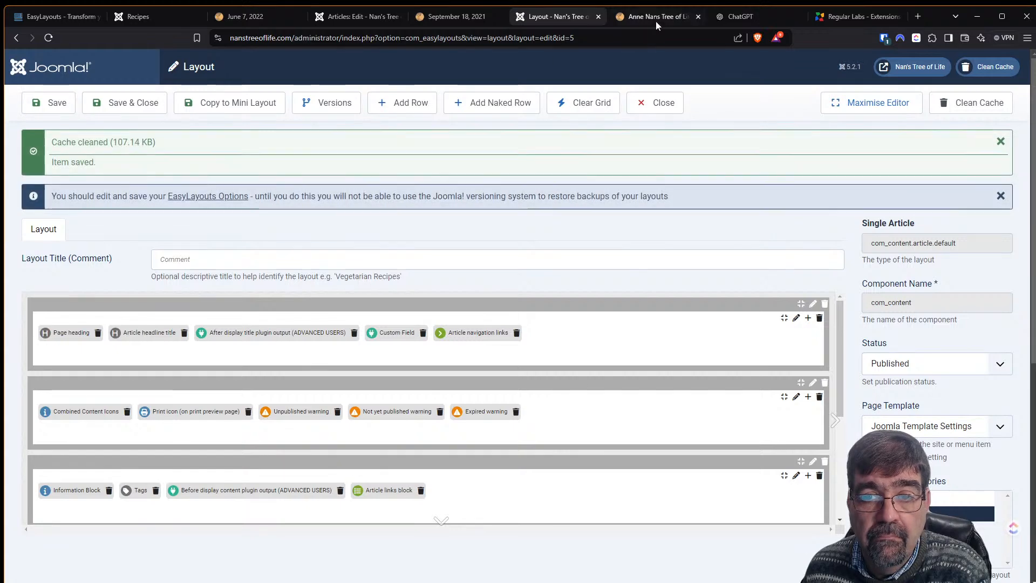
# Duplicate the layout's browser tab and open the site modules list in the copy
pyautogui.click(330, 18)
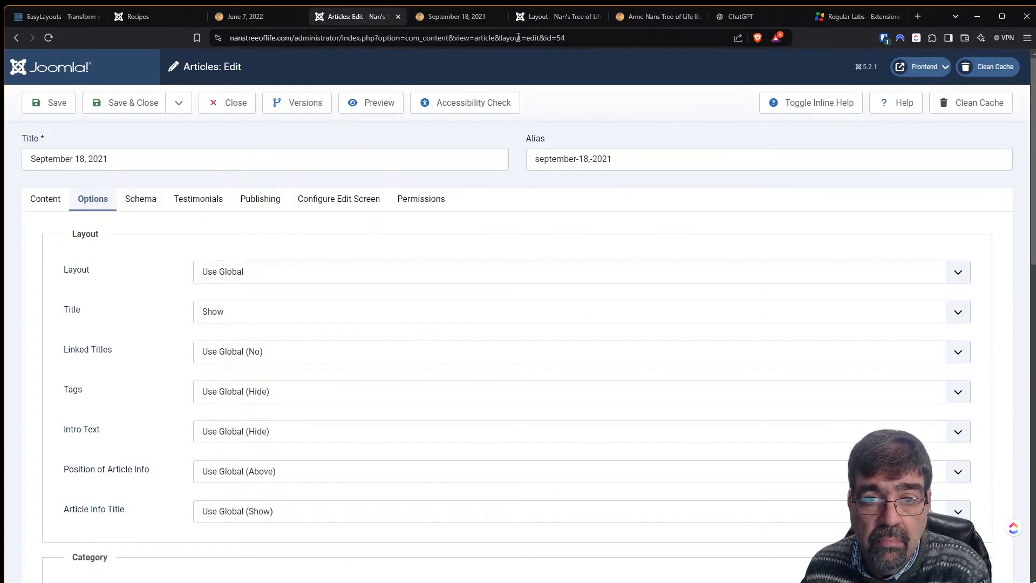
pyautogui.rightClick(538, 20)
pyautogui.click(543, 16)
pyautogui.rightClick(543, 16)
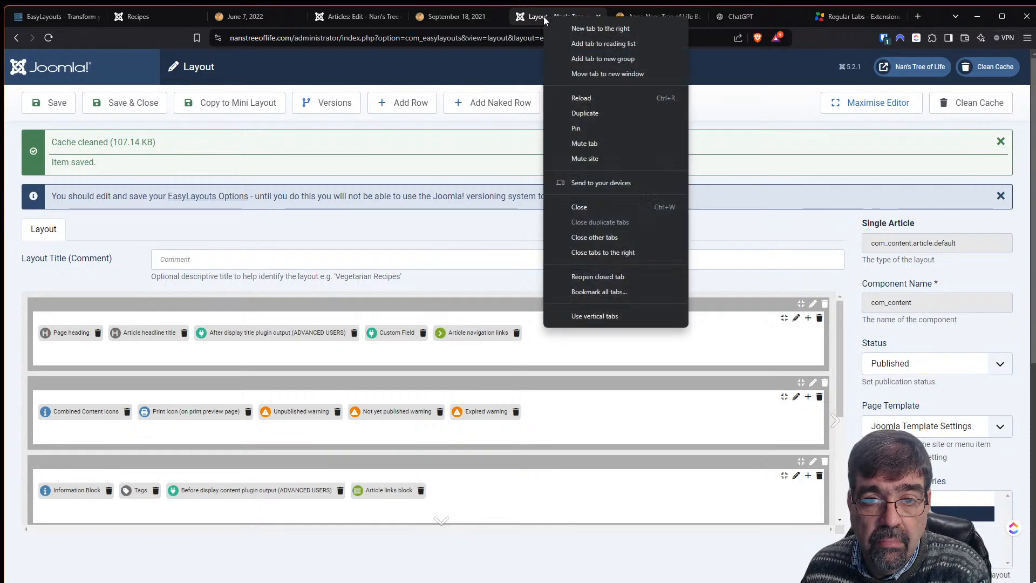
pyautogui.click(593, 113)
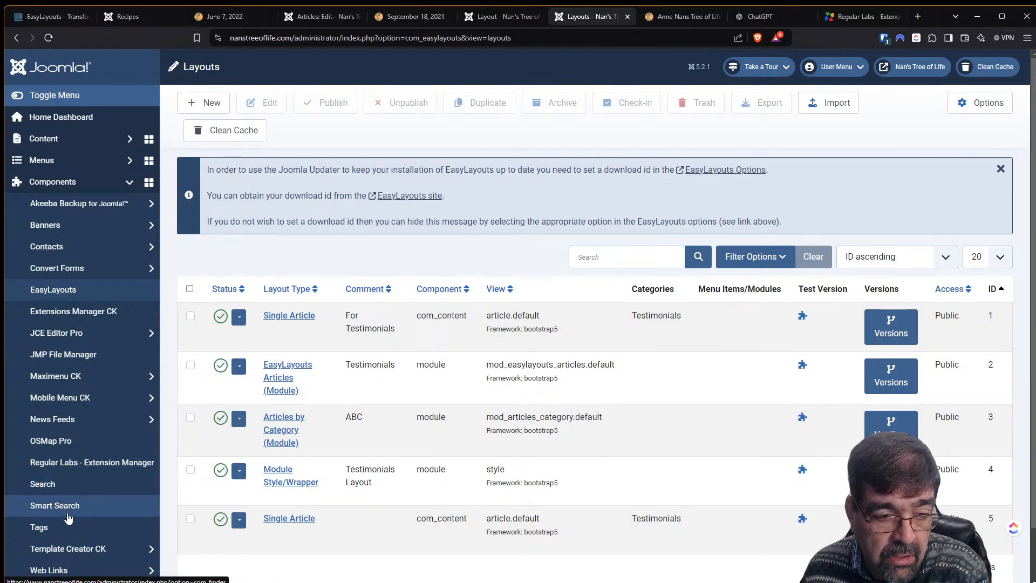
pyautogui.scroll(-1, 68, 464)
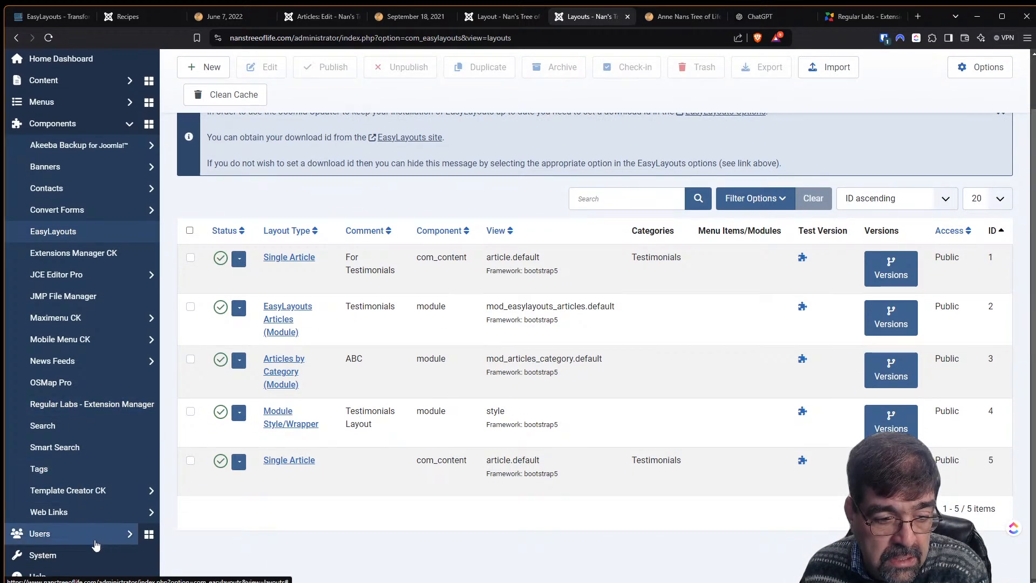
pyautogui.click(92, 560)
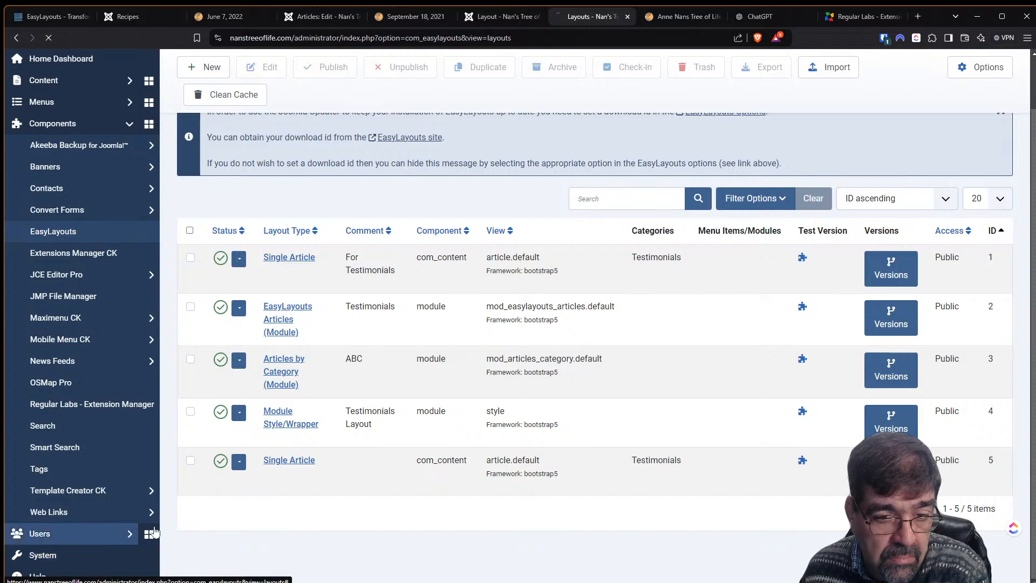
pyautogui.click(504, 473)
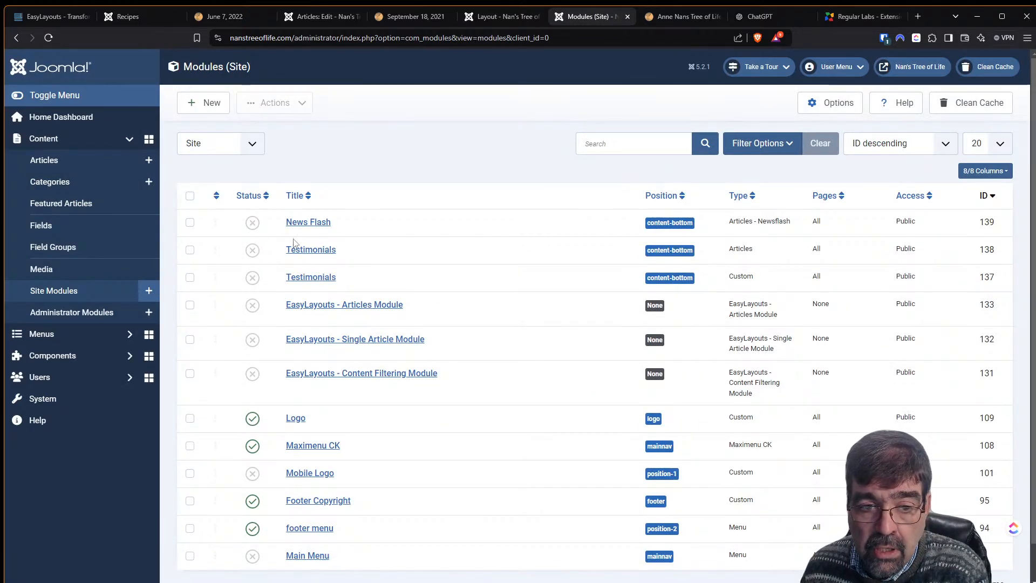
# Enable Trigger Plugin Events in the display options of the Testimonials module of type Articles
pyautogui.click(301, 251)
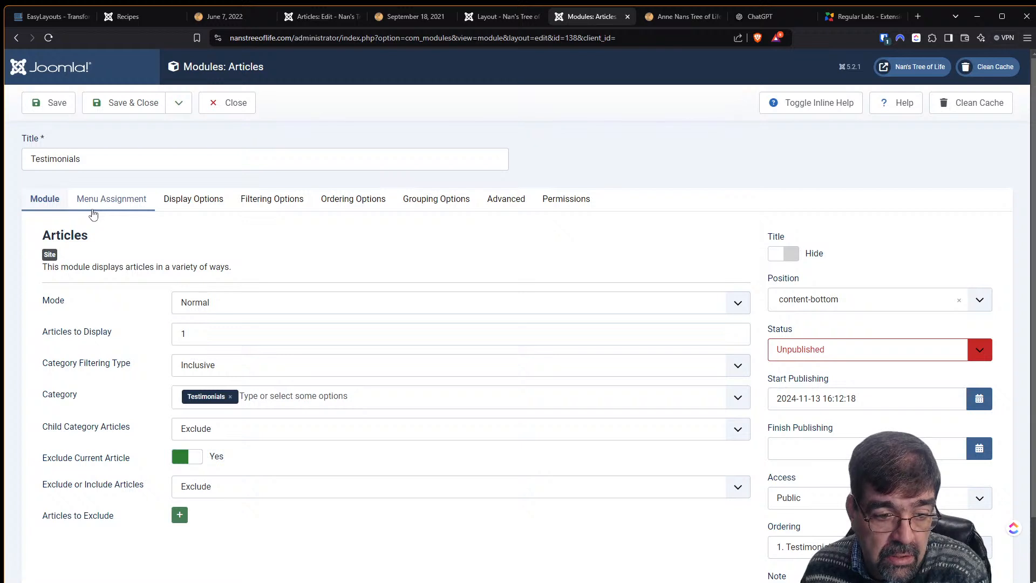
pyautogui.click(93, 214)
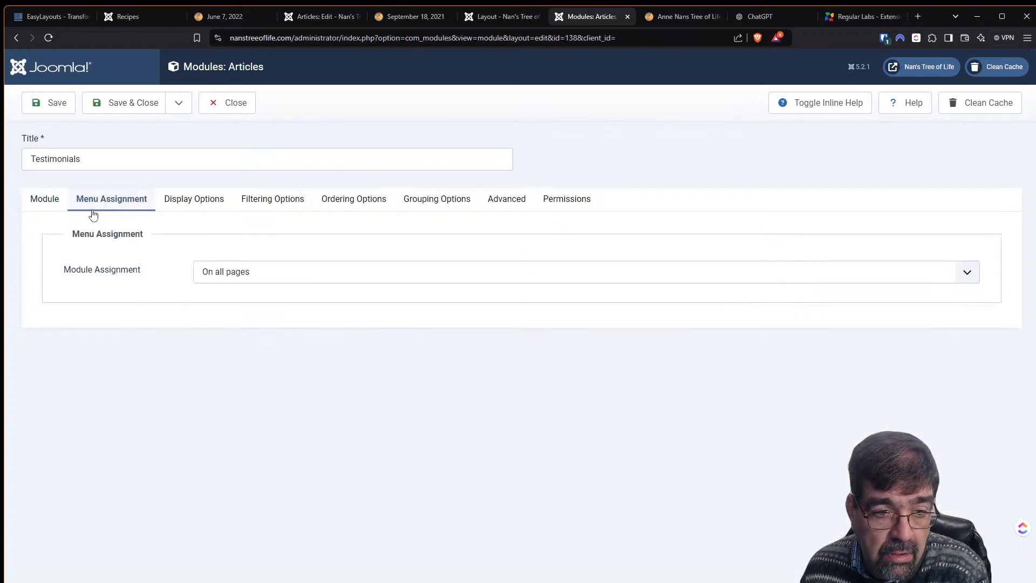
pyautogui.click(173, 212)
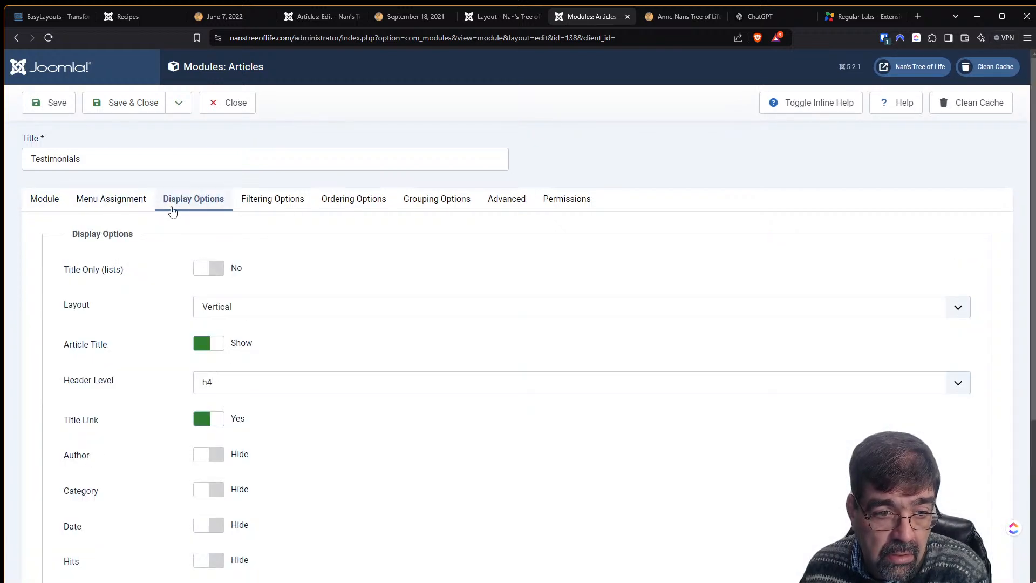
pyautogui.scroll(-2, 151, 280)
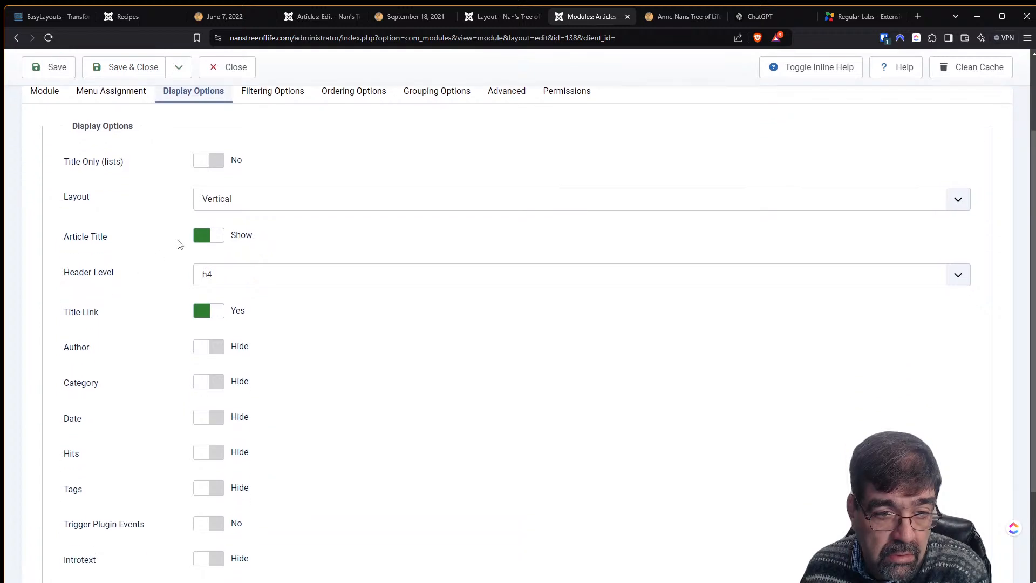
pyautogui.scroll(-2, 227, 241)
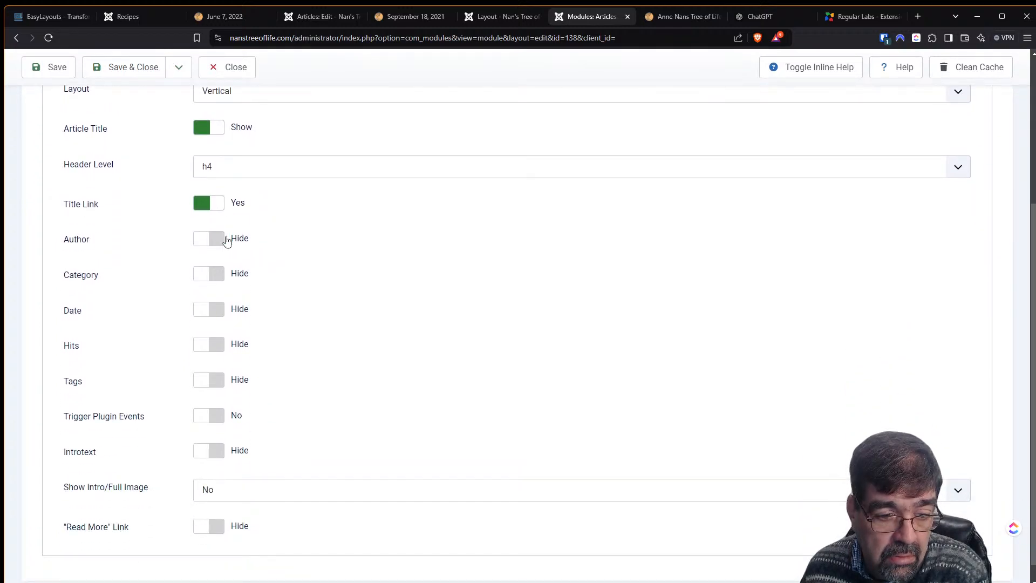
pyautogui.scroll(-1, 227, 242)
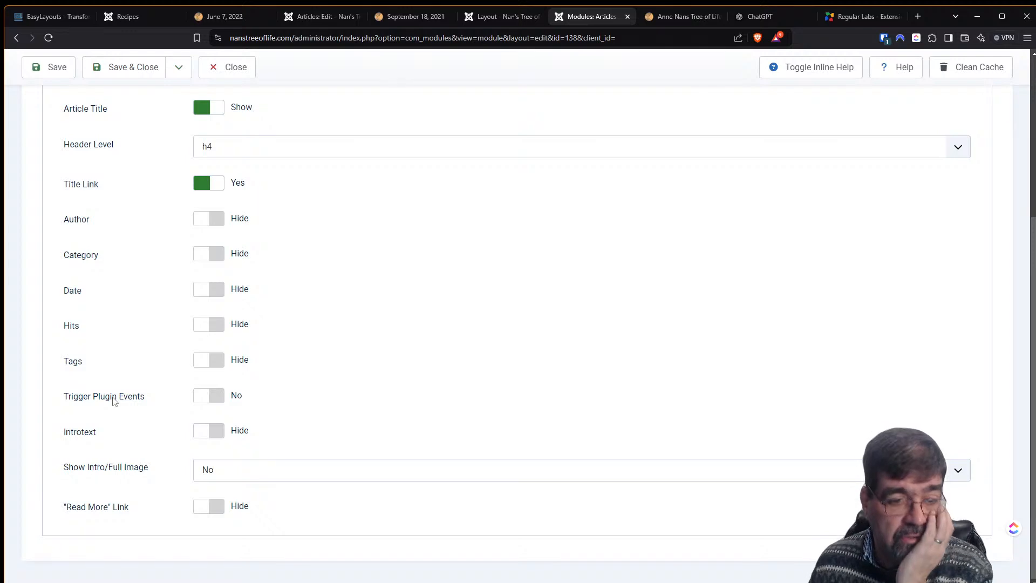
pyautogui.click(205, 399)
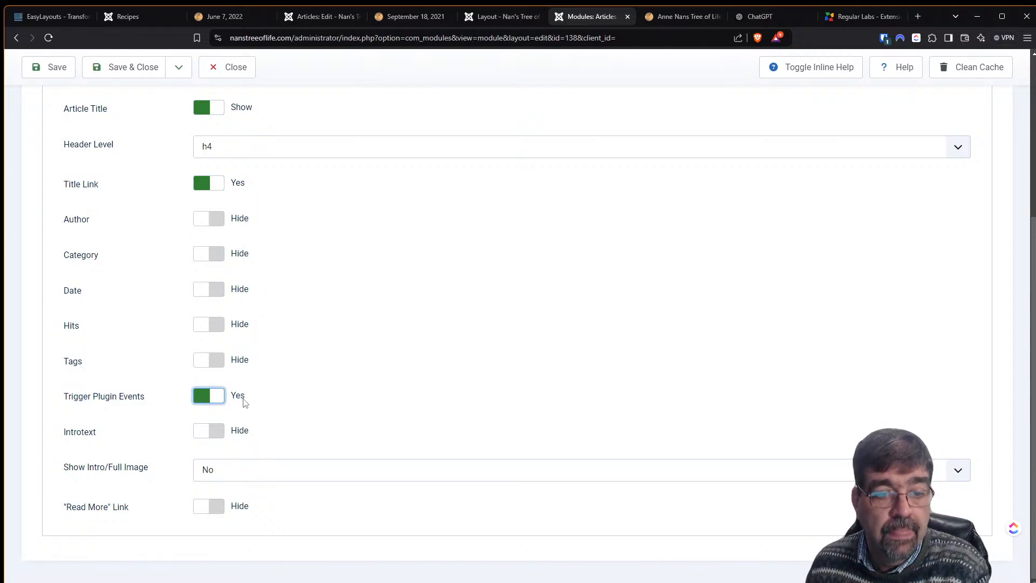
# Set the Testimonials module's status to Published and save the module
pyautogui.scroll(3, 265, 402)
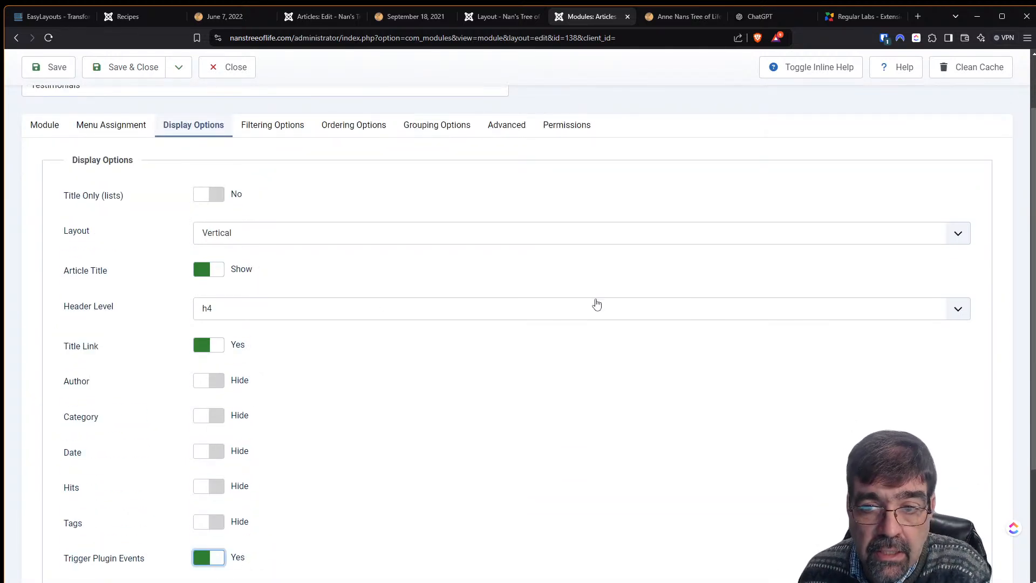
pyautogui.scroll(3, 630, 273)
pyautogui.click(44, 200)
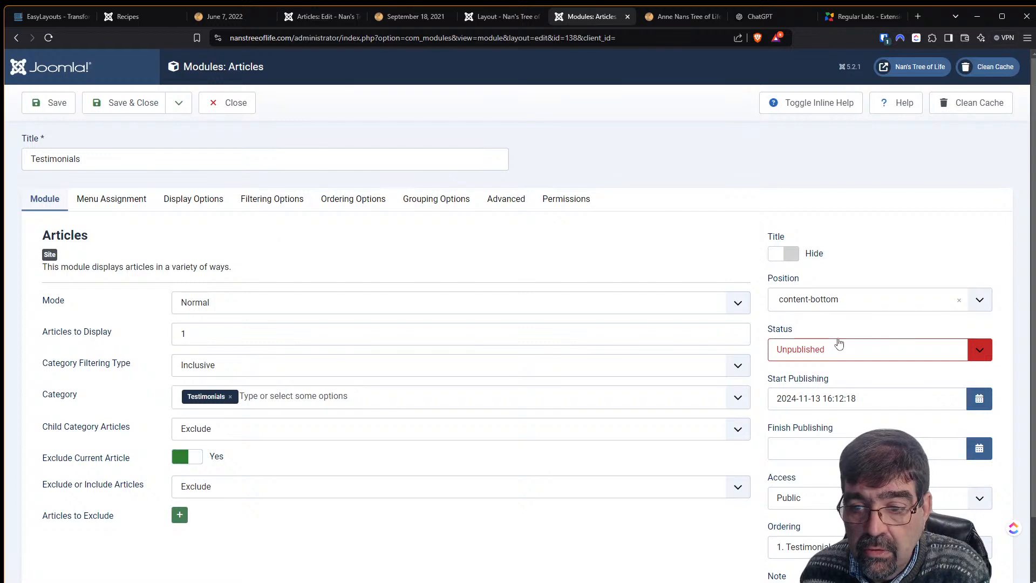
pyautogui.click(838, 348)
pyautogui.click(841, 367)
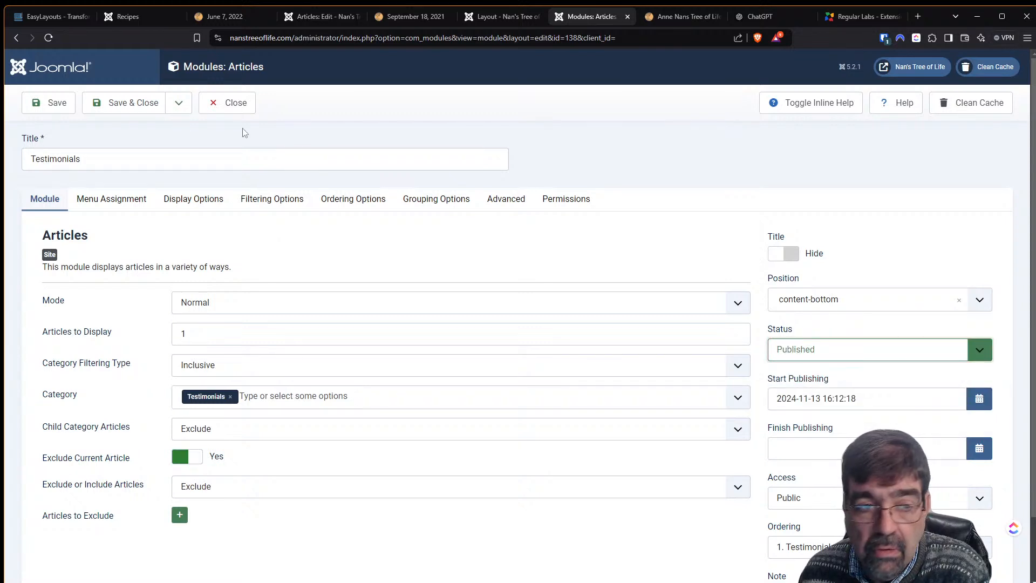
pyautogui.click(50, 103)
# Reload the home page to check for the testimonial below its content, and inspect the September 18, 2021 article's text
pyautogui.click(679, 17)
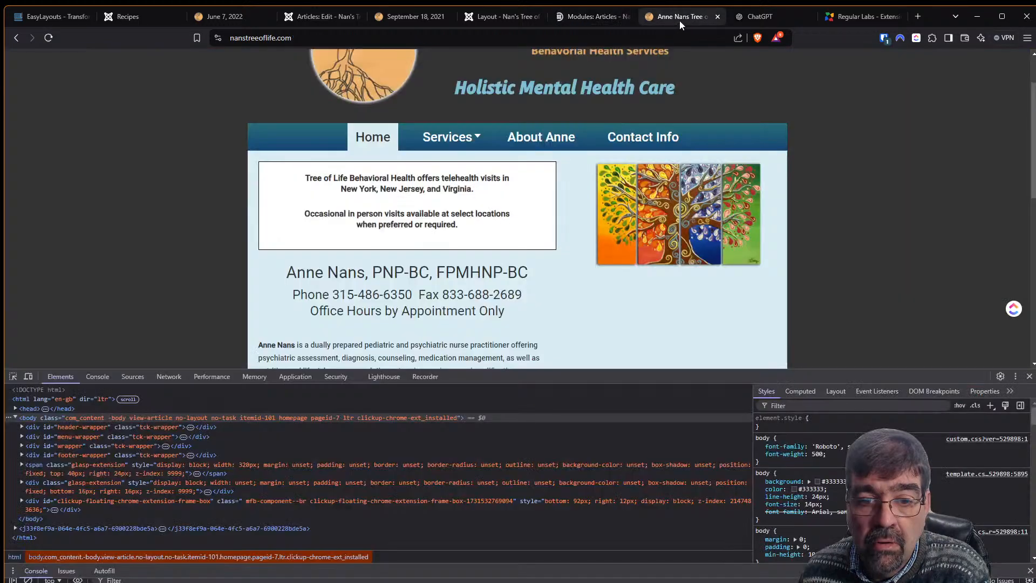
pyautogui.click(48, 38)
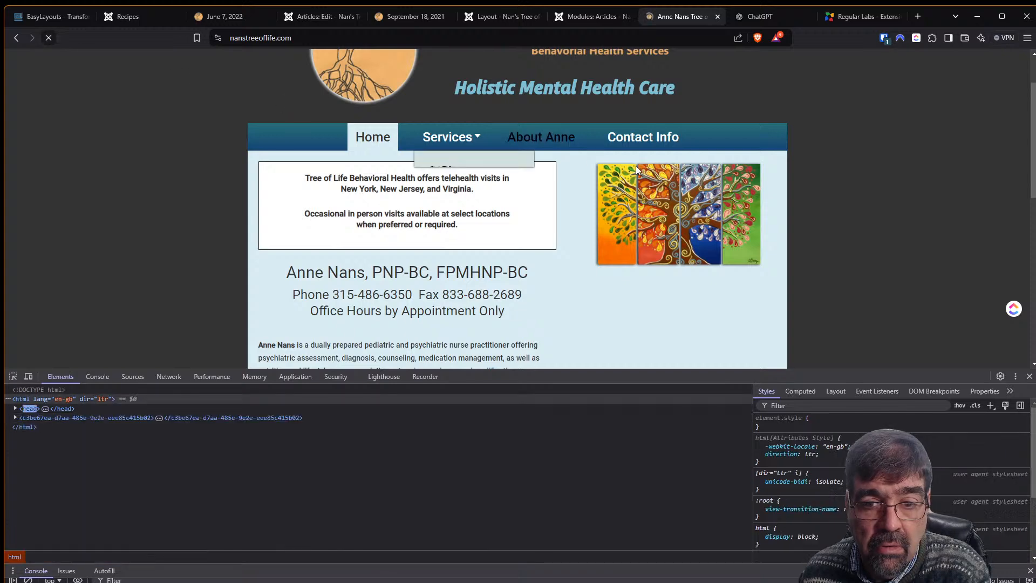
pyautogui.scroll(-10, 621, 202)
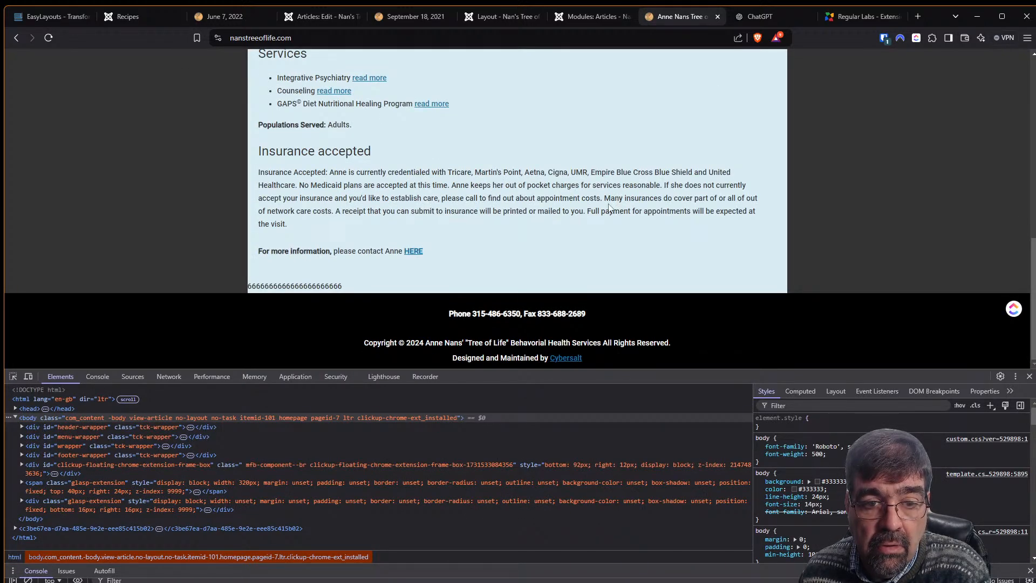
pyautogui.click(300, 21)
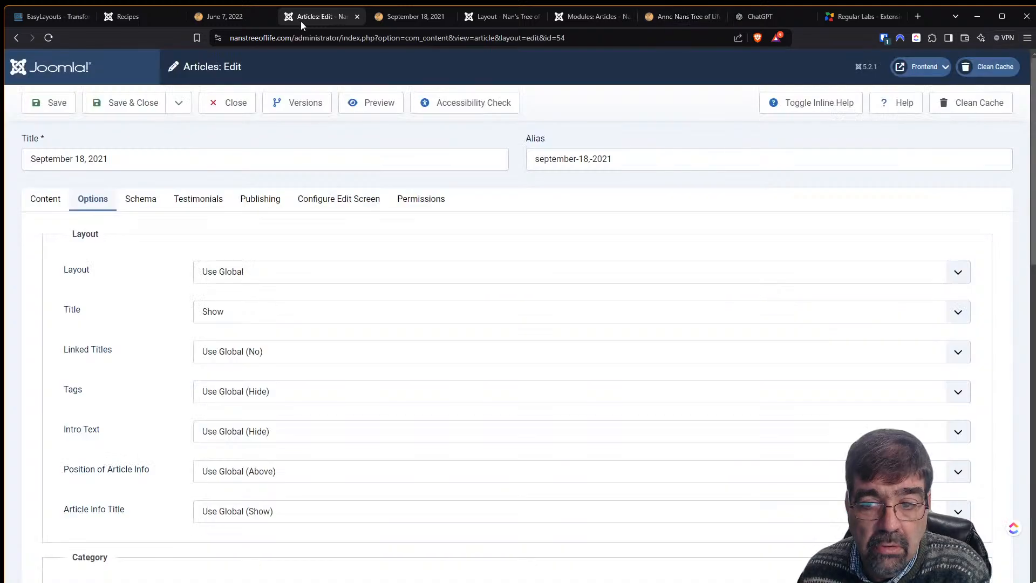
pyautogui.click(47, 206)
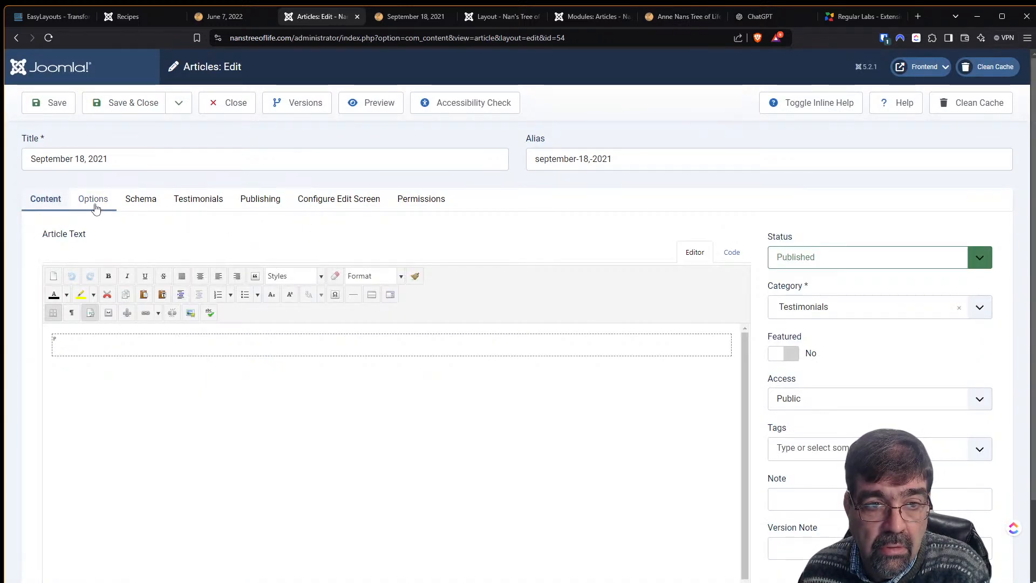
# Review the Testimonials module's general, grouping, ordering, filtering and menu assignment settings
pyautogui.click(590, 17)
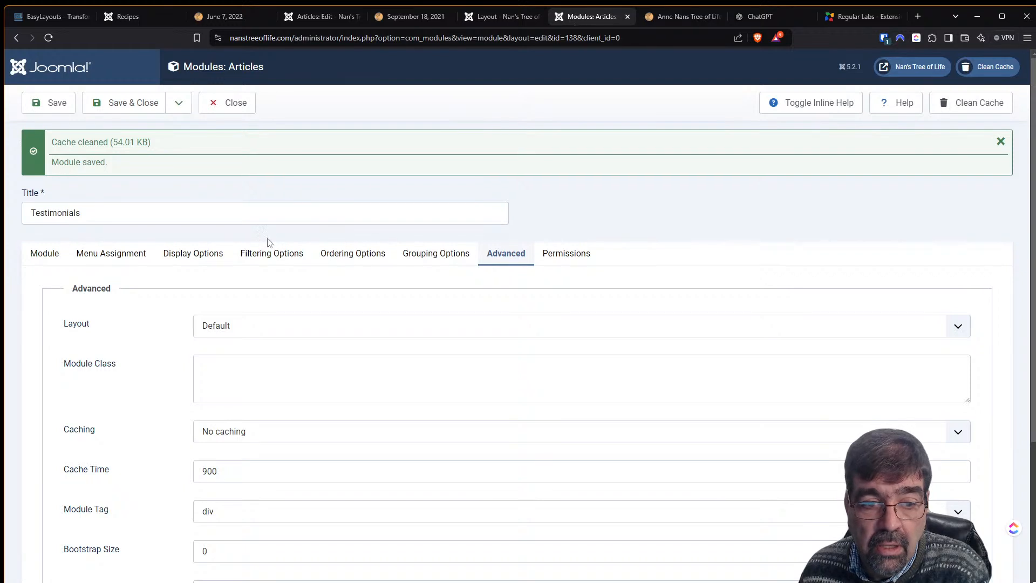
pyautogui.click(45, 253)
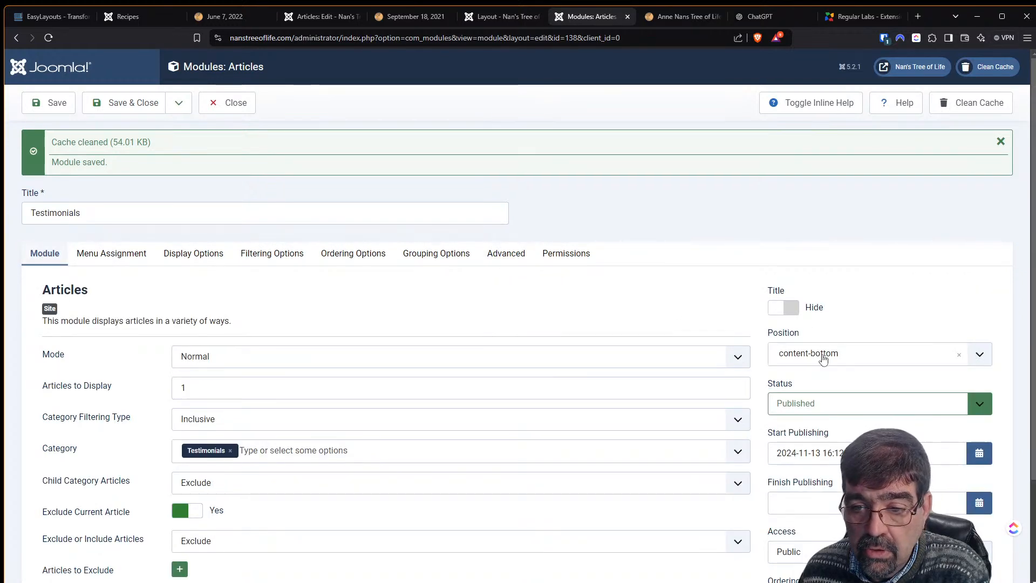
pyautogui.scroll(-2, 317, 323)
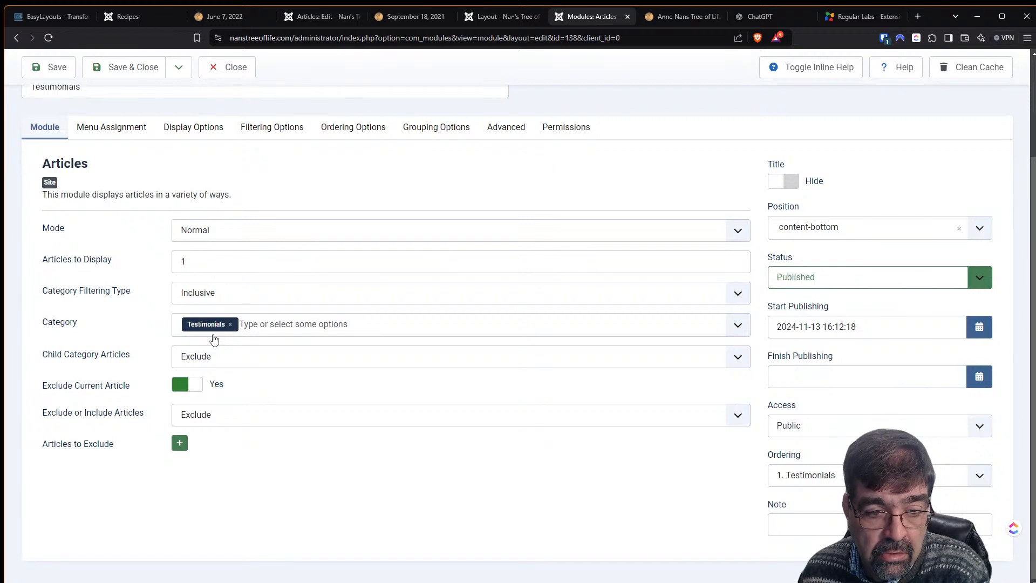
pyautogui.click(439, 135)
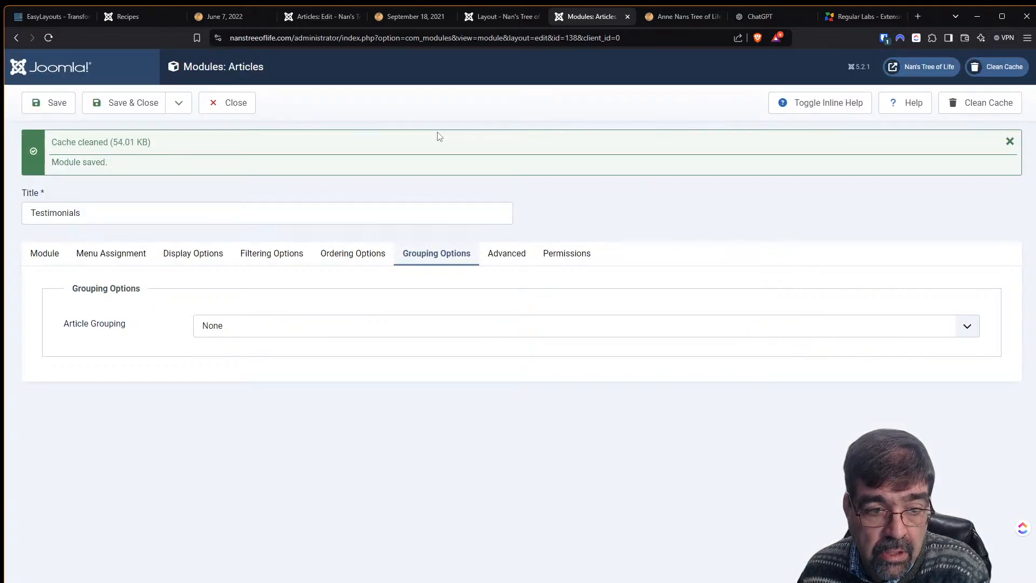
pyautogui.click(357, 254)
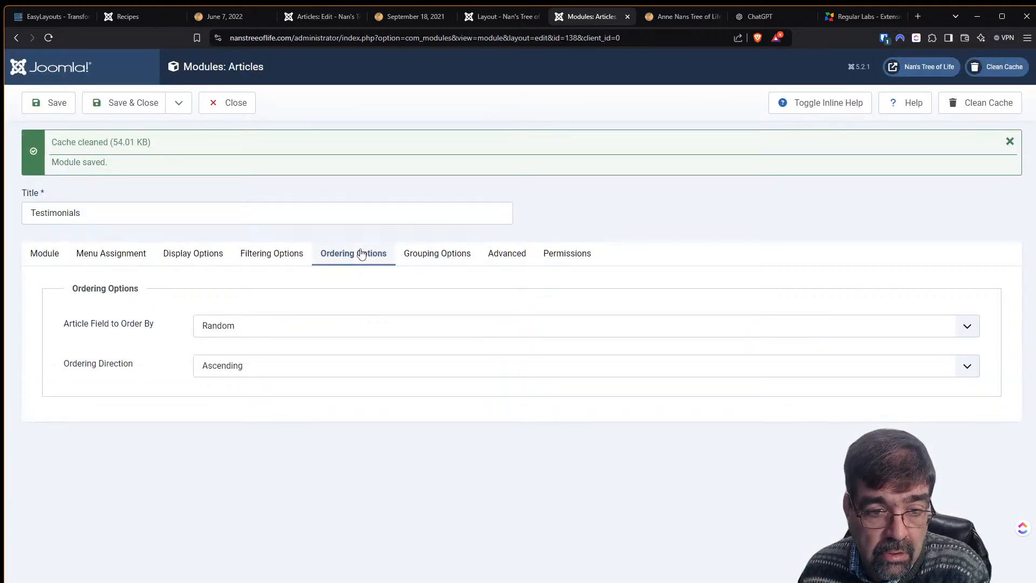
pyautogui.click(280, 254)
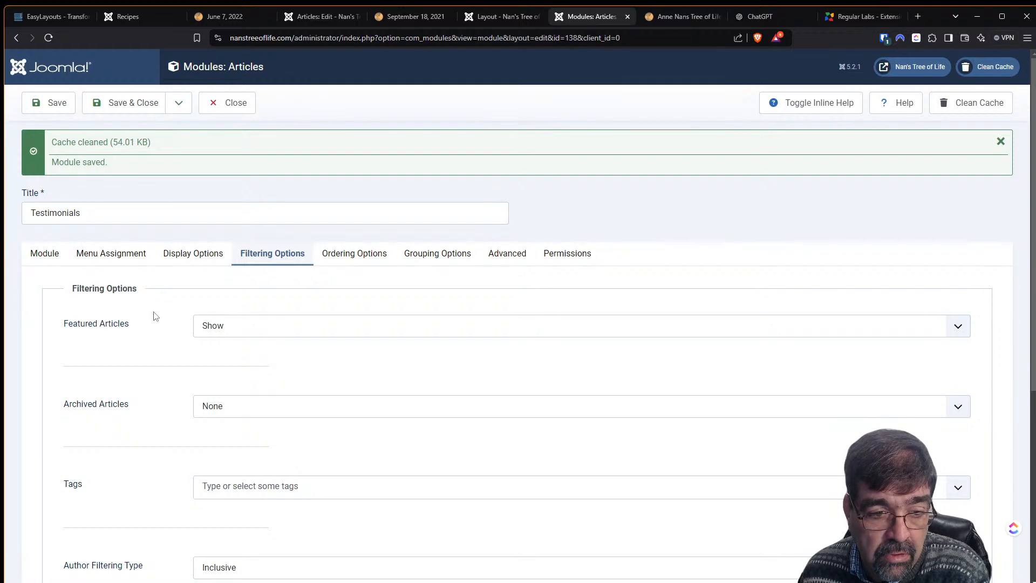
pyautogui.scroll(-1, 155, 316)
pyautogui.scroll(-5, 155, 316)
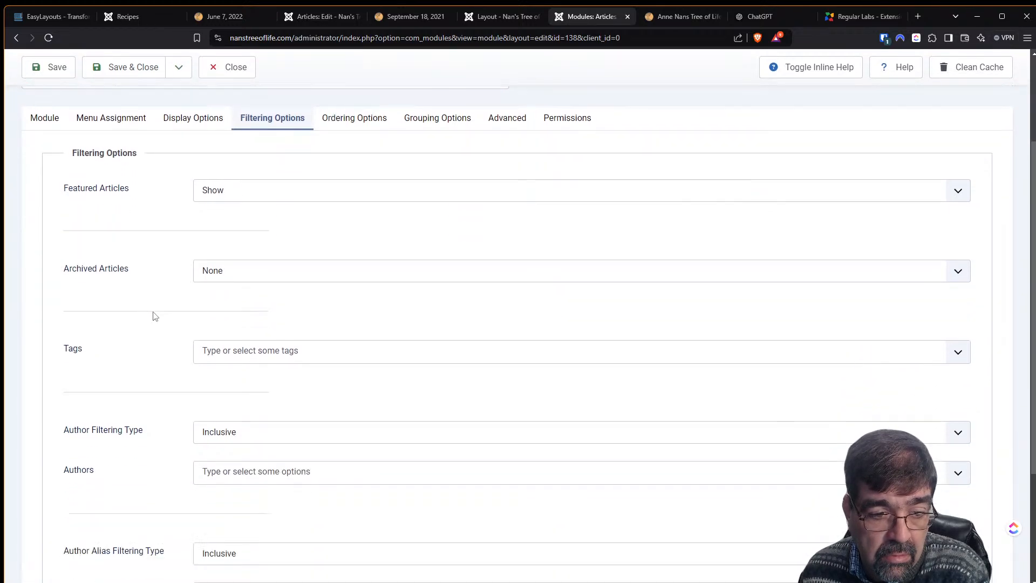
pyautogui.scroll(5, 156, 317)
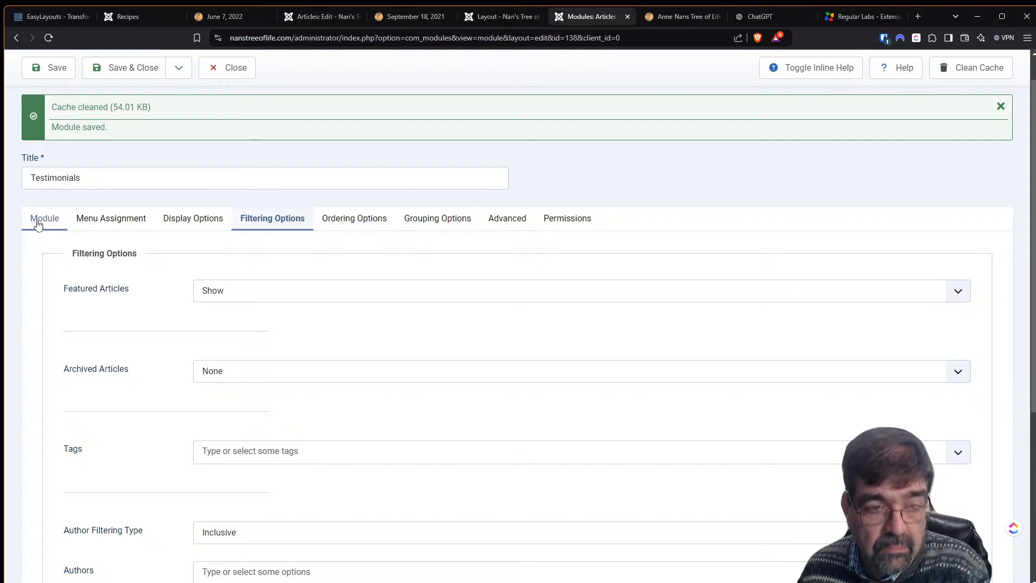
pyautogui.click(39, 222)
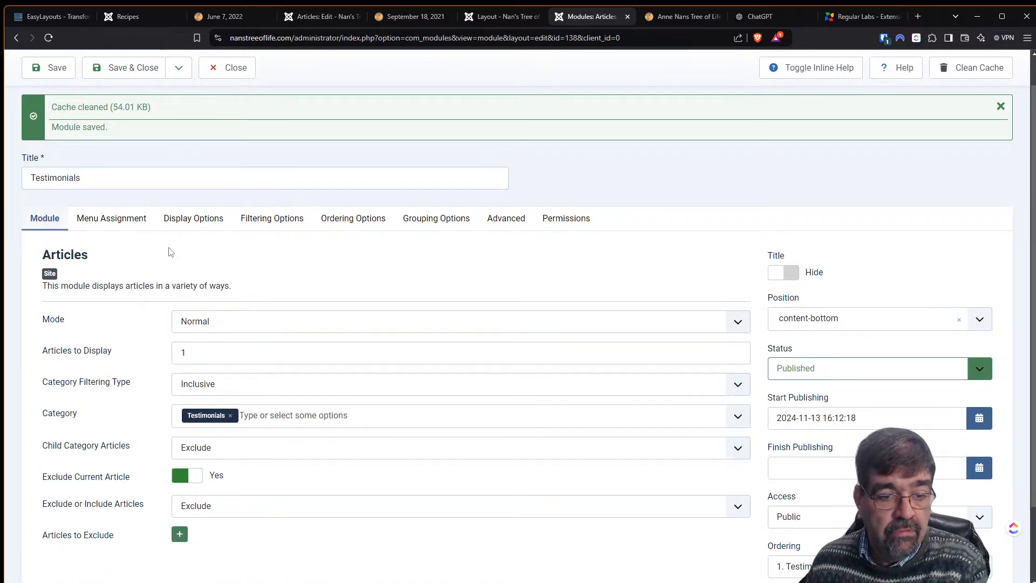
pyautogui.click(123, 221)
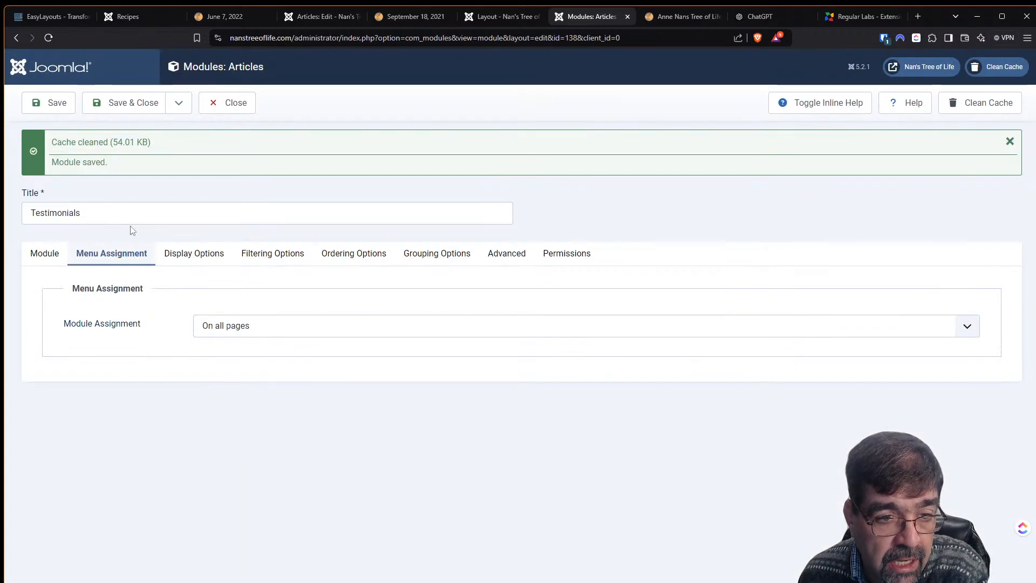
# Turn on the inline help and read the descriptions of the module's display options
pyautogui.click(194, 250)
pyautogui.scroll(-1, 401, 320)
pyautogui.scroll(-1, 402, 321)
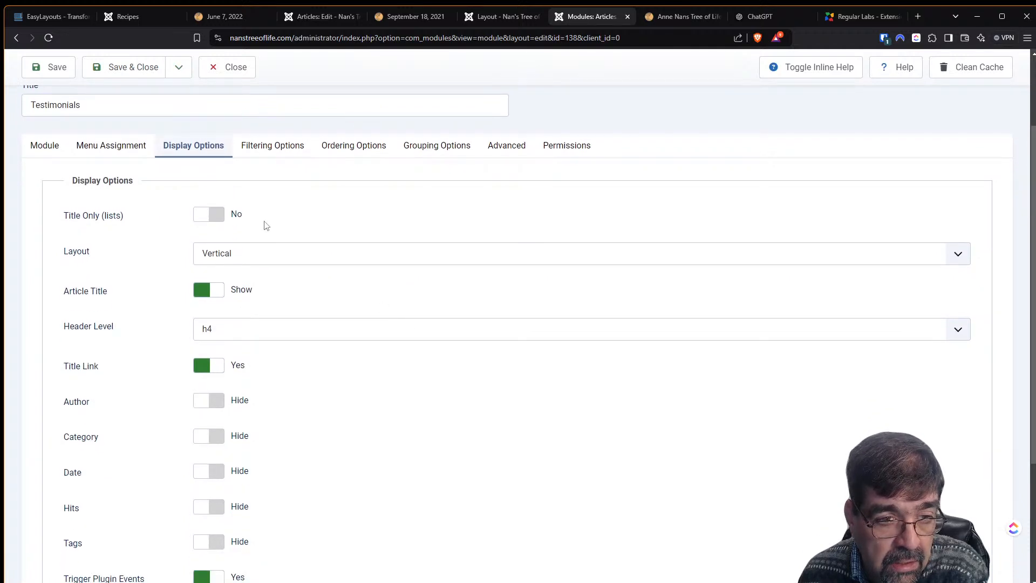
pyautogui.click(797, 67)
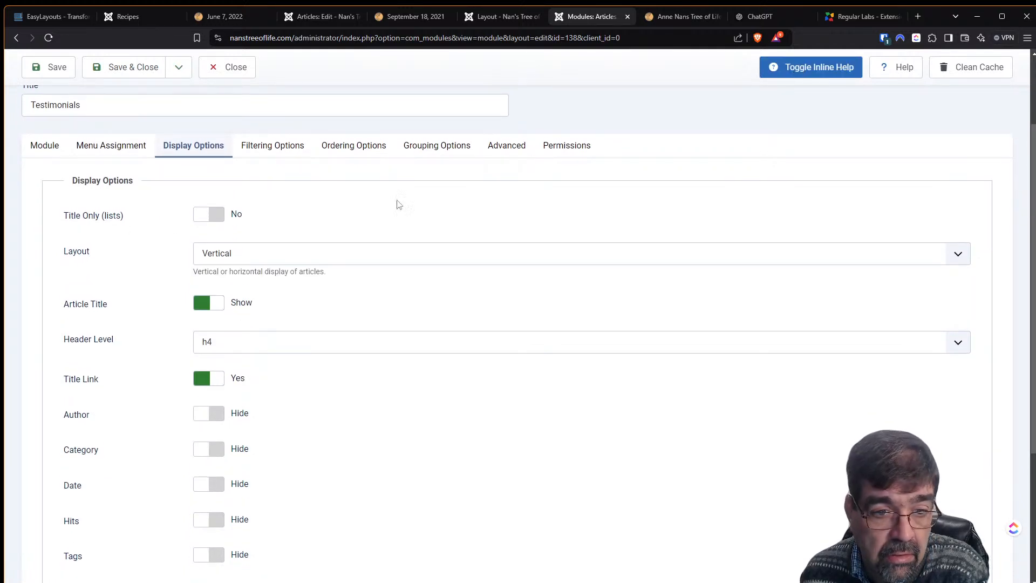
pyautogui.scroll(-2, 342, 221)
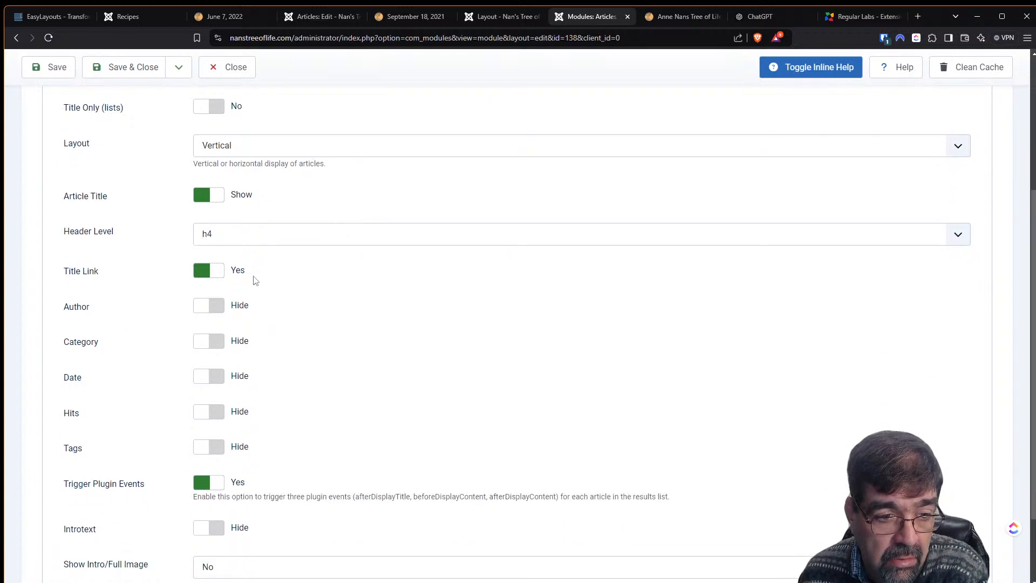
pyautogui.scroll(-2, 251, 281)
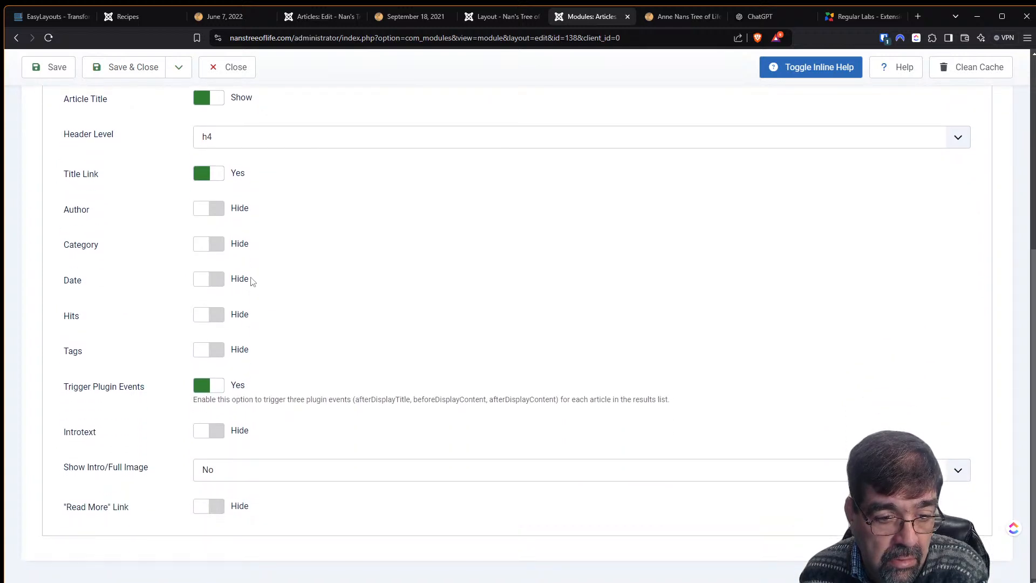
# Show the introtext with a limit of 0 characters, and save the module before returning to the home page
pyautogui.click(214, 435)
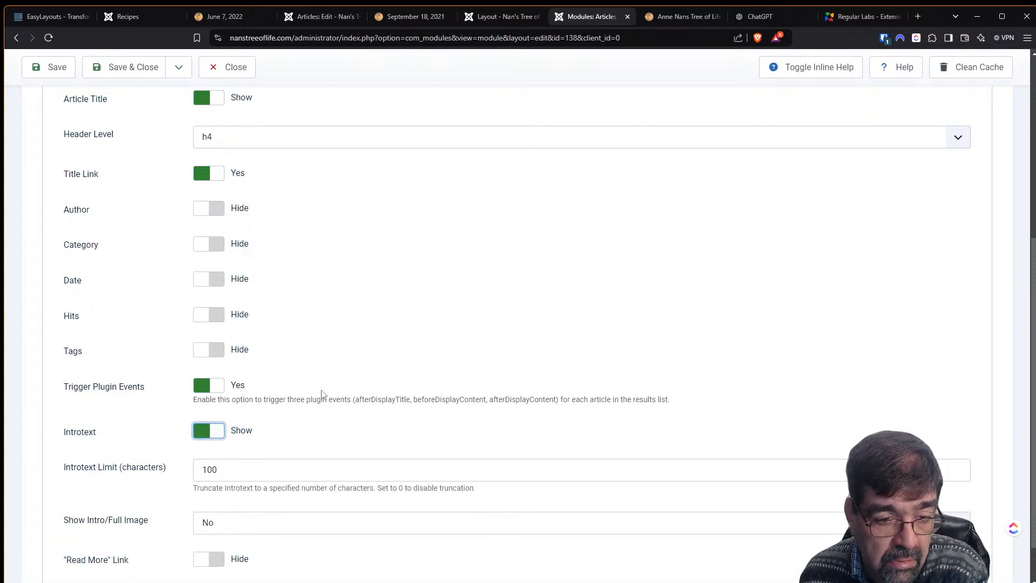
pyautogui.scroll(-1, 321, 393)
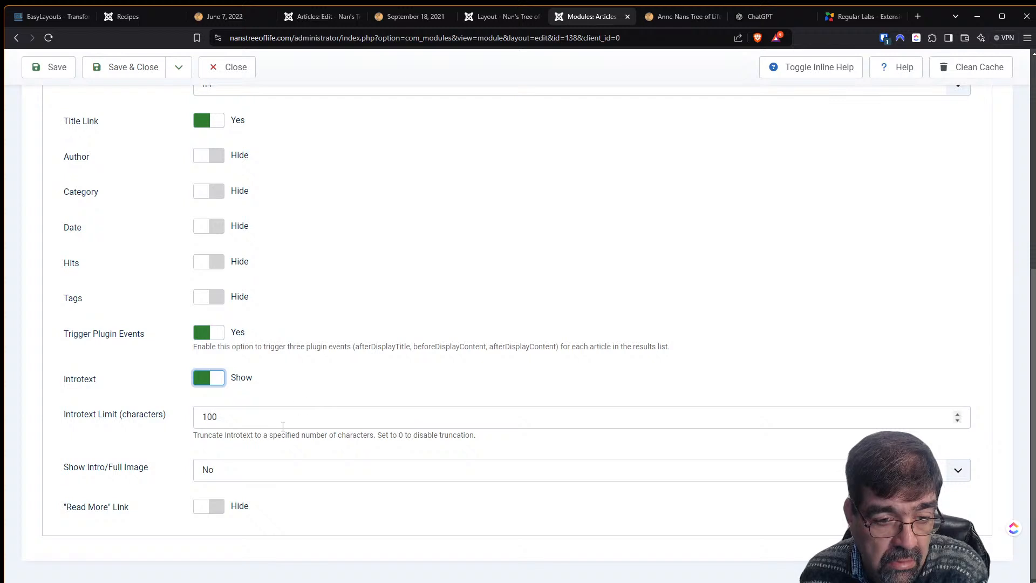
pyautogui.press('Tab')
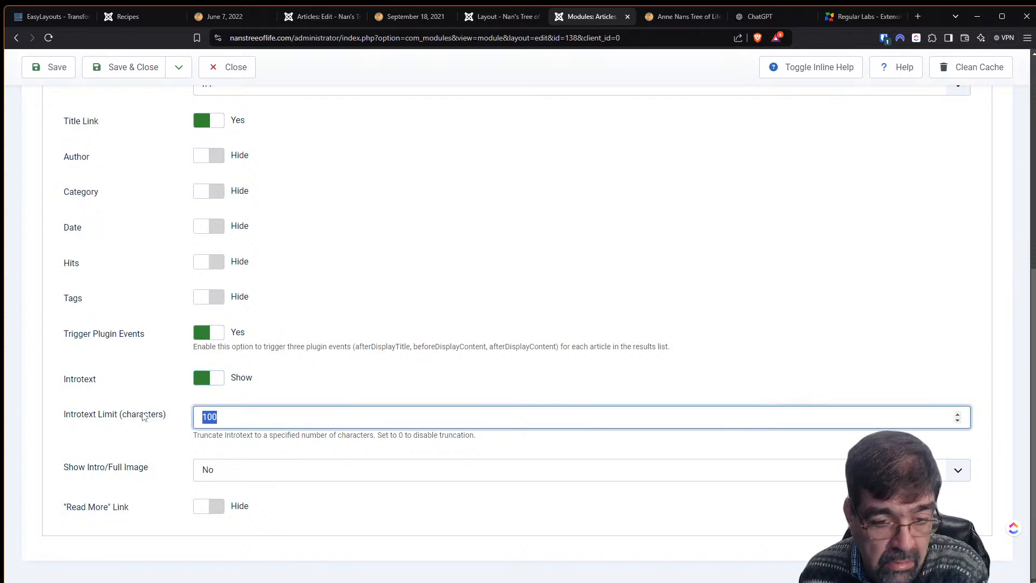
pyautogui.write('0')
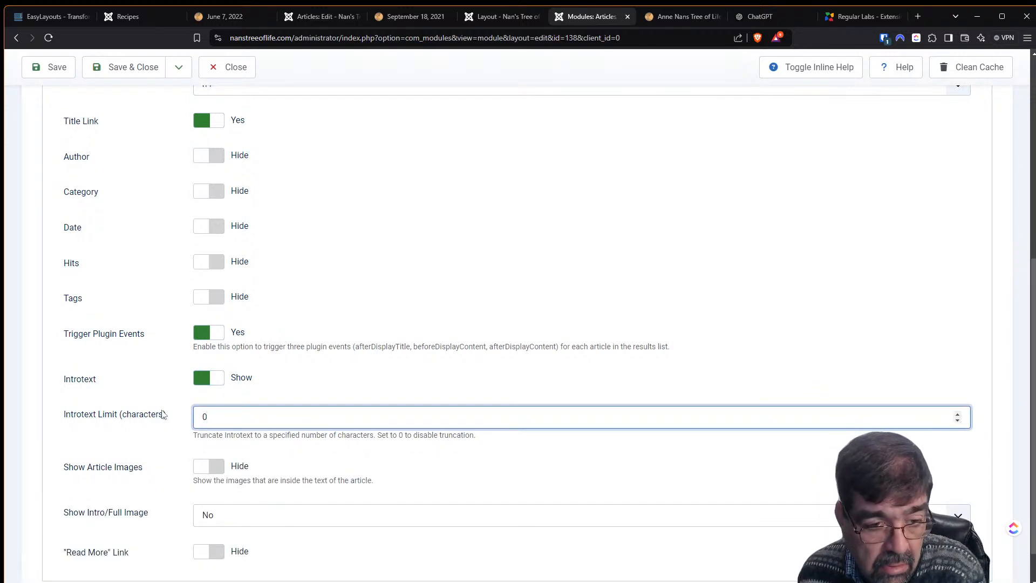
pyautogui.scroll(-1, 161, 414)
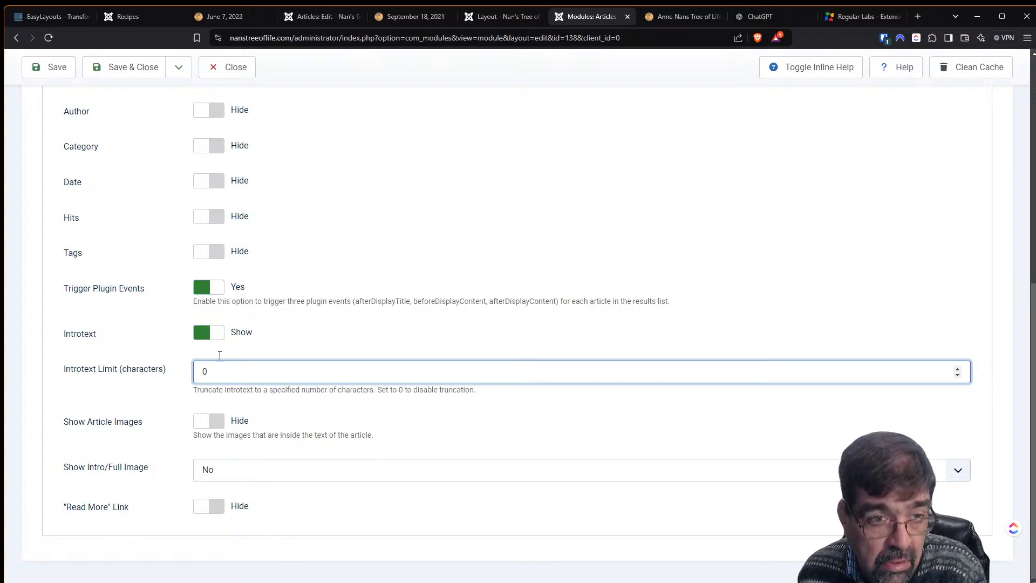
pyautogui.click(49, 66)
pyautogui.click(674, 18)
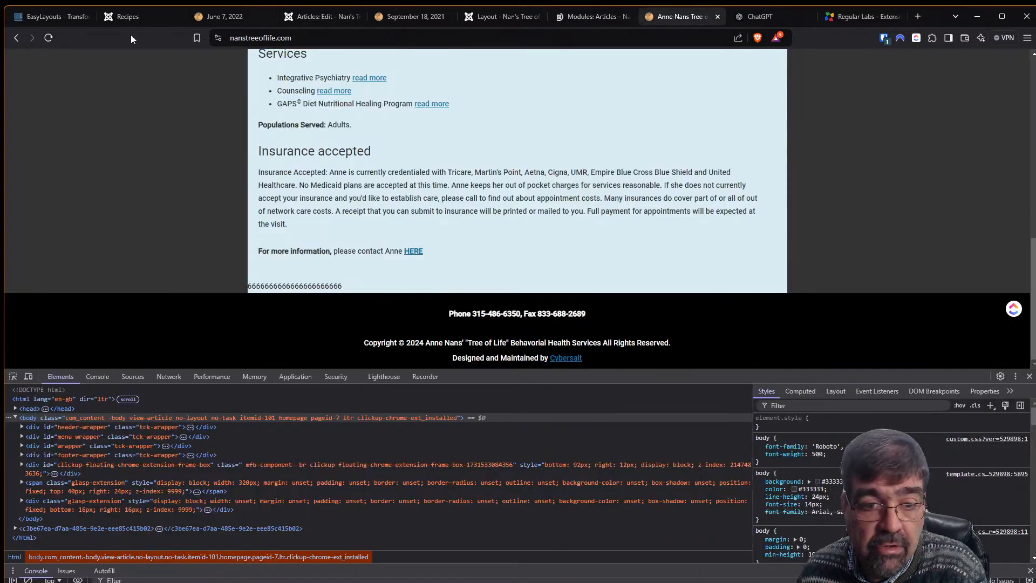
# Reload the home page and check its full length for the testimonial
pyautogui.click(46, 43)
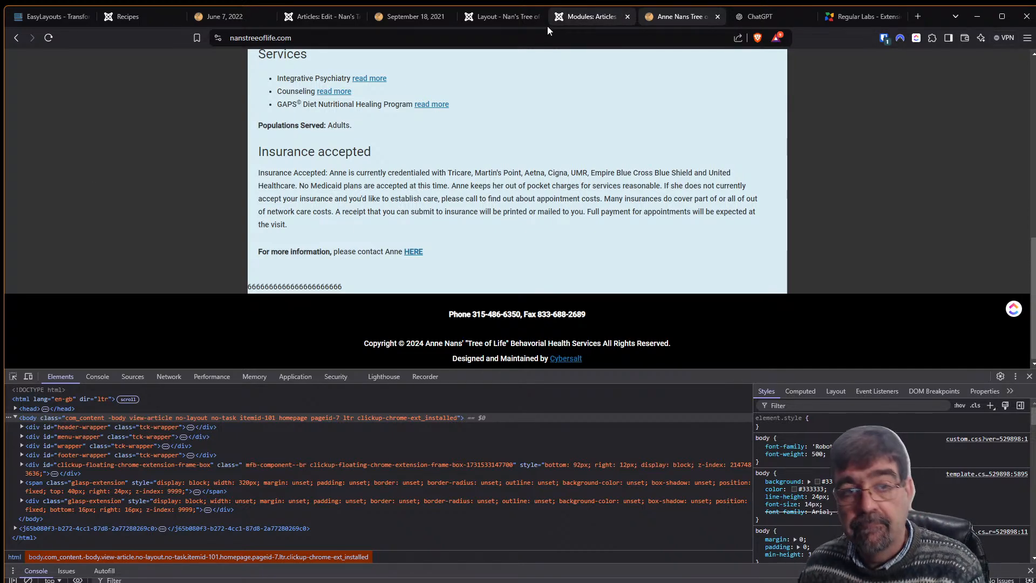
pyautogui.scroll(10, 624, 142)
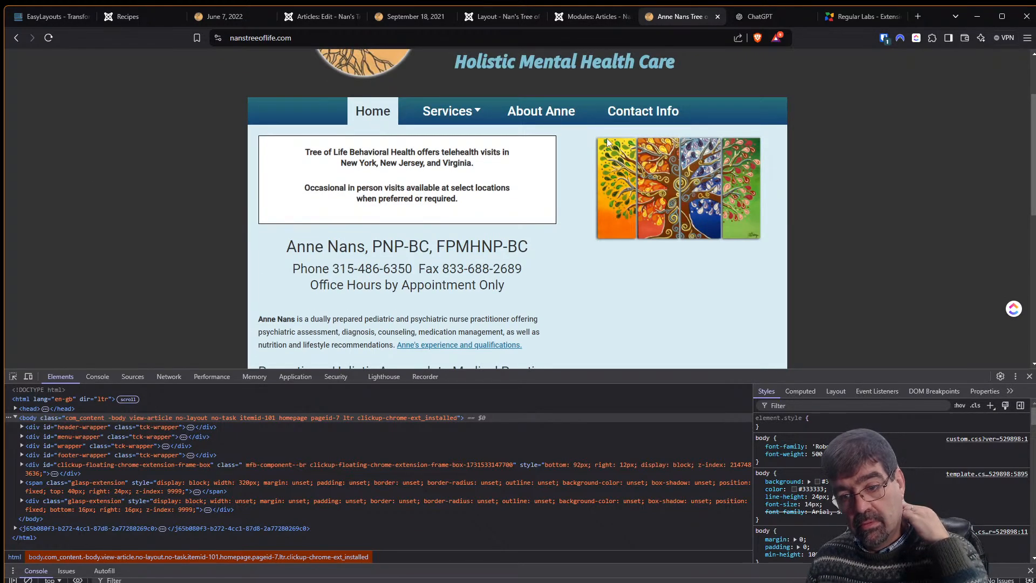
pyautogui.scroll(-10, 586, 155)
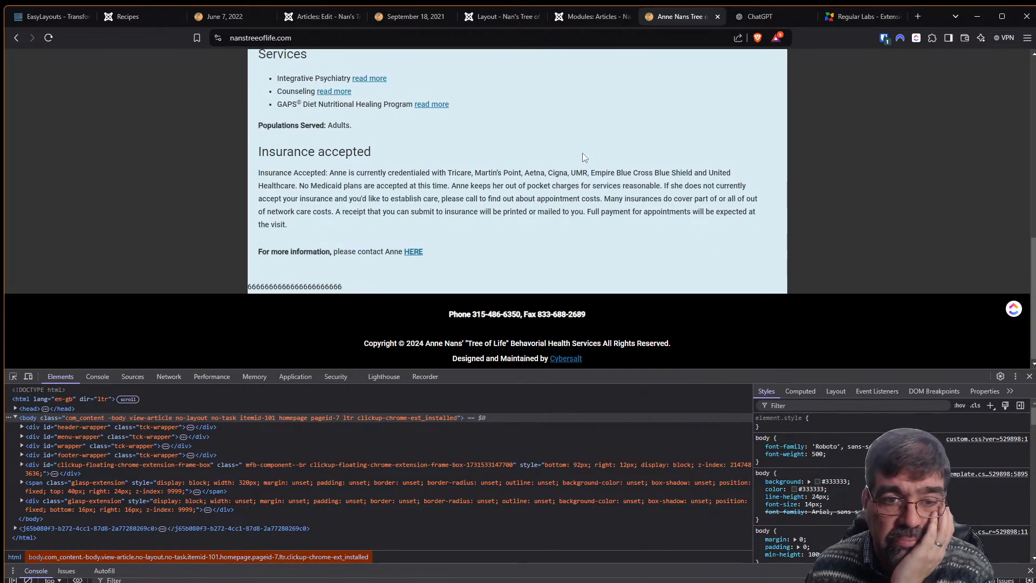
pyautogui.scroll(5, 581, 156)
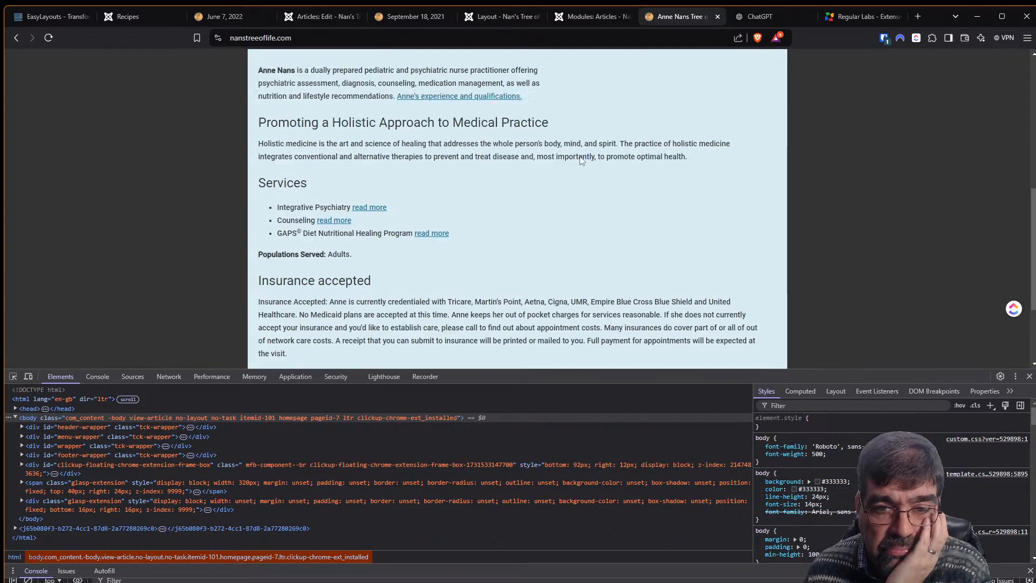
pyautogui.scroll(4, 579, 160)
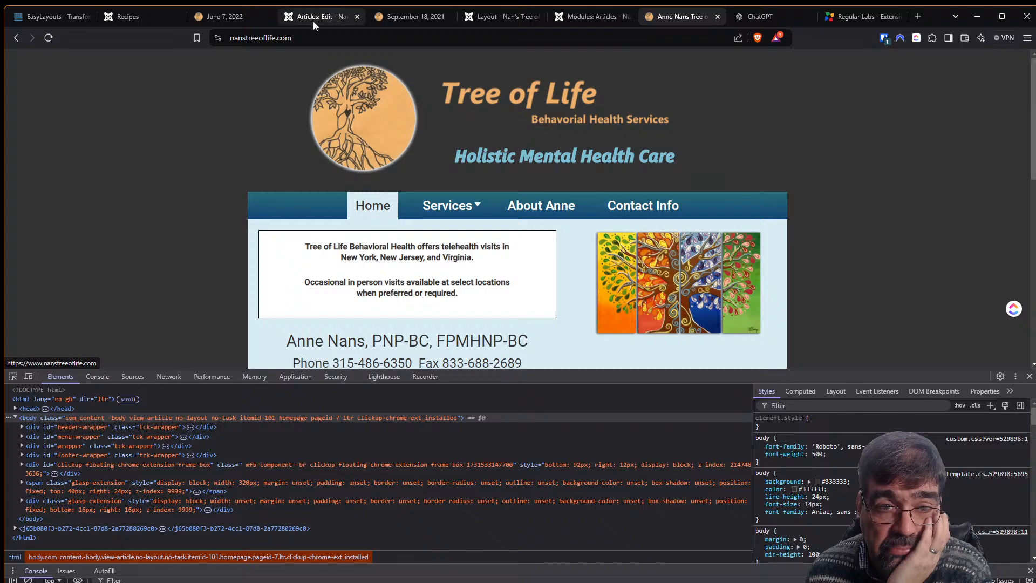
# Review the Testimonials module's display and advanced settings, including the choices for its layout
pyautogui.click(581, 22)
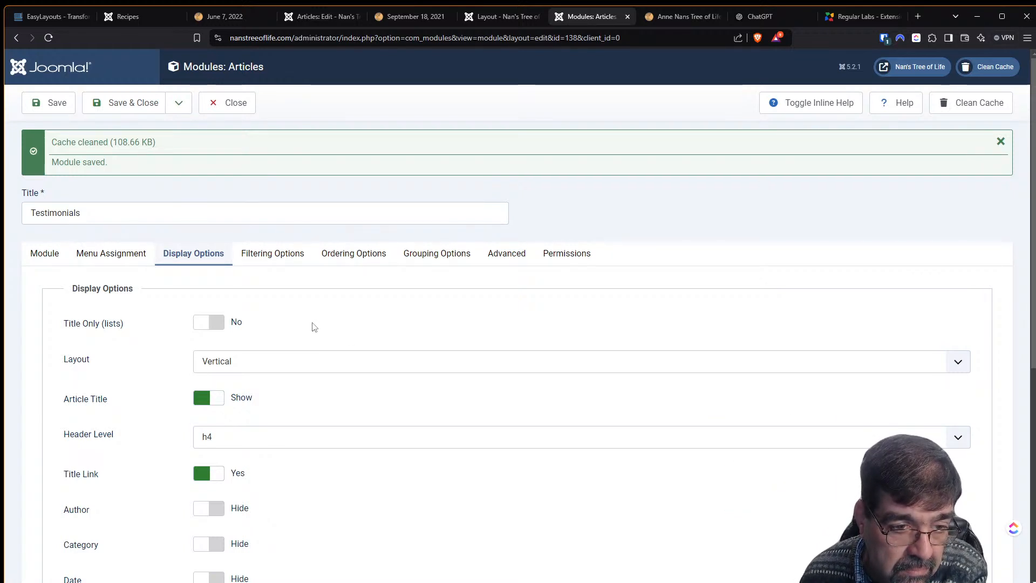
pyautogui.scroll(-2, 314, 326)
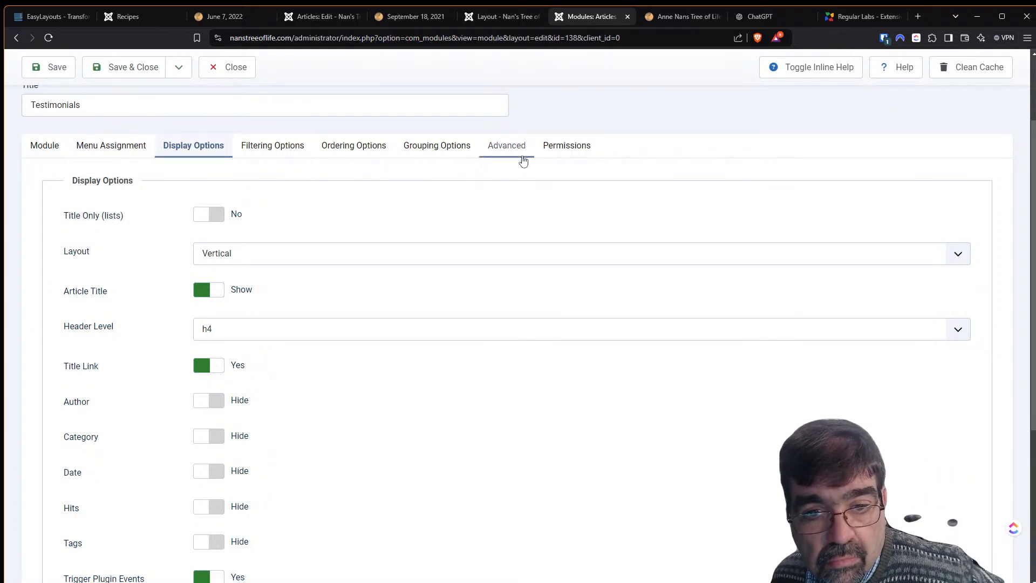
pyautogui.click(507, 147)
pyautogui.click(341, 216)
pyautogui.click(341, 216)
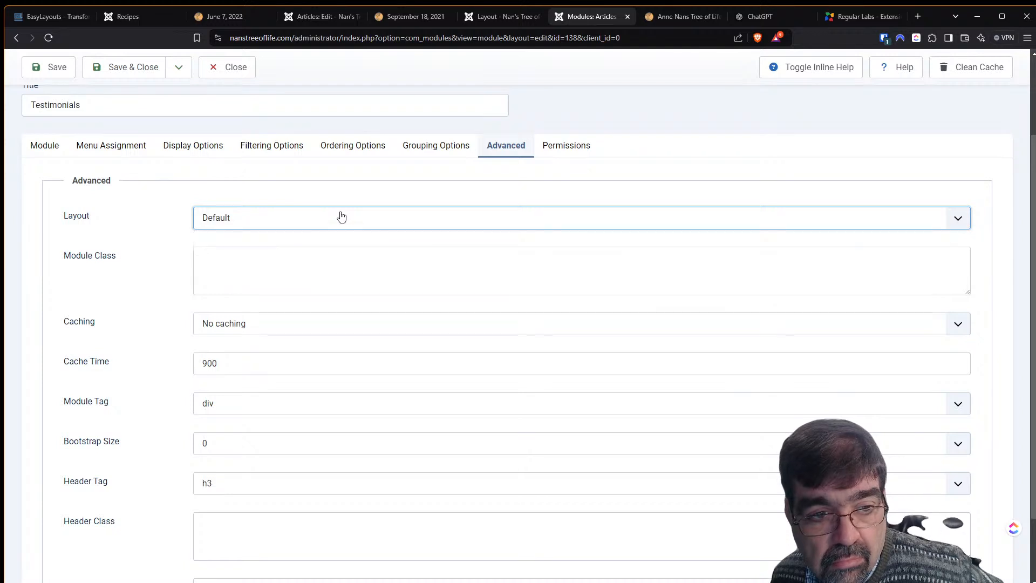
pyautogui.scroll(1, 341, 216)
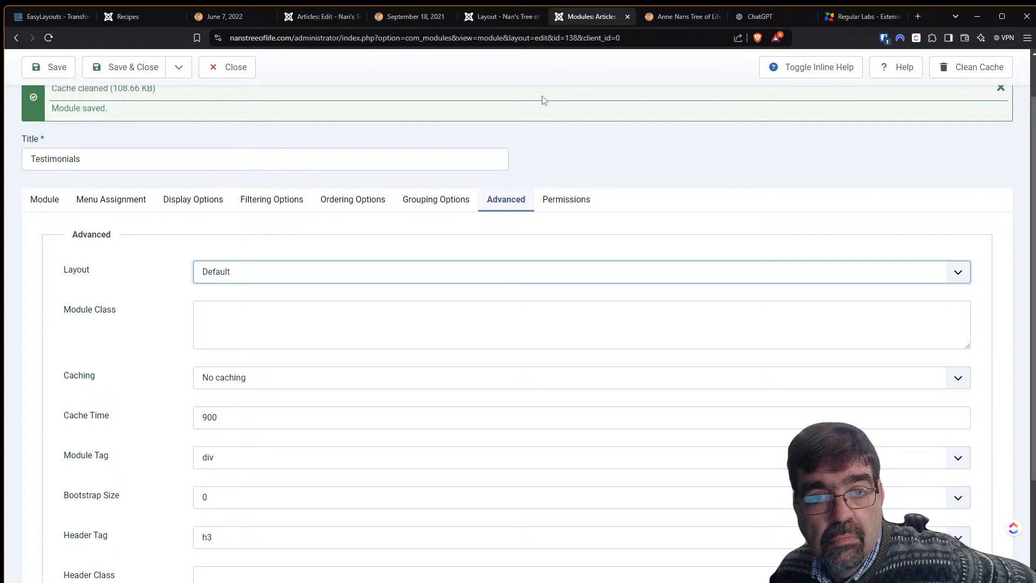
# Save and close the open Single Article layout, and review the list of EasyLayouts layouts
pyautogui.click(501, 16)
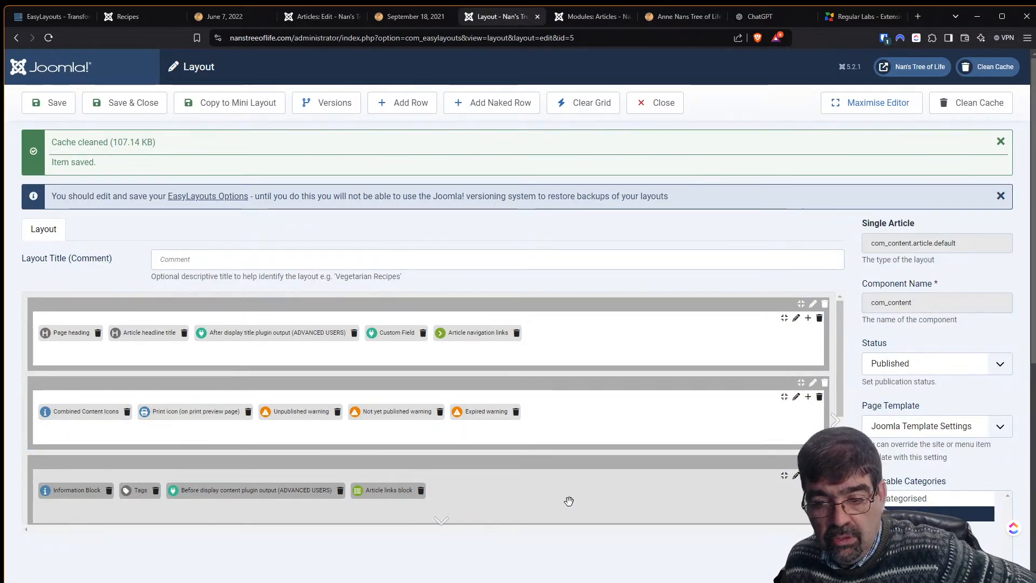
pyautogui.click(123, 108)
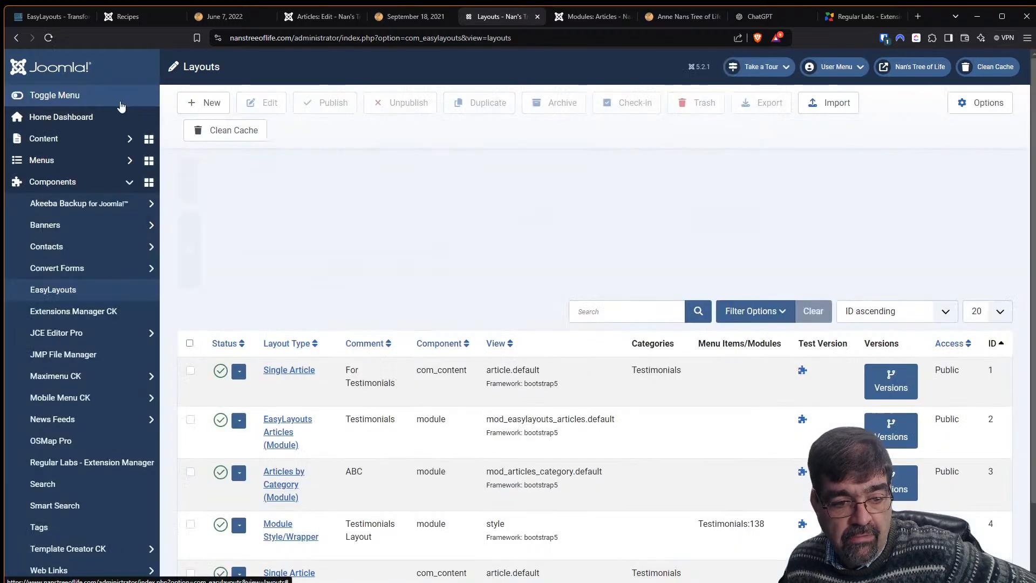
pyautogui.scroll(-2, 490, 293)
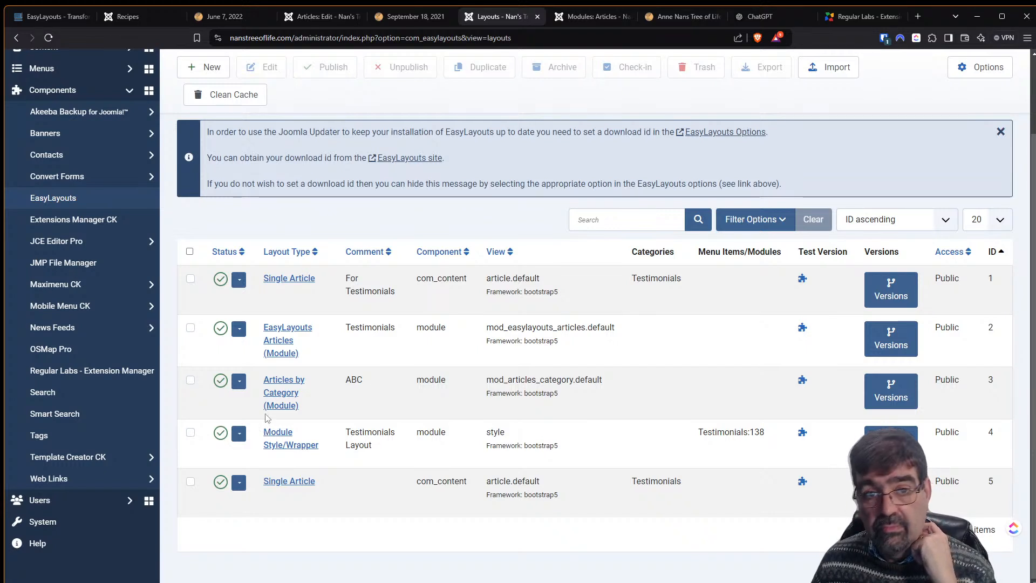
pyautogui.click(584, 17)
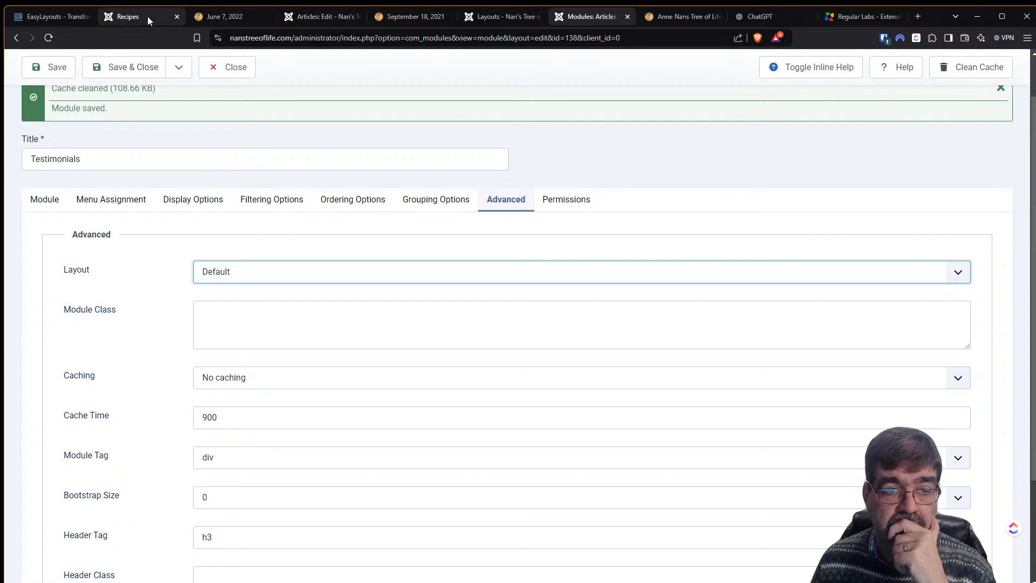
pyautogui.click(501, 17)
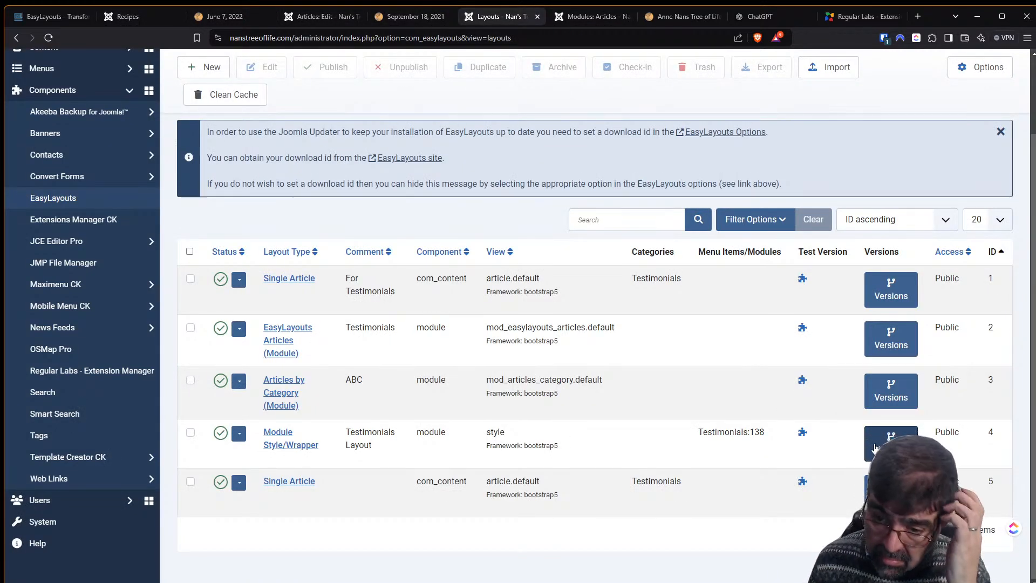
# Remove the Testimonials module assignment from the Module Style/Wrapper layout "Testimonials Layout", then save and close it
pyautogui.click(286, 432)
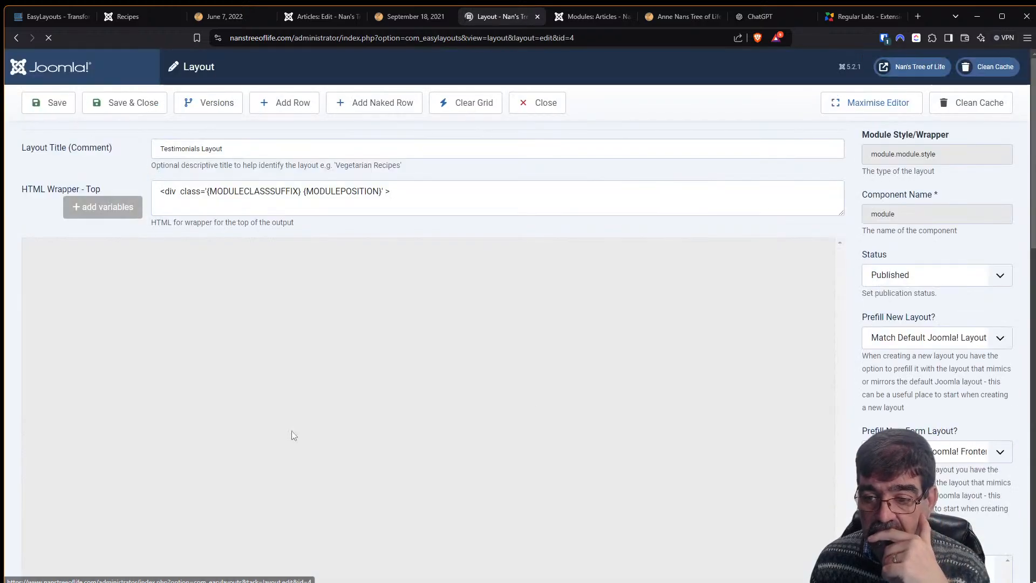
pyautogui.scroll(-5, 953, 341)
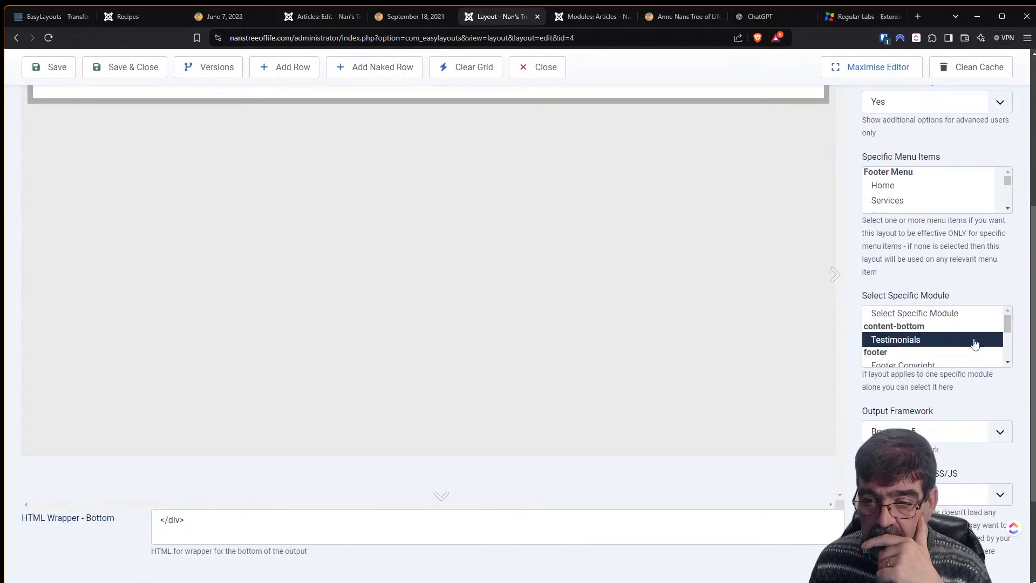
pyautogui.click(949, 318)
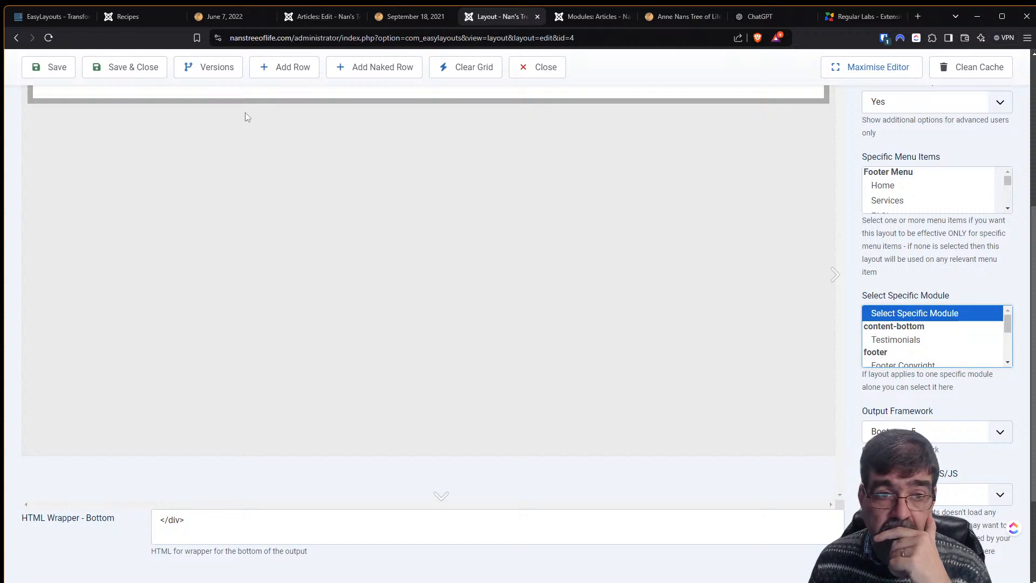
pyautogui.click(145, 79)
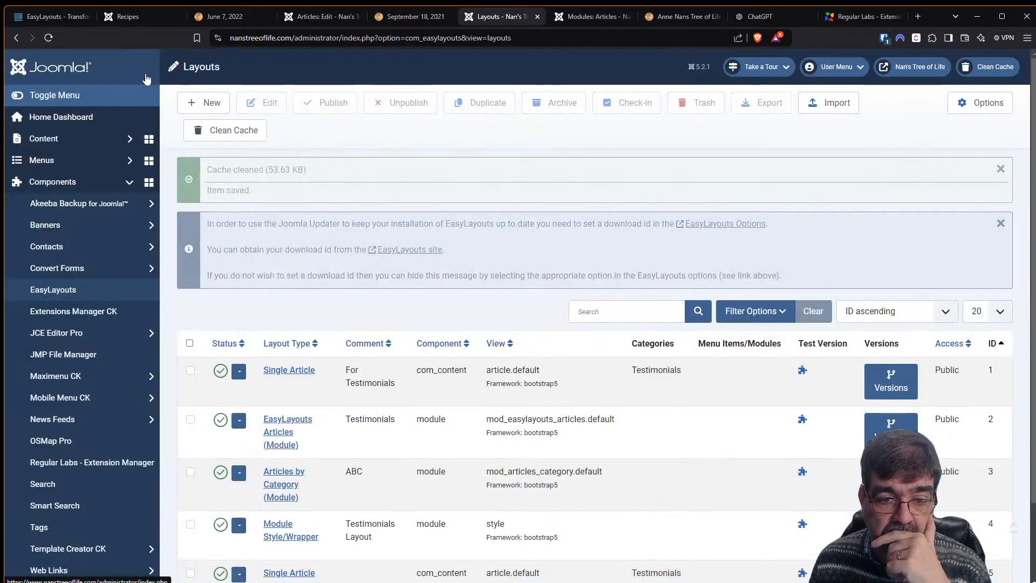
pyautogui.scroll(-2, 579, 281)
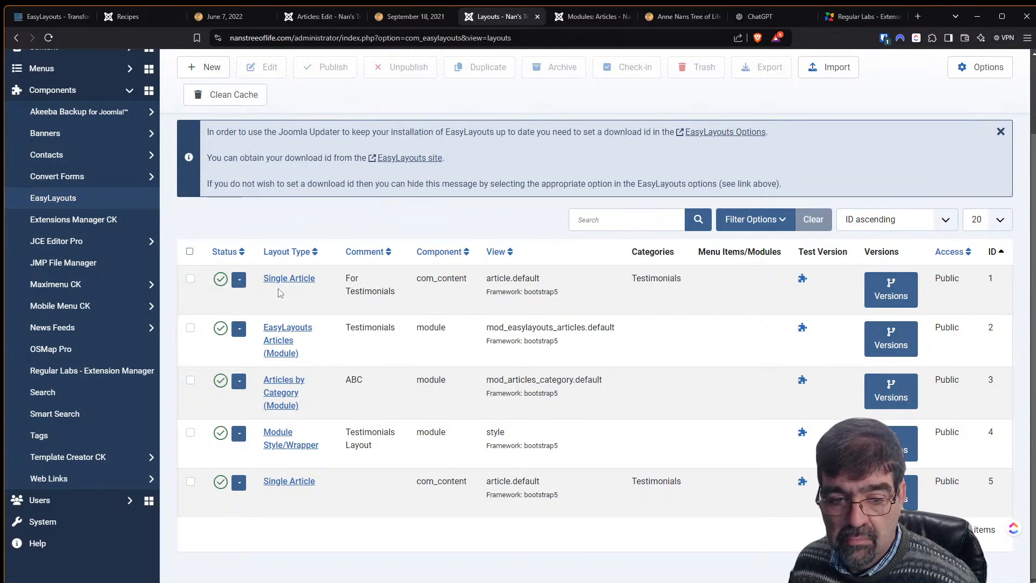
# Reload the home page and check below its content for the testimonial after the wrapper layout change
pyautogui.click(681, 17)
pyautogui.scroll(-3, 196, 57)
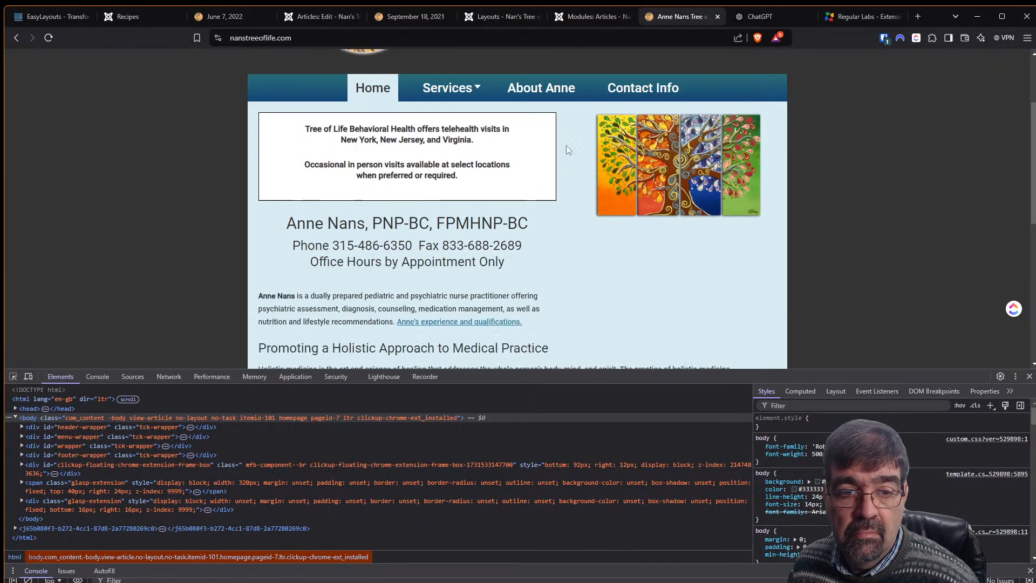
pyautogui.click(49, 38)
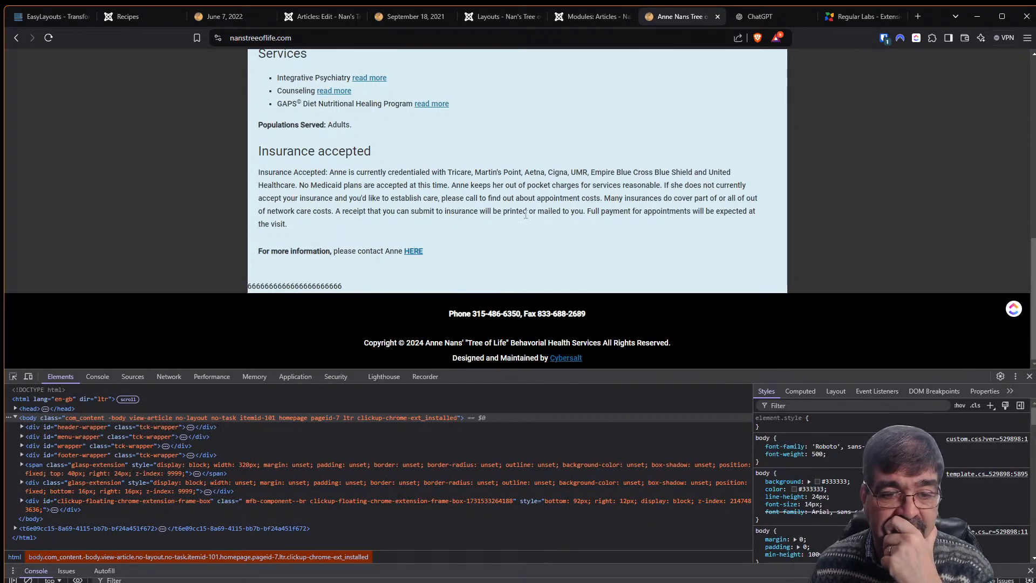
# Inspect the Testimonials module's advanced settings and available module styles, and review its general settings
pyautogui.click(596, 16)
pyautogui.scroll(-3, 582, 243)
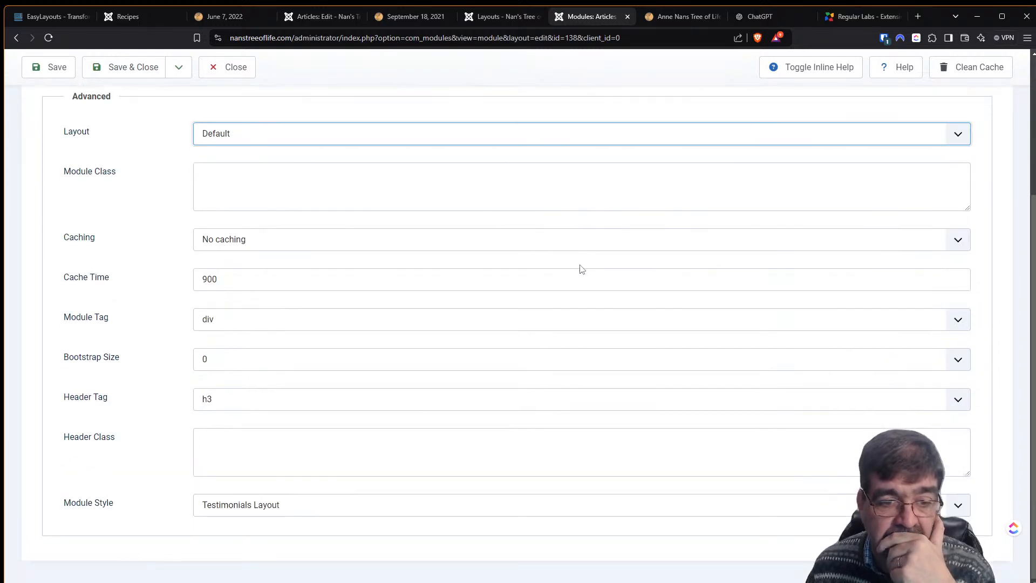
pyautogui.scroll(4, 582, 268)
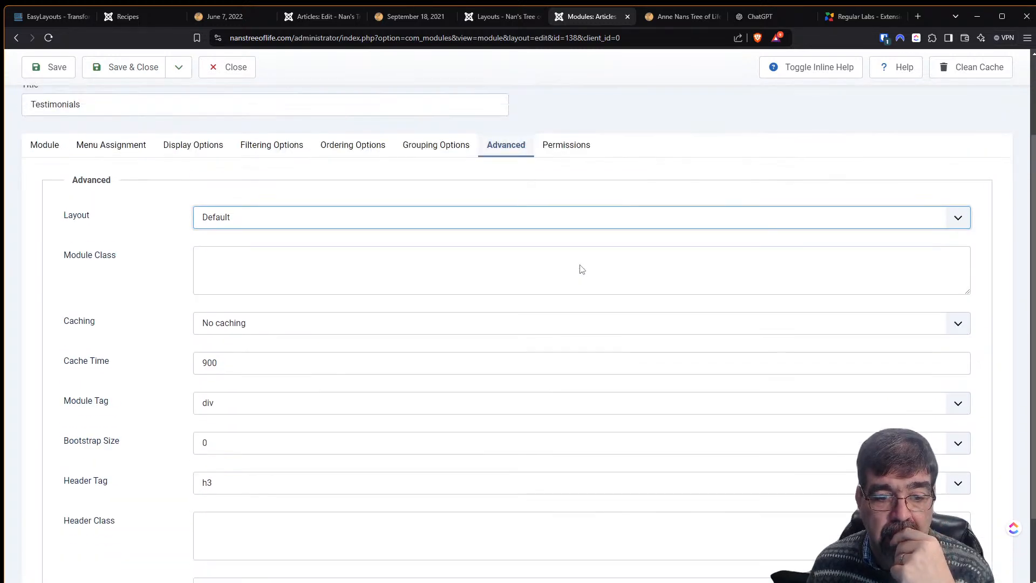
pyautogui.scroll(-4, 580, 270)
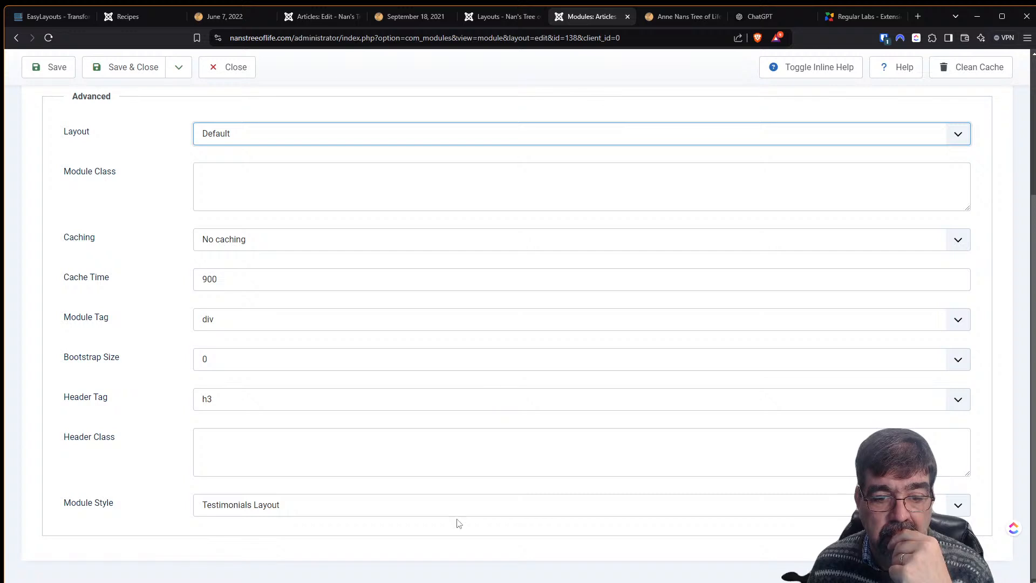
pyautogui.scroll(3, 453, 387)
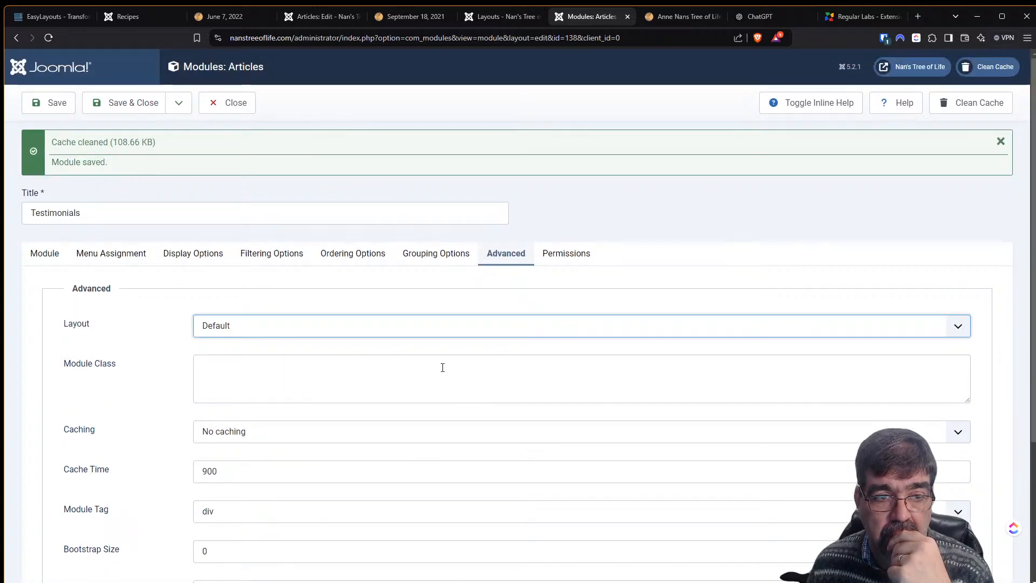
pyautogui.scroll(-3, 439, 370)
pyautogui.click(406, 515)
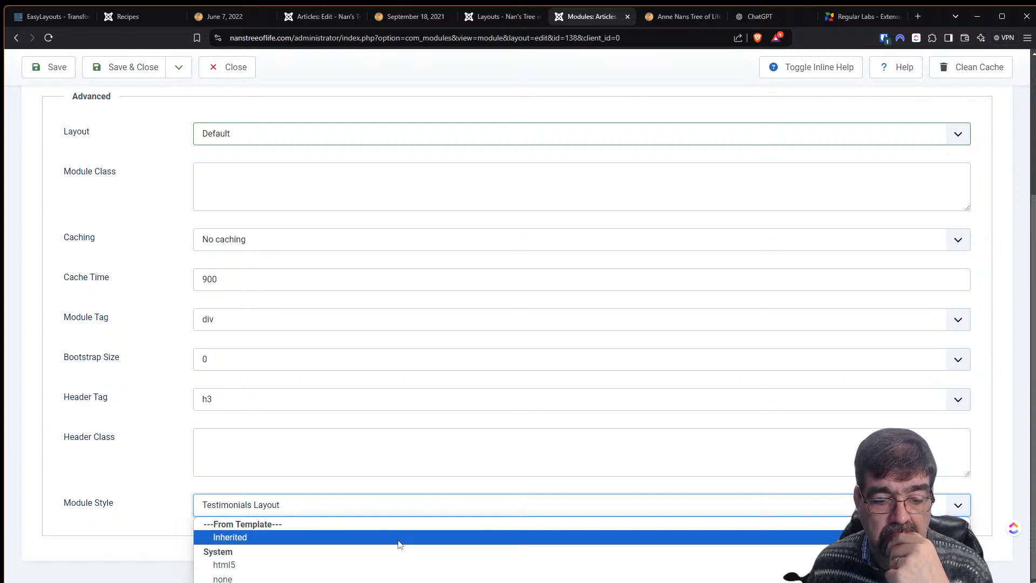
pyautogui.click(105, 263)
pyautogui.click(292, 509)
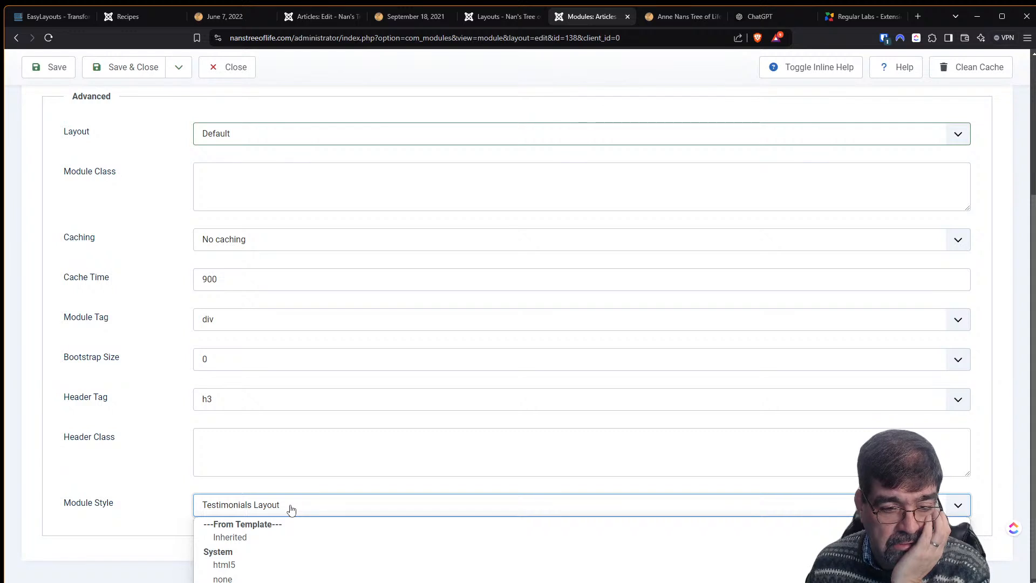
pyautogui.click(291, 509)
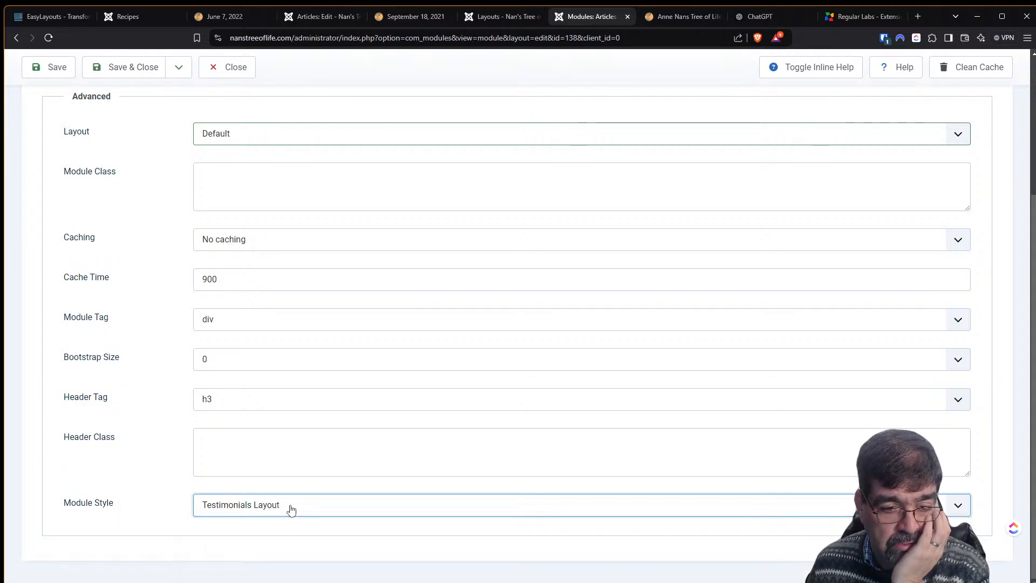
pyautogui.scroll(4, 342, 365)
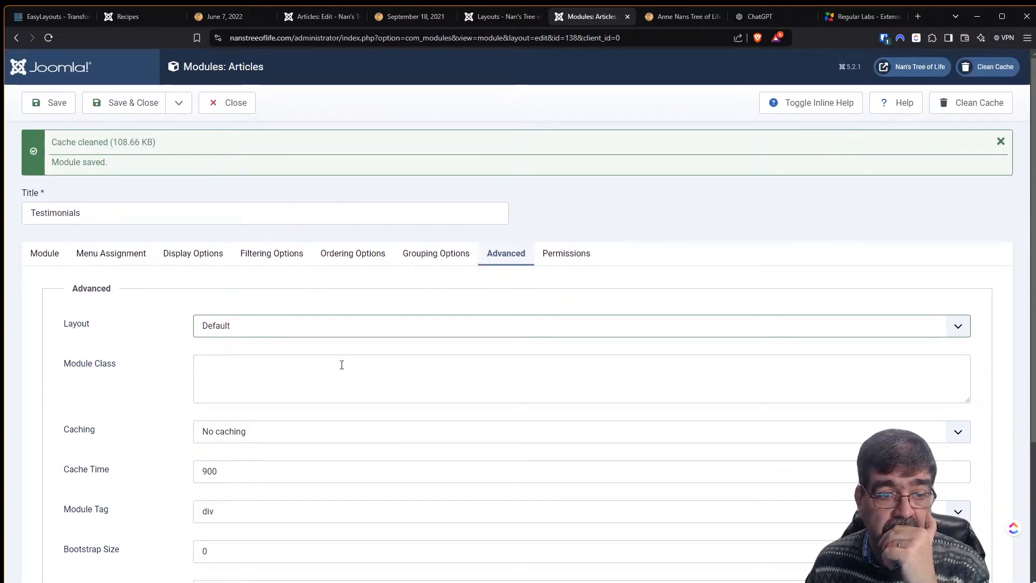
pyautogui.click(33, 256)
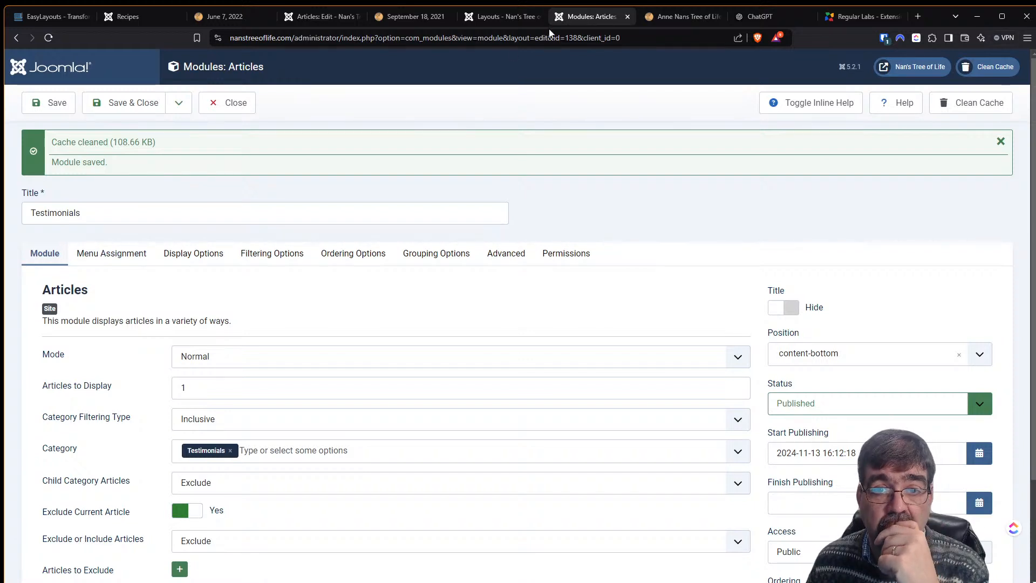
# Unpublish the Single Article layout with ID 5 in the EasyLayouts layouts list
pyautogui.click(507, 16)
pyautogui.scroll(-2, 522, 259)
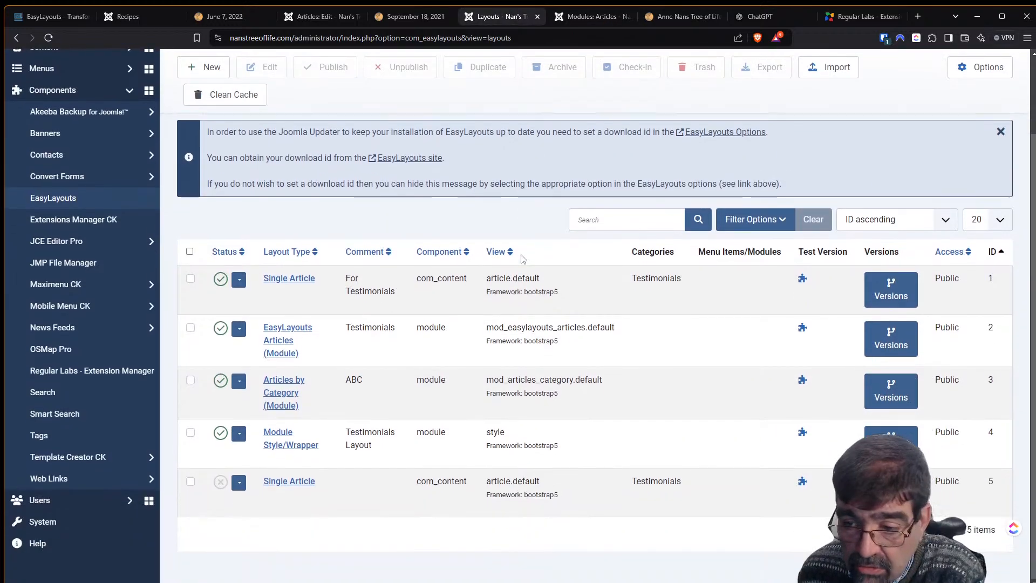